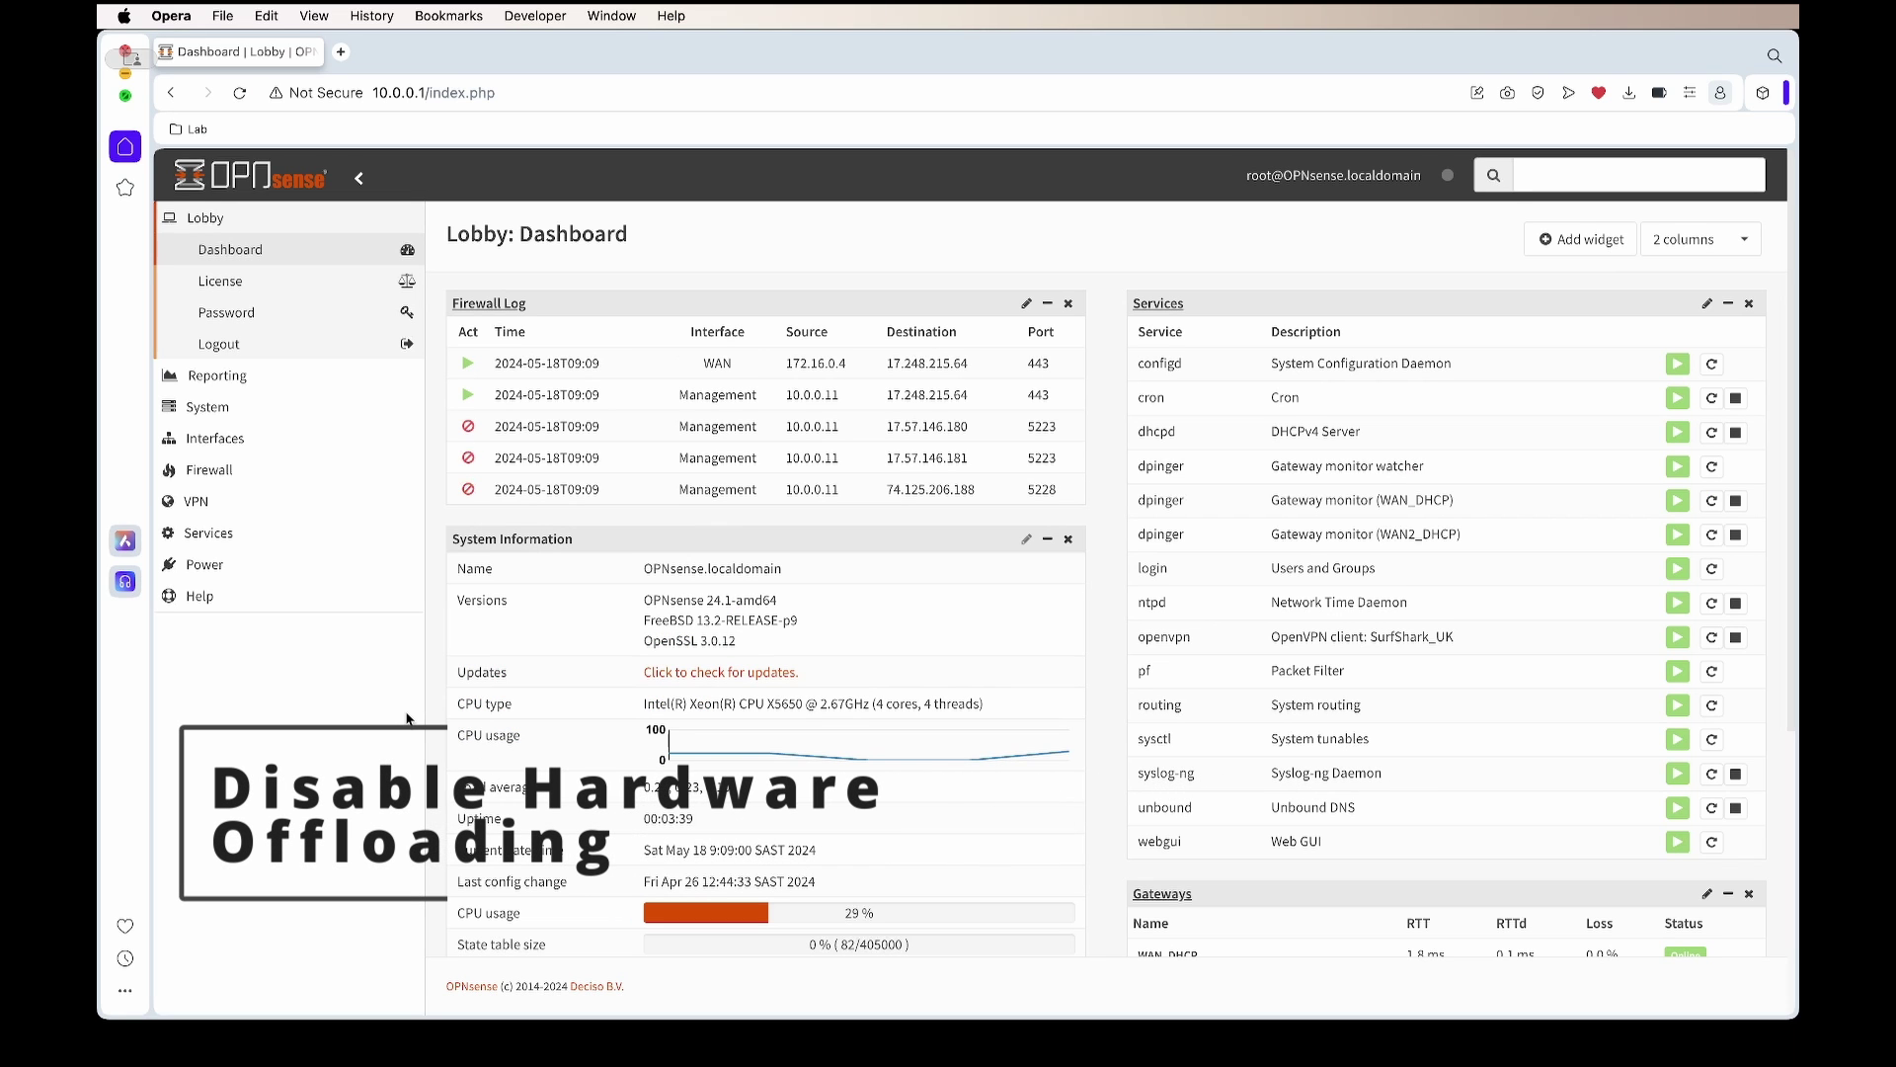
# Save the interface settings with hardware CRC, TSO and LRO offloads disabled.
pyautogui.click(317, 444)
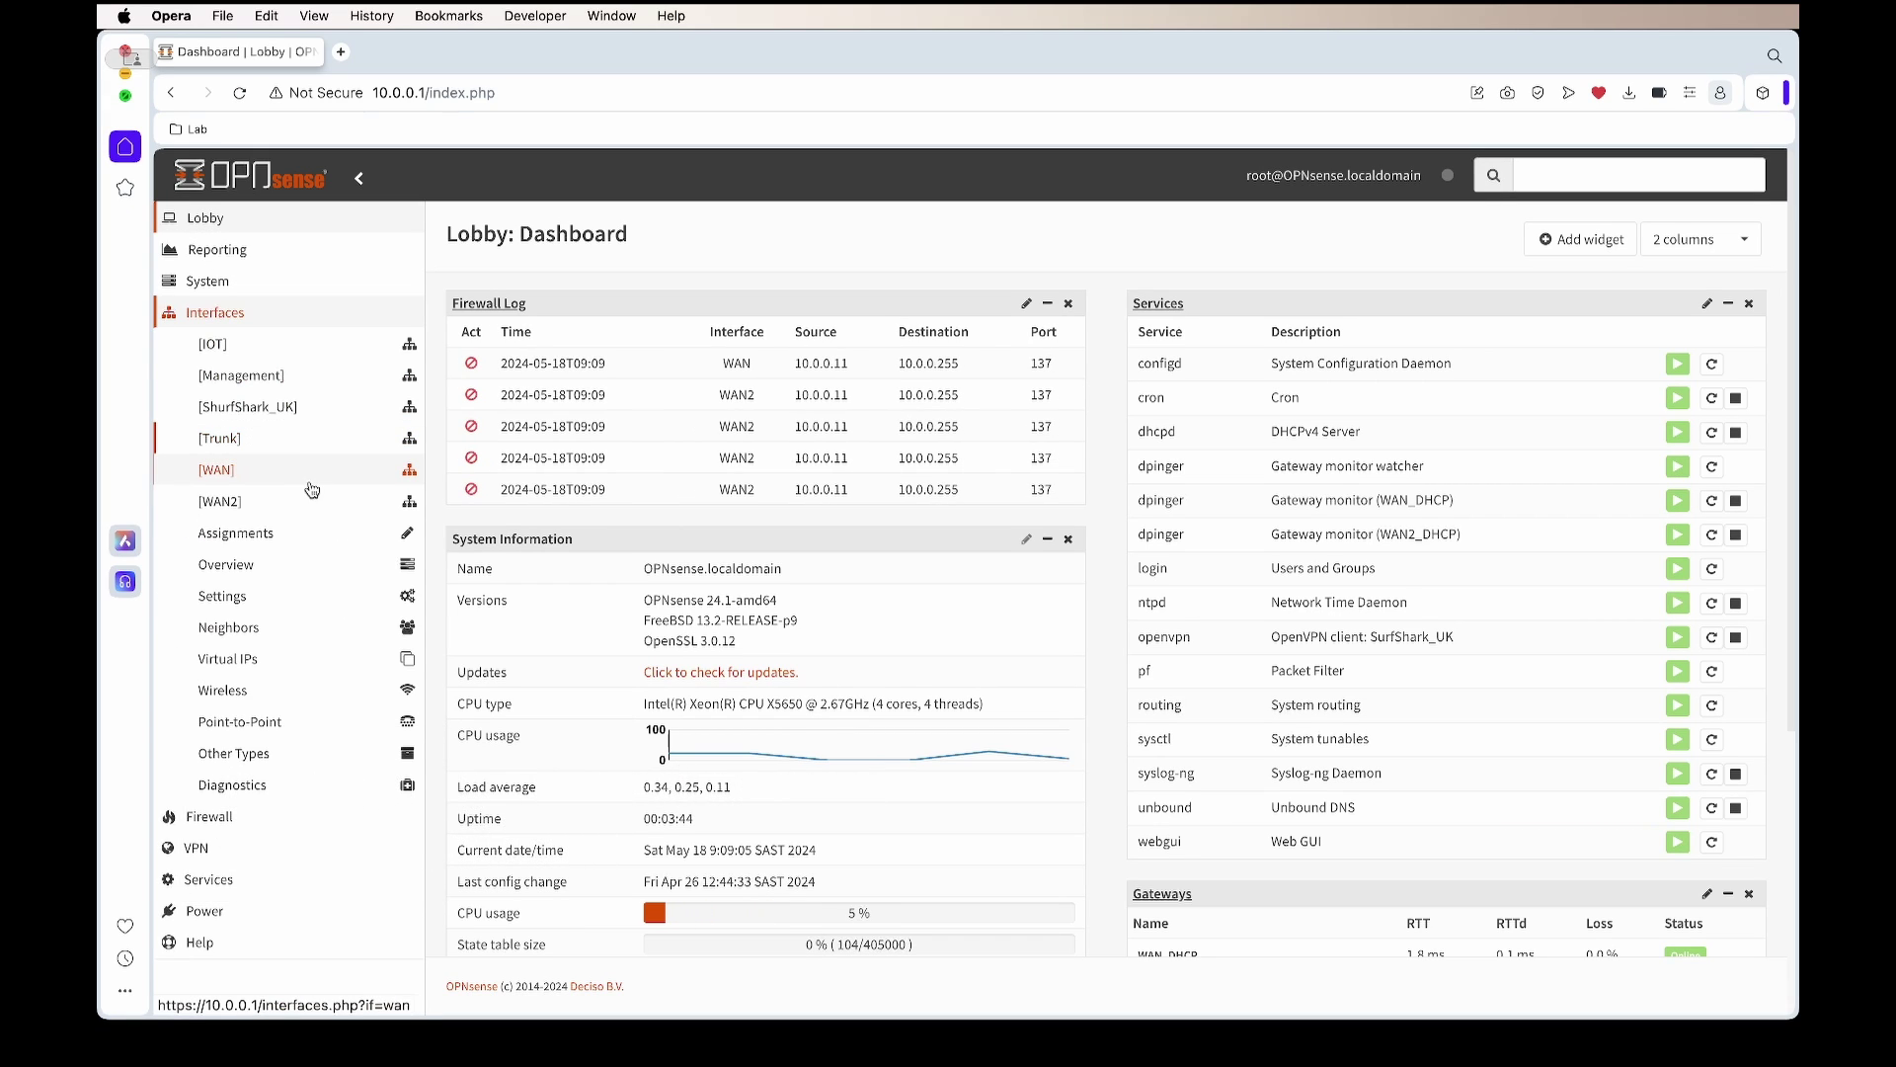
pyautogui.click(242, 605)
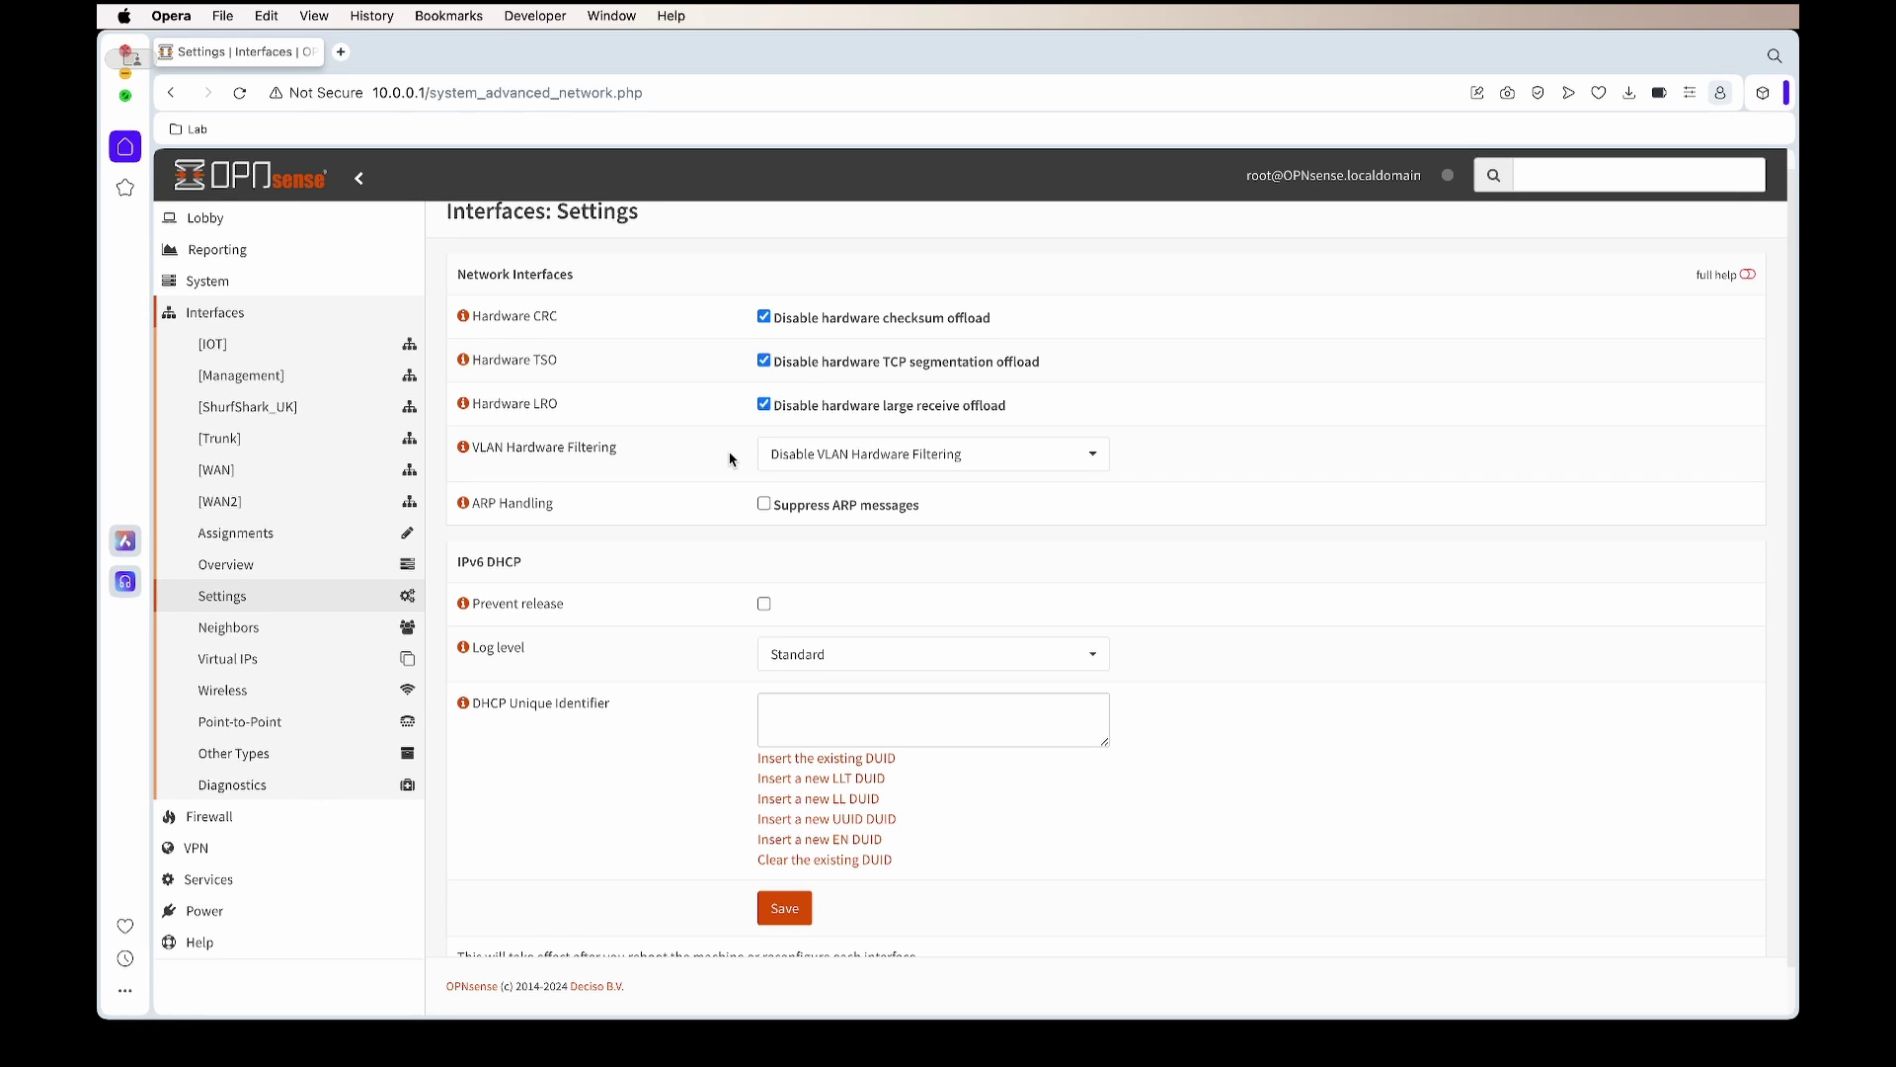
pyautogui.scroll(-2, 730, 652)
pyautogui.click(790, 852)
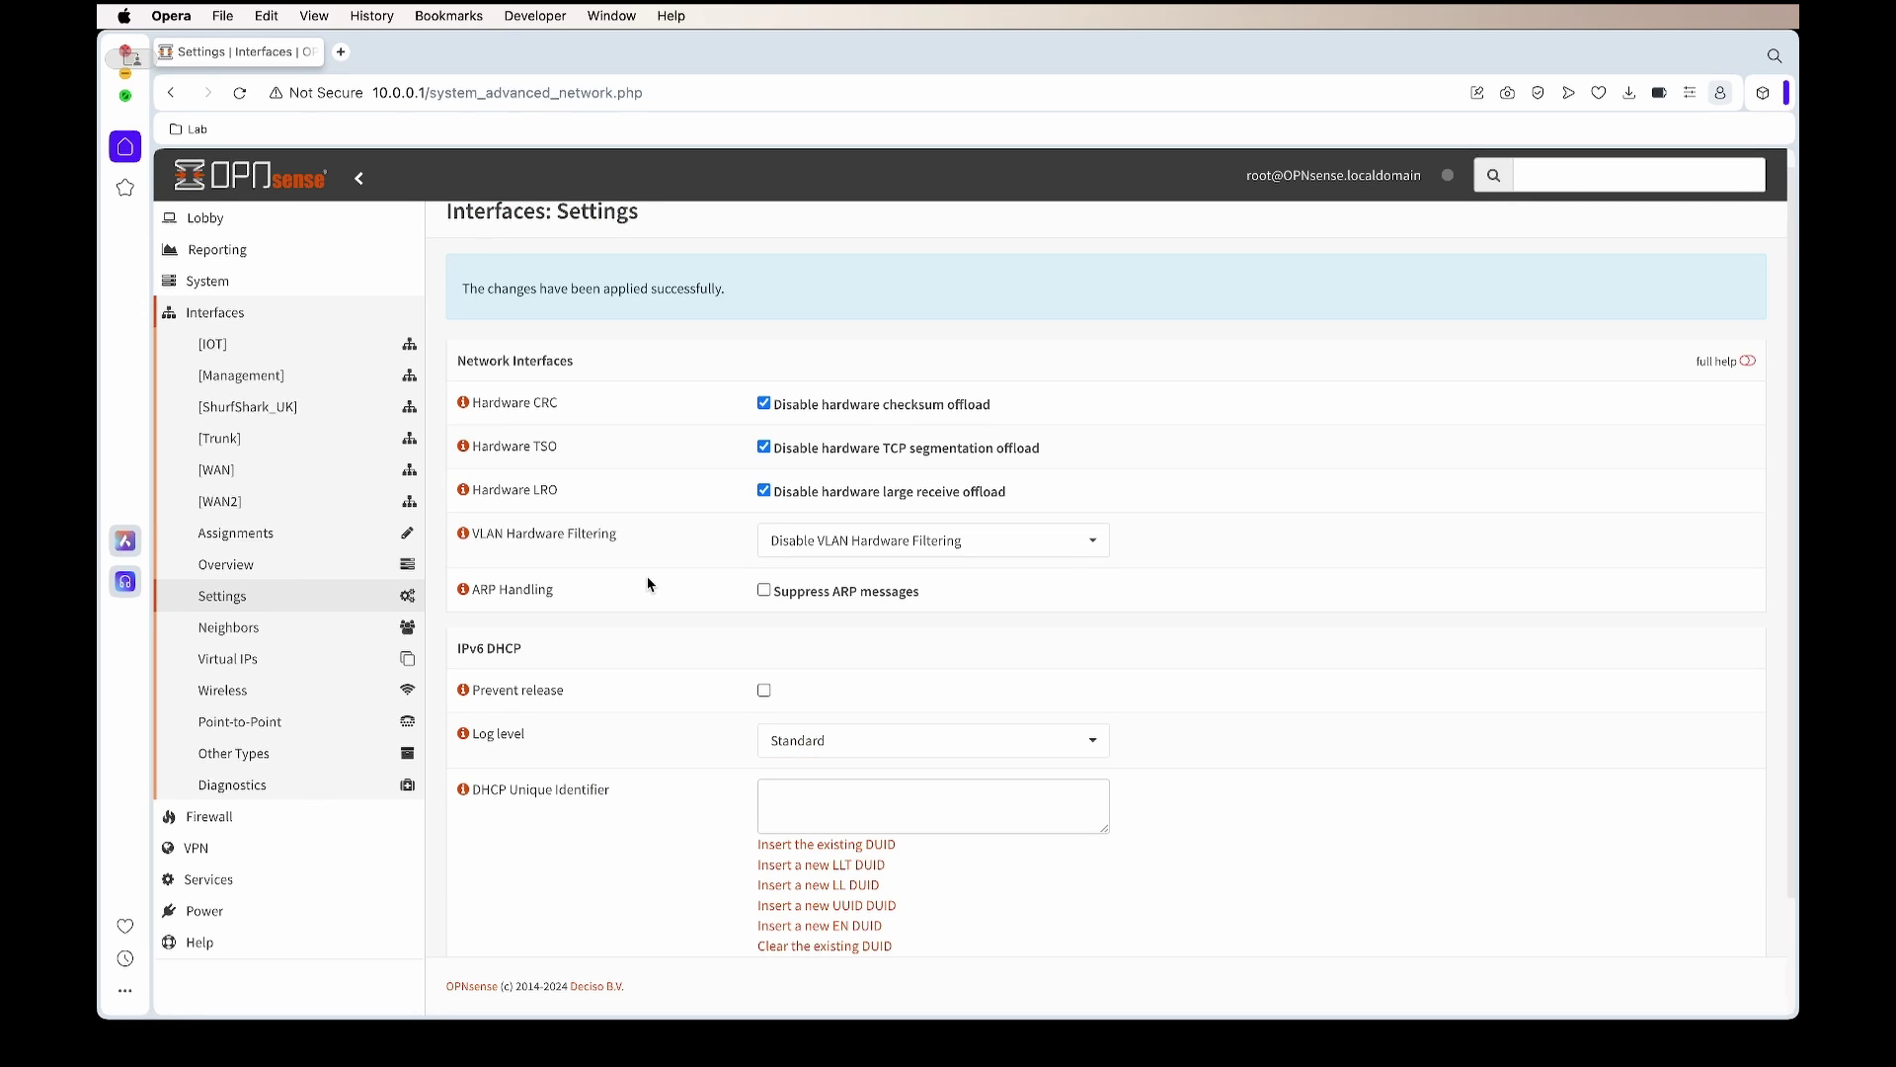
# Reboot the firewall and confirm the reboot.
pyautogui.click(206, 911)
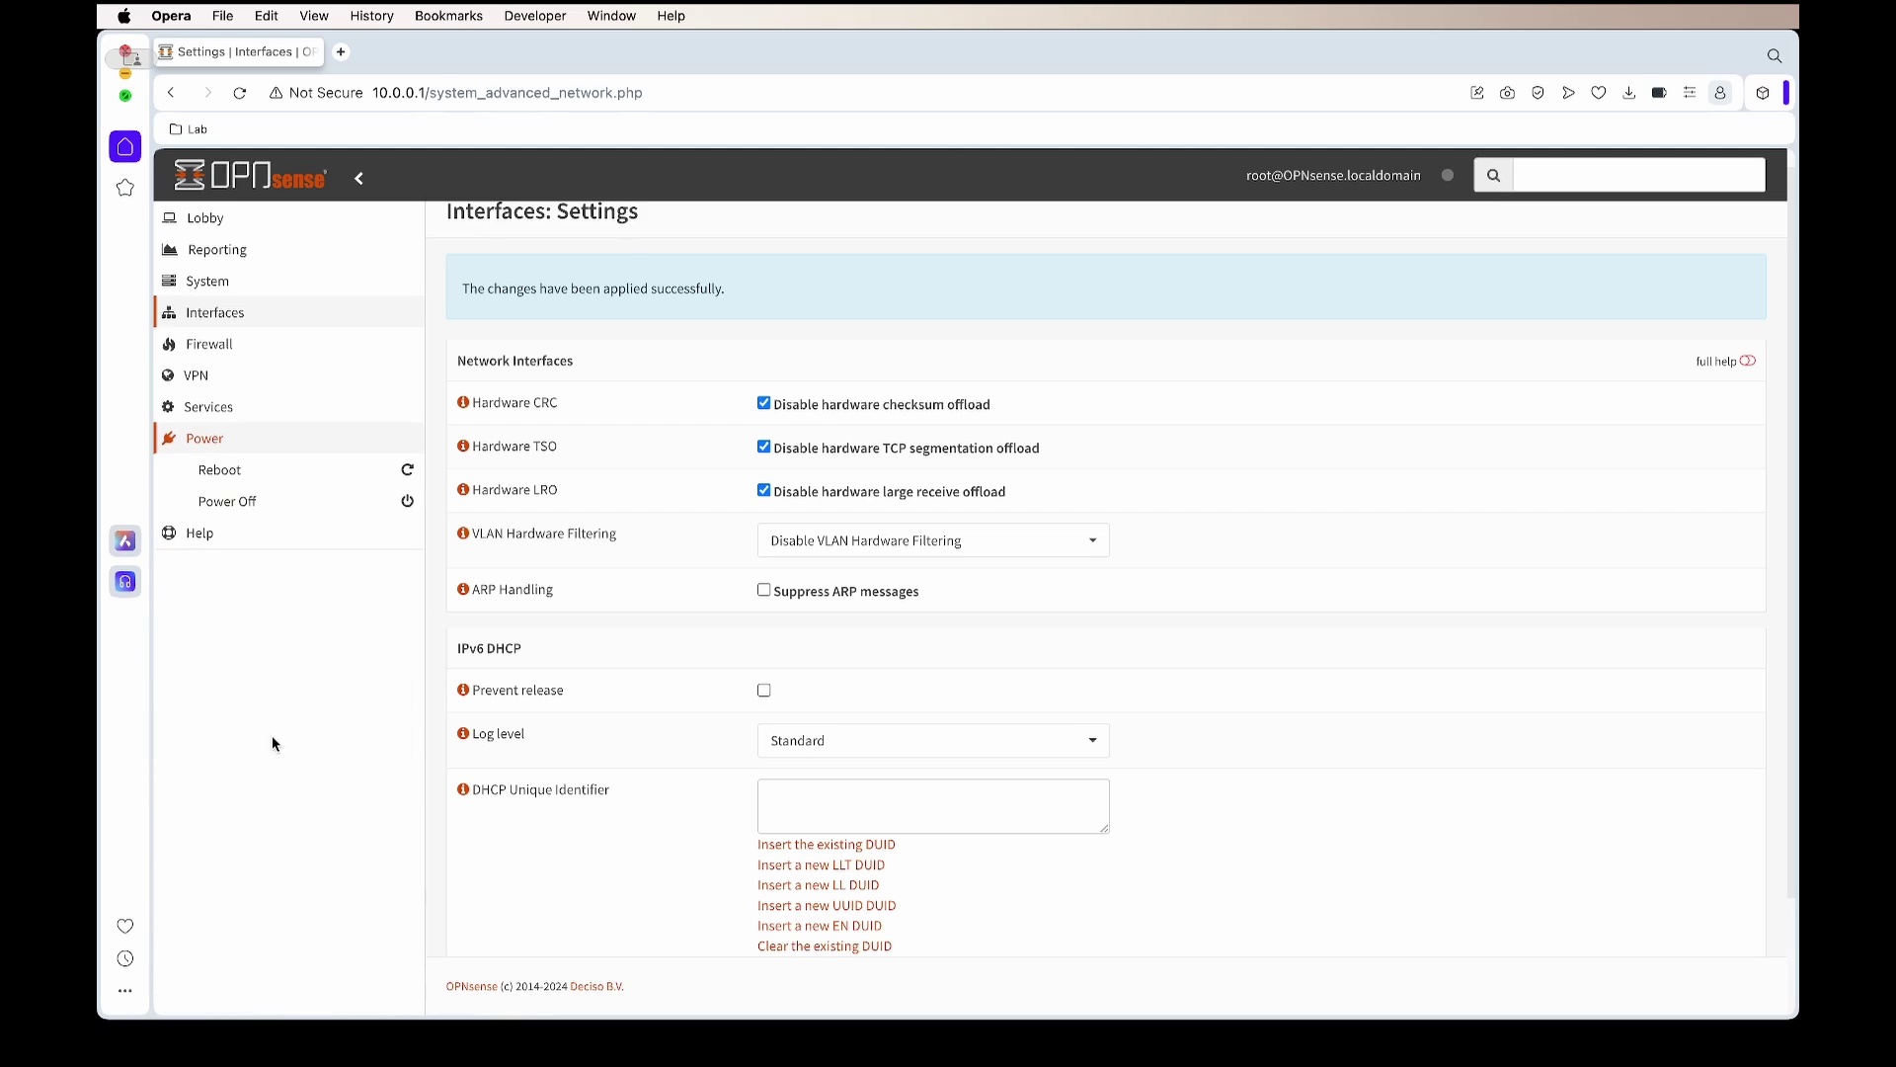
pyautogui.click(298, 472)
pyautogui.click(472, 329)
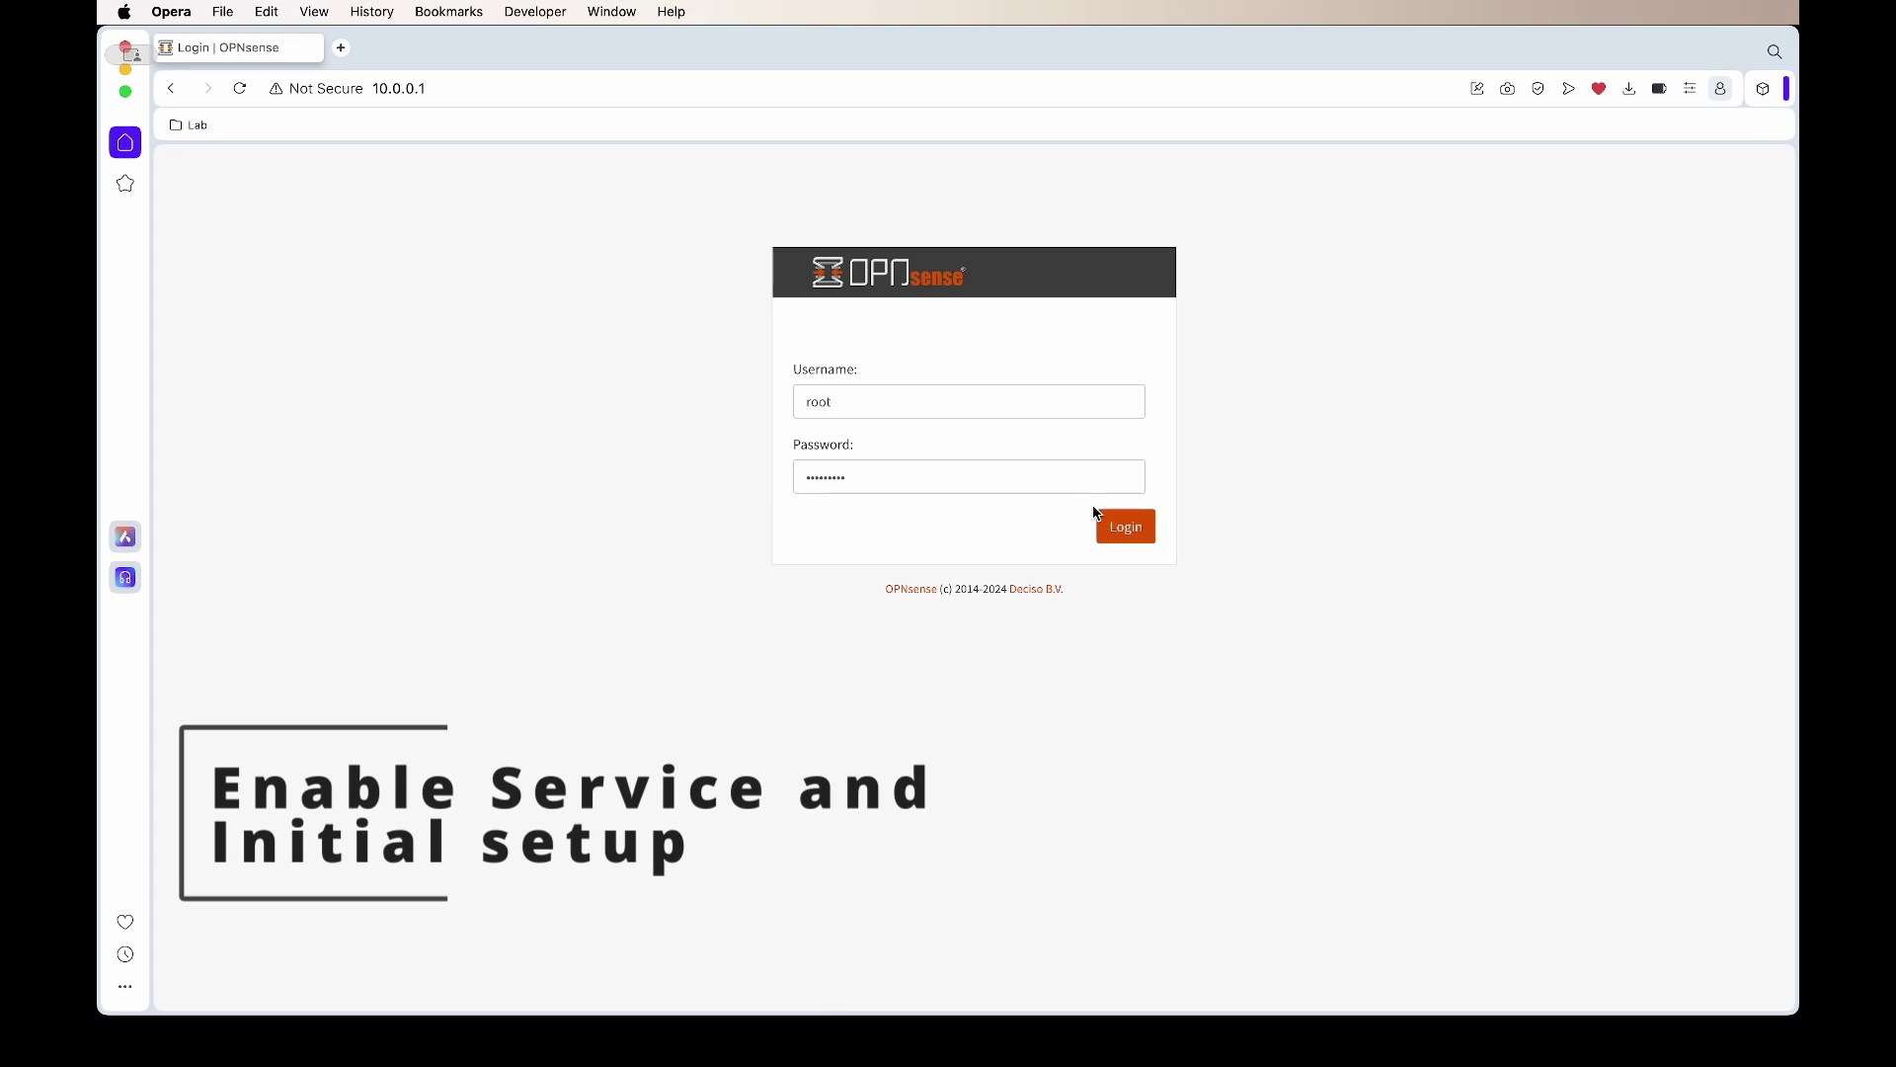
# Log back in after the reboot and go to Intrusion Detection Administration.
pyautogui.click(1117, 530)
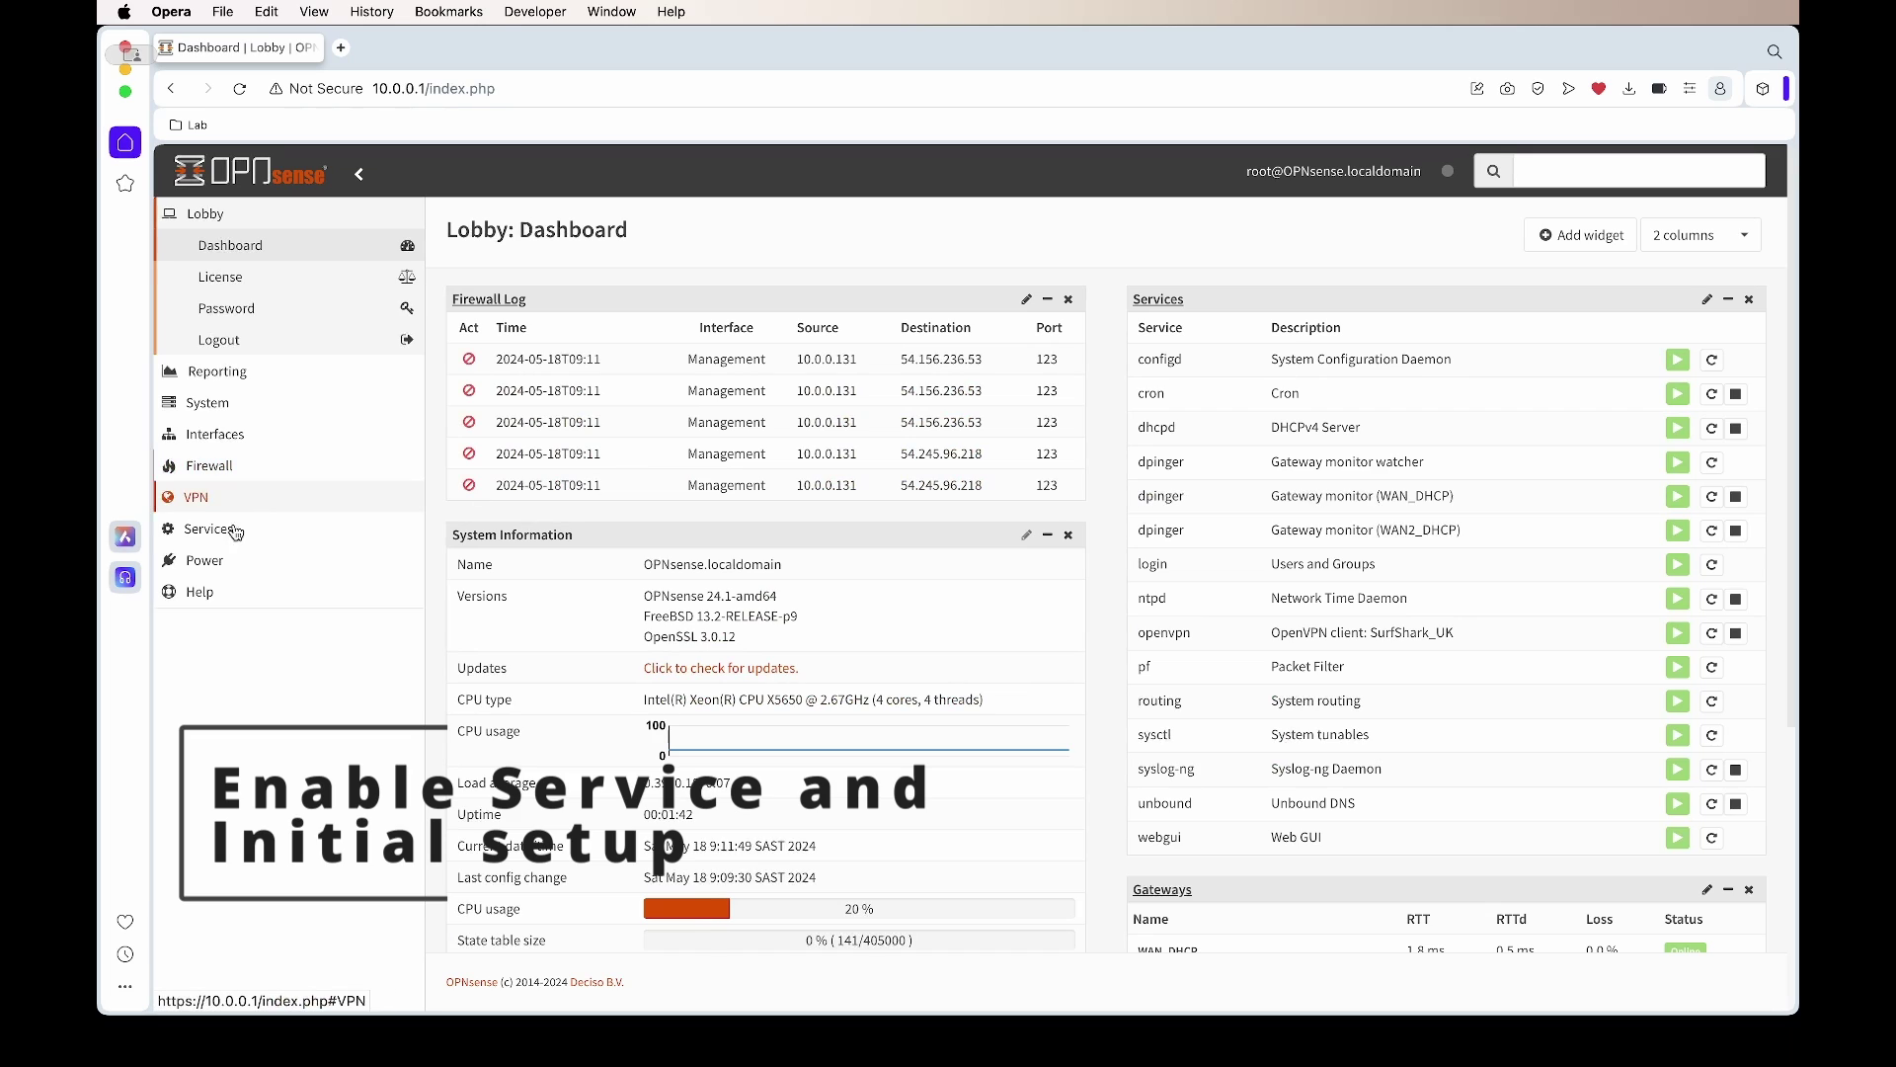
pyautogui.click(208, 528)
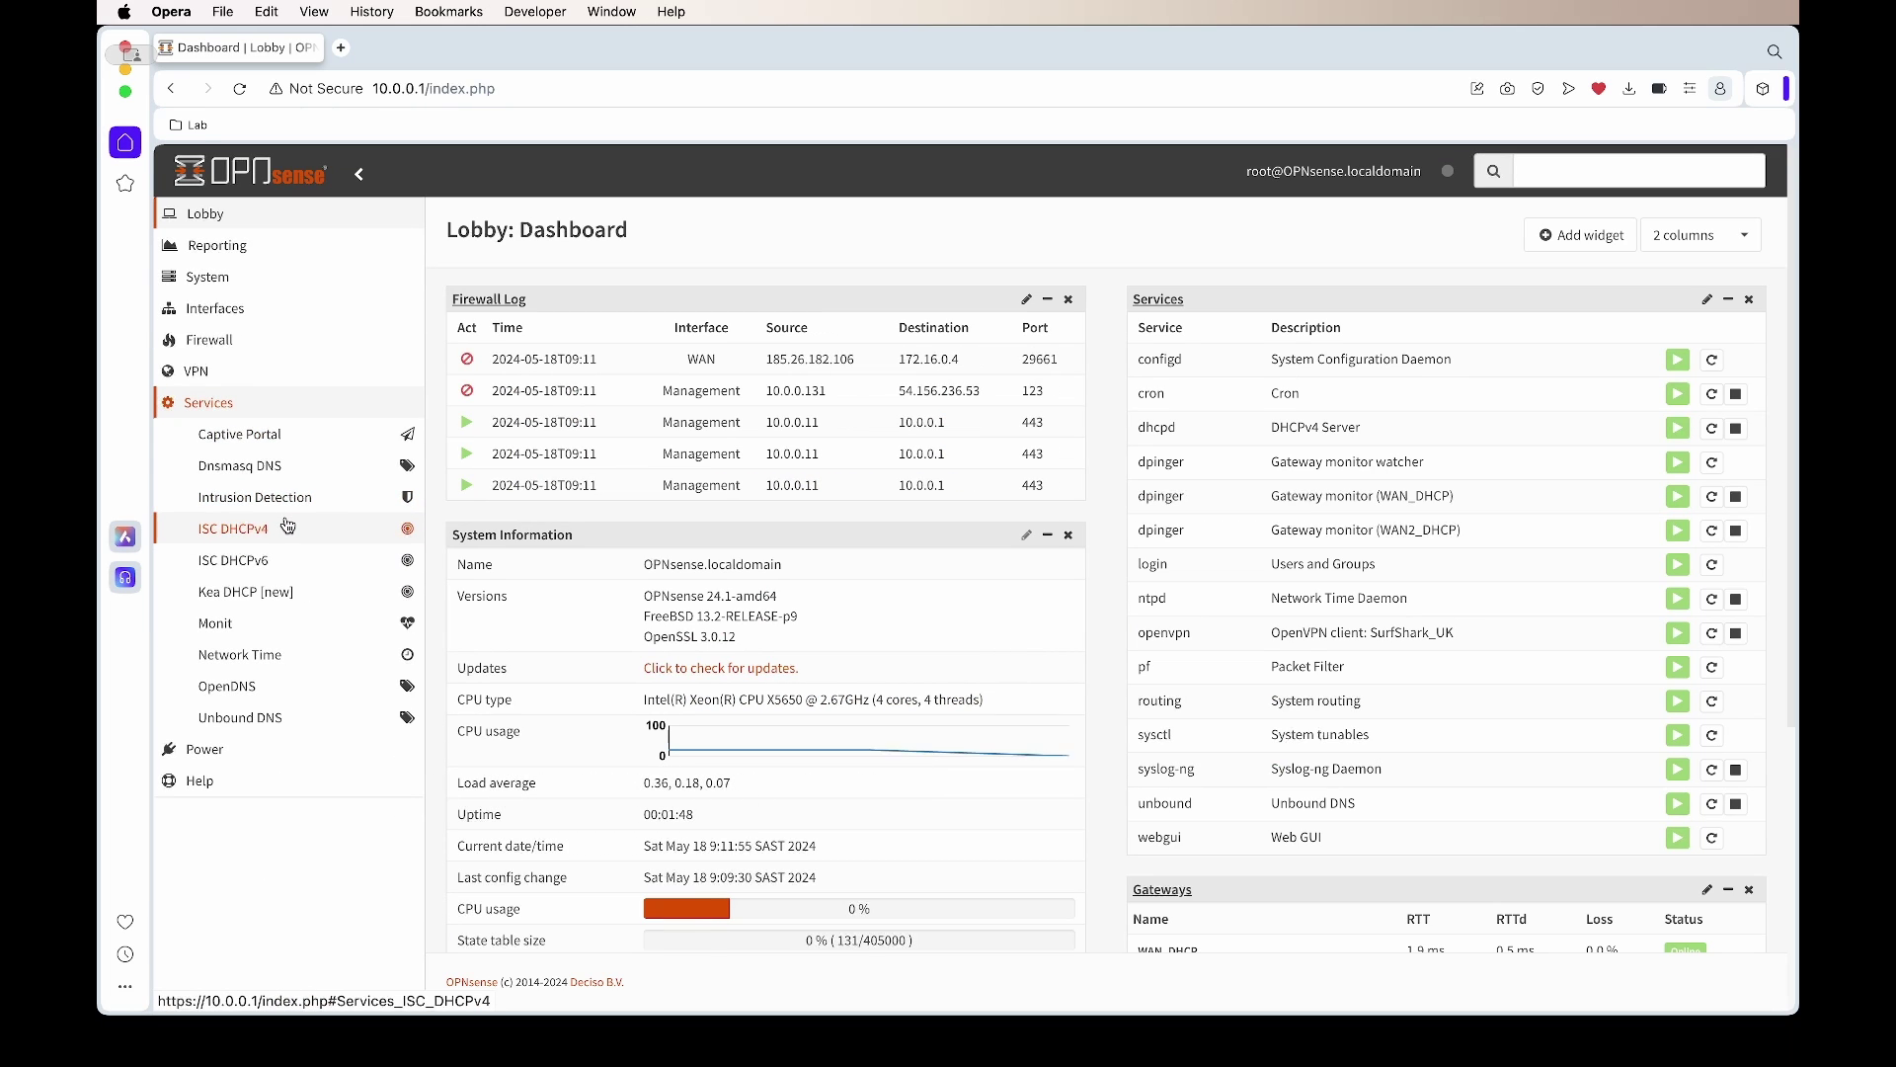
pyautogui.click(322, 496)
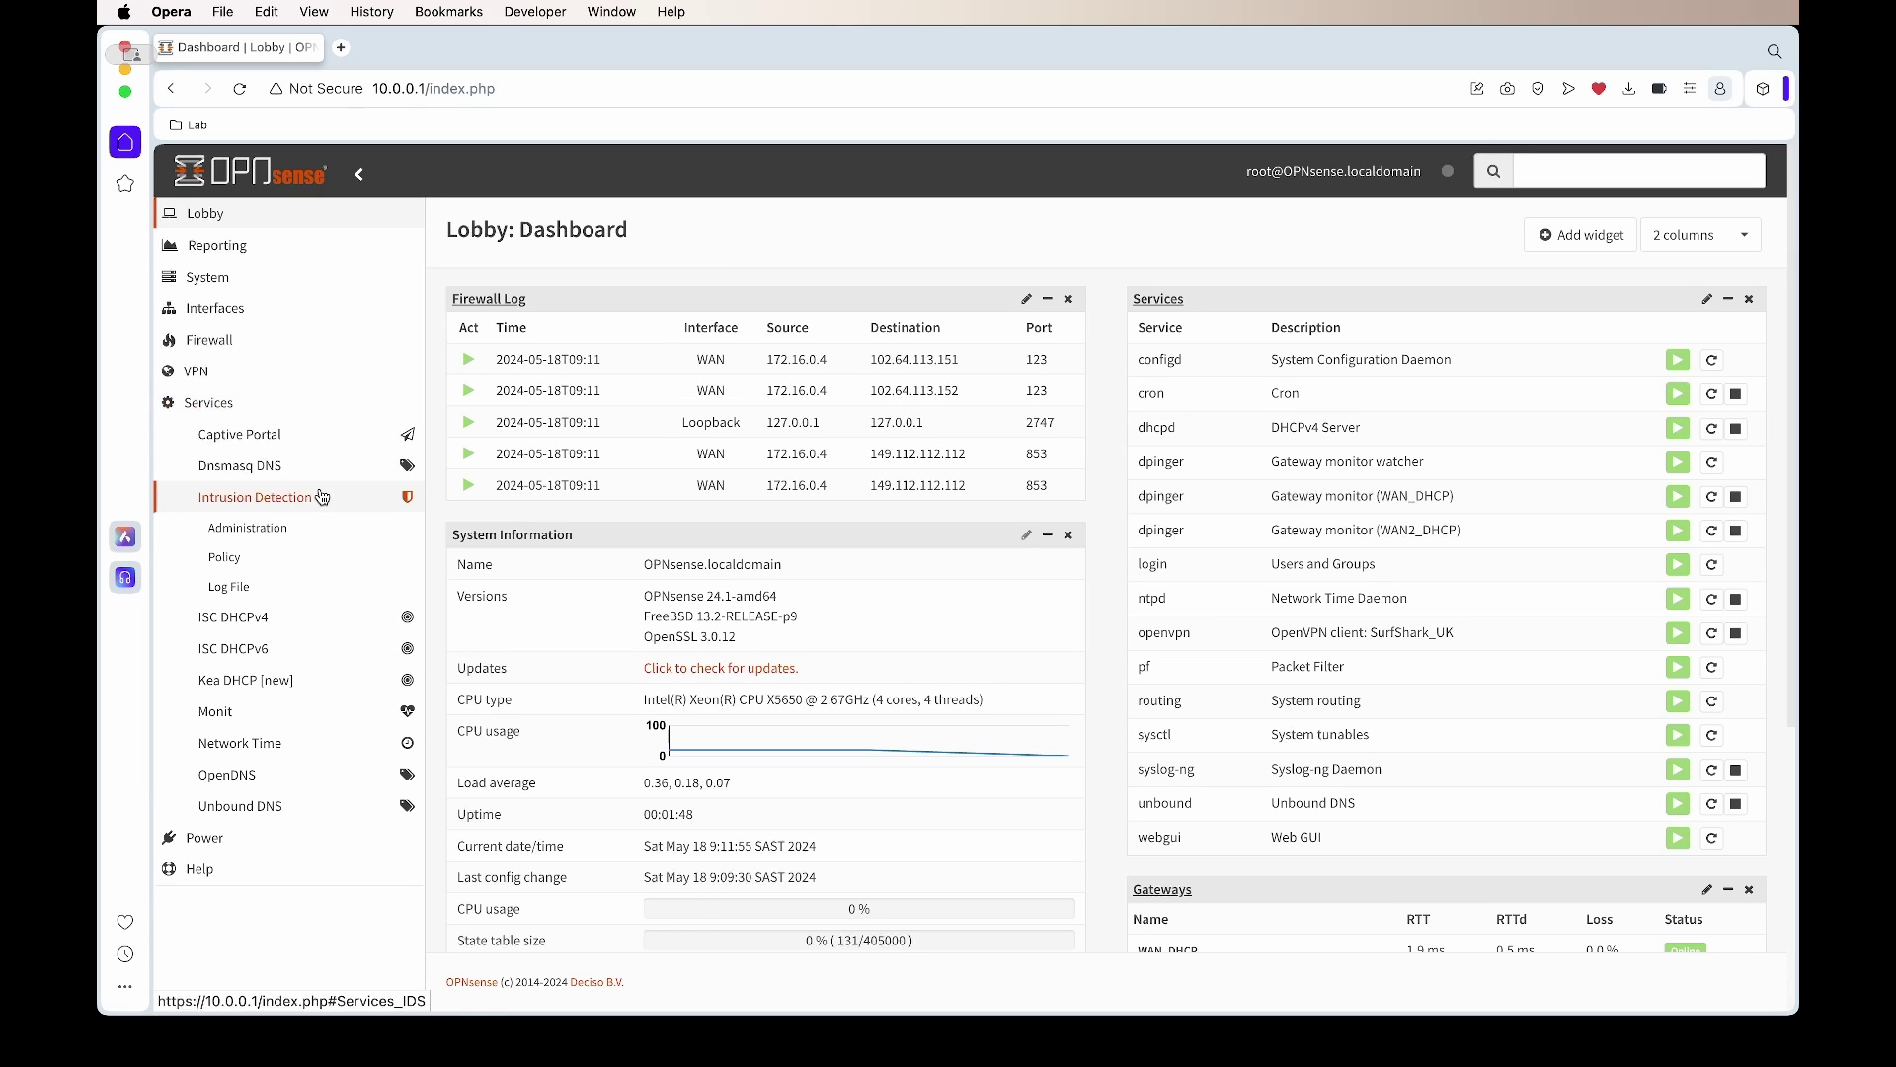
pyautogui.click(265, 532)
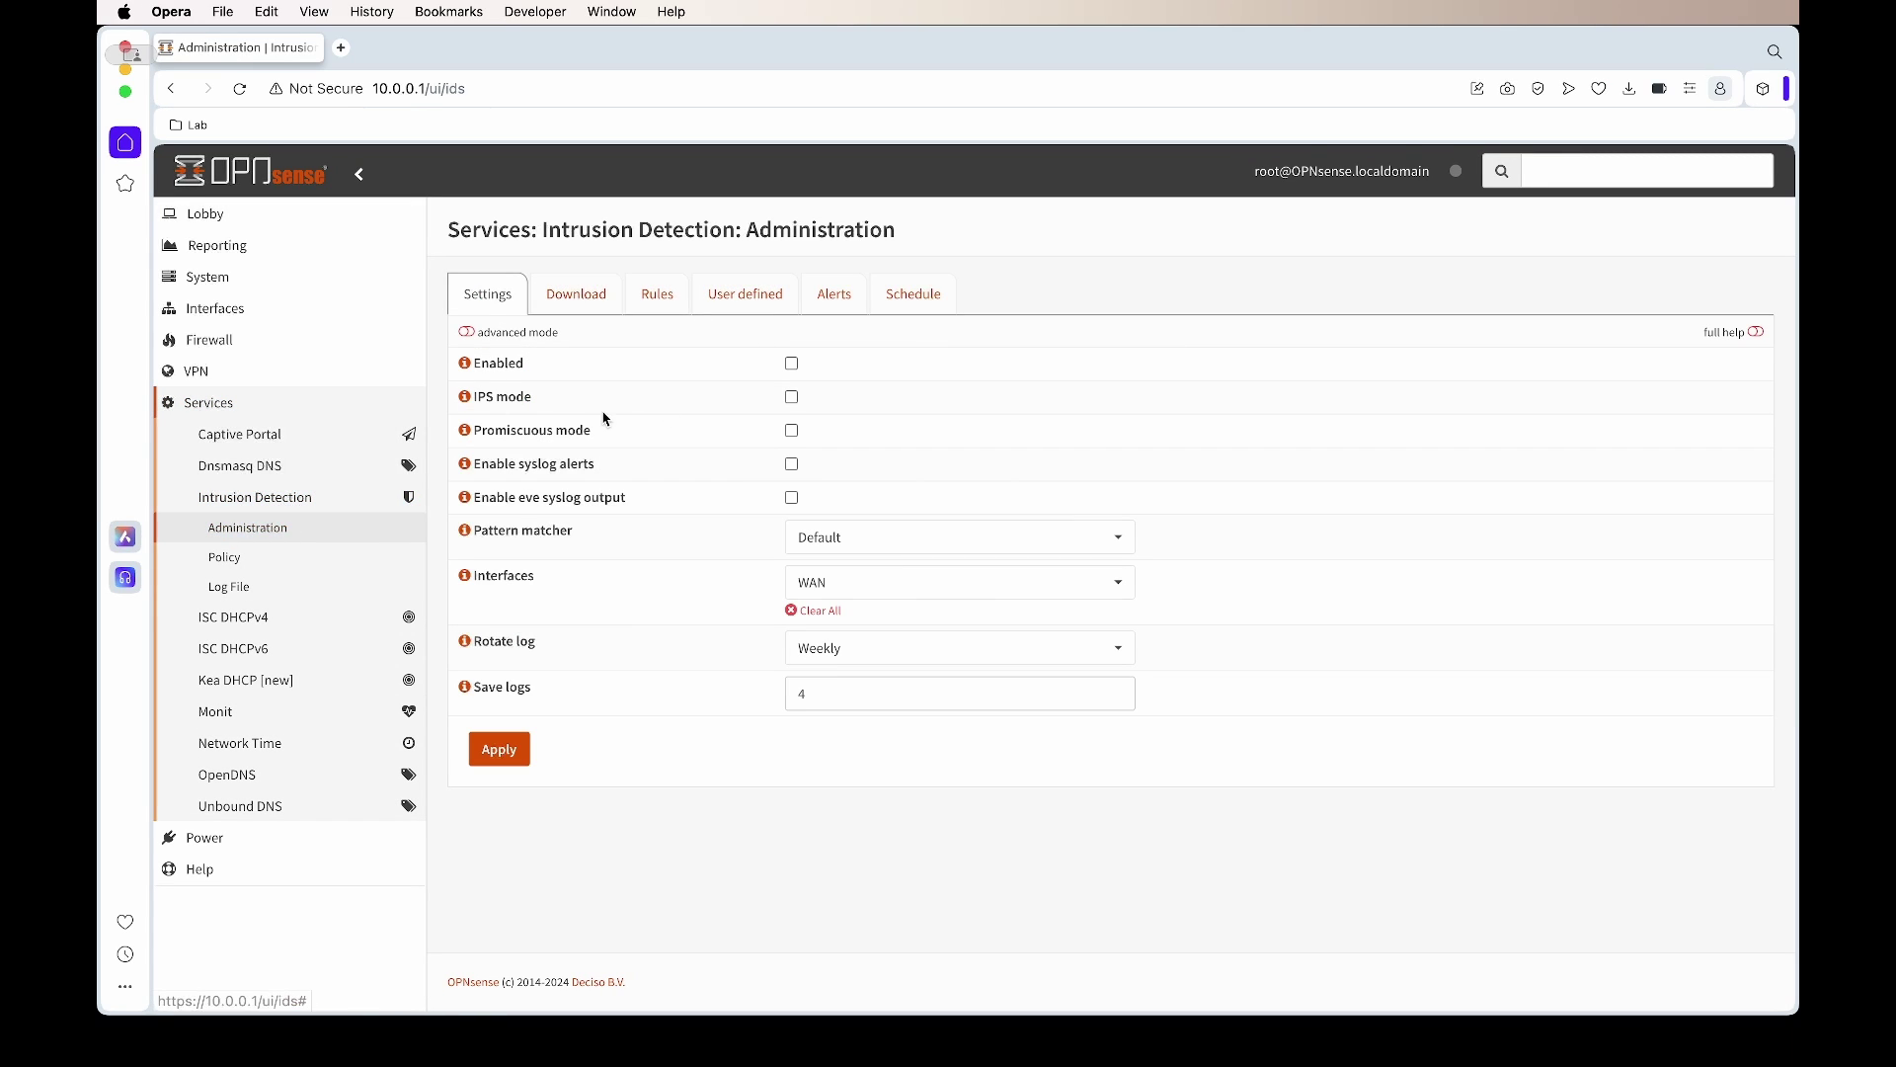
# Show advanced options, enable intrusion detection and IPS mode, and choose the Hyperscan pattern matcher.
pyautogui.click(474, 338)
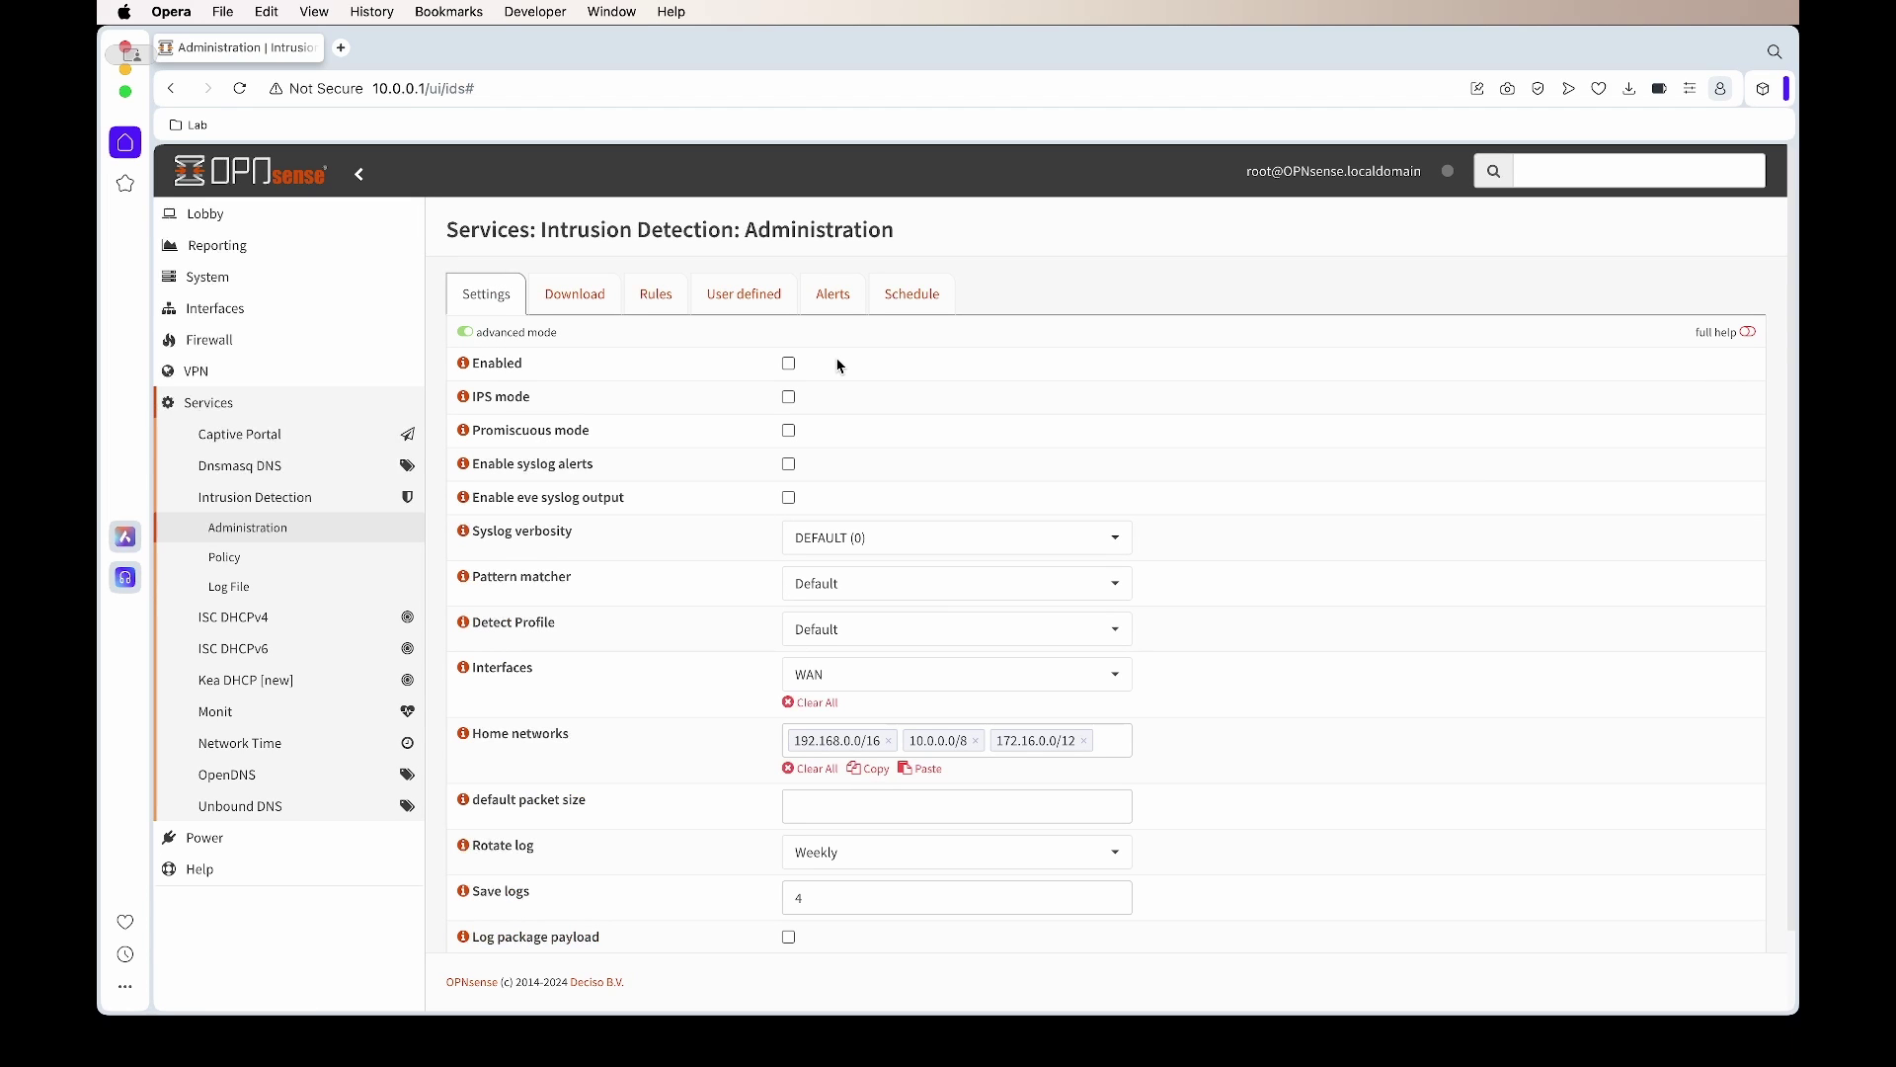
pyautogui.click(783, 366)
pyautogui.click(790, 399)
pyautogui.click(538, 577)
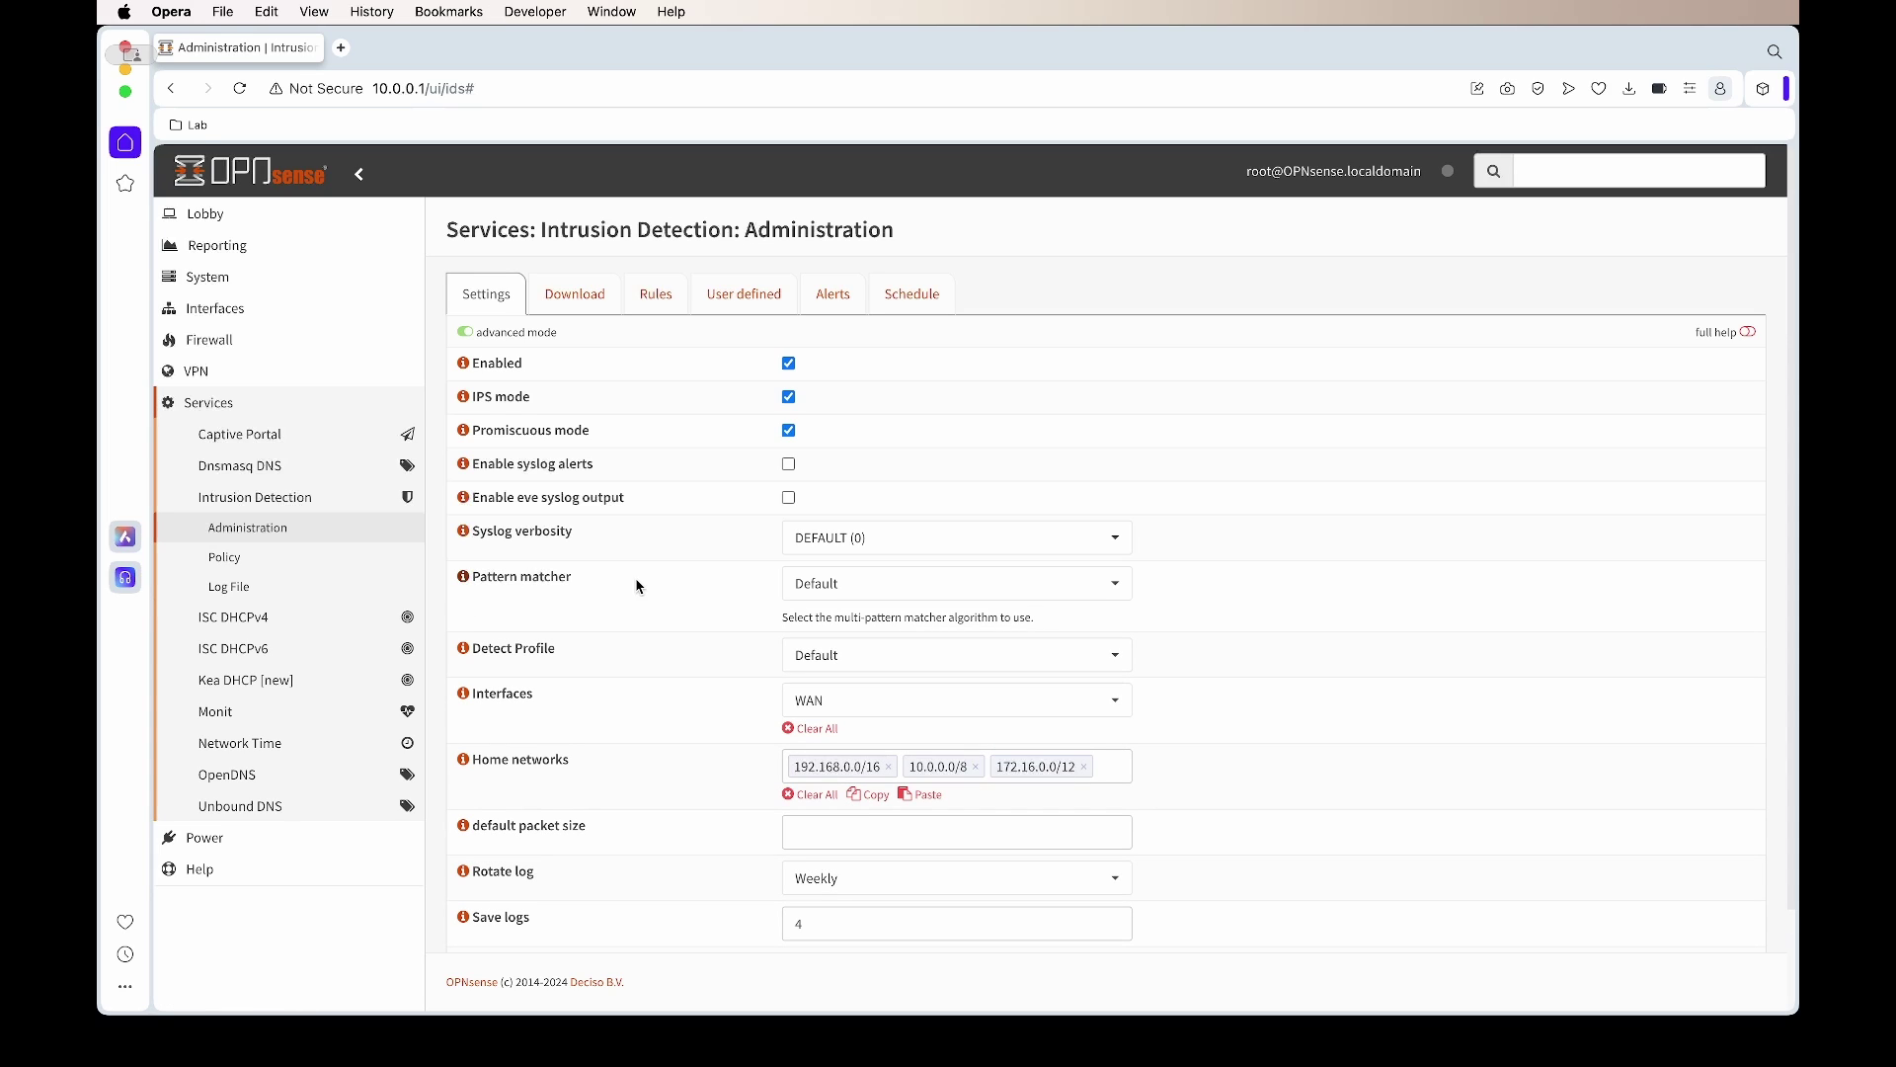
pyautogui.click(840, 591)
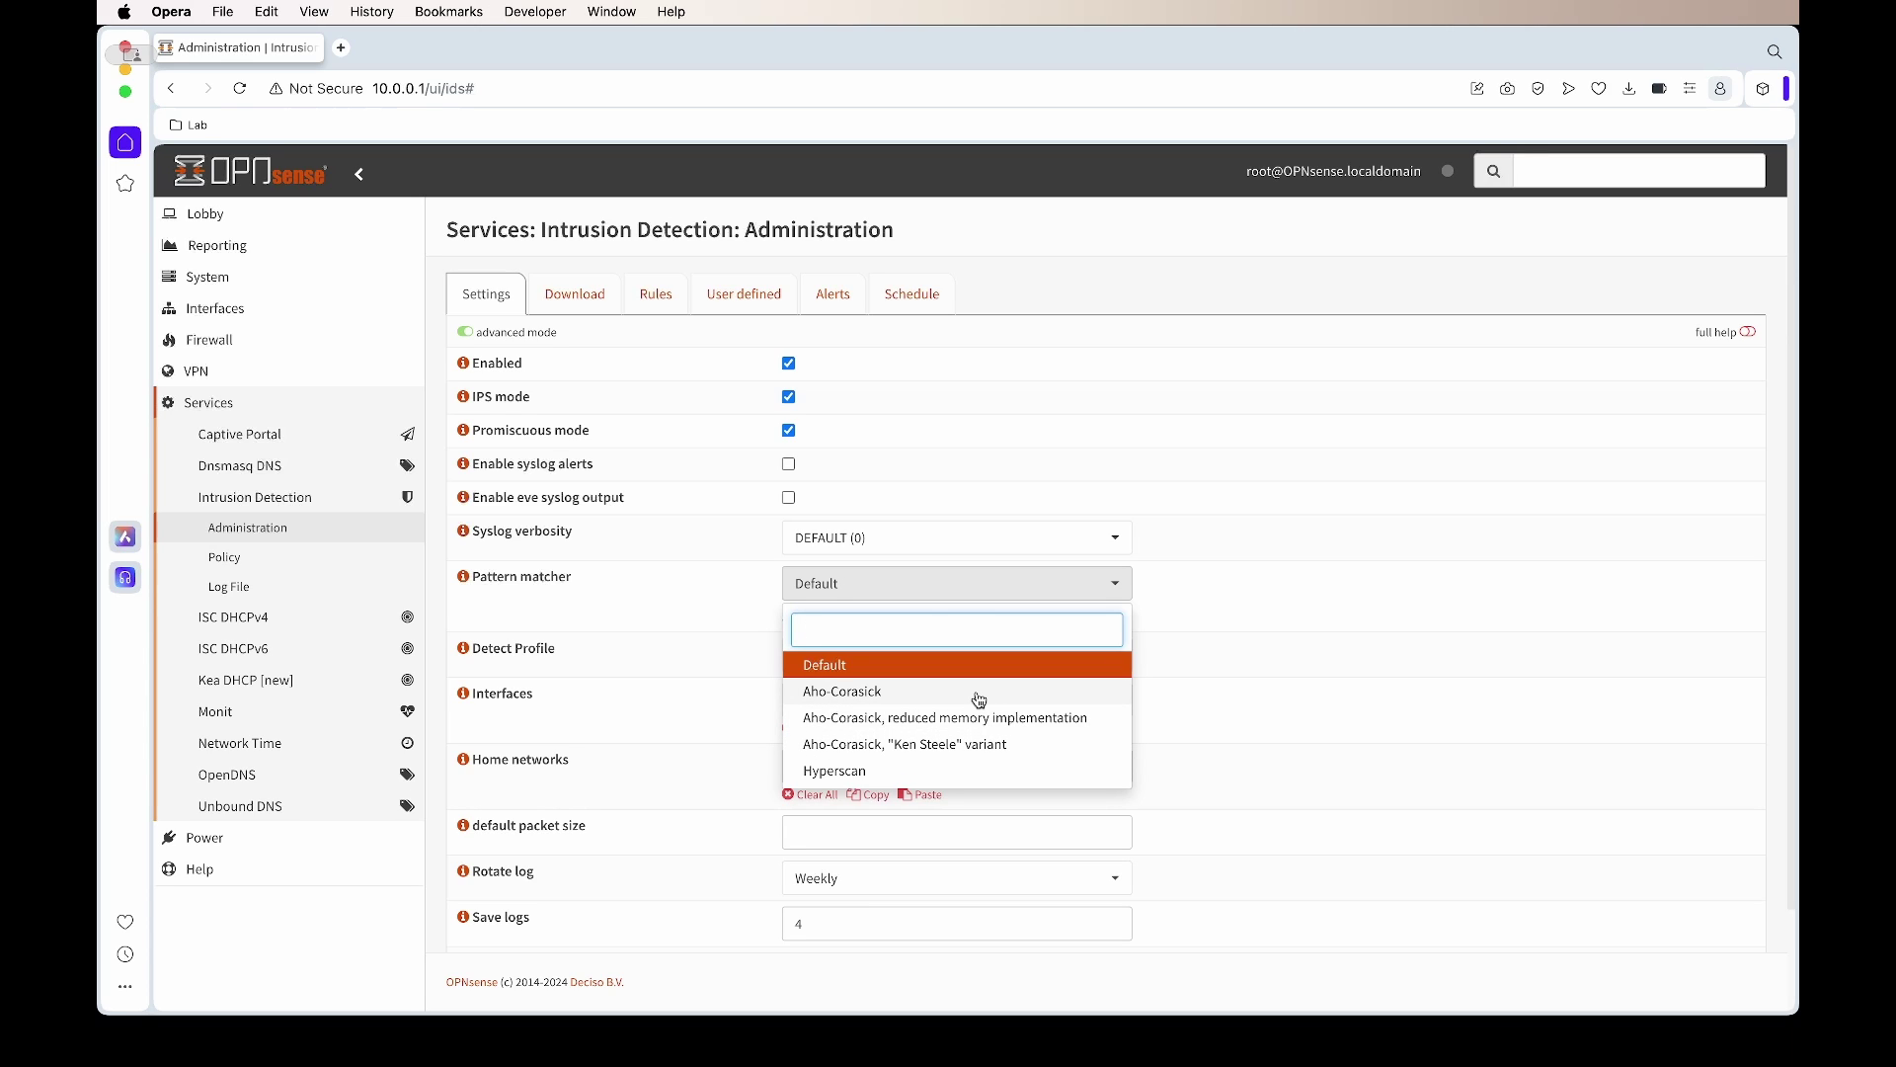
pyautogui.click(864, 772)
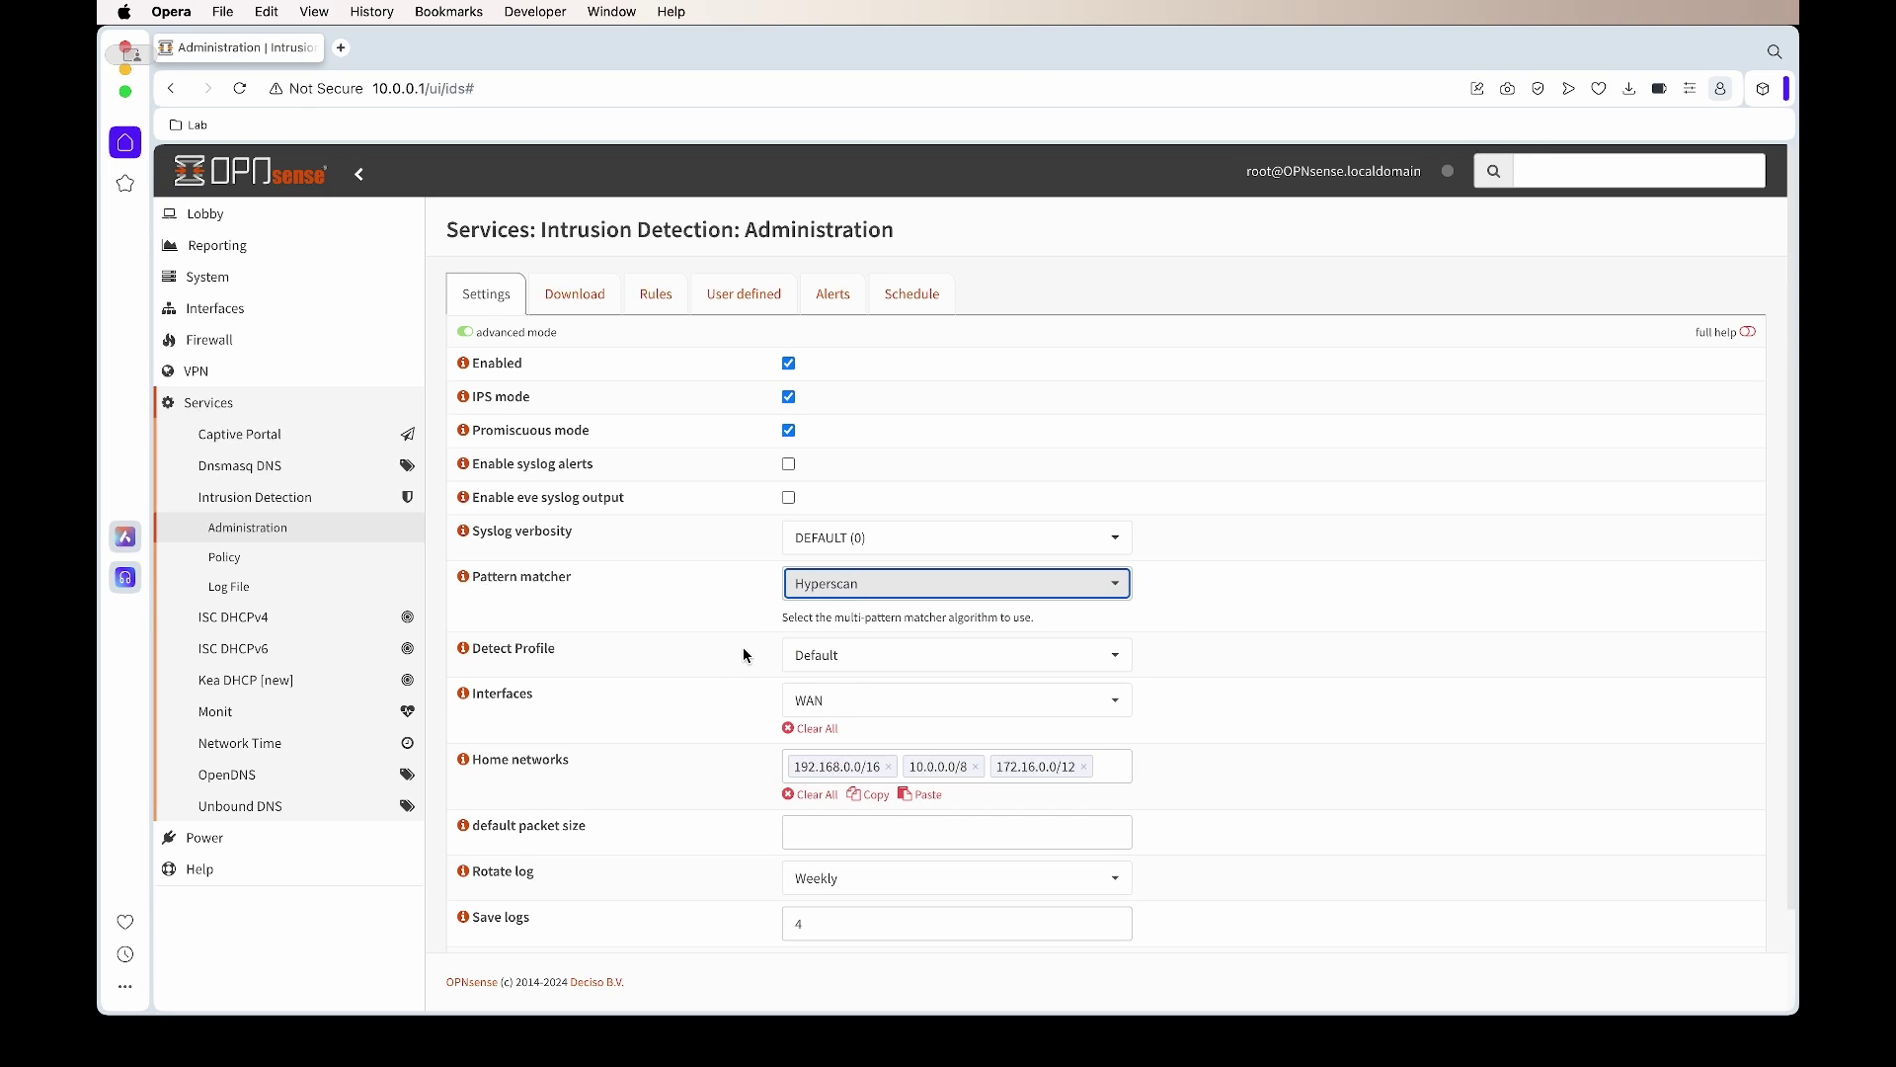
pyautogui.scroll(-3, 744, 655)
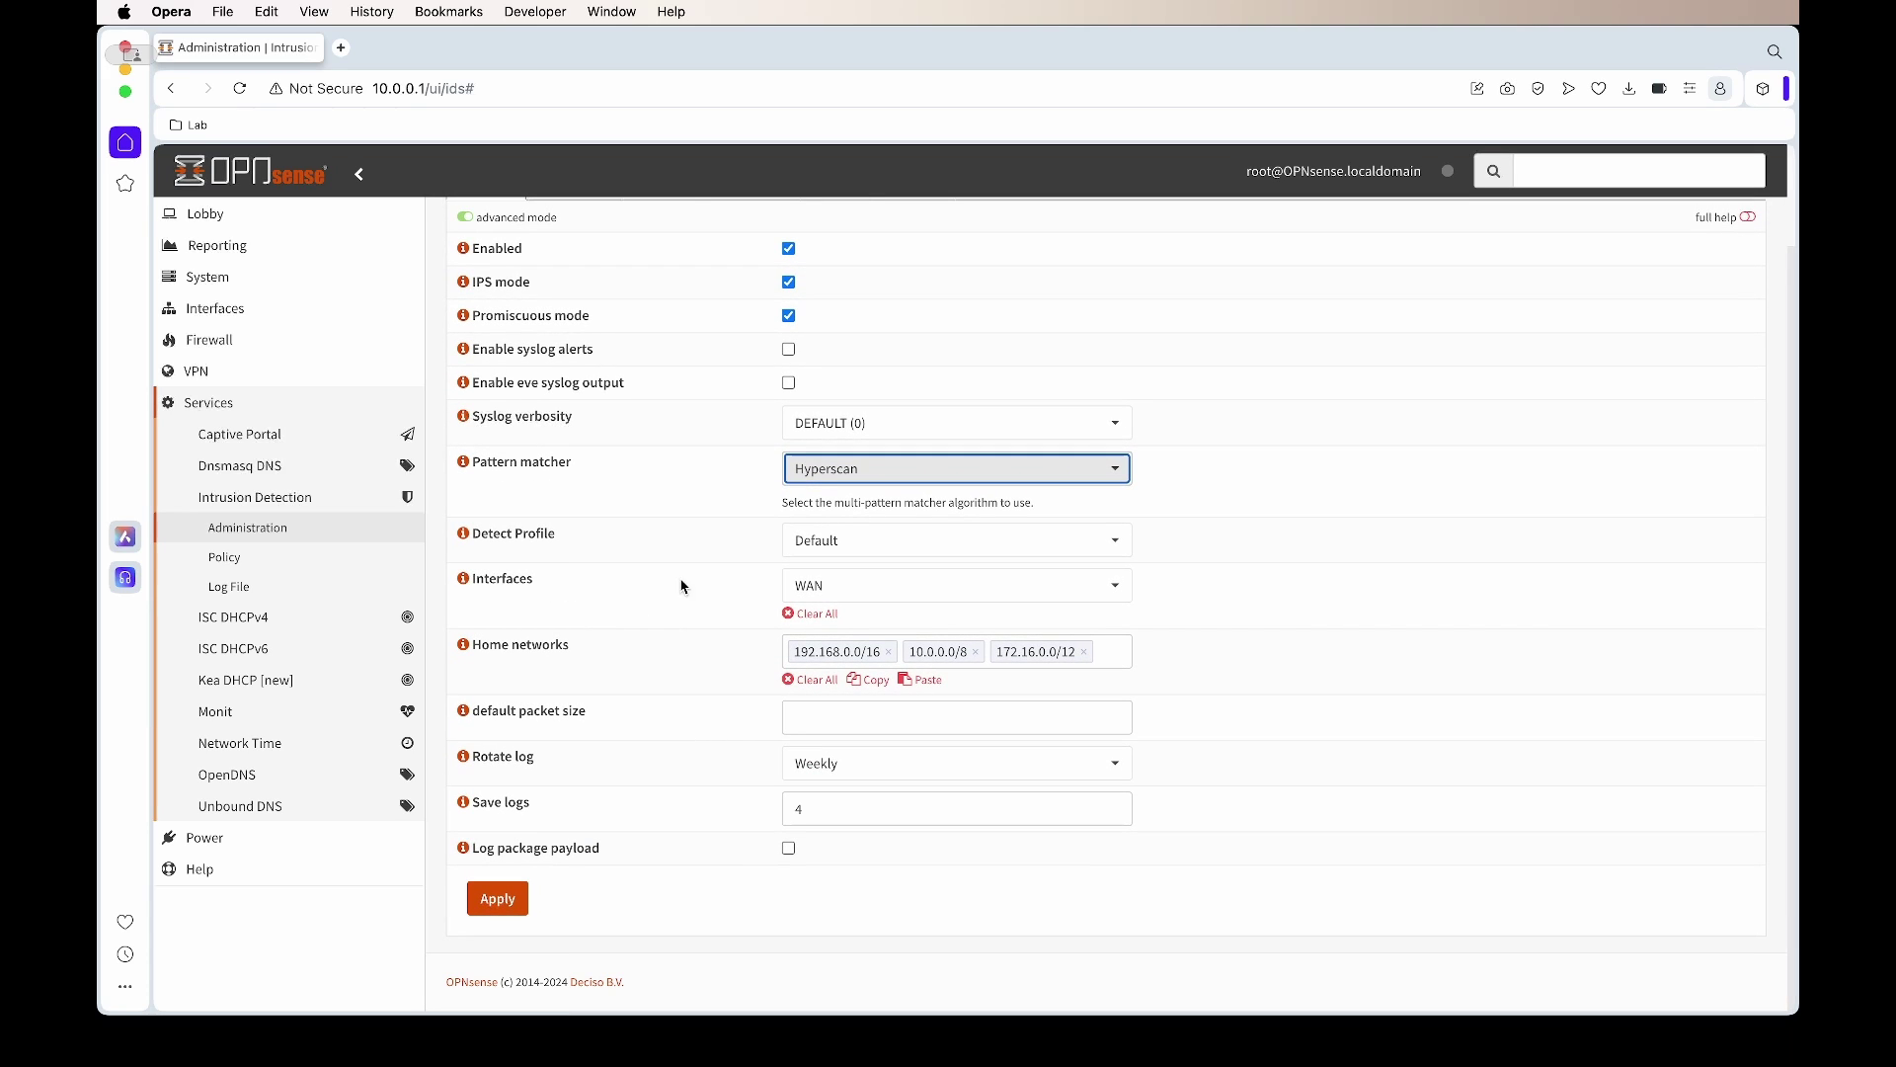
# Add WAN2, Management, IOT and ShurfShark_UK to the monitored interfaces alongside WAN.
pyautogui.click(895, 599)
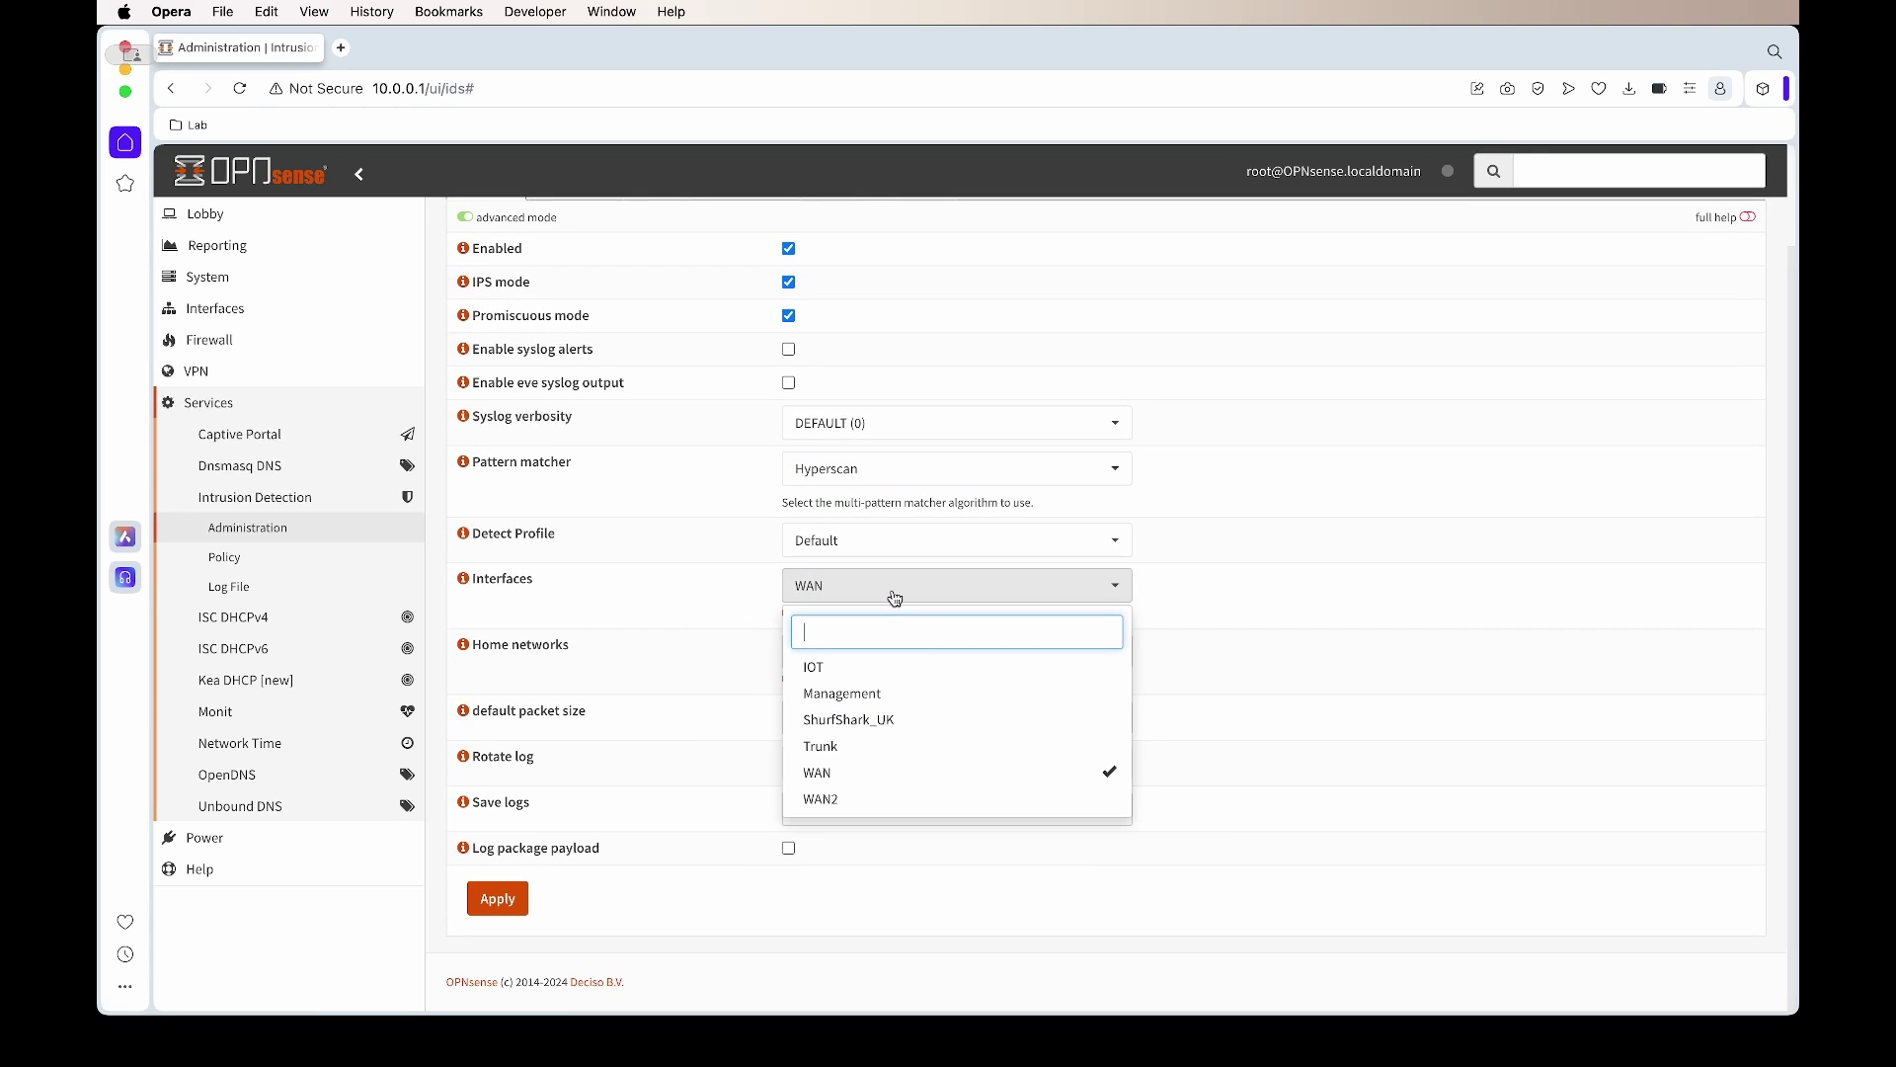
pyautogui.click(917, 796)
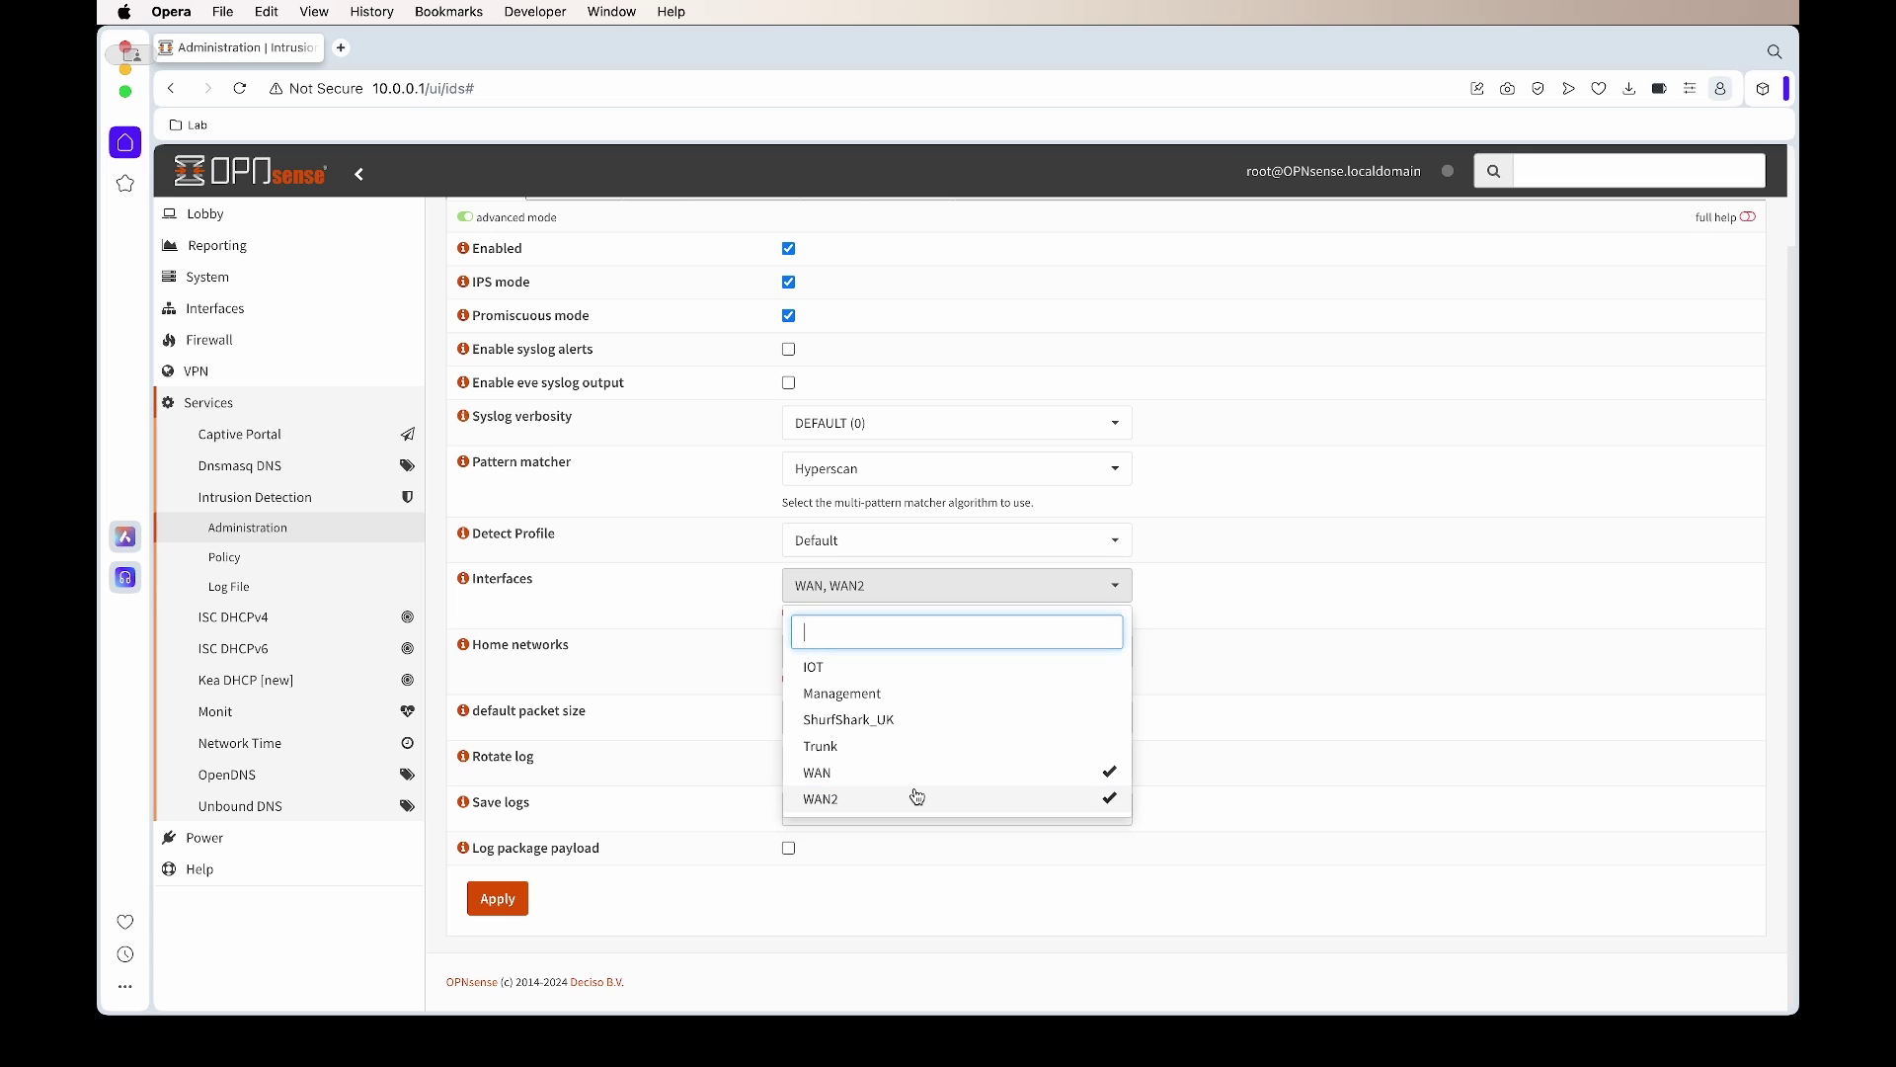
pyautogui.click(928, 696)
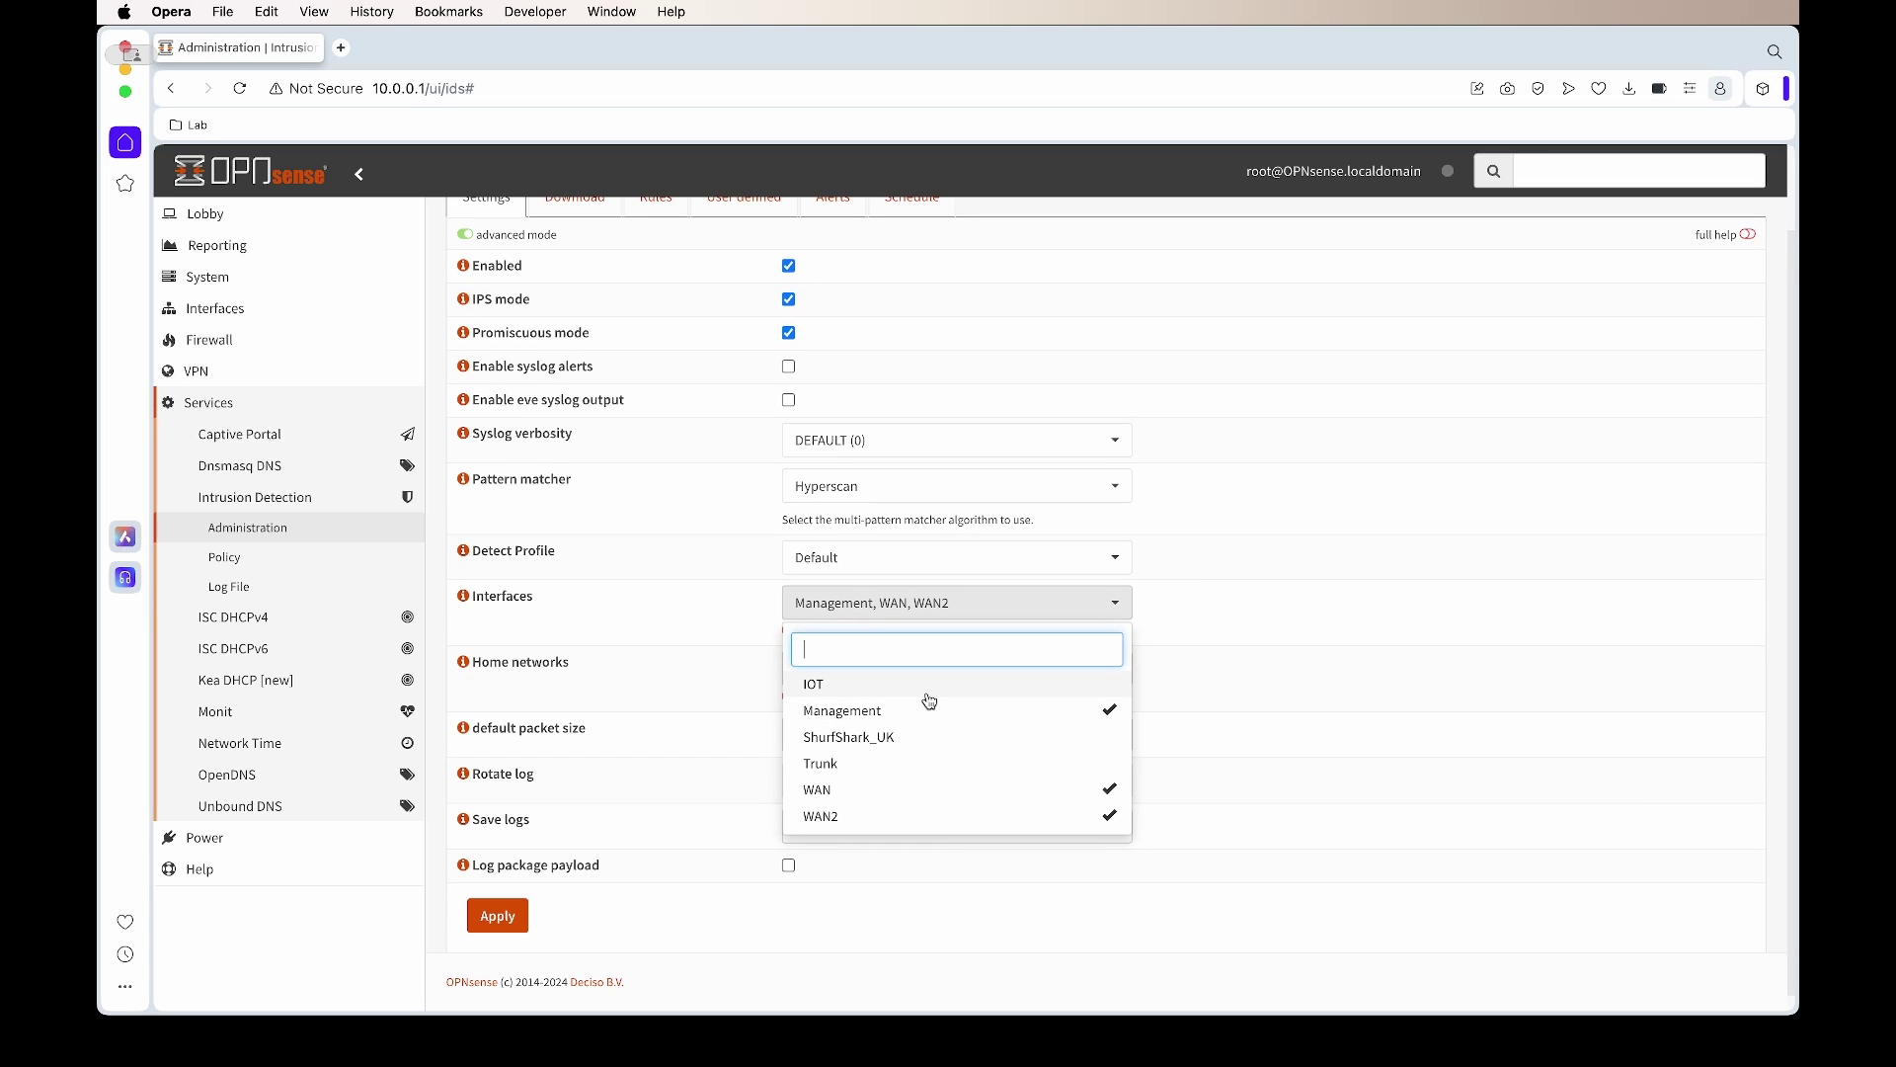
pyautogui.click(928, 692)
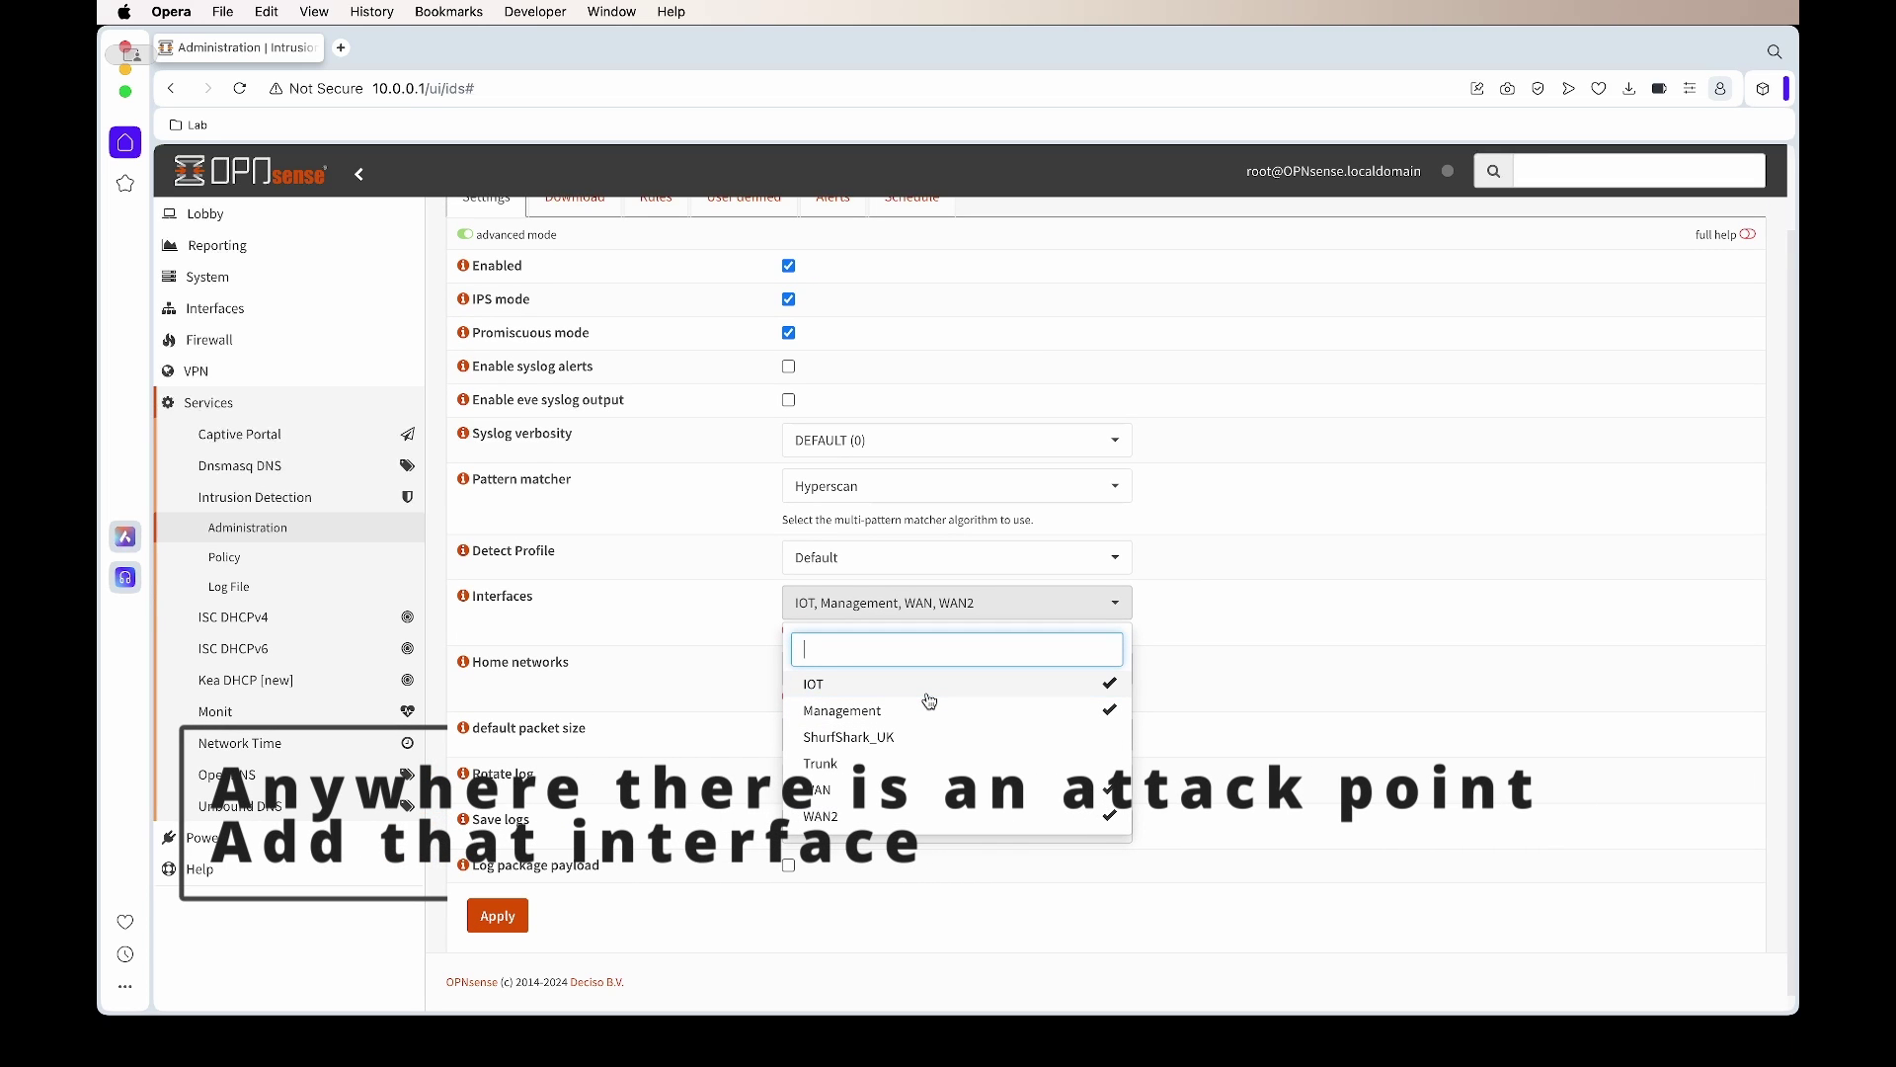
pyautogui.scroll(-1, 1191, 726)
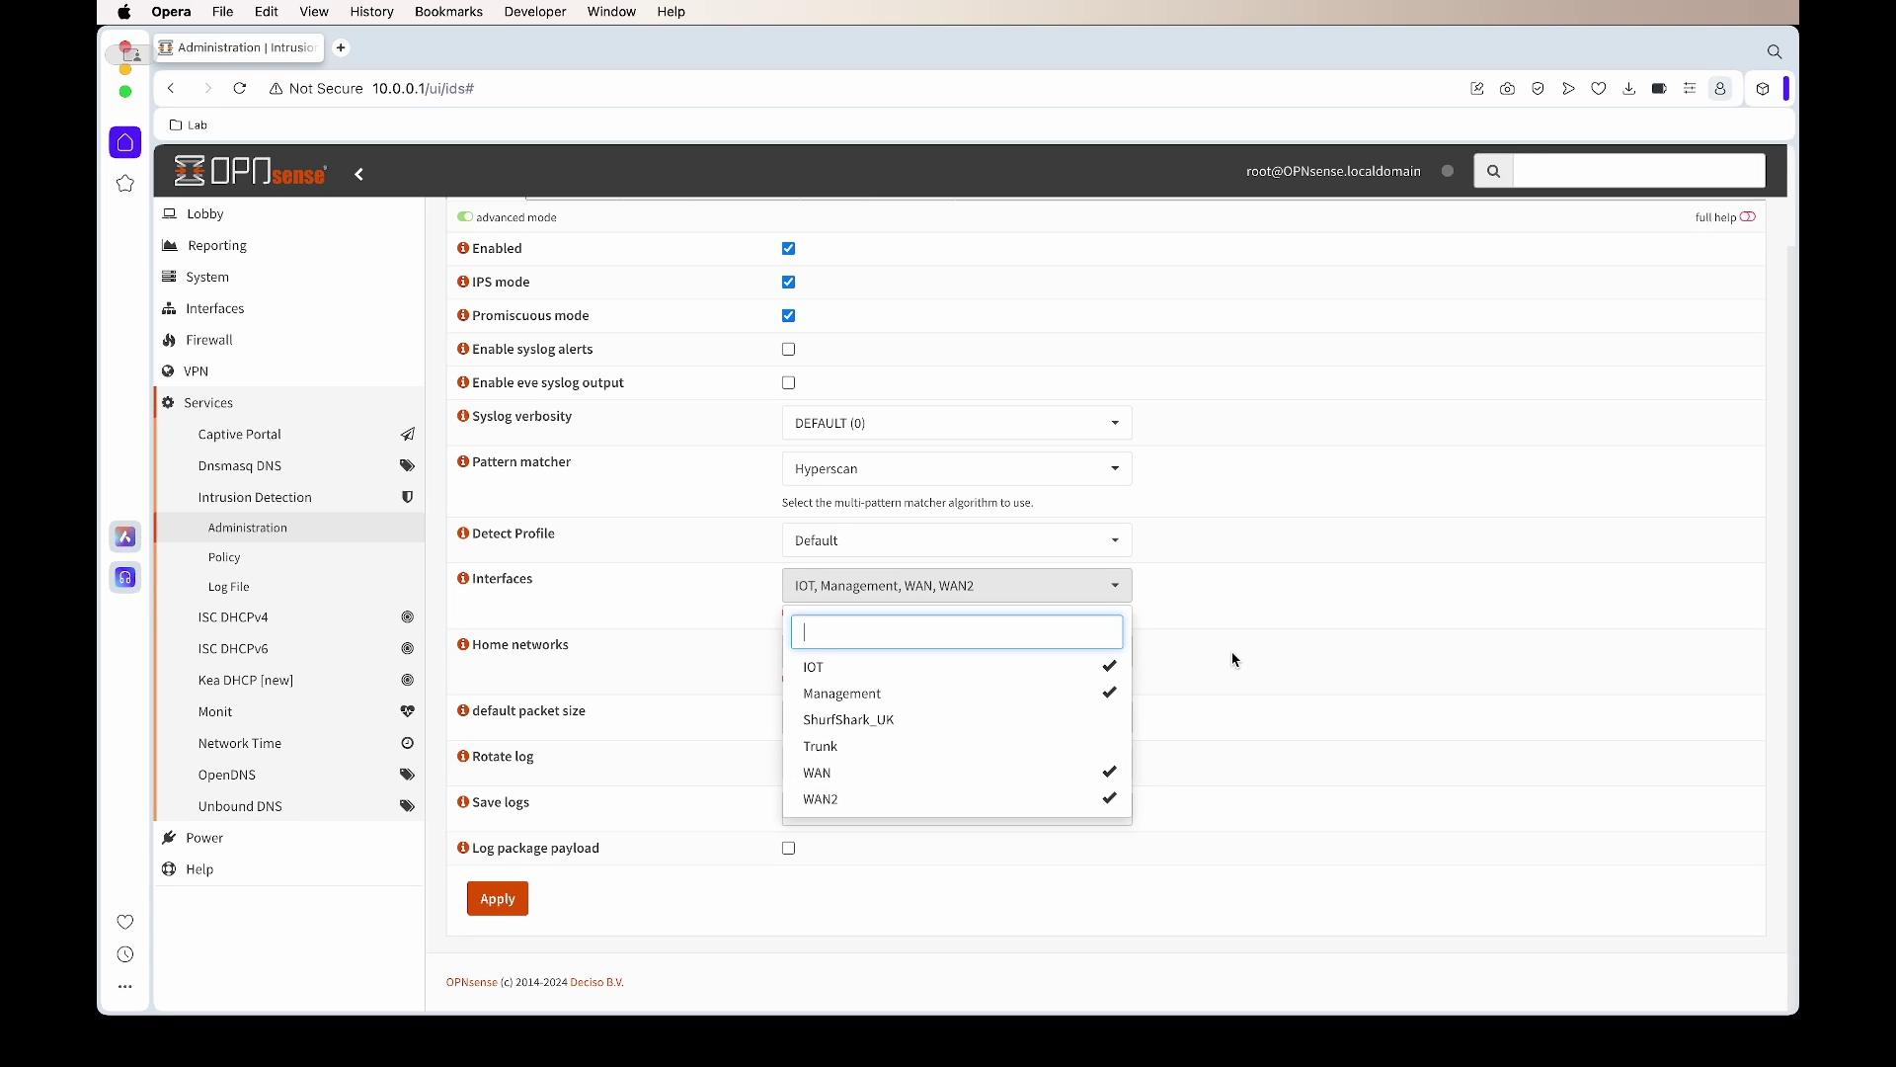
pyautogui.click(1229, 611)
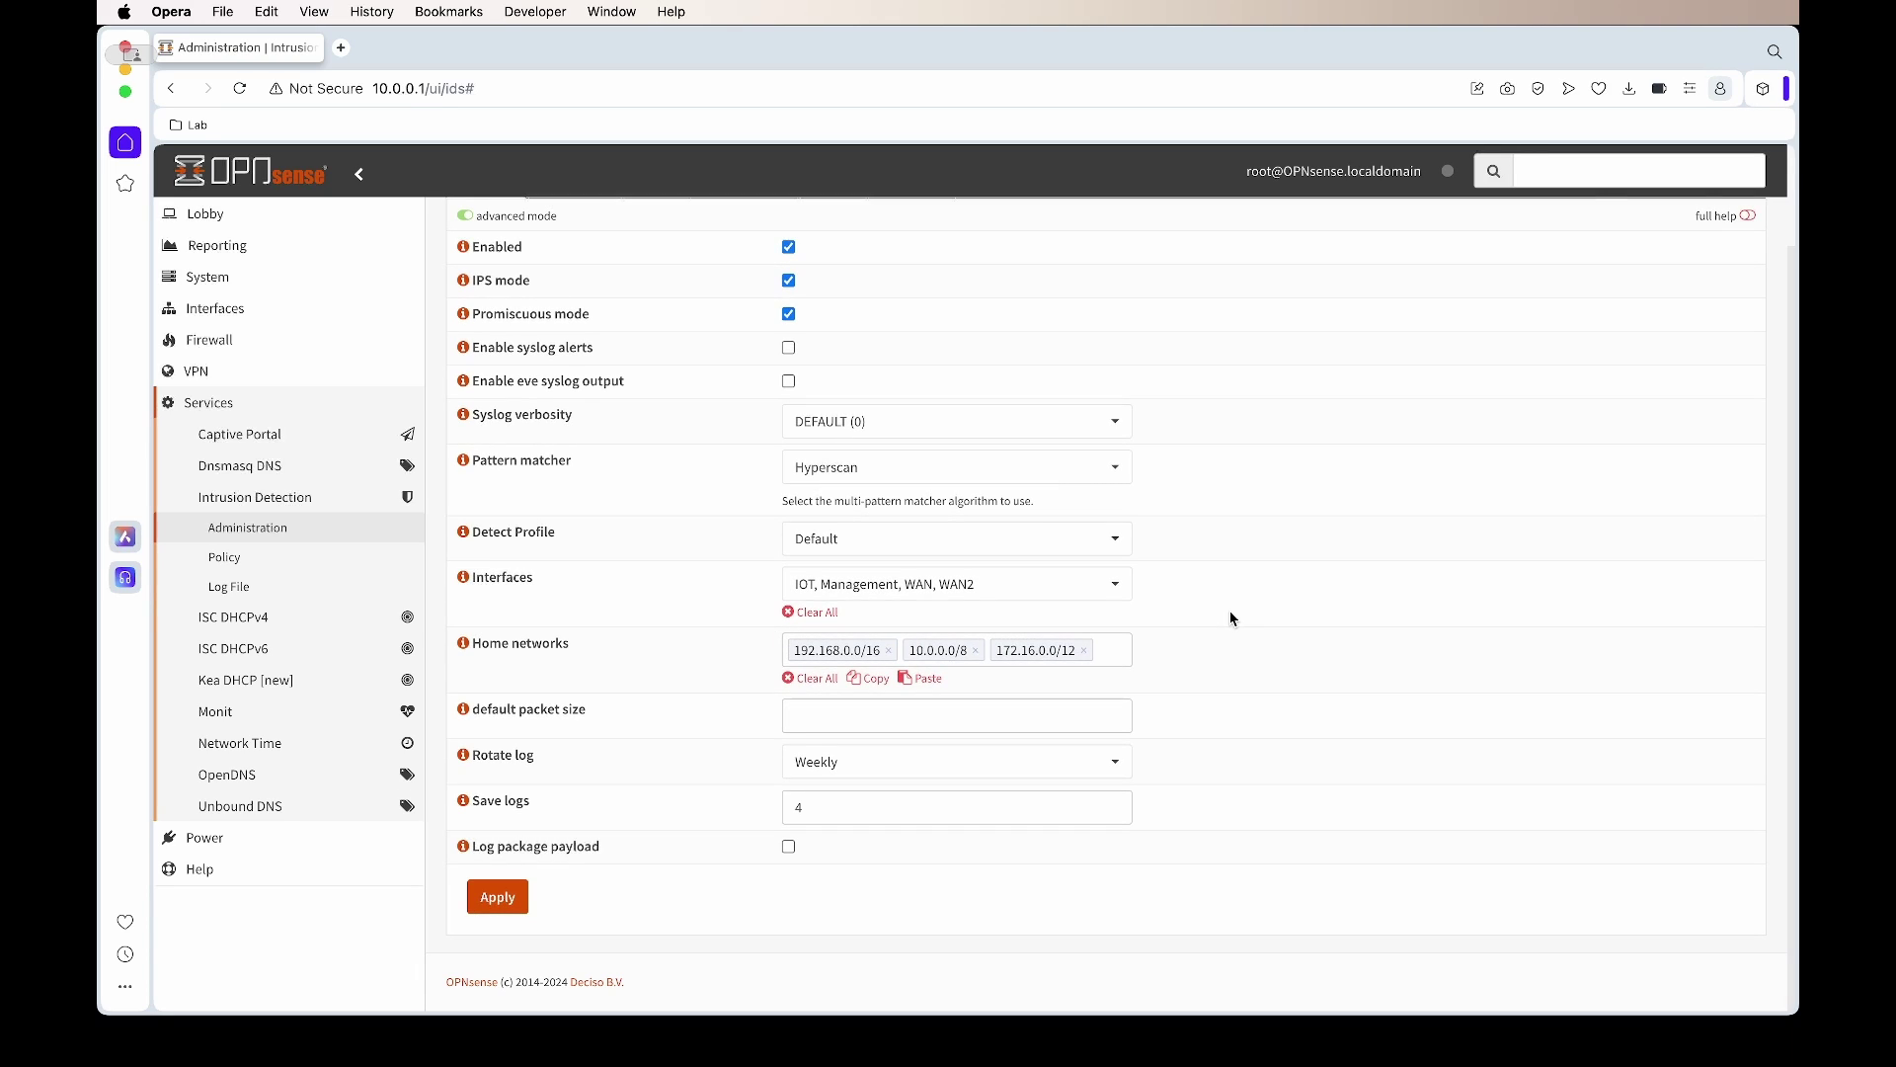
pyautogui.click(1114, 598)
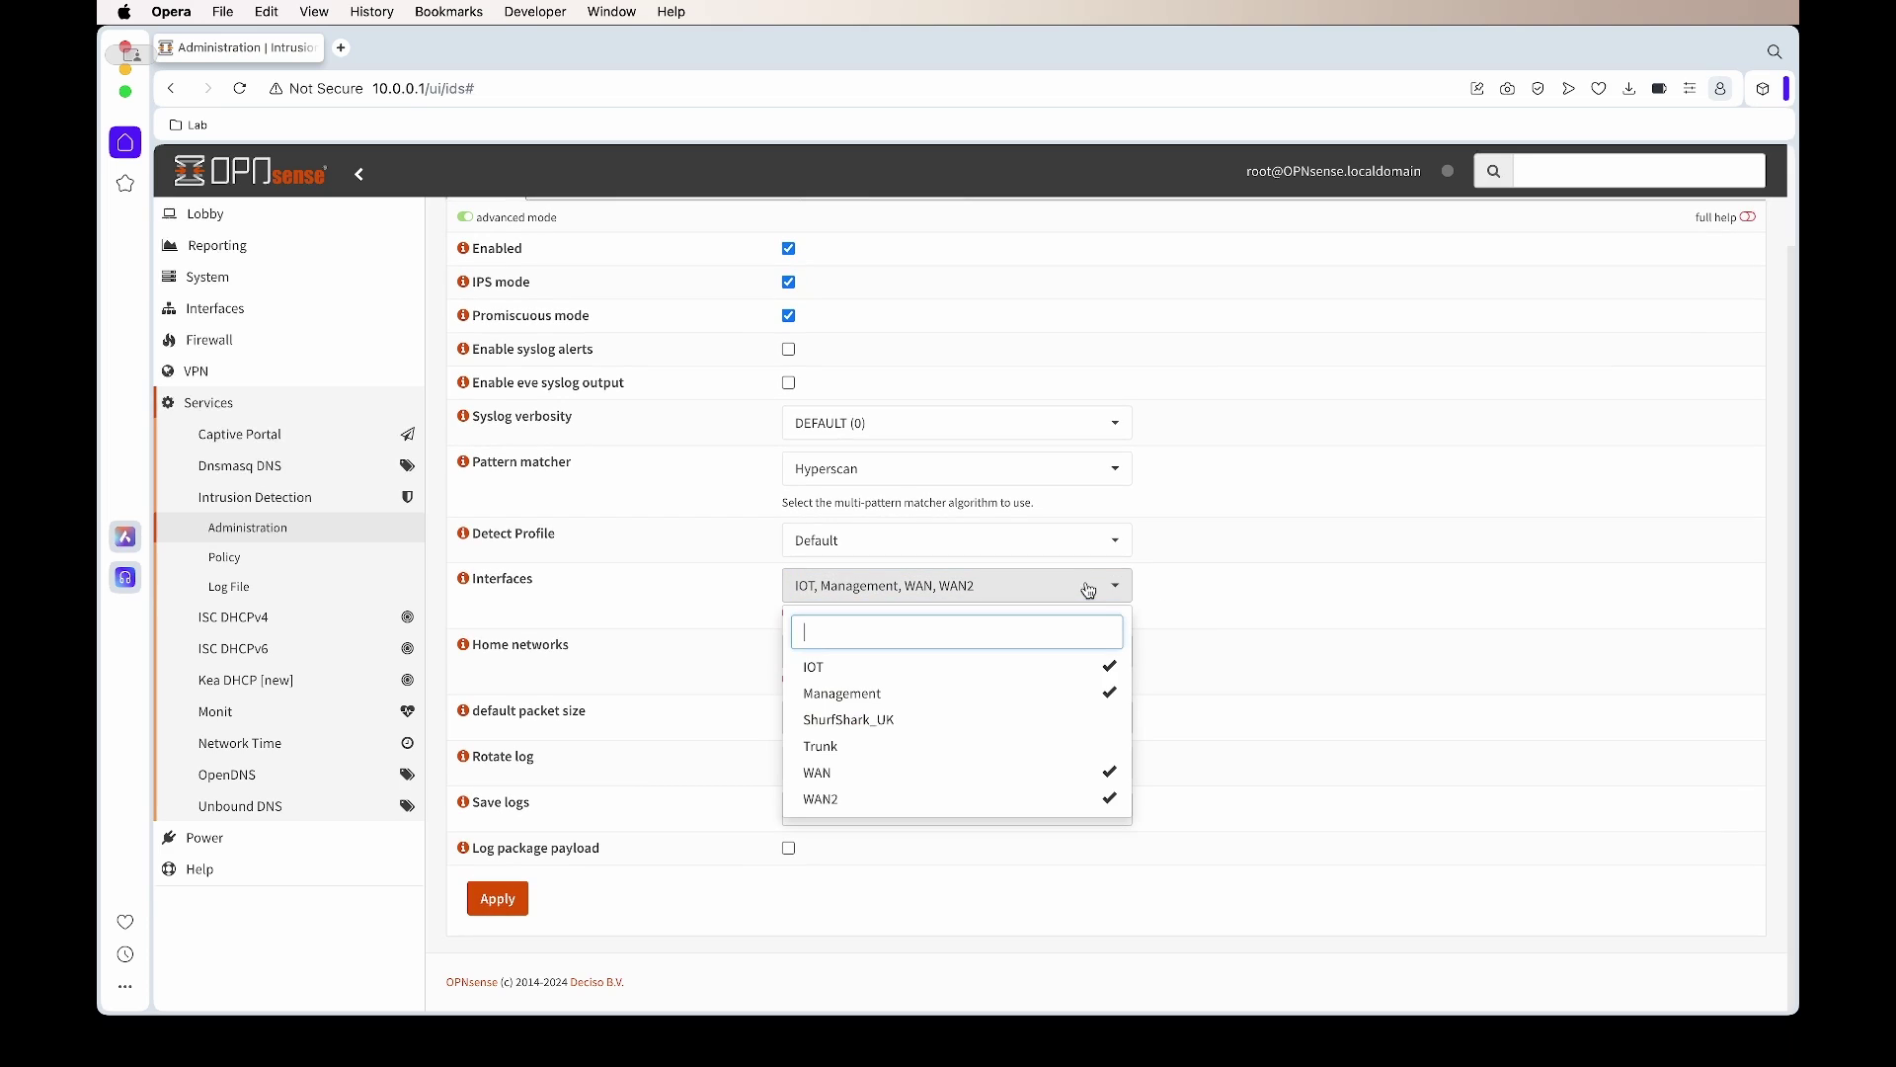
pyautogui.click(978, 728)
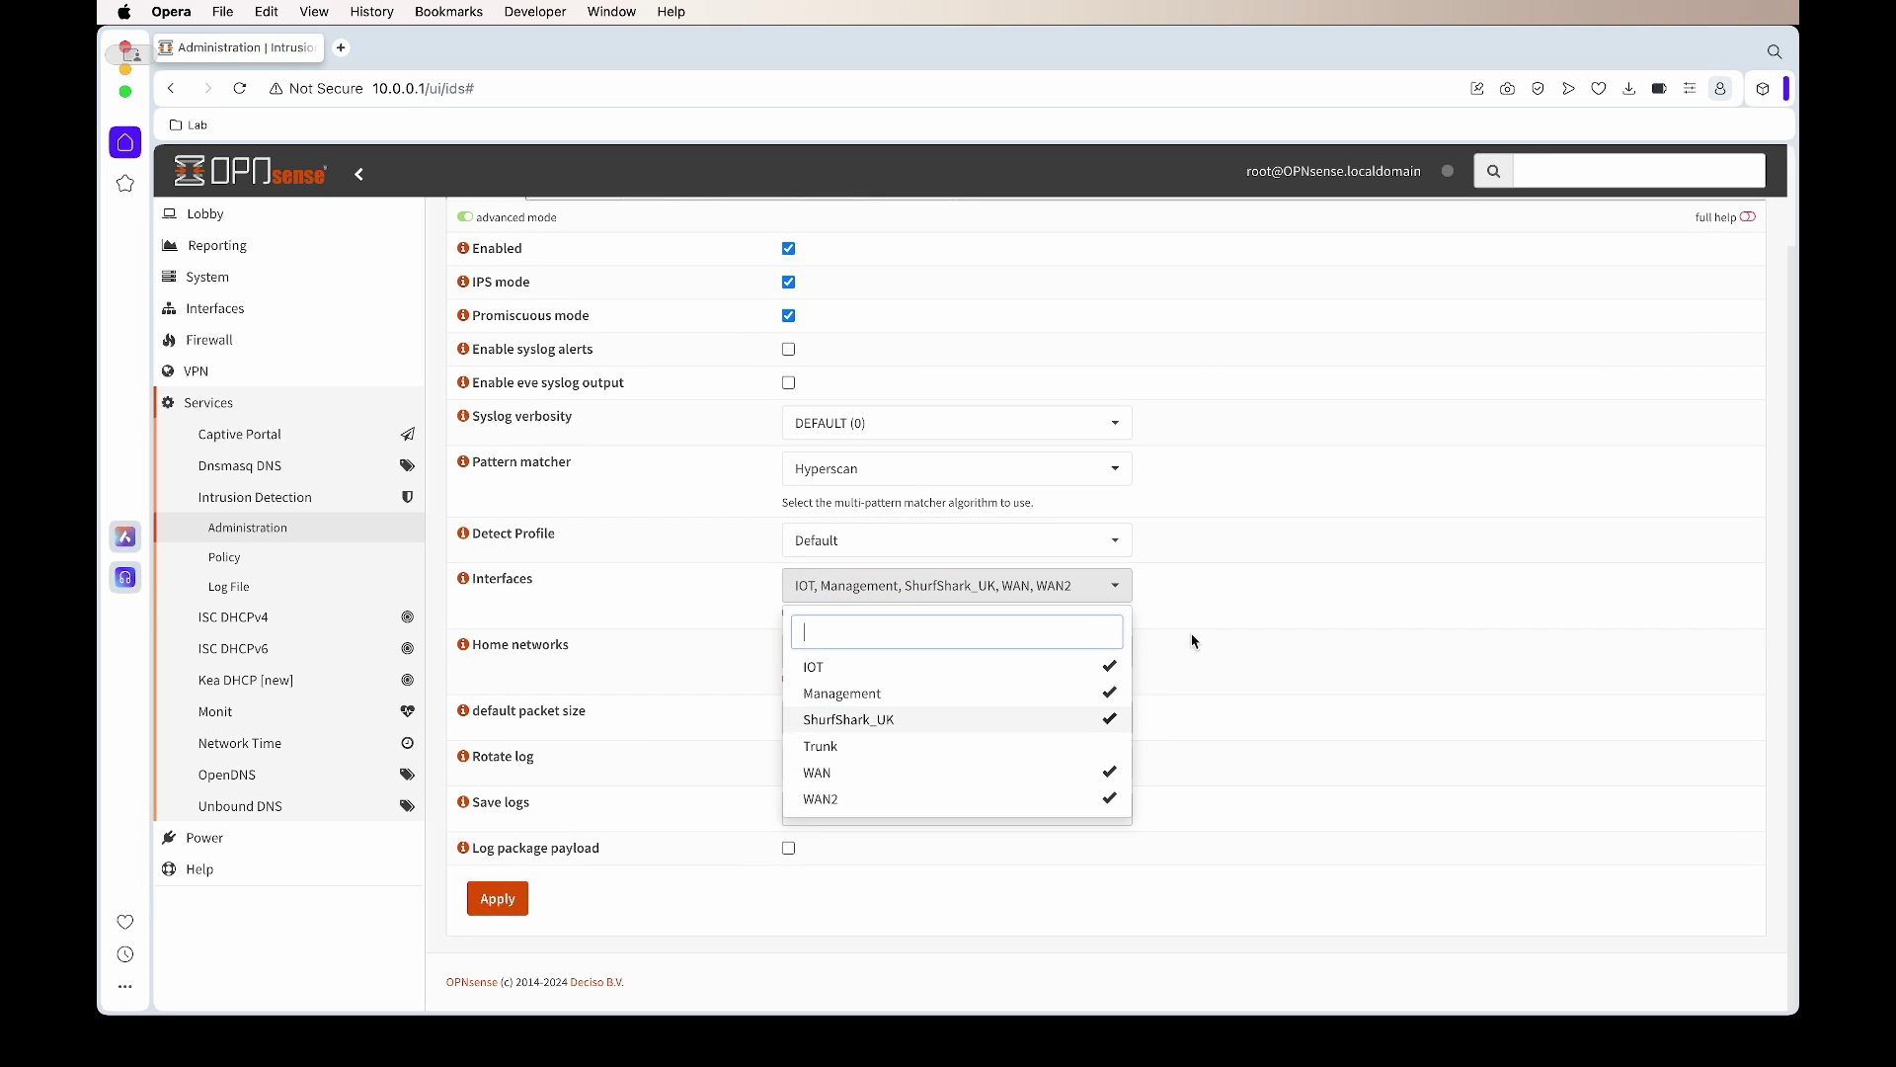
# Reopen Intrusion Detection Administration and re-enable IDS, IPS and promiscuous mode with Hyperscan.
pyautogui.click(1330, 569)
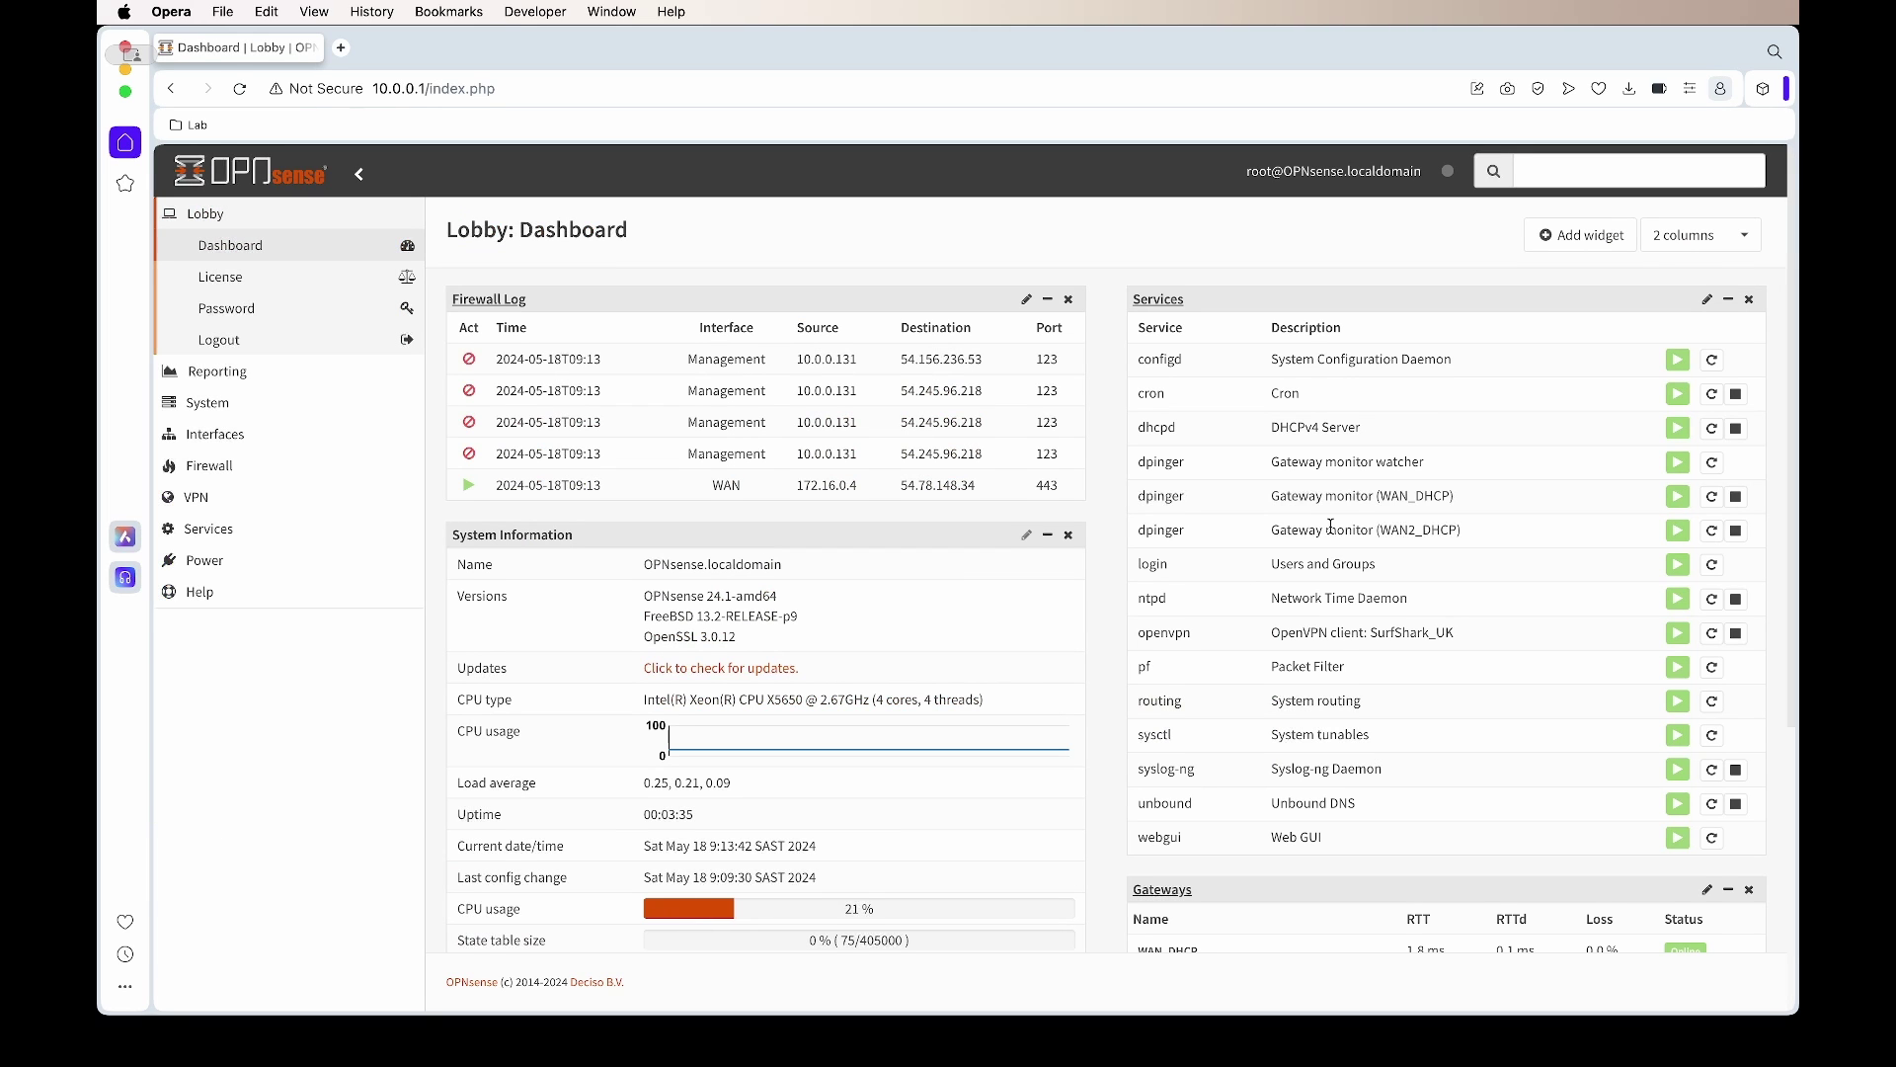
pyautogui.scroll(-5, 1330, 526)
pyautogui.scroll(-1, 1329, 527)
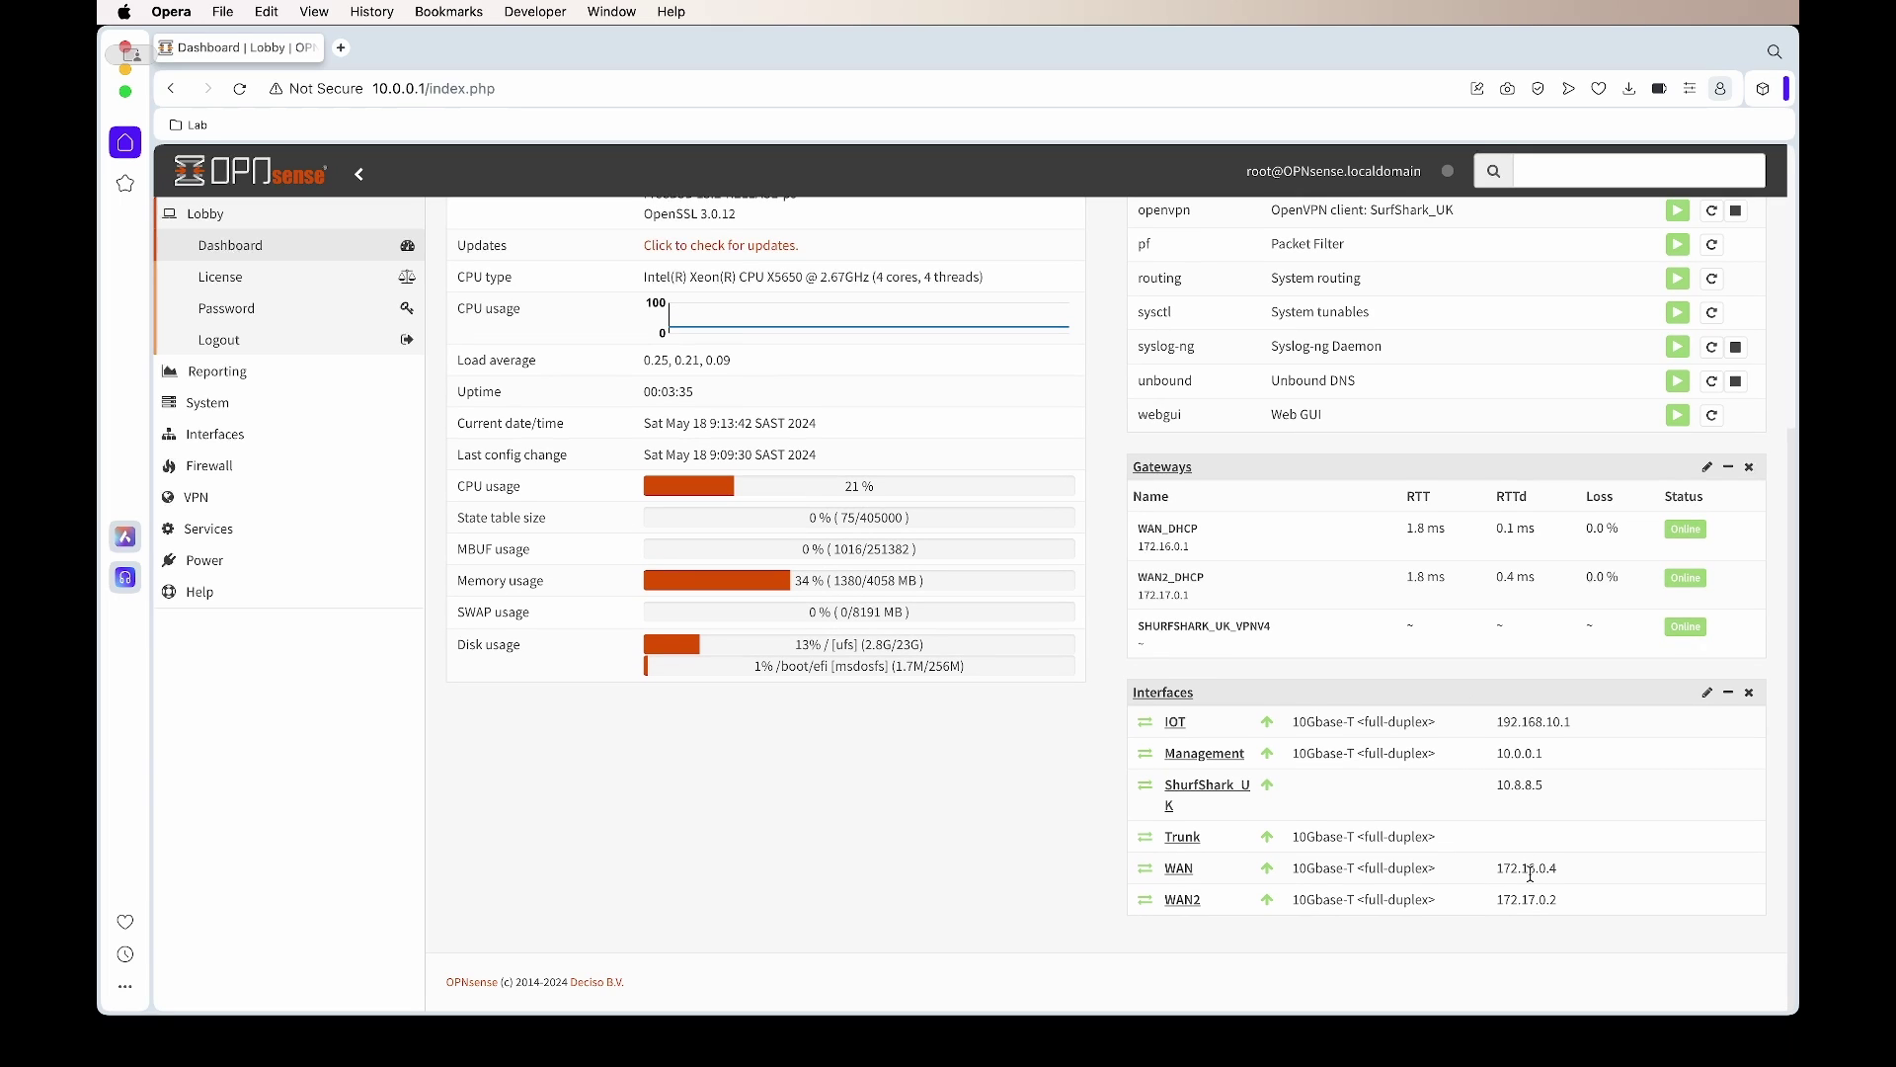
pyautogui.click(253, 528)
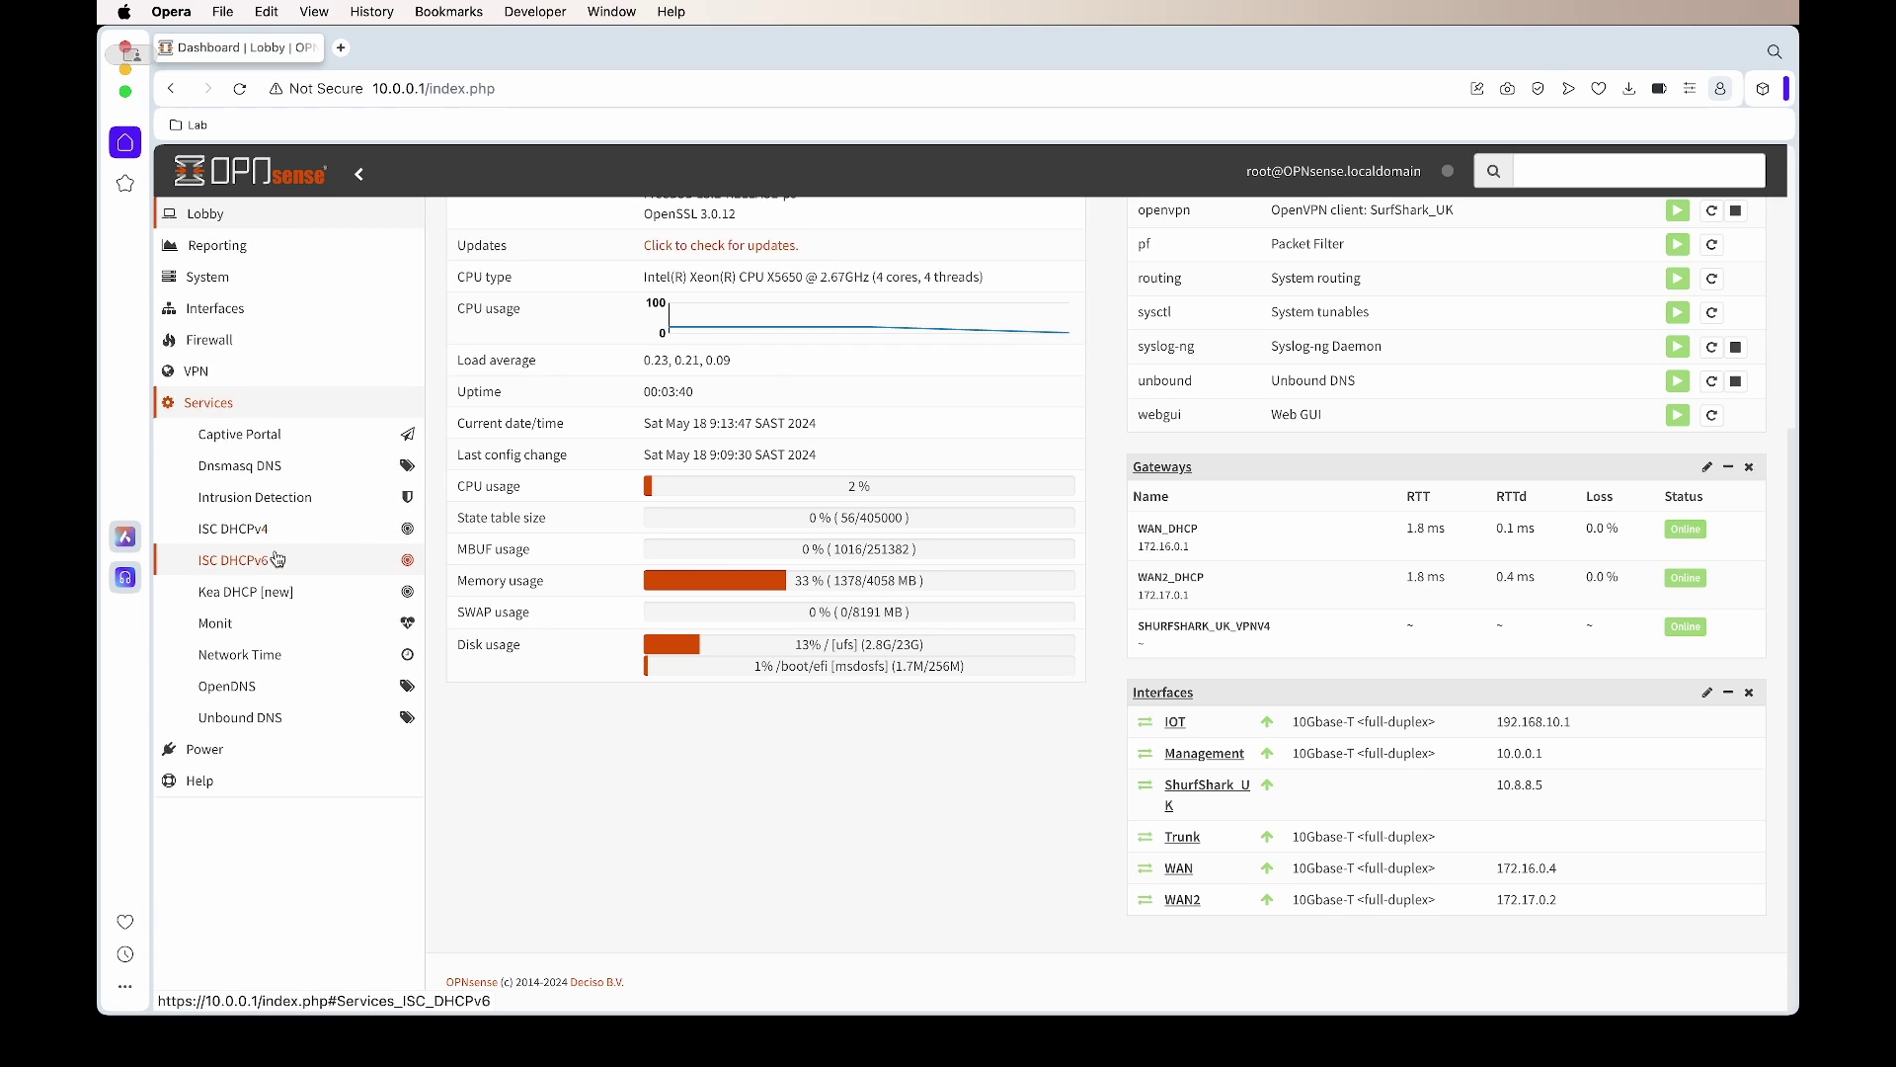
pyautogui.click(300, 504)
pyautogui.click(300, 536)
pyautogui.click(788, 362)
pyautogui.click(788, 396)
pyautogui.click(788, 430)
pyautogui.click(948, 583)
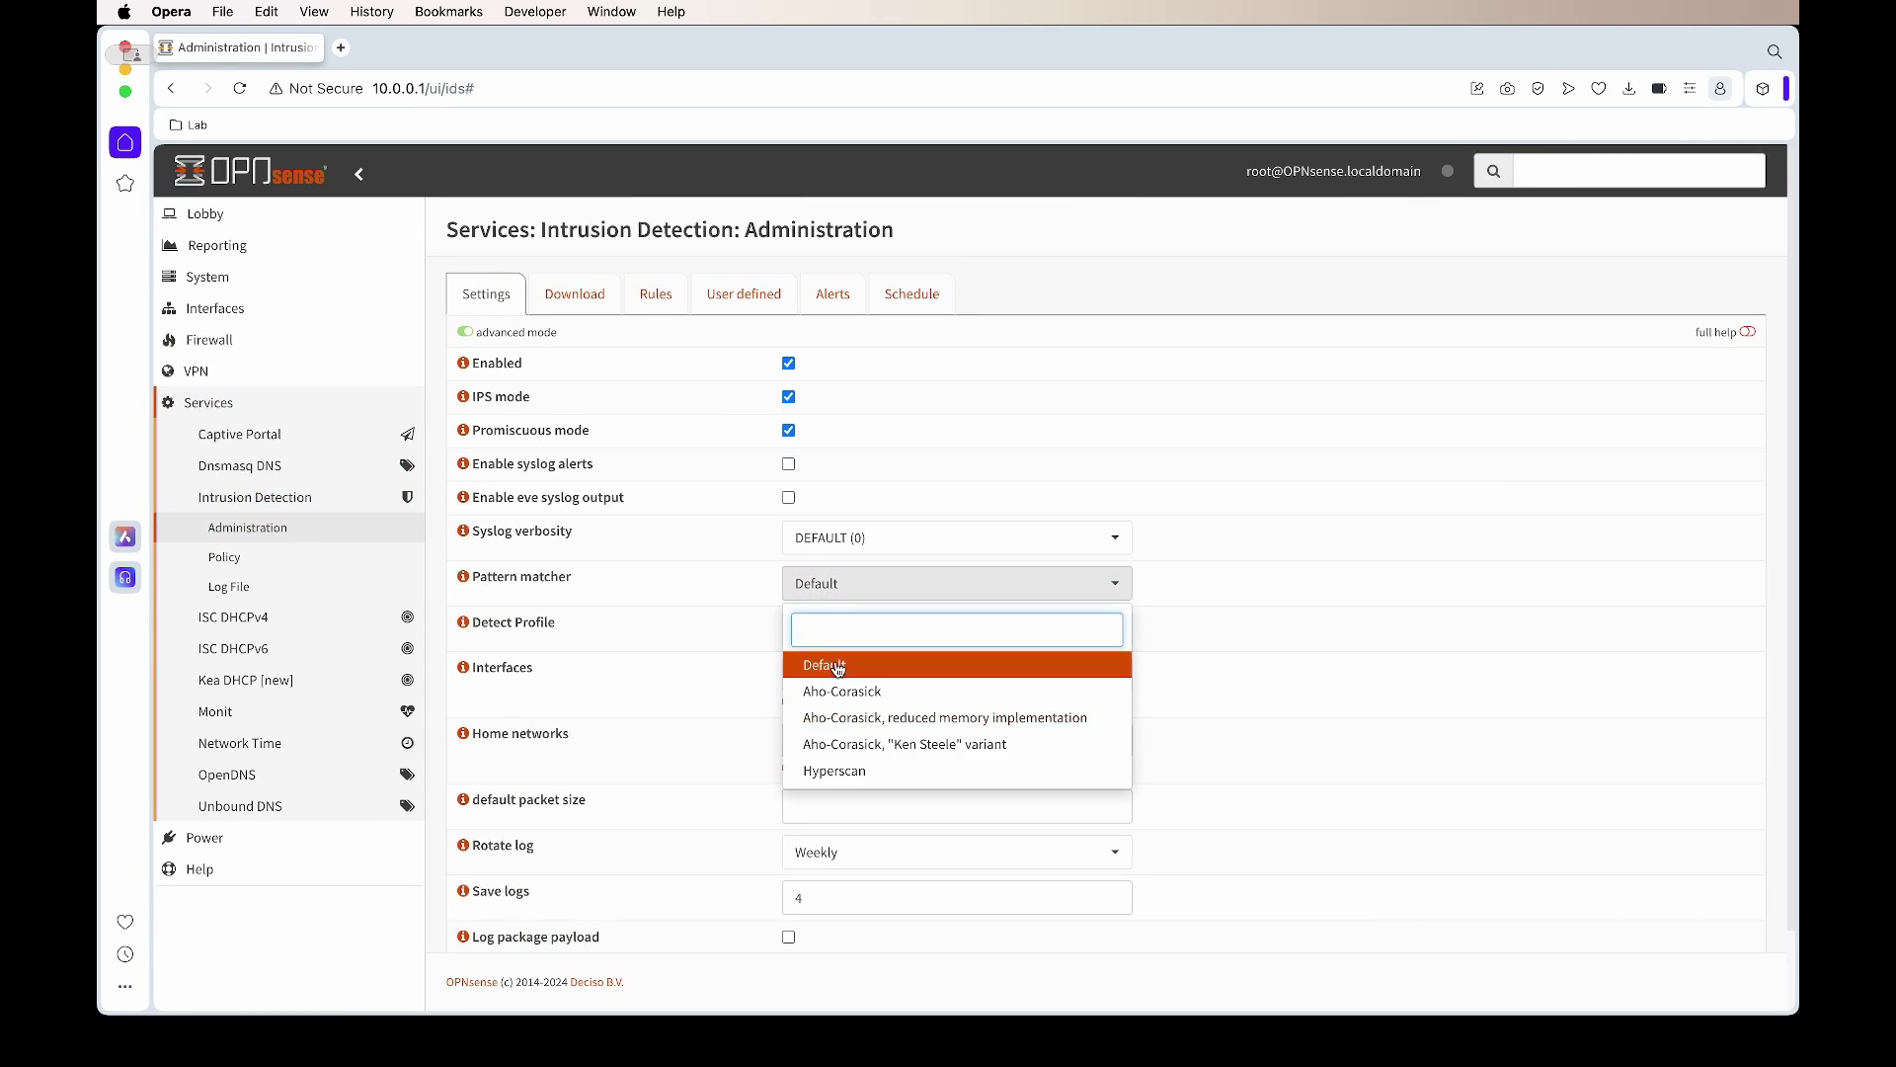
pyautogui.click(869, 768)
pyautogui.scroll(-2, 907, 691)
# Monitor WAN2, ShurfShark_UK, Management and IOT, remove 172.16.0.0/12 from home networks, and apply.
pyautogui.click(907, 603)
pyautogui.click(904, 814)
pyautogui.click(906, 734)
pyautogui.click(919, 709)
pyautogui.click(918, 682)
pyautogui.click(1160, 669)
pyautogui.click(1084, 651)
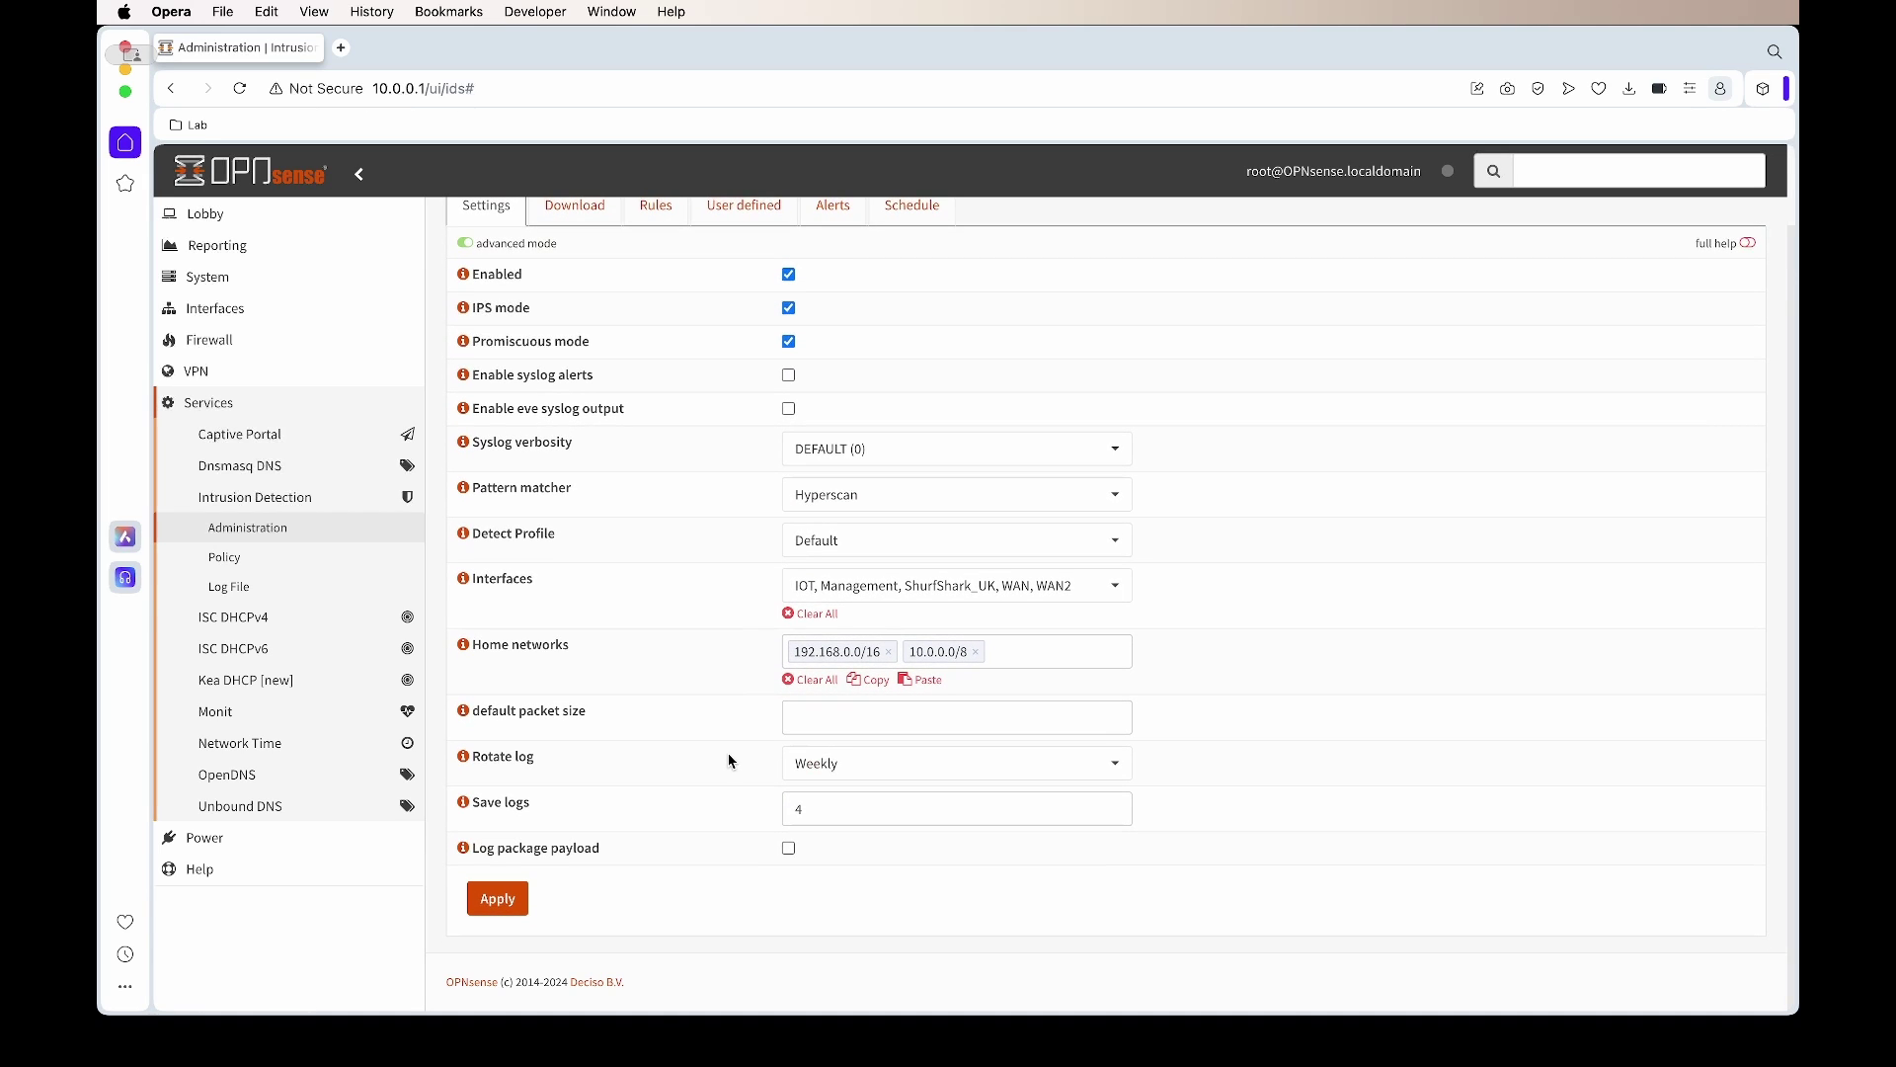
pyautogui.click(513, 903)
# Enable the OPNsense-App-detect/social-networking ruleset and download and update the rules.
pyautogui.scroll(2, 677, 898)
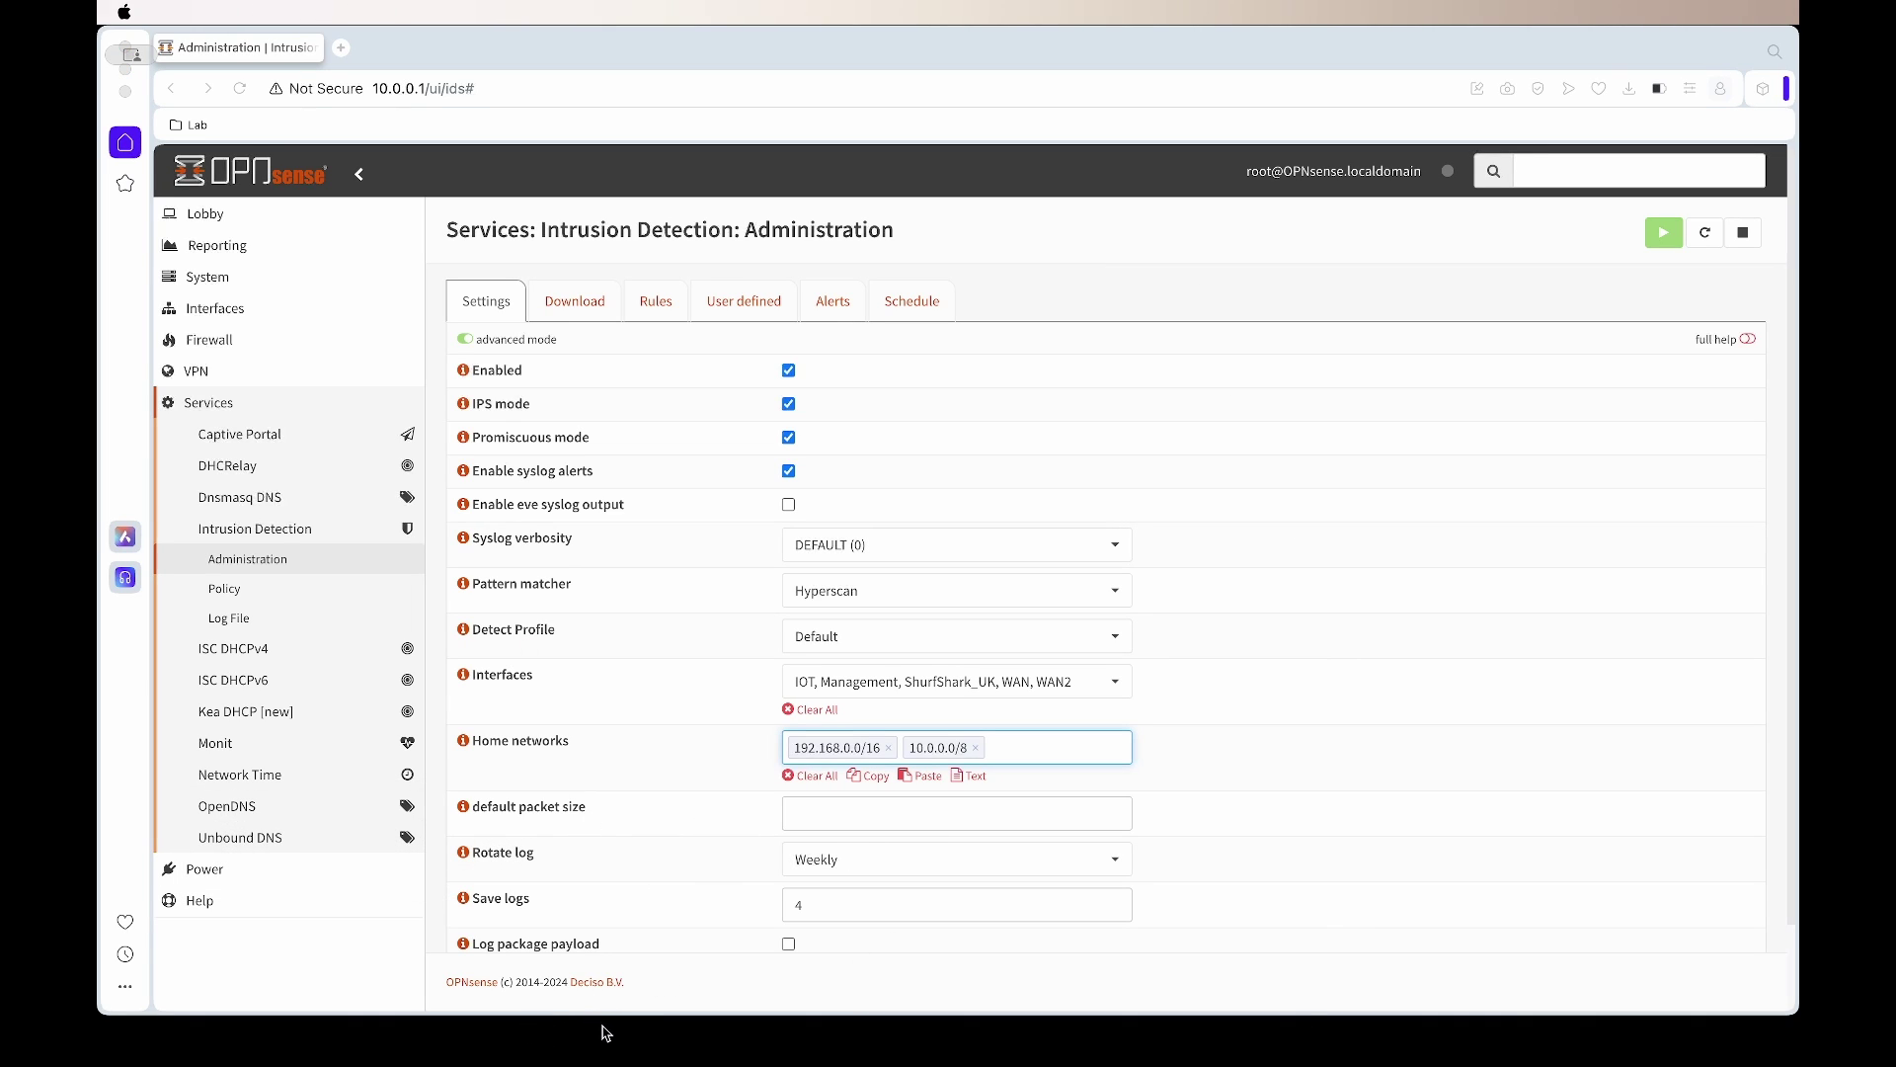
pyautogui.click(581, 307)
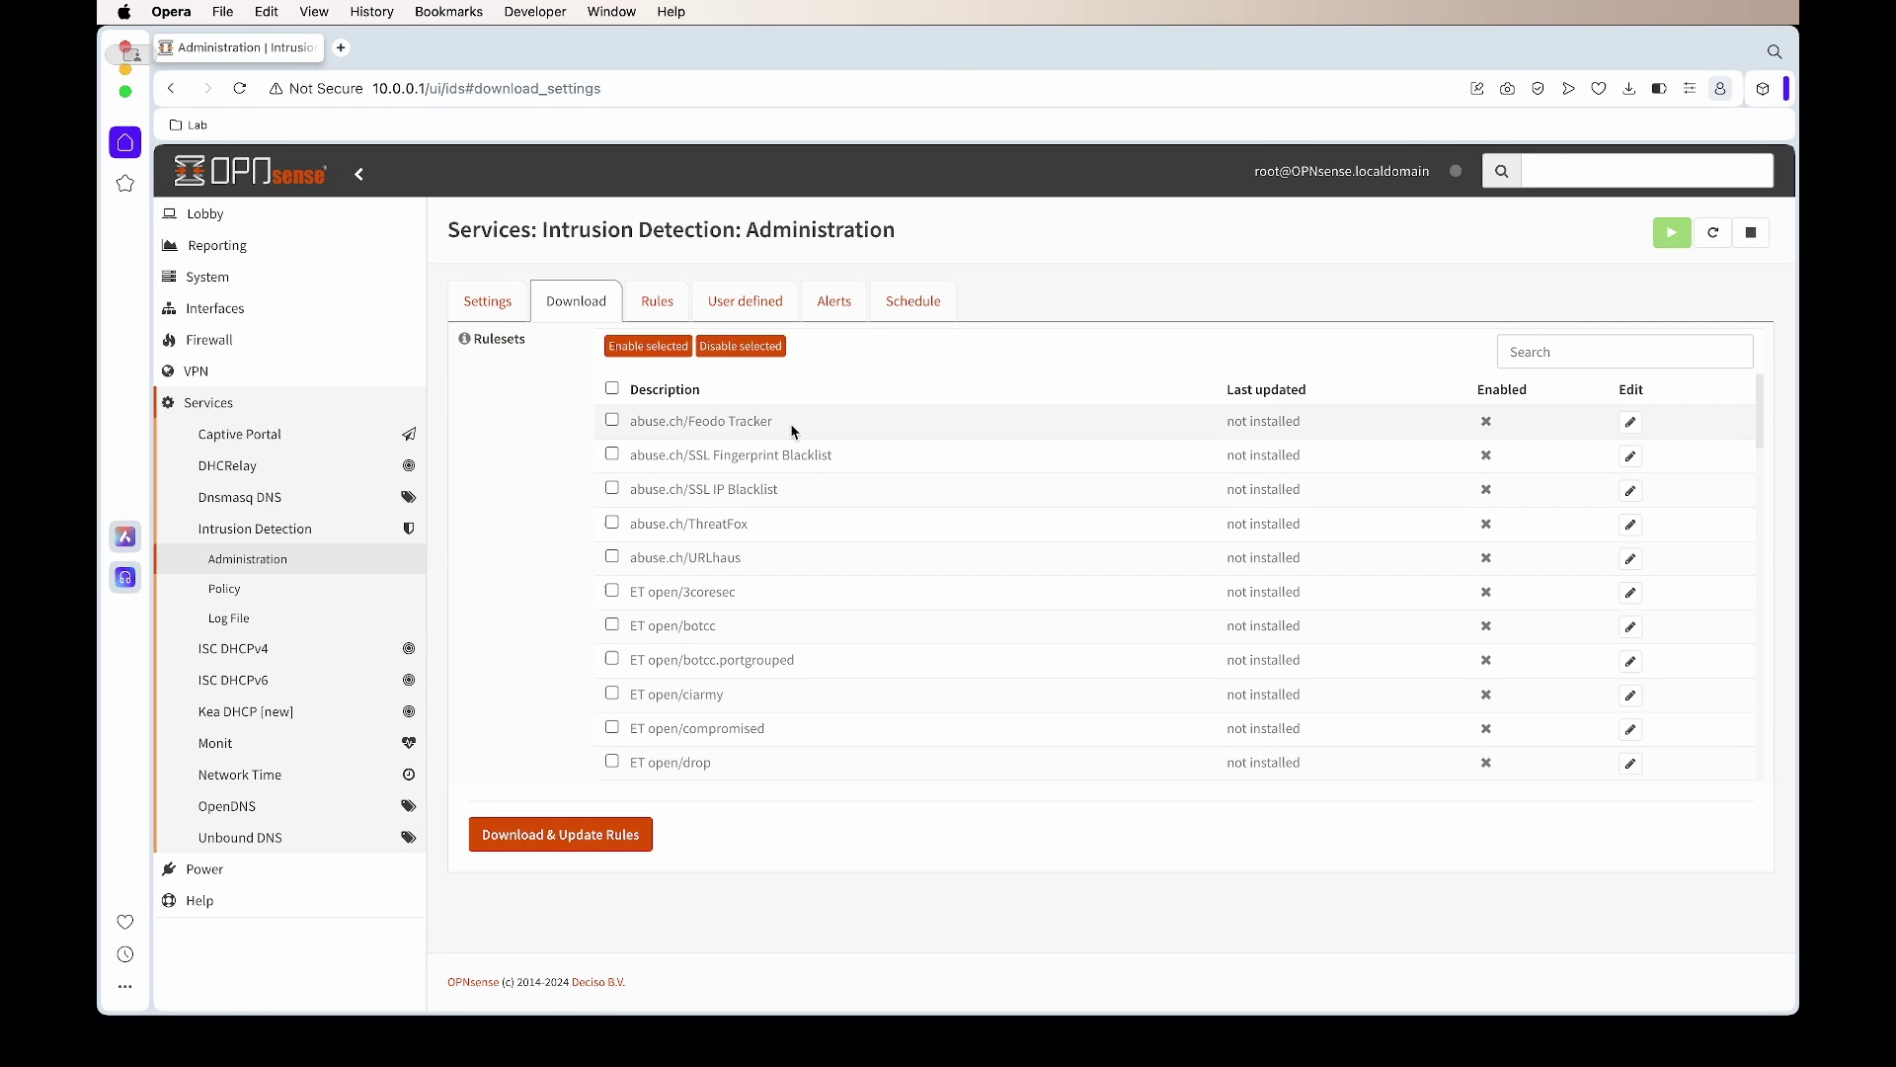
pyautogui.scroll(-1, 790, 423)
pyautogui.scroll(-15, 792, 431)
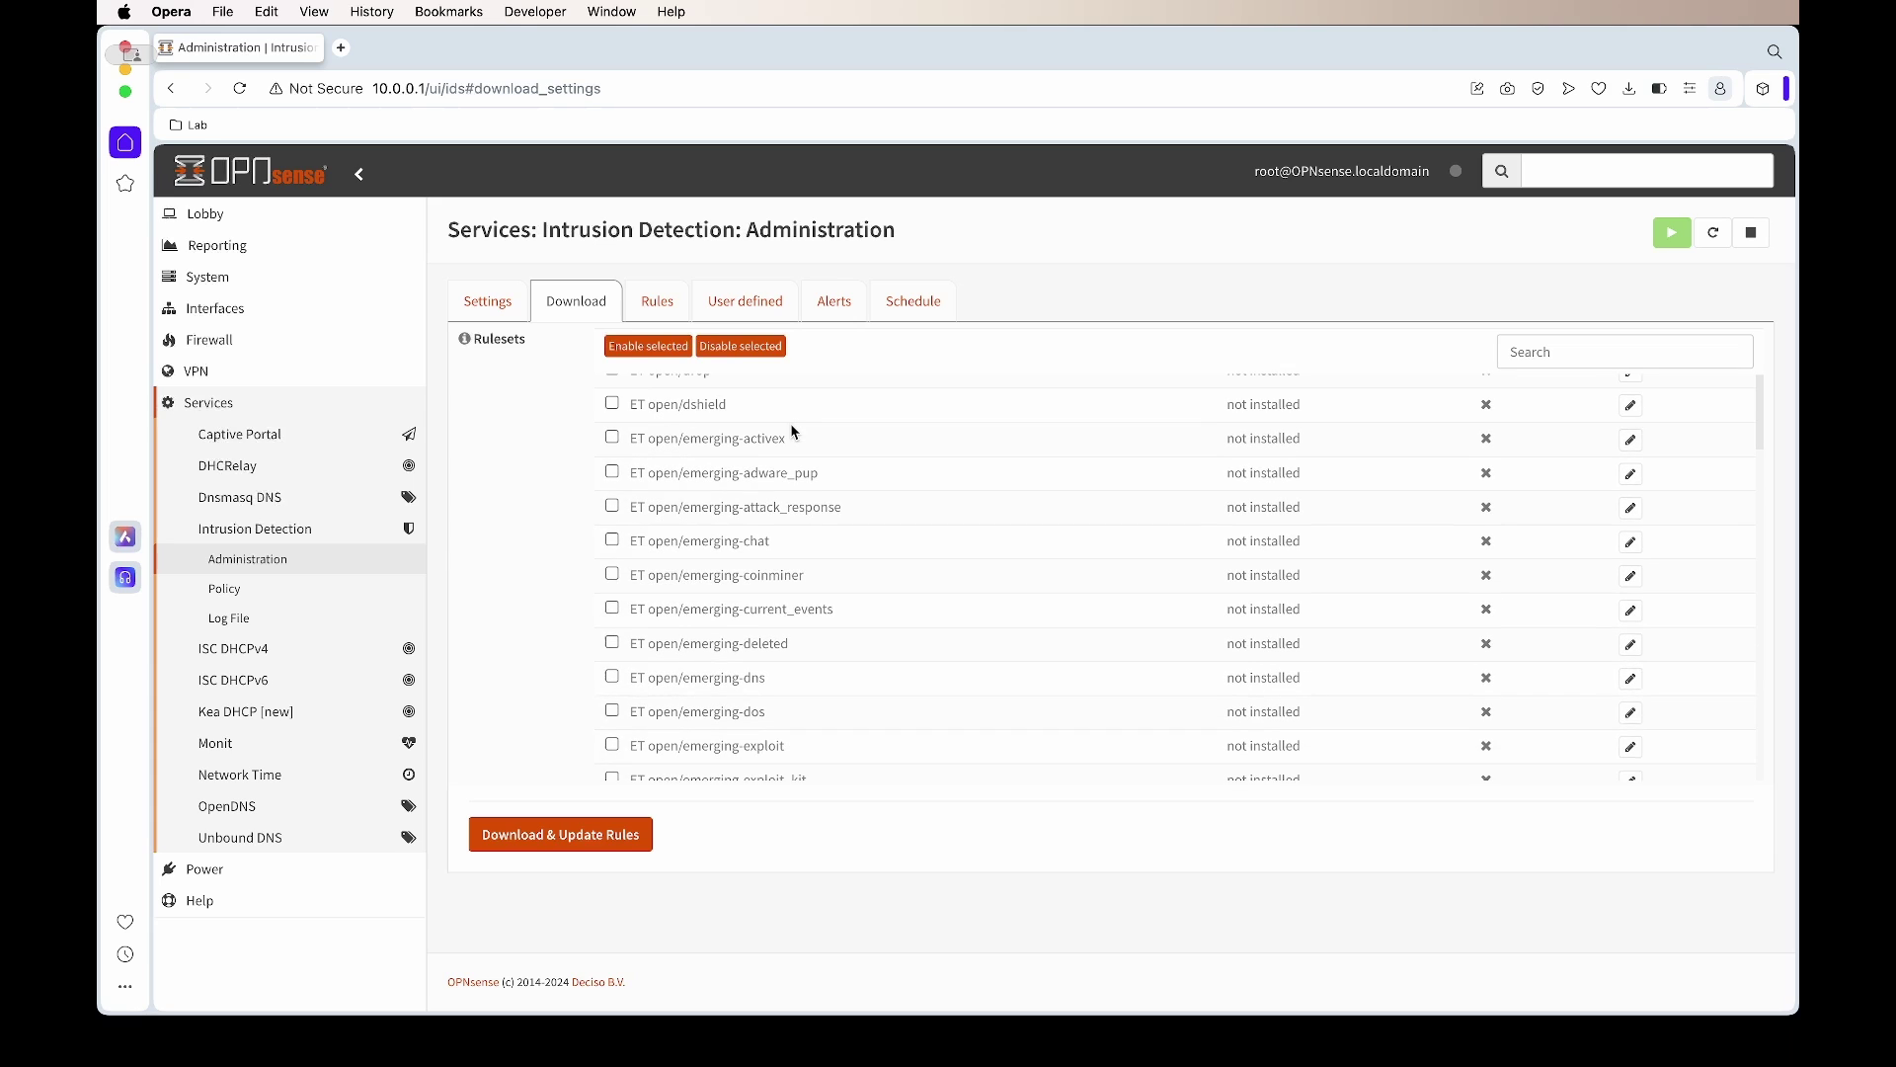
pyautogui.scroll(-10, 792, 431)
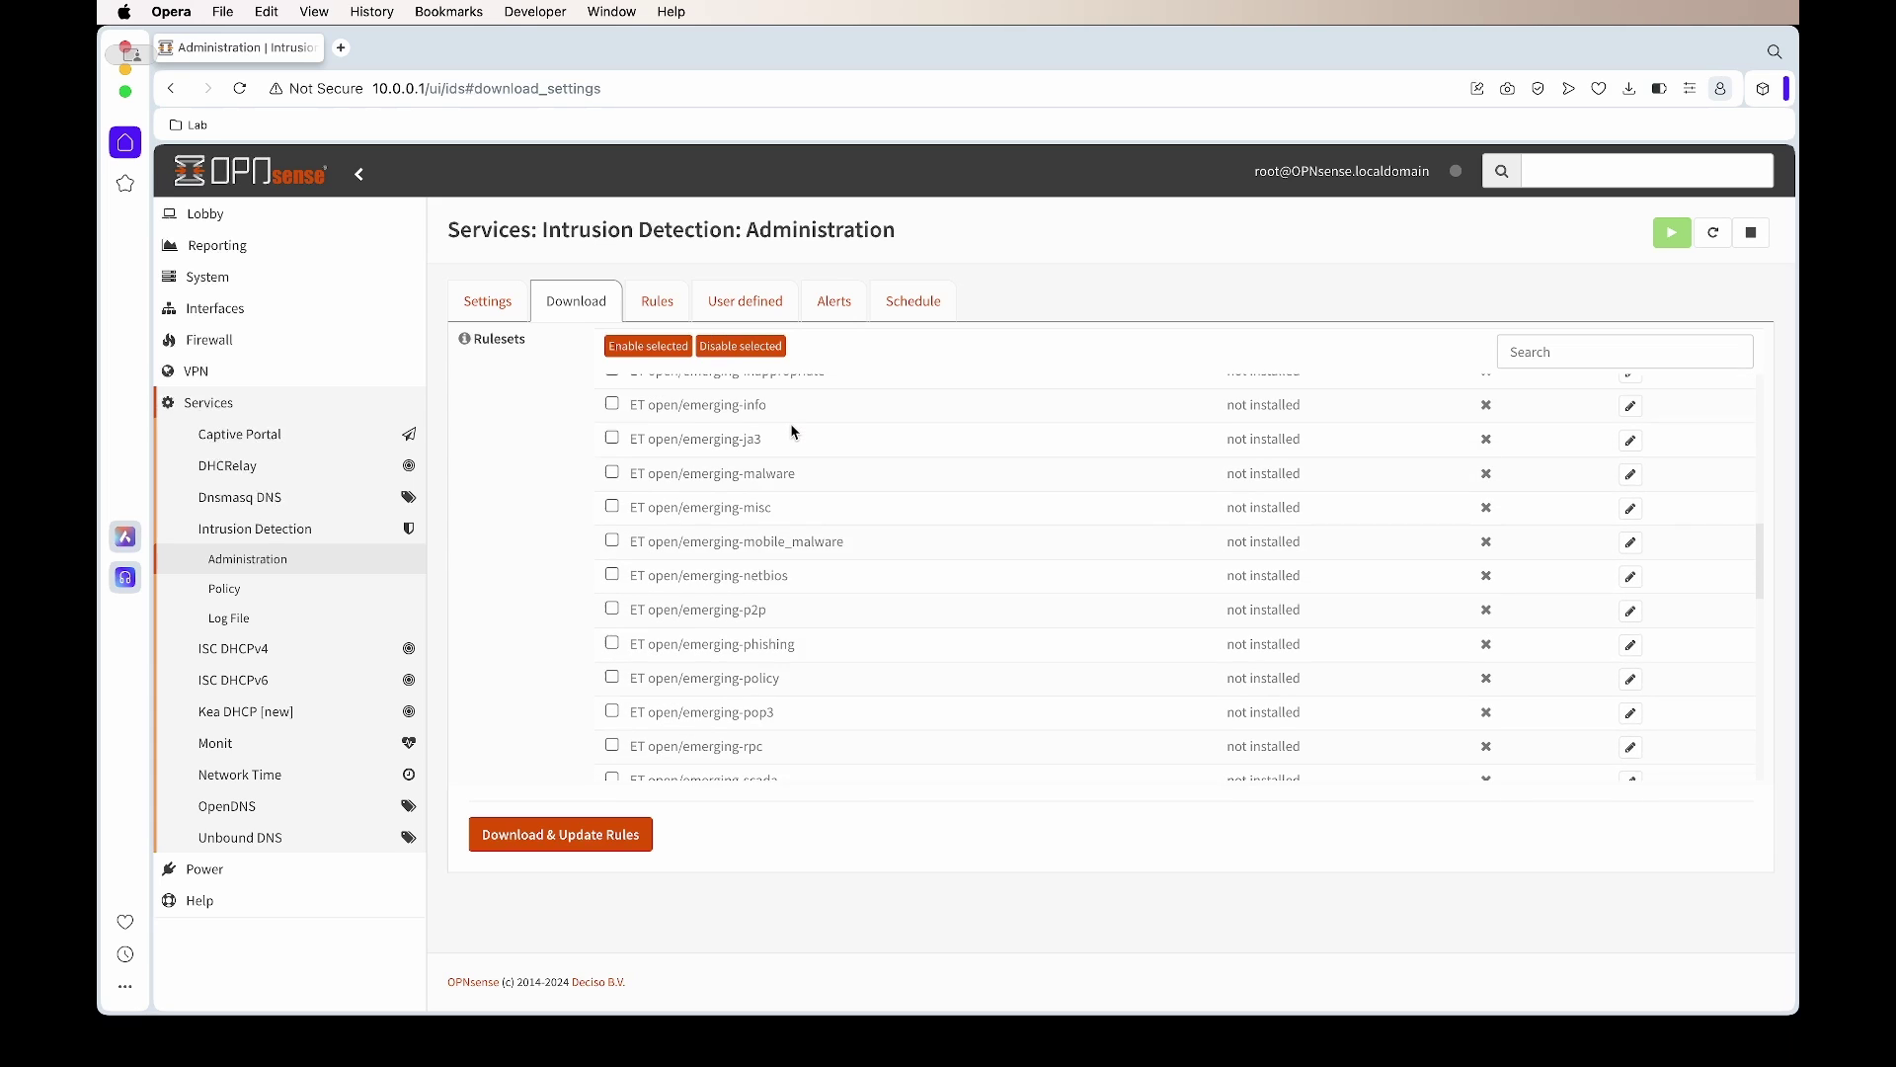
pyautogui.scroll(-5, 792, 431)
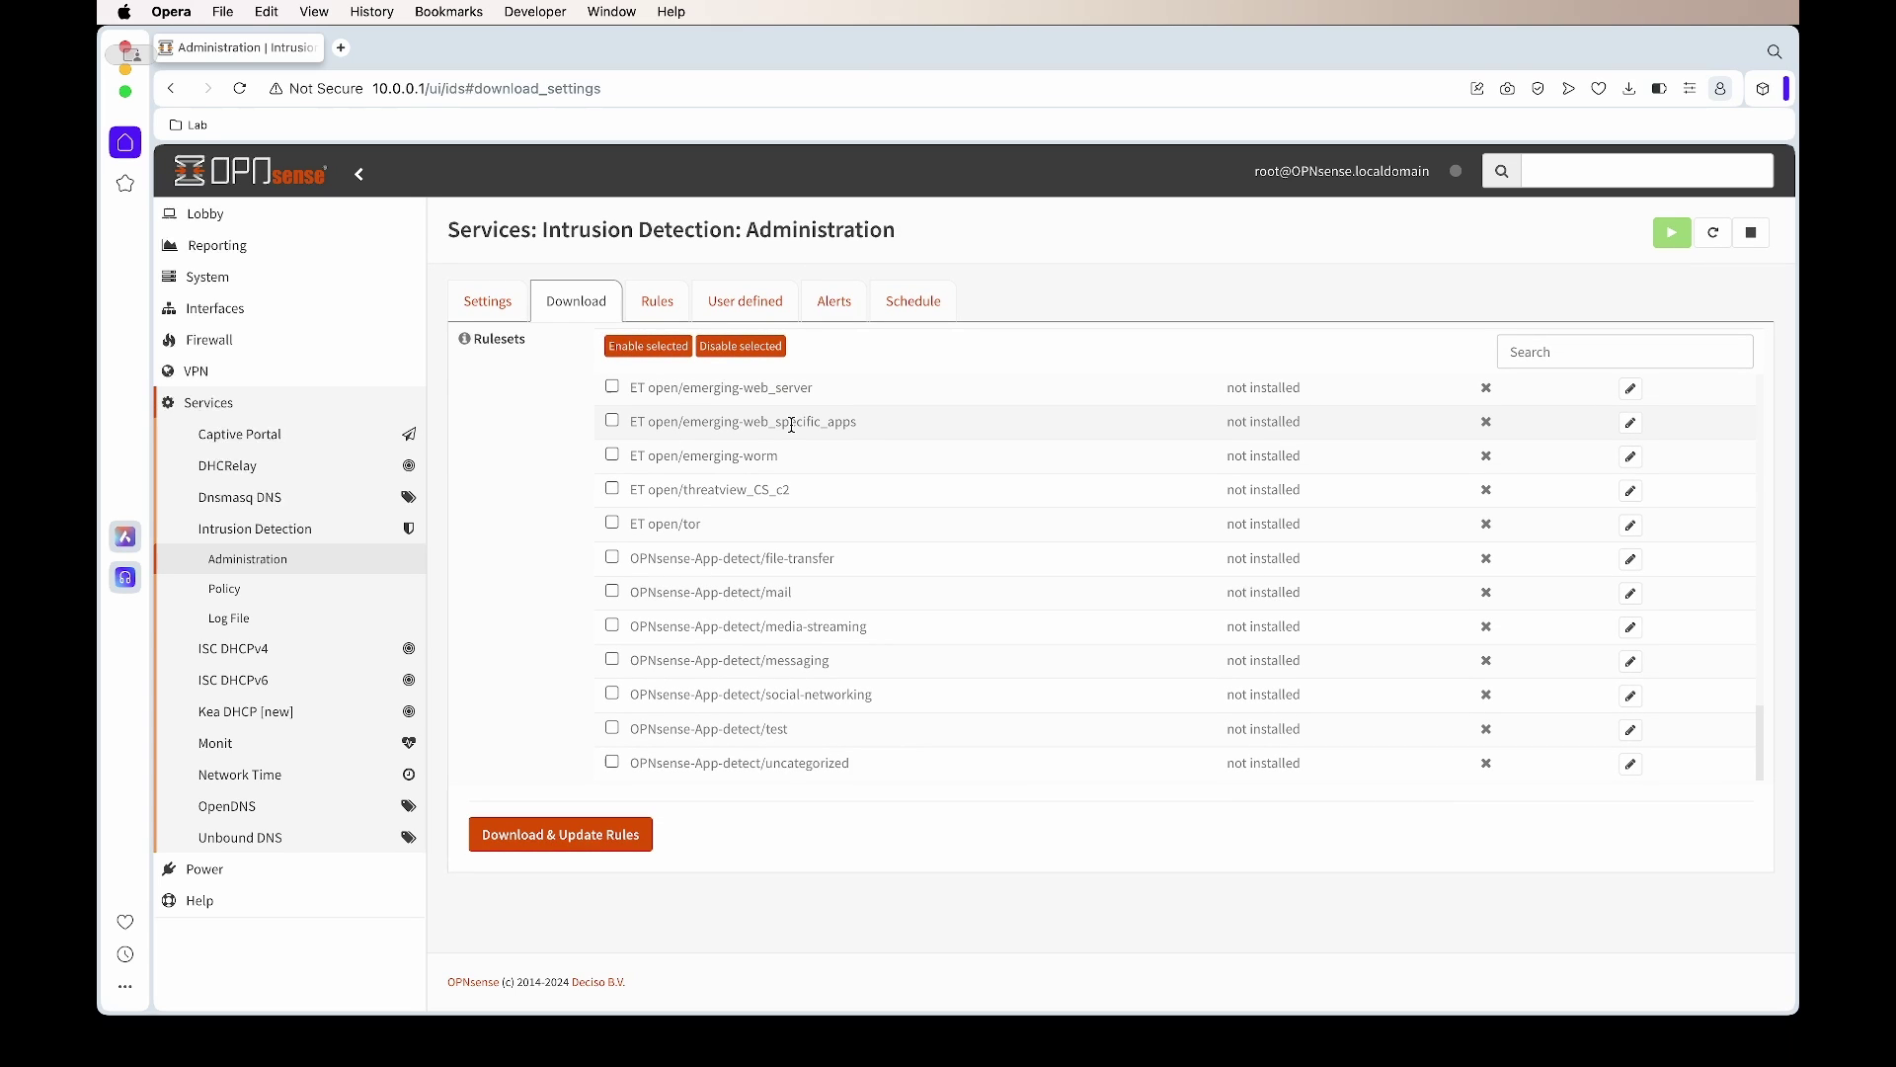
pyautogui.click(612, 695)
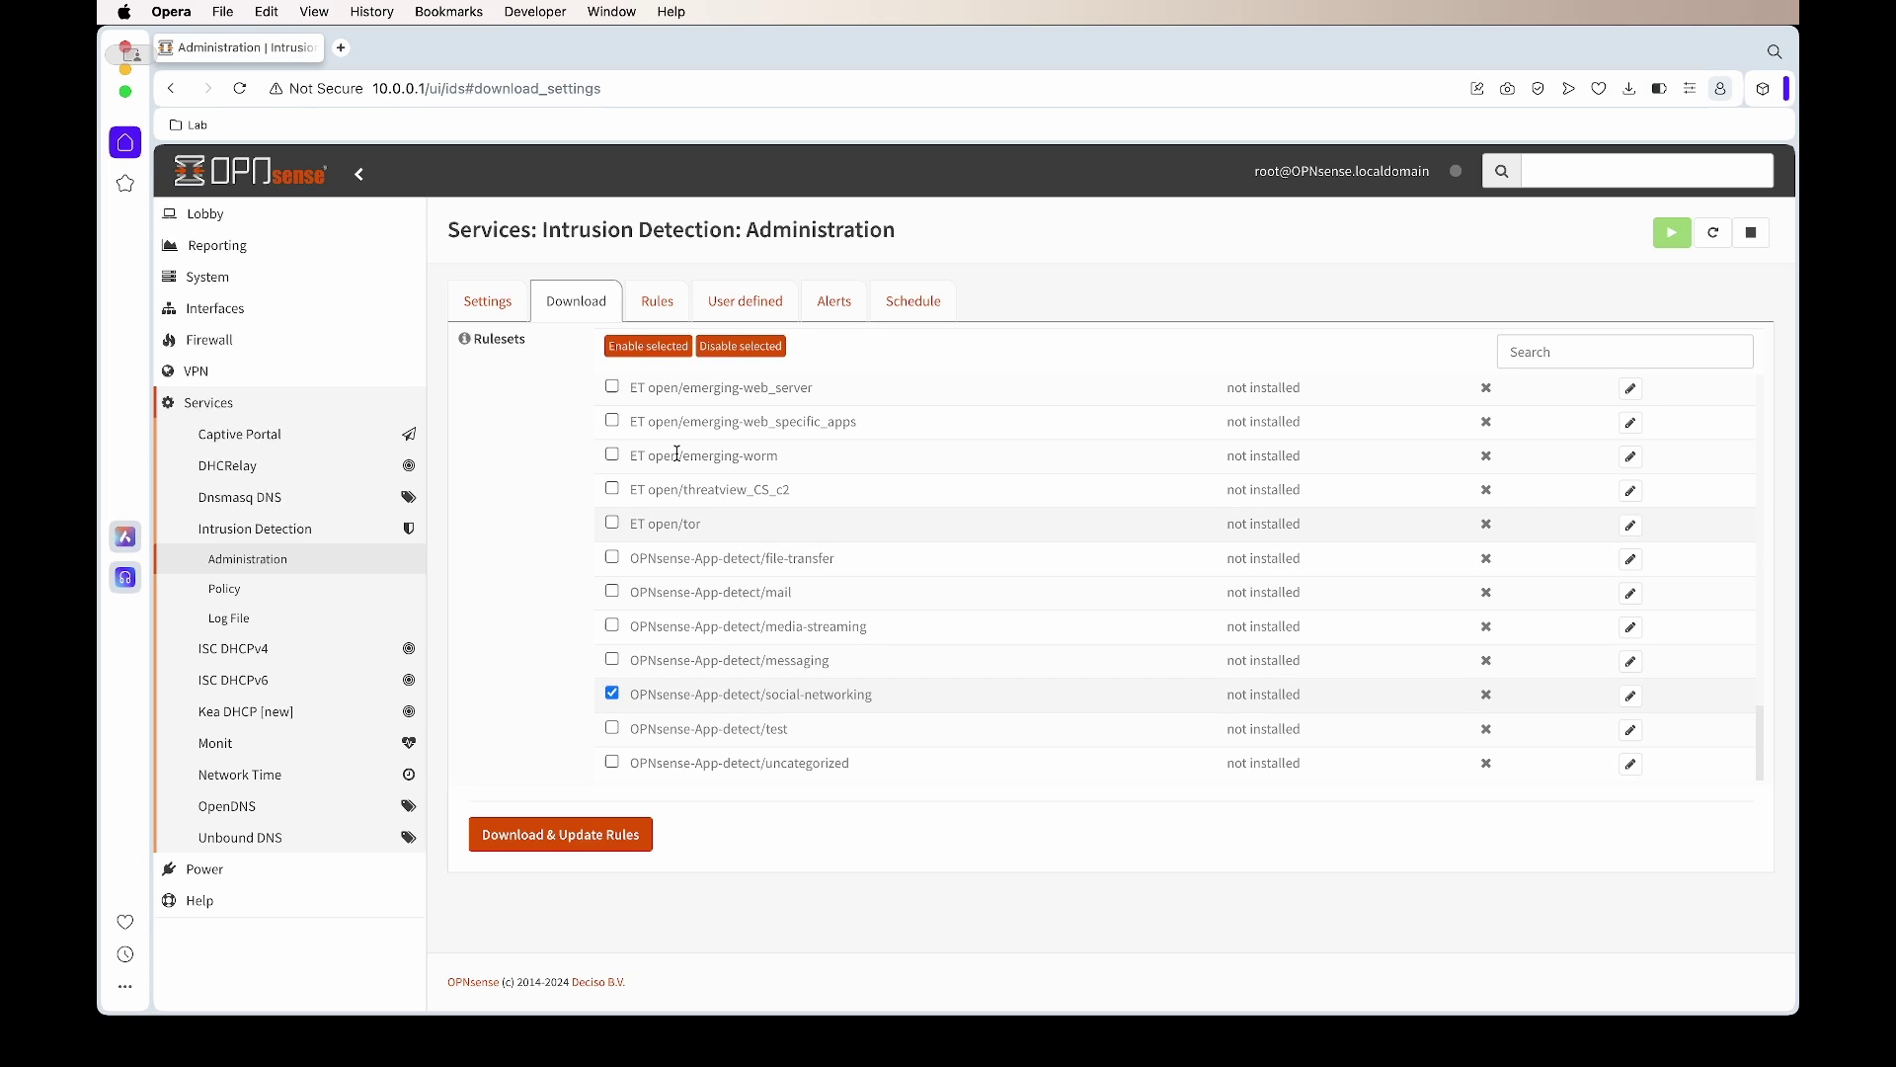
pyautogui.click(649, 345)
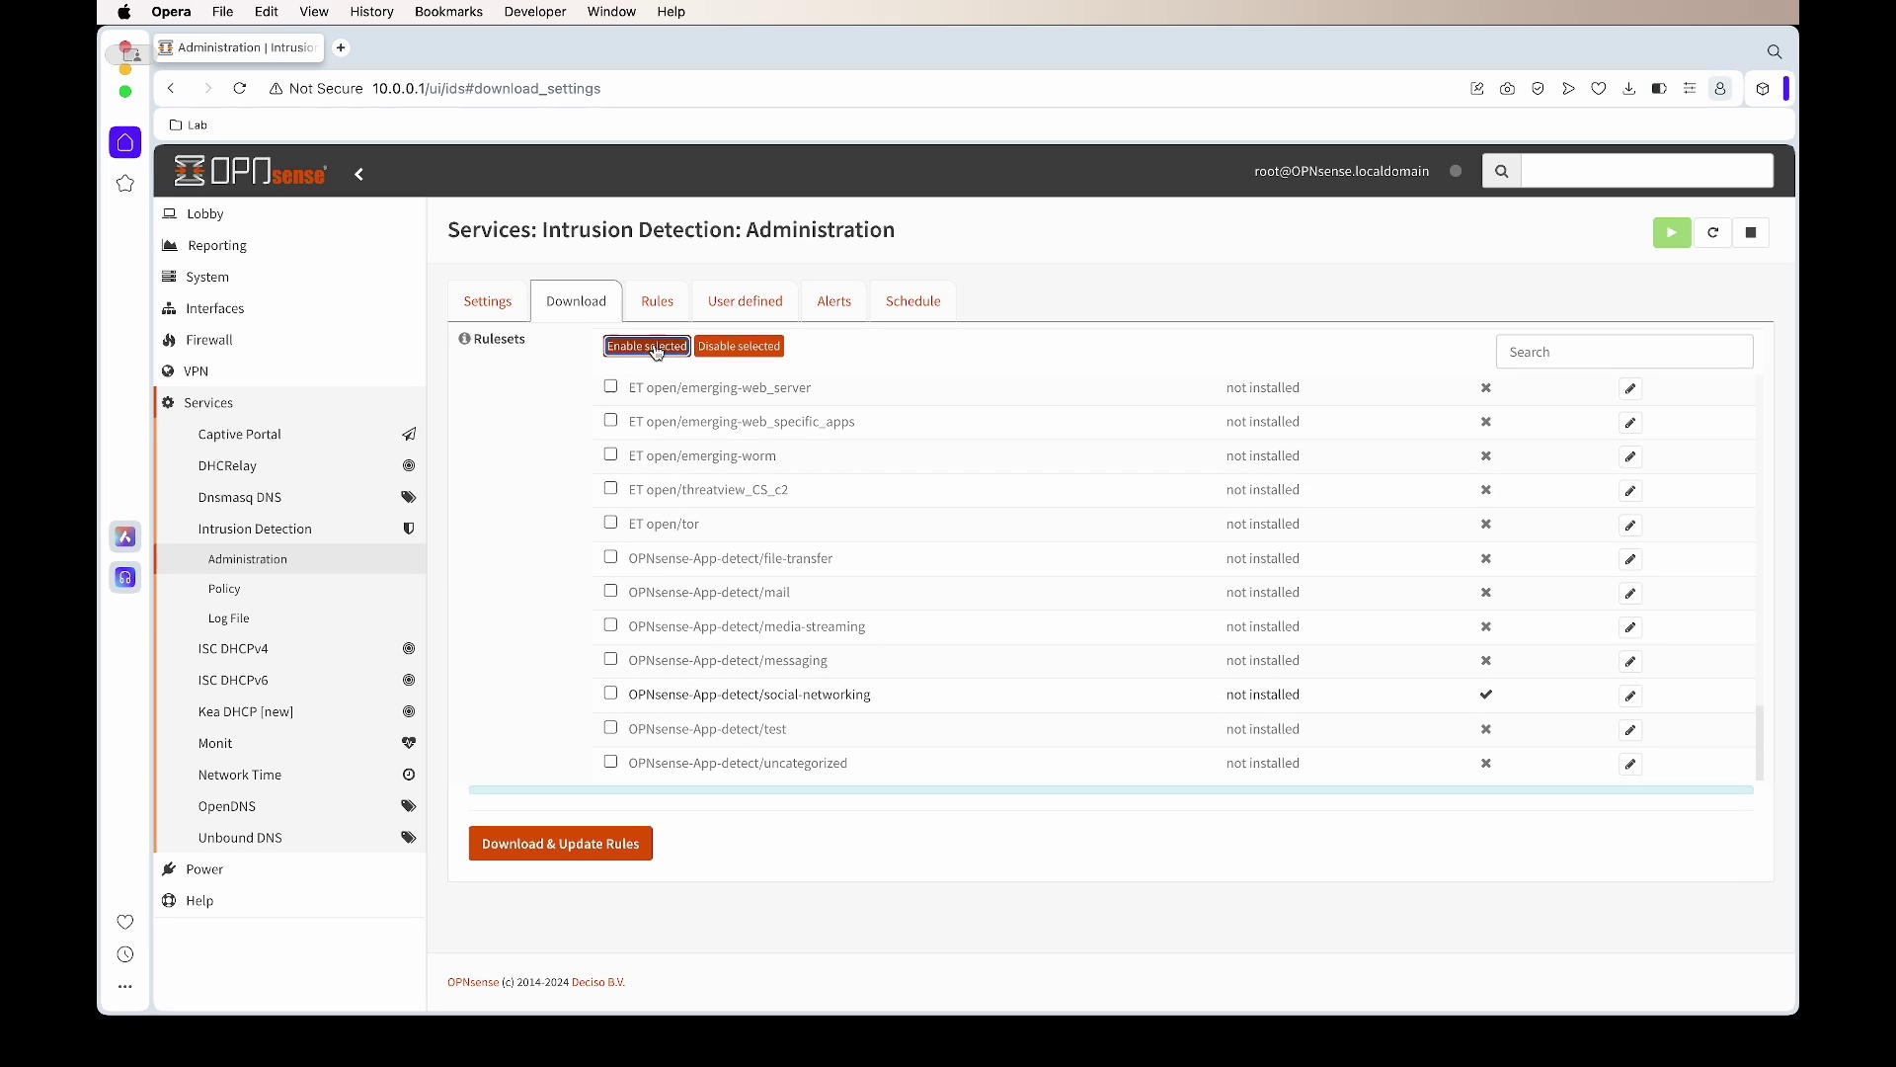
pyautogui.click(564, 893)
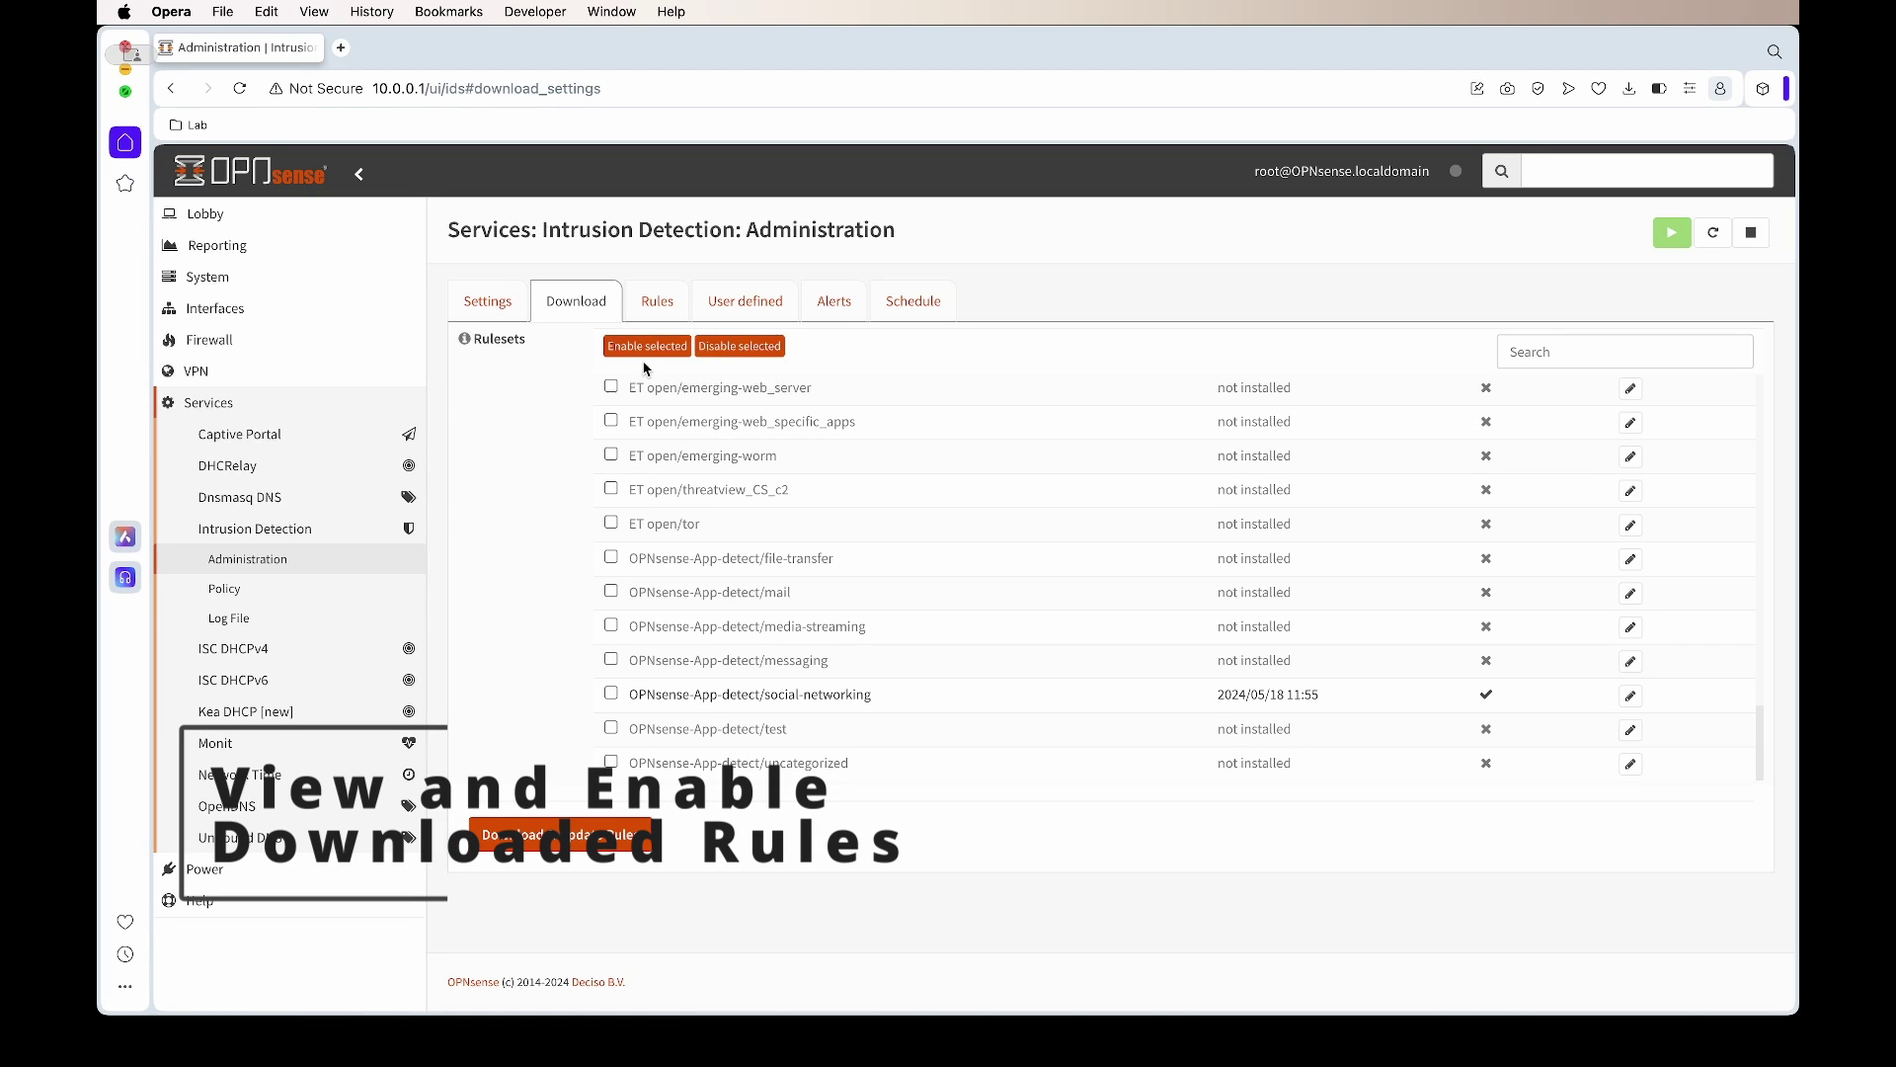
# Enable rule 51000006 and all ten first-page rules 51000000–51000009, then apply.
pyautogui.click(662, 308)
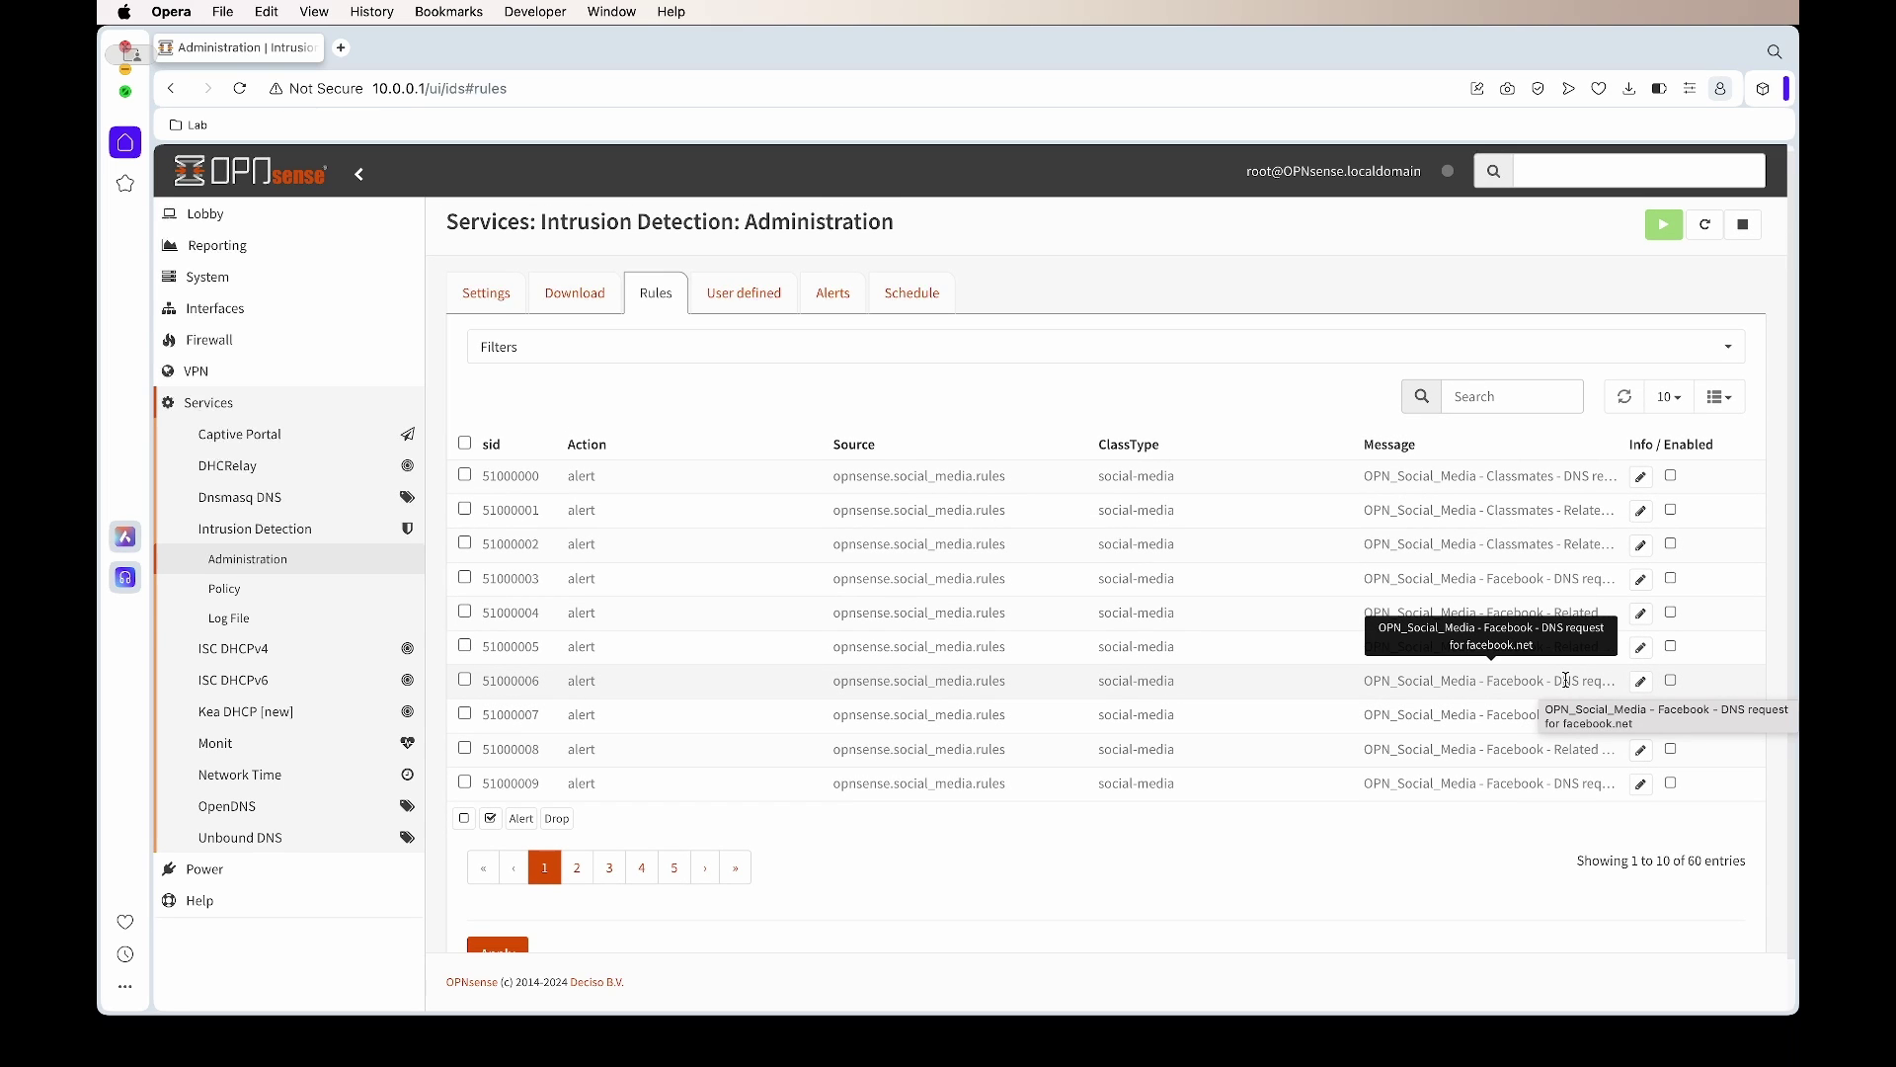
pyautogui.click(1670, 680)
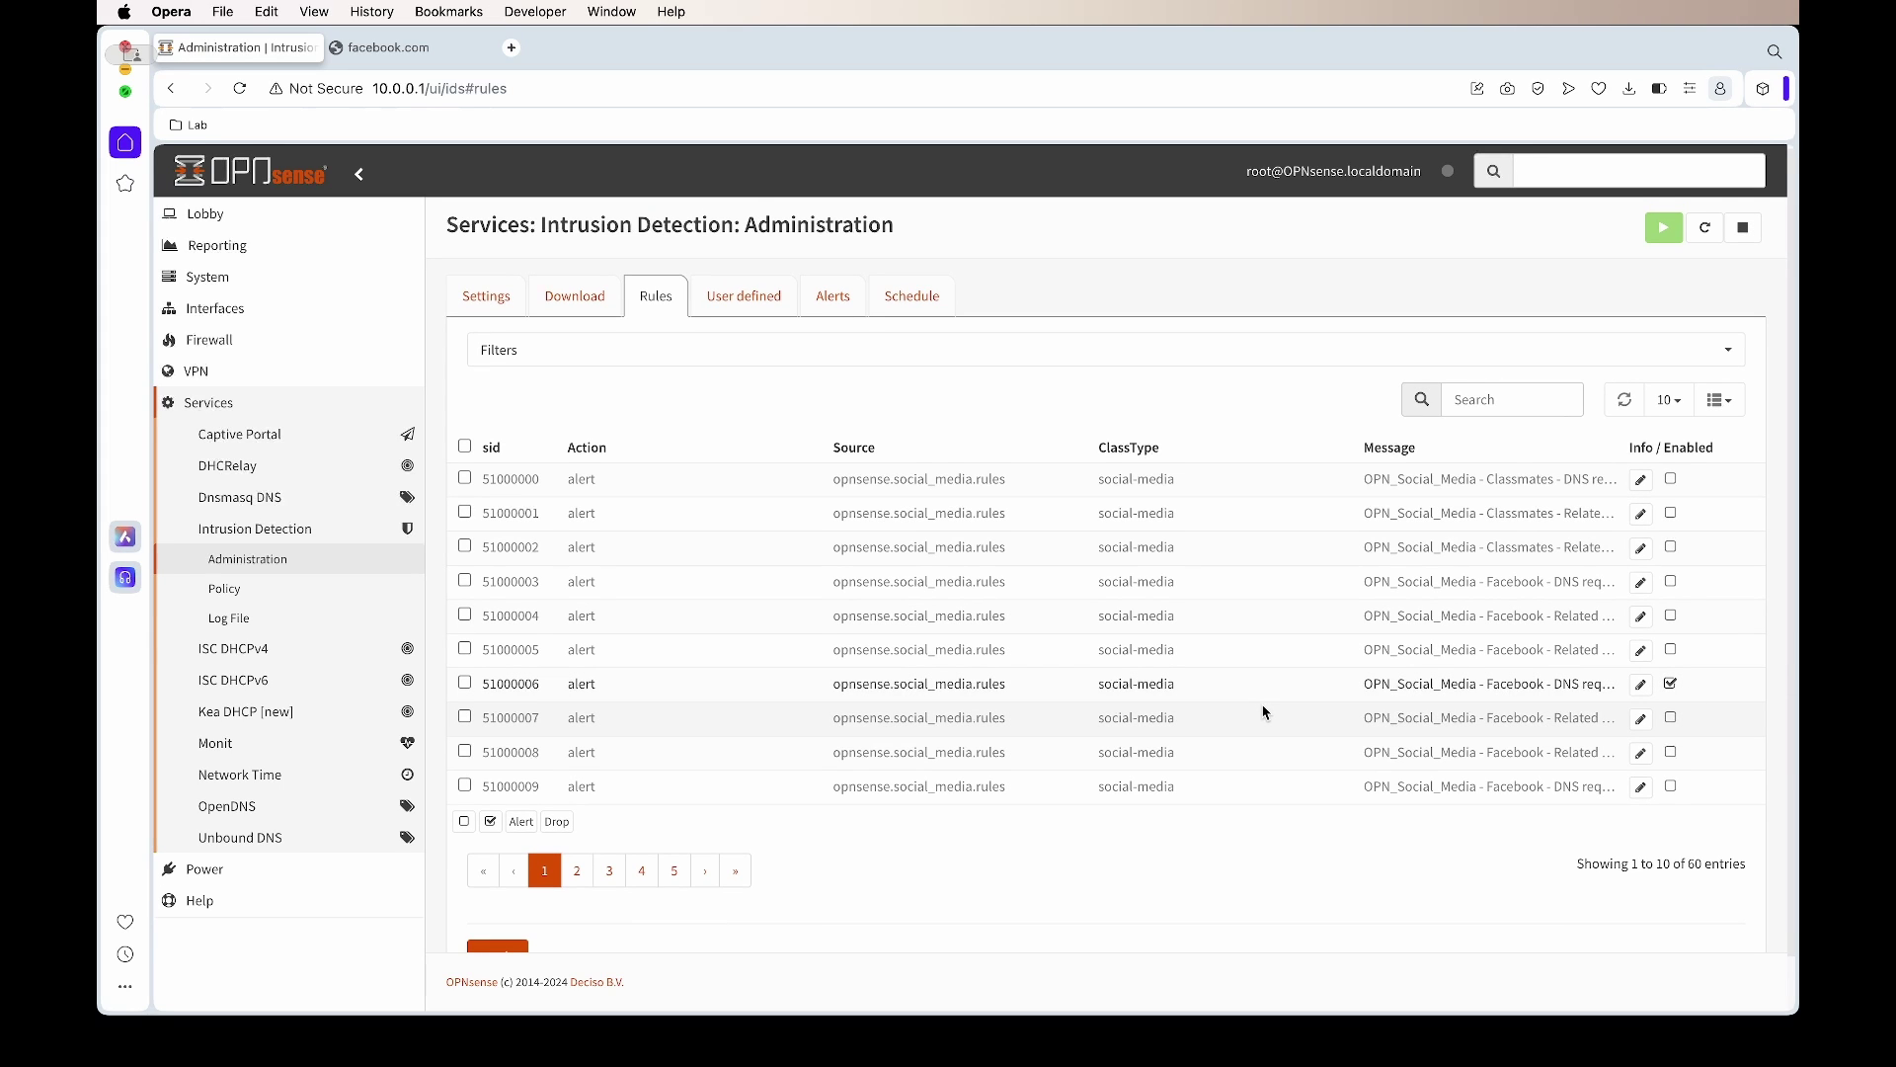
pyautogui.scroll(1, 988, 682)
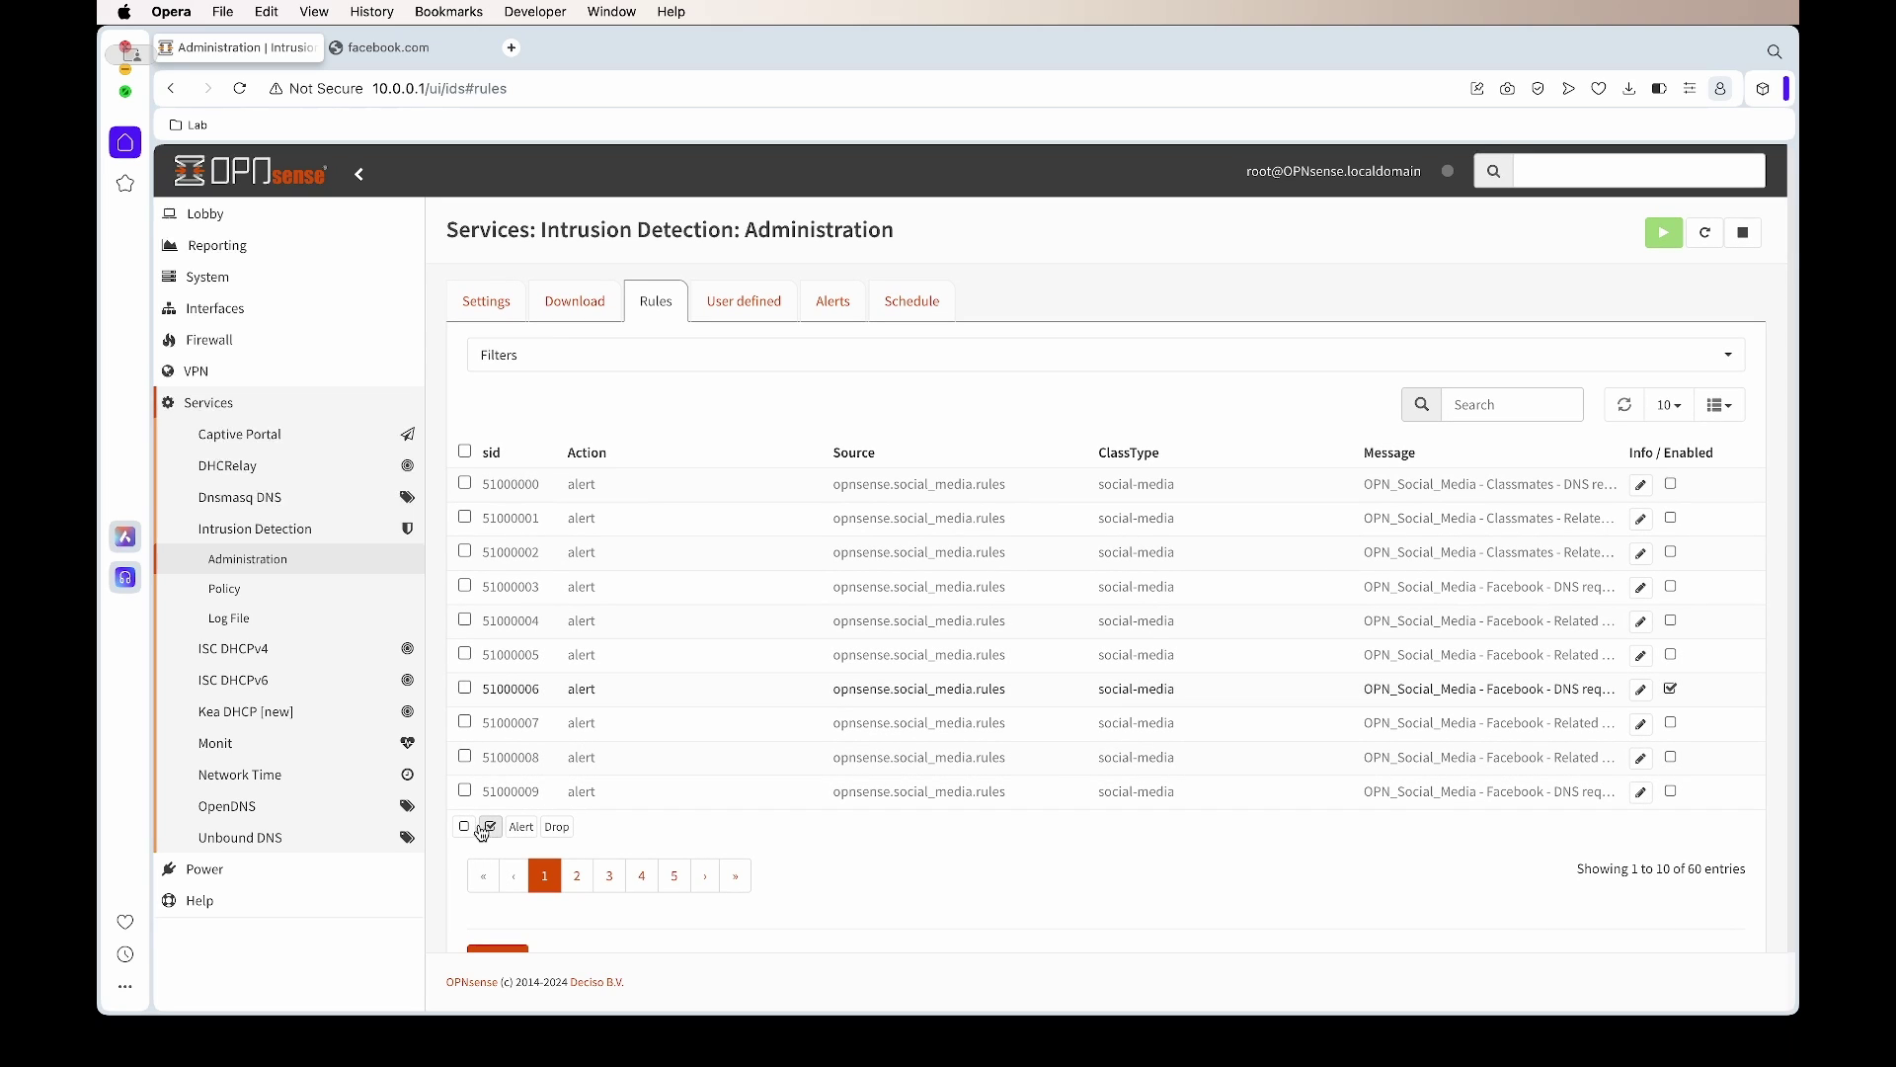
pyautogui.click(465, 451)
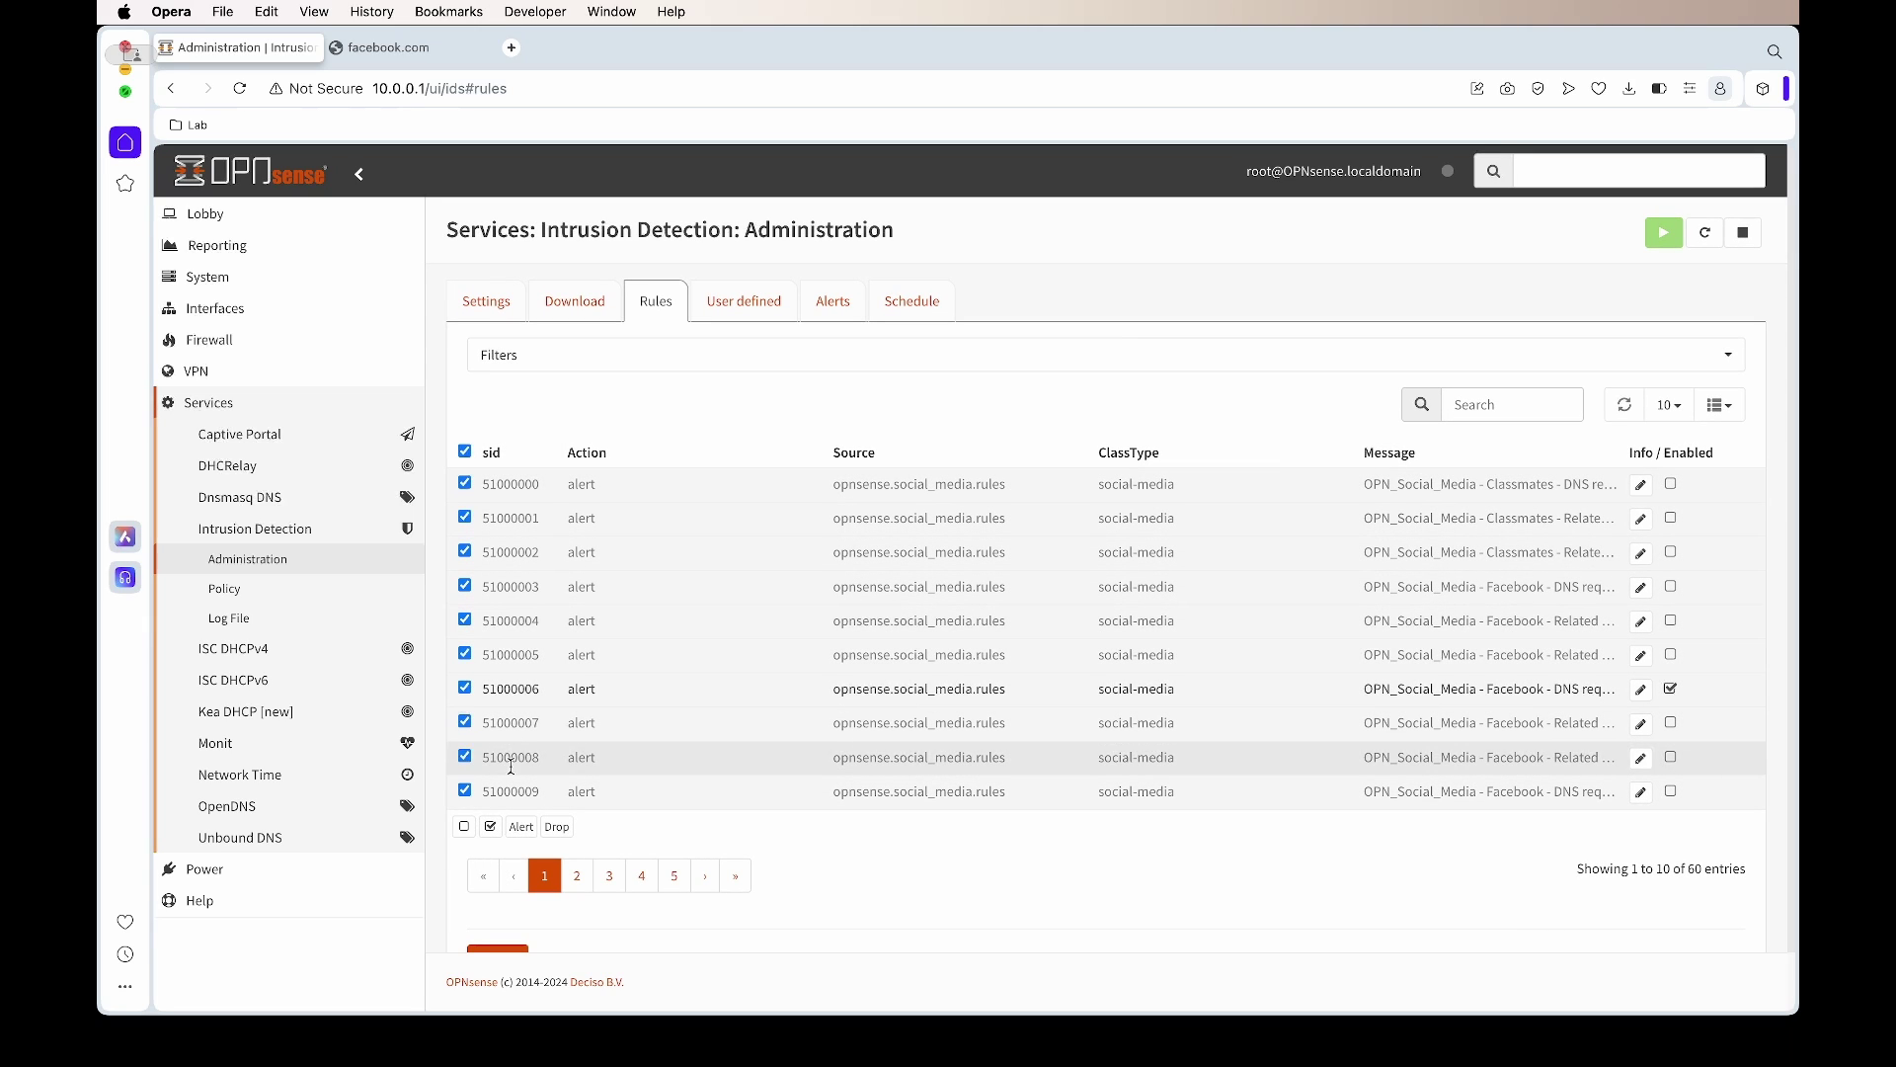
pyautogui.click(491, 828)
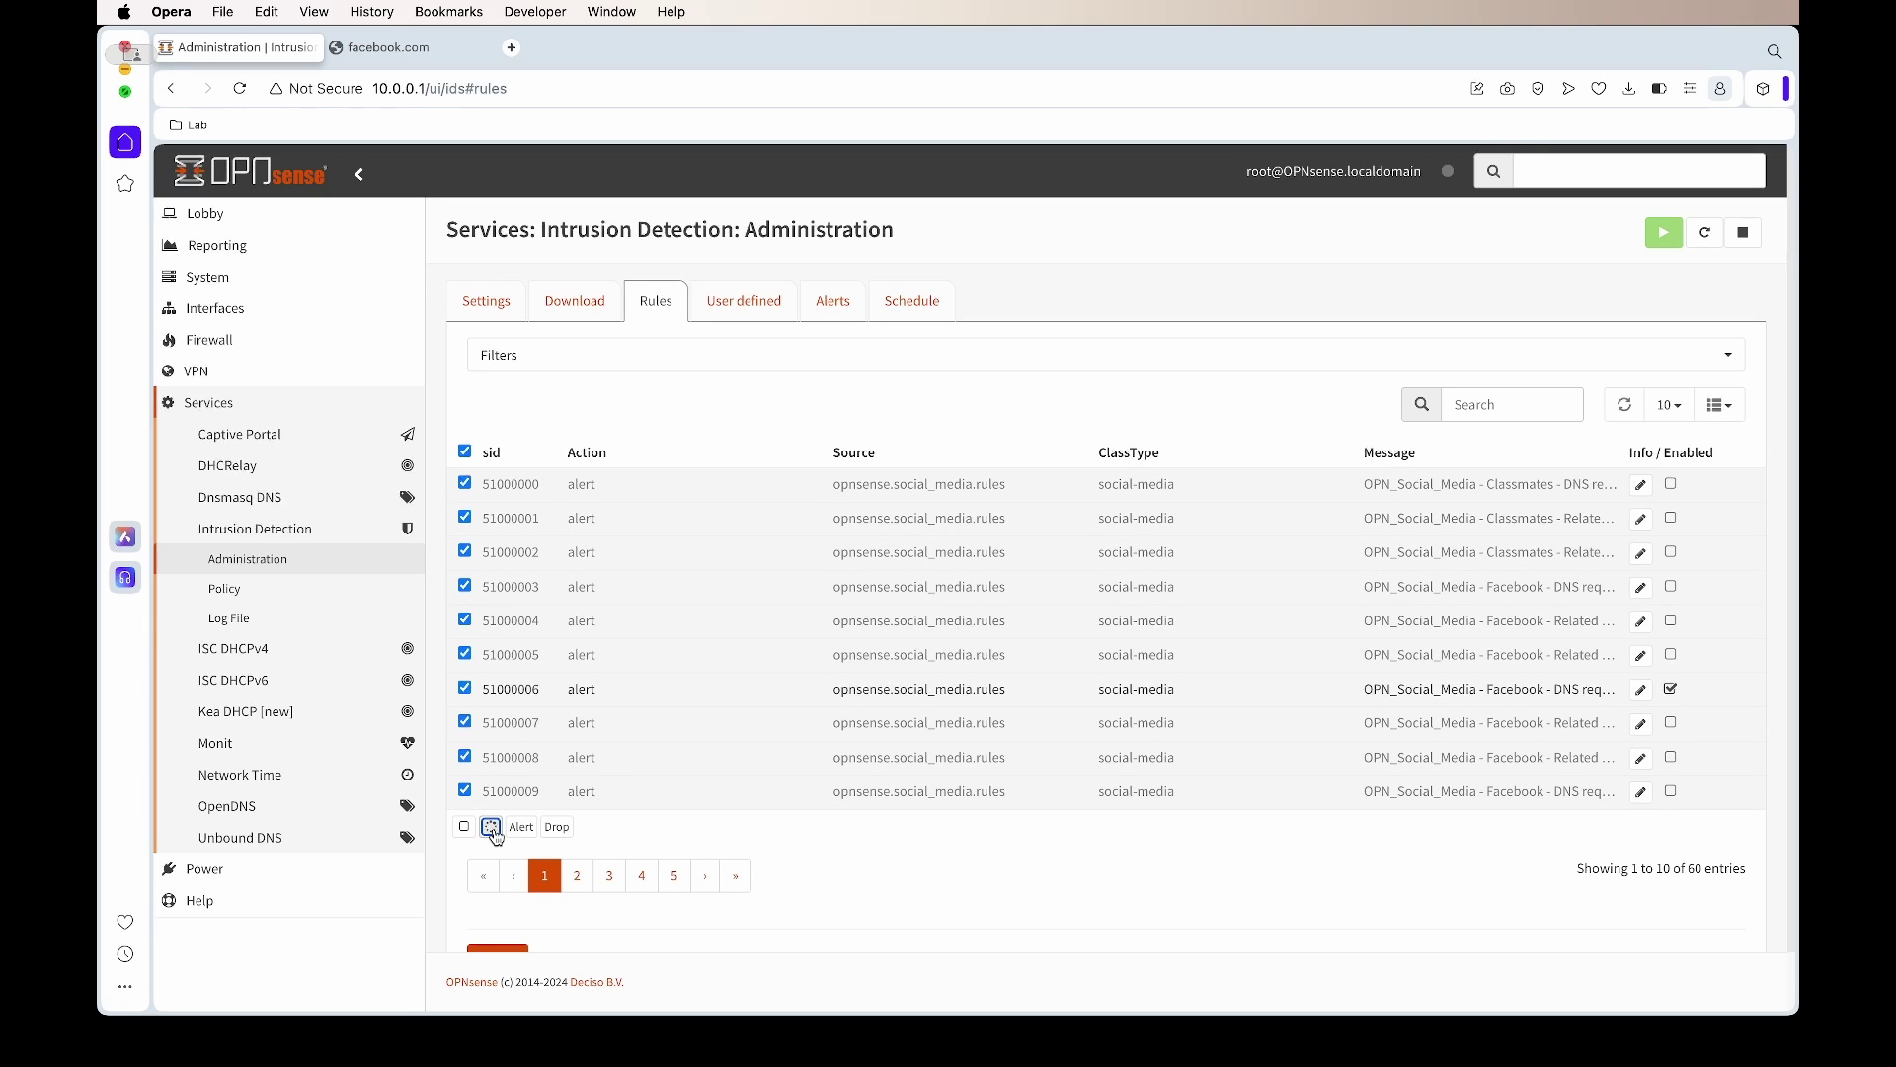
pyautogui.scroll(-2, 494, 829)
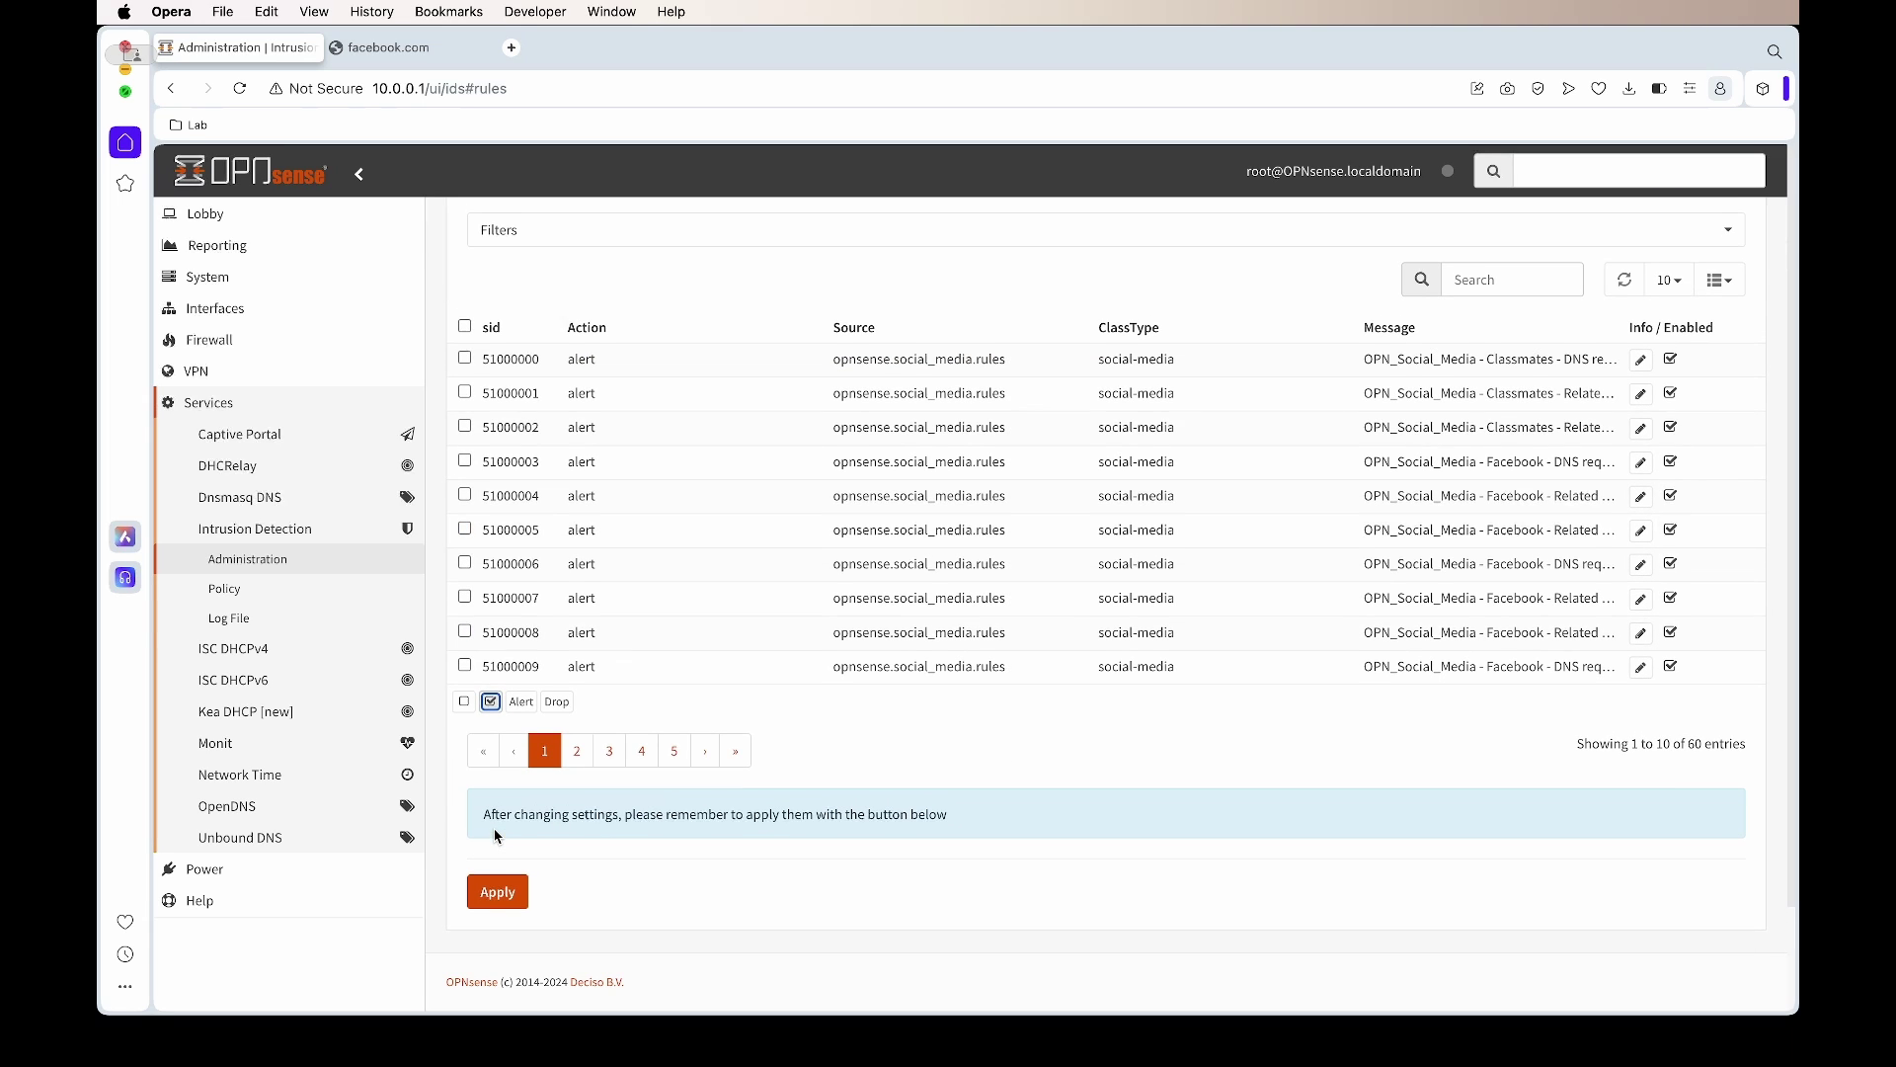
pyautogui.click(500, 910)
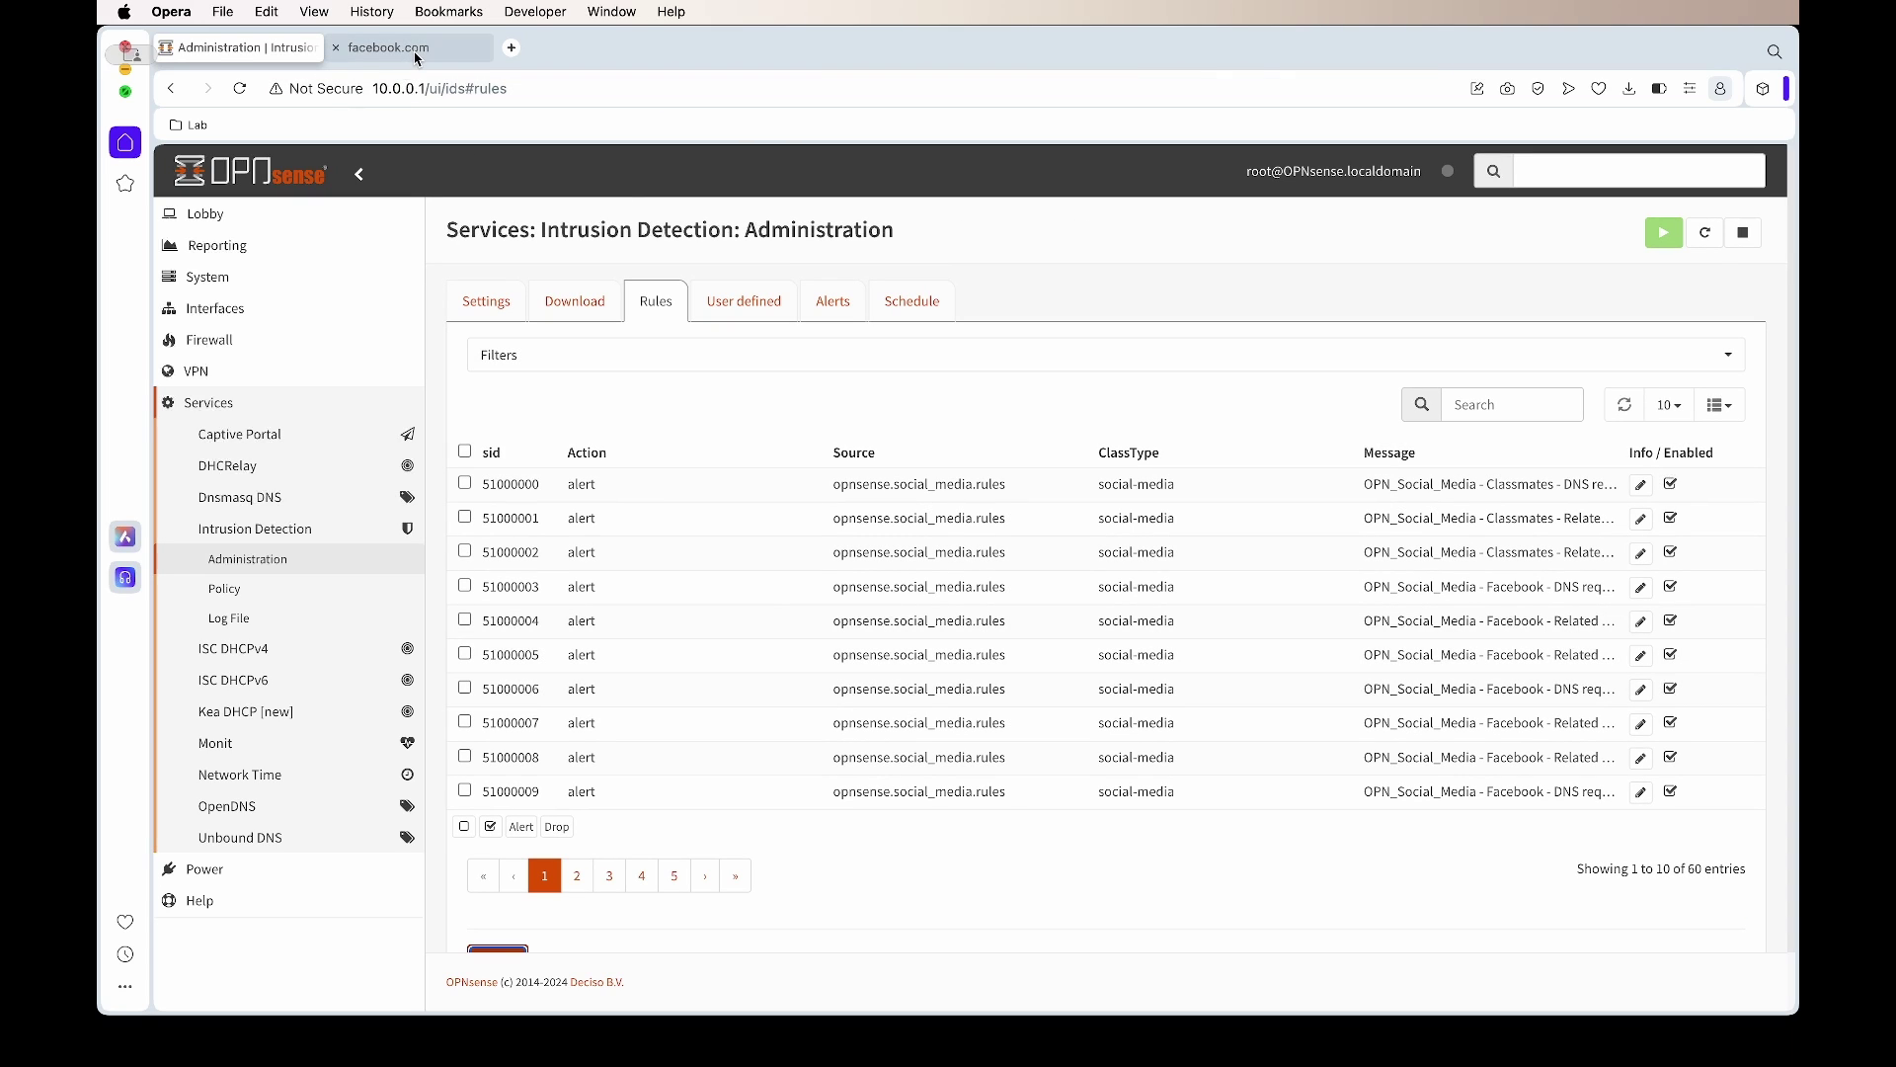
# Reload facebook.com to test blocking, check the Alerts tab, close facebook.com and return to Rules.
pyautogui.click(835, 303)
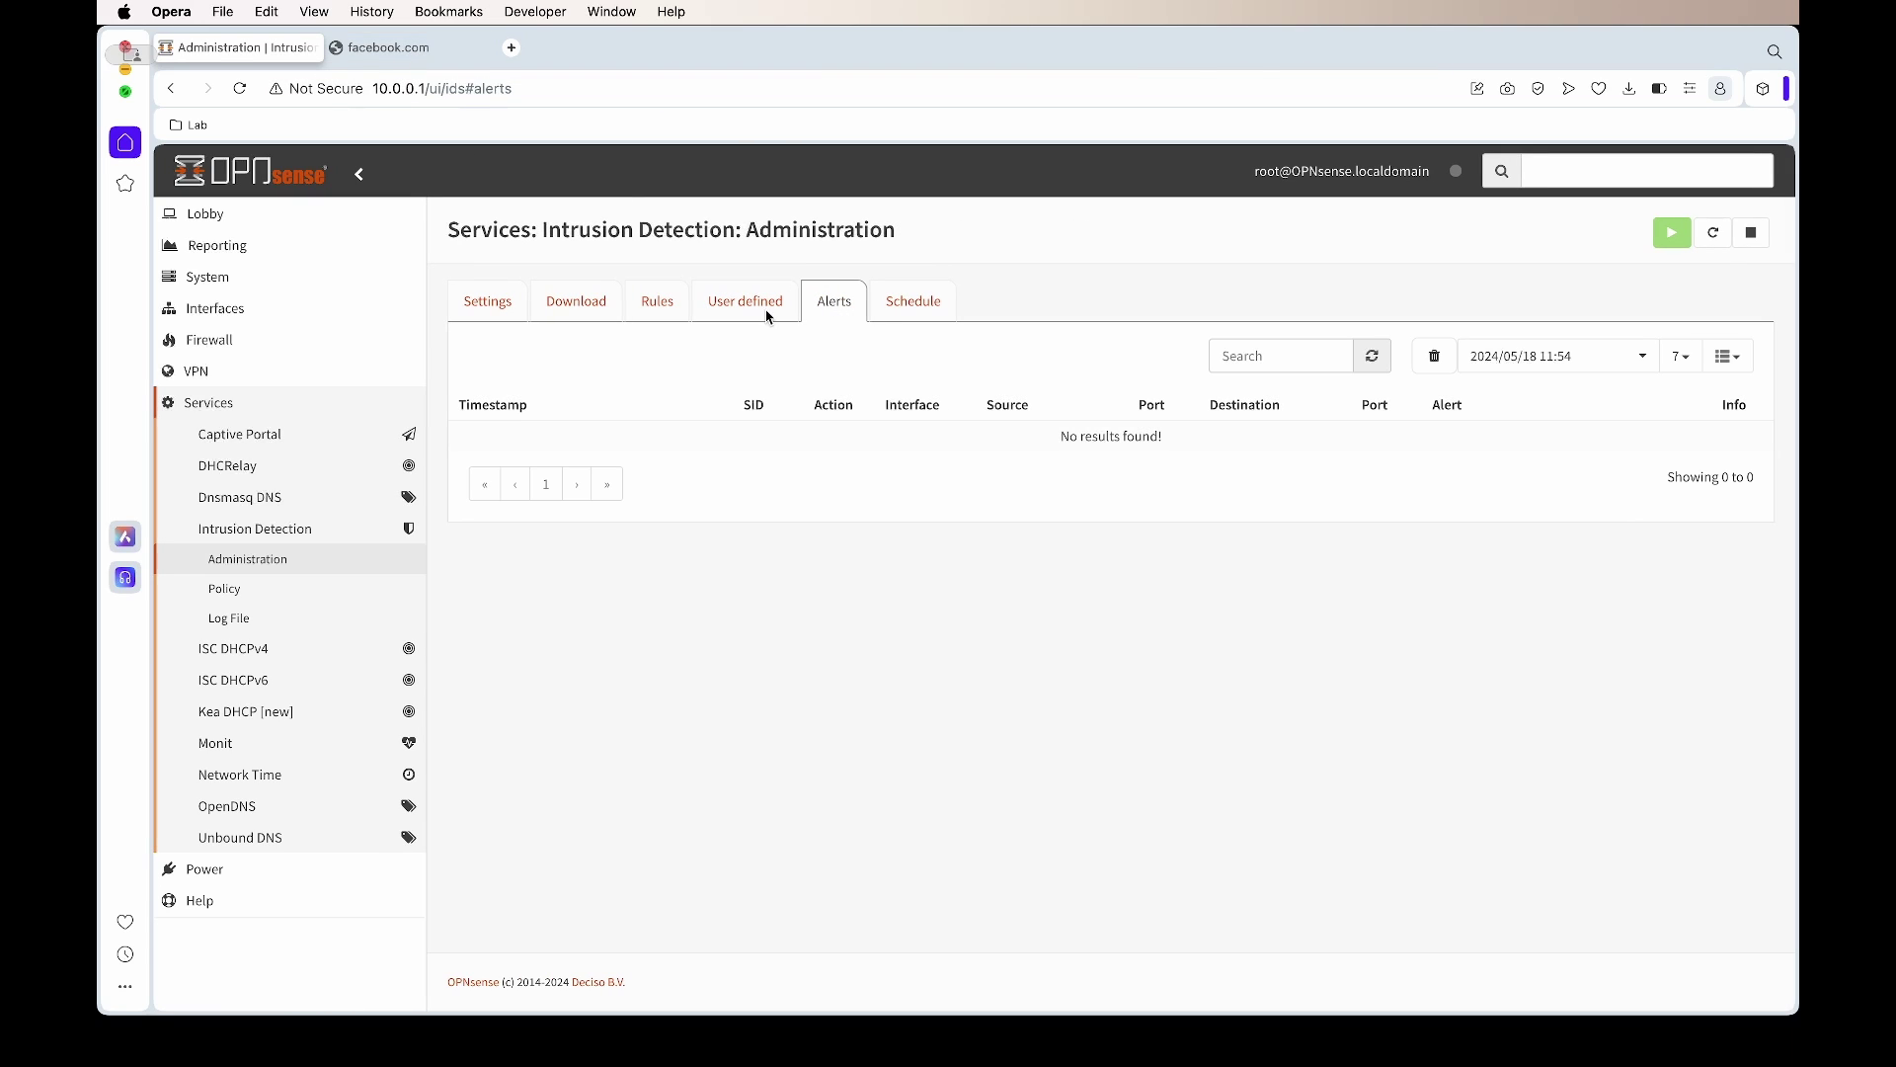
pyautogui.click(419, 61)
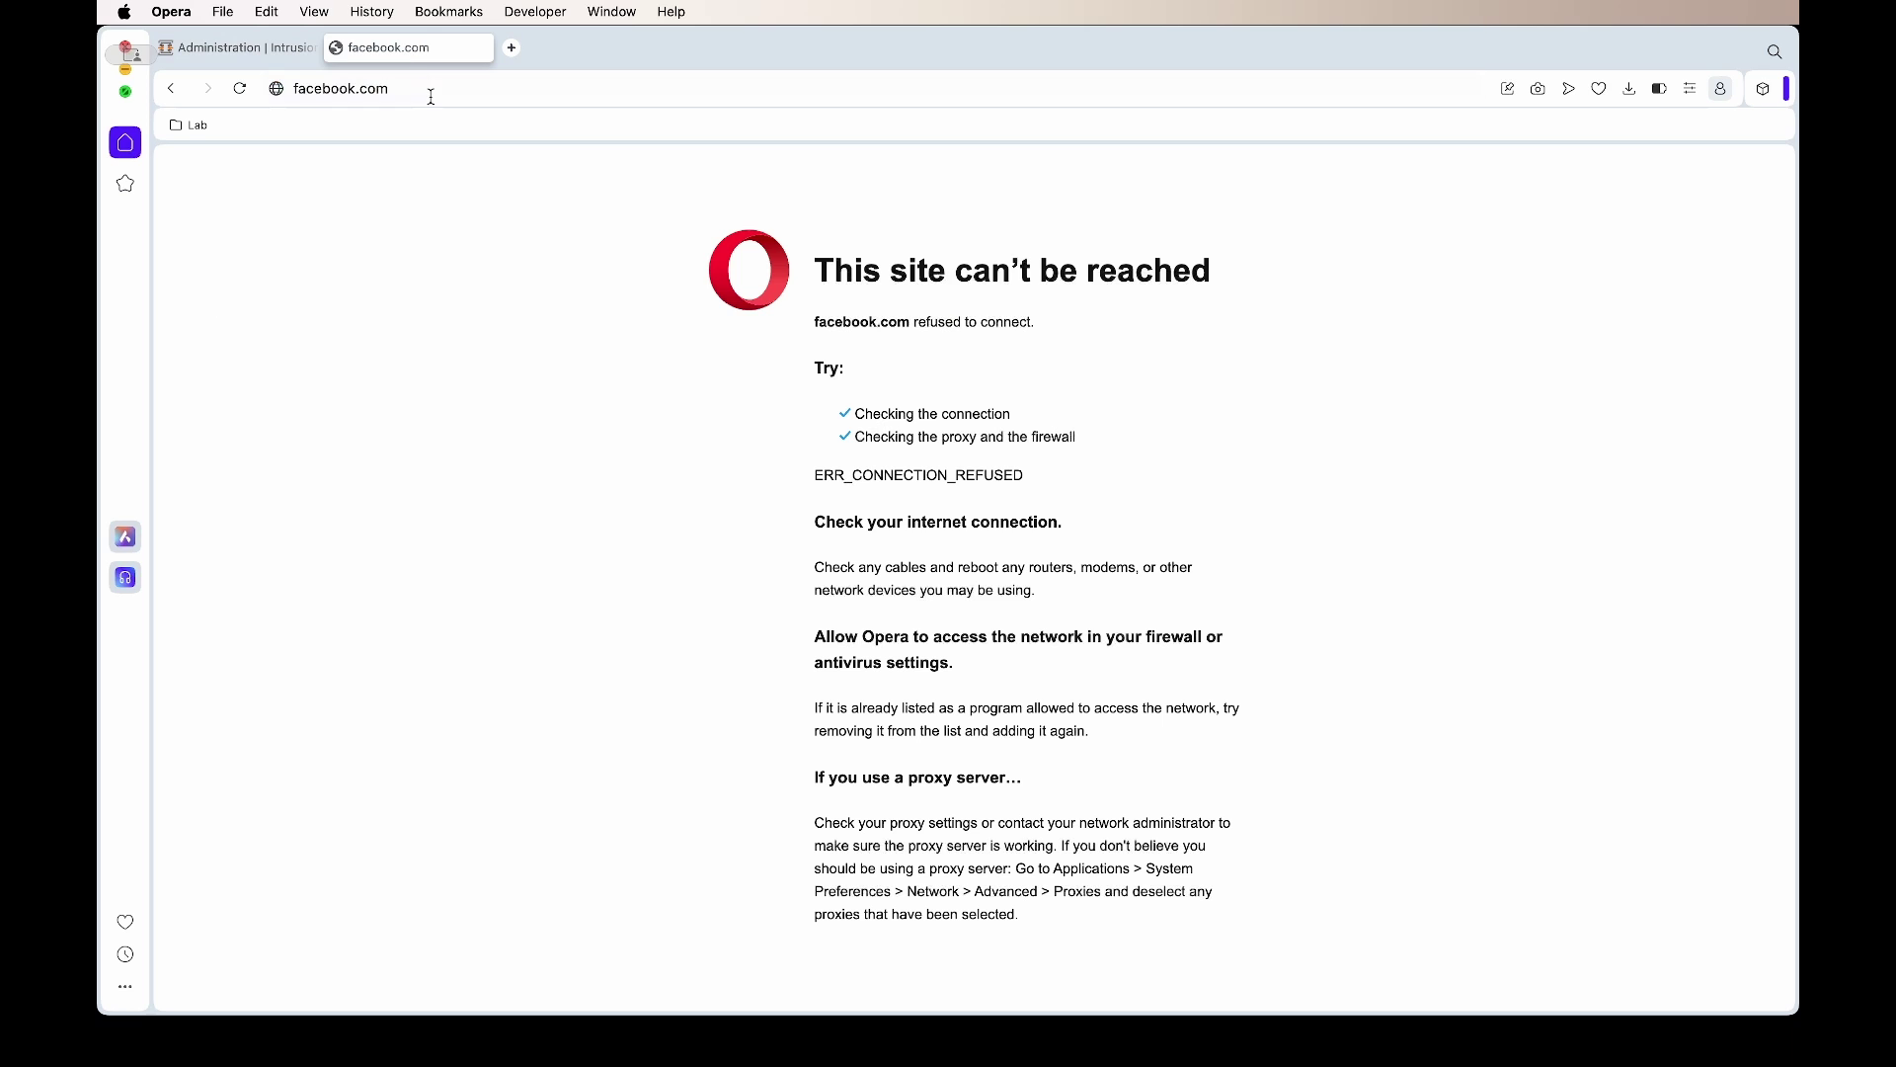
pyautogui.click(428, 89)
pyautogui.press('Return')
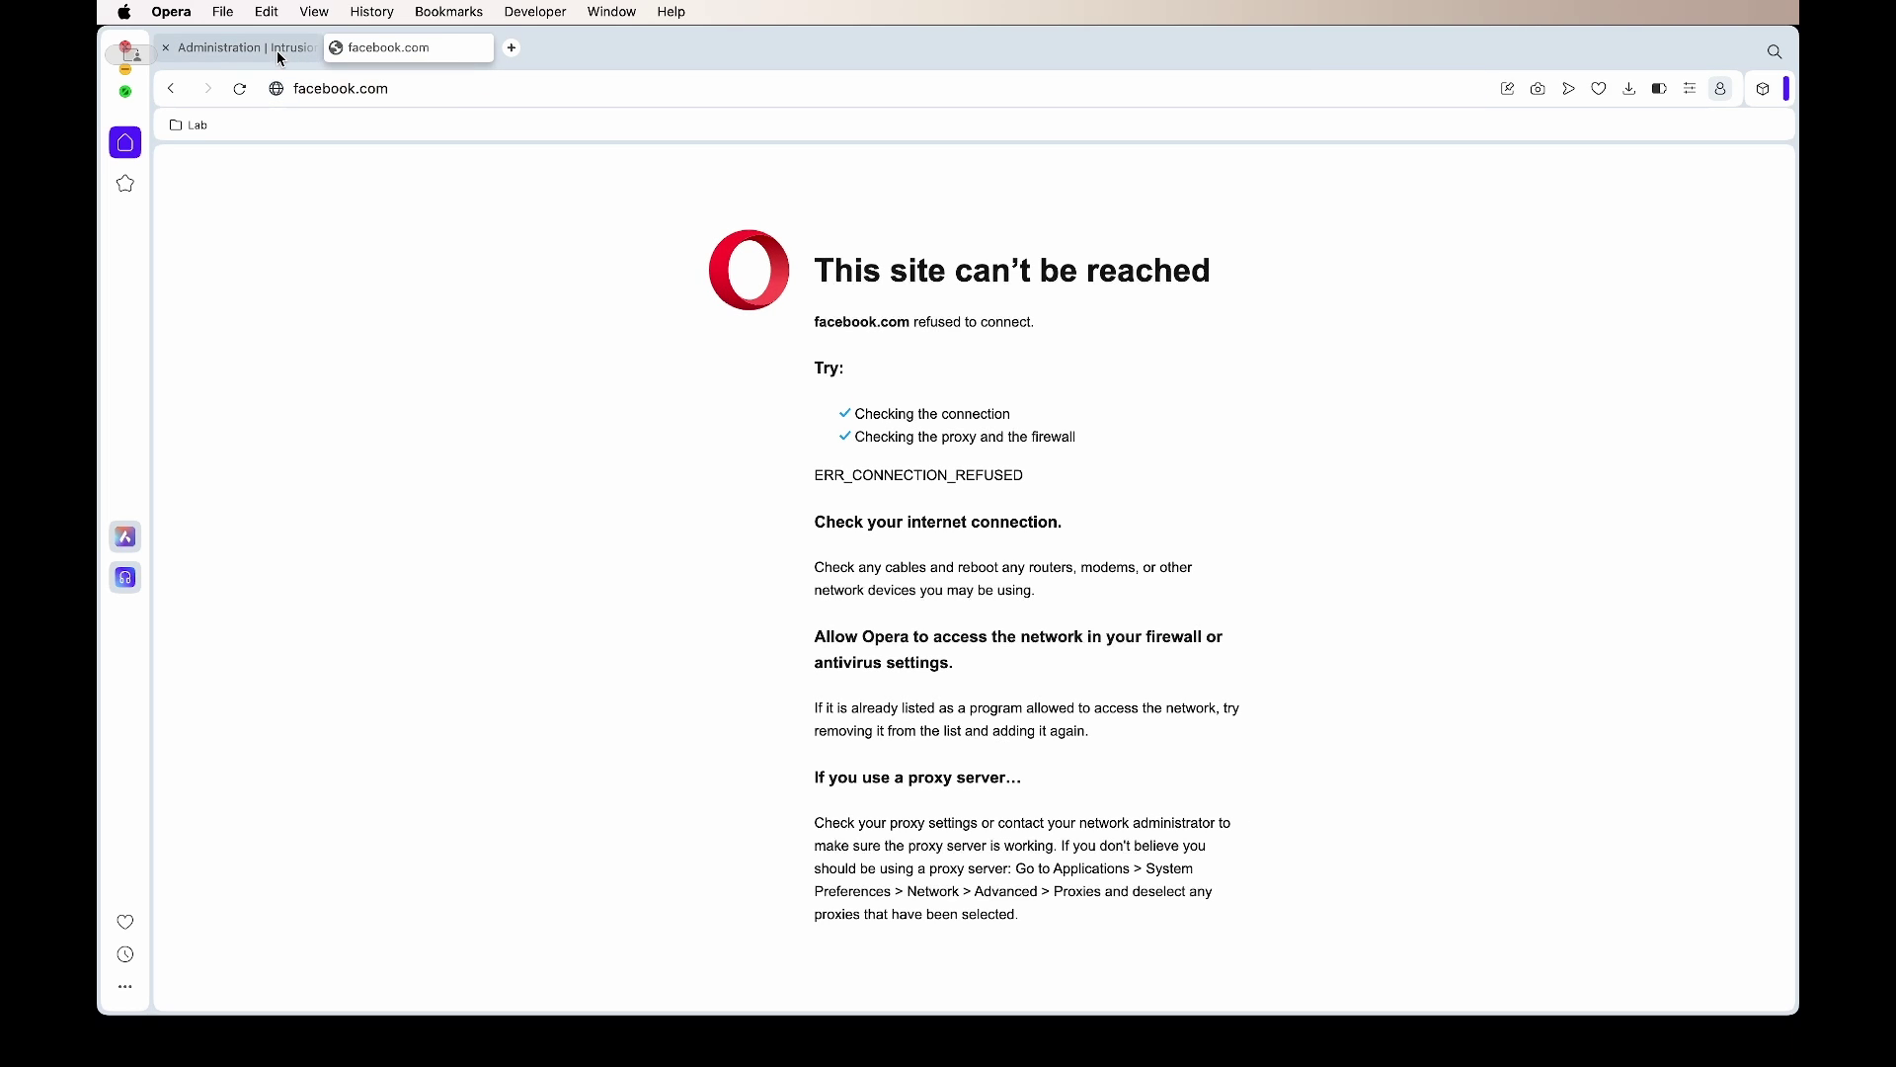
pyautogui.click(276, 50)
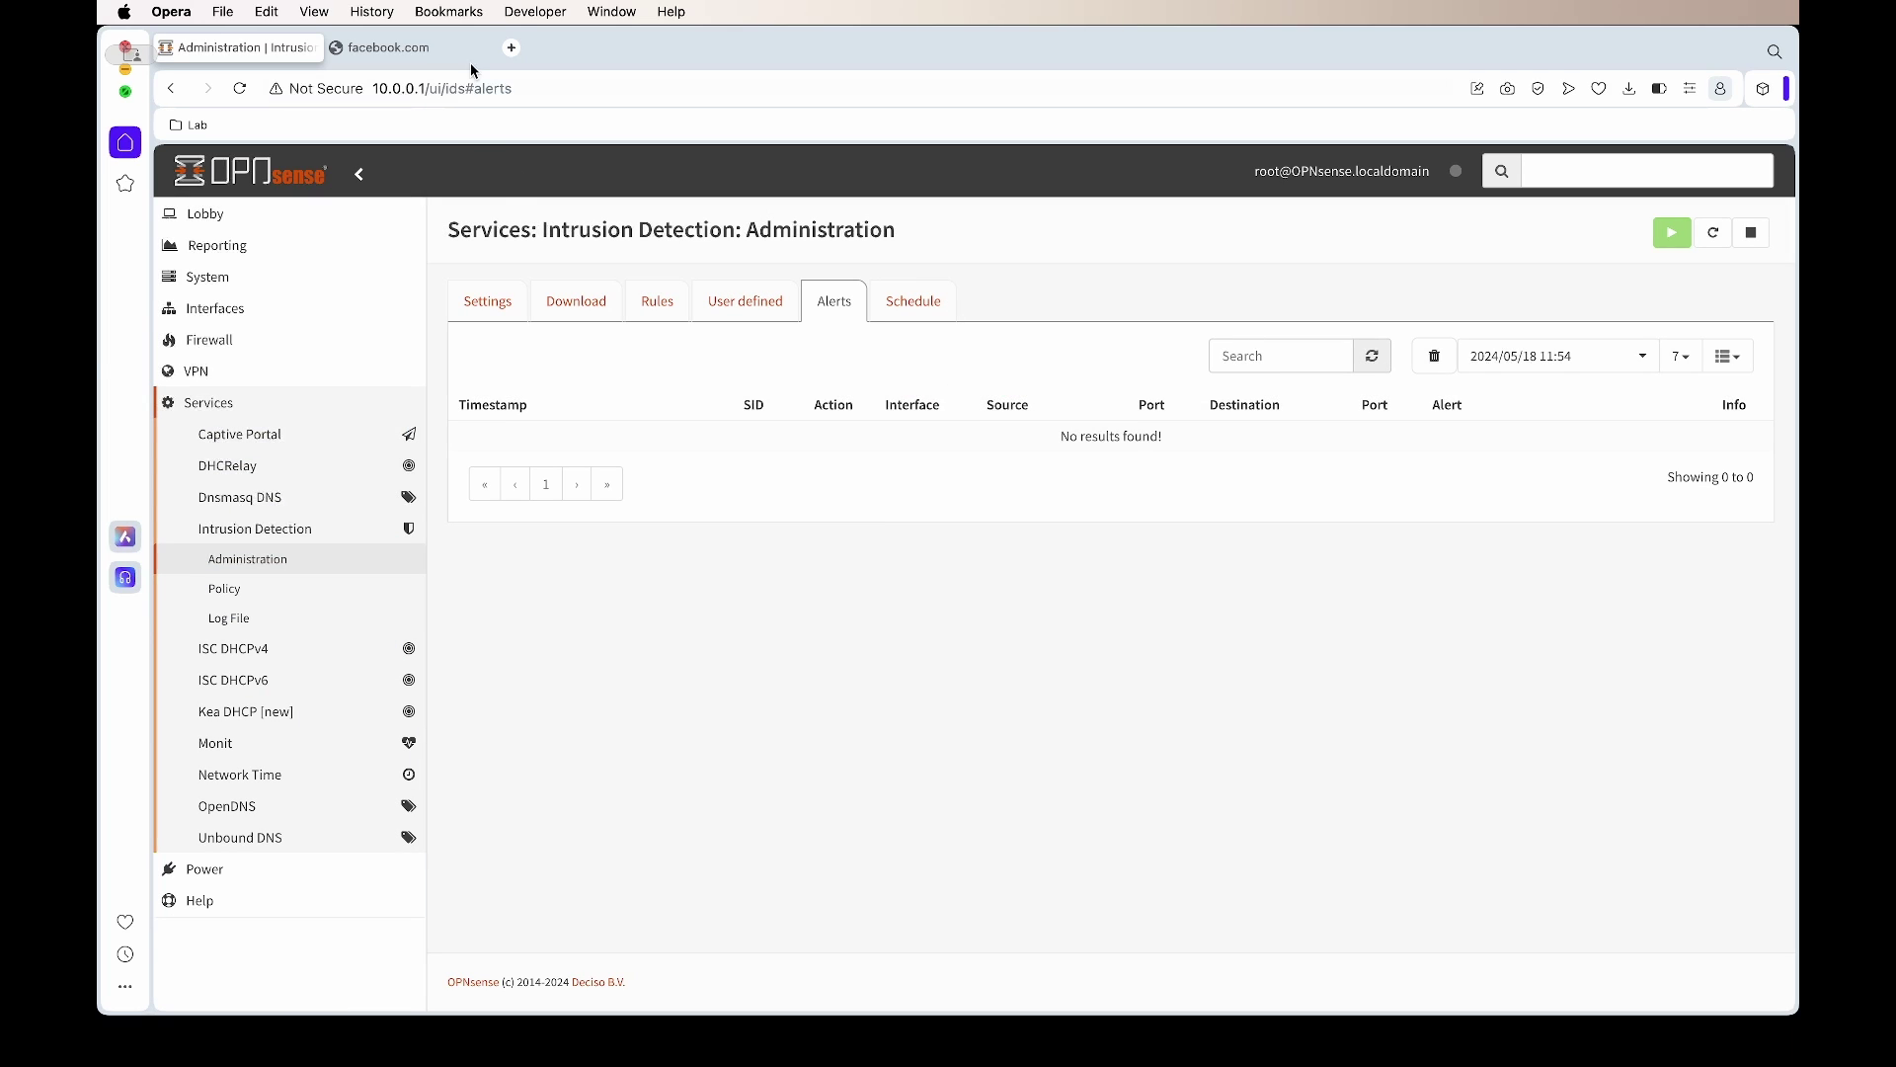
pyautogui.click(337, 50)
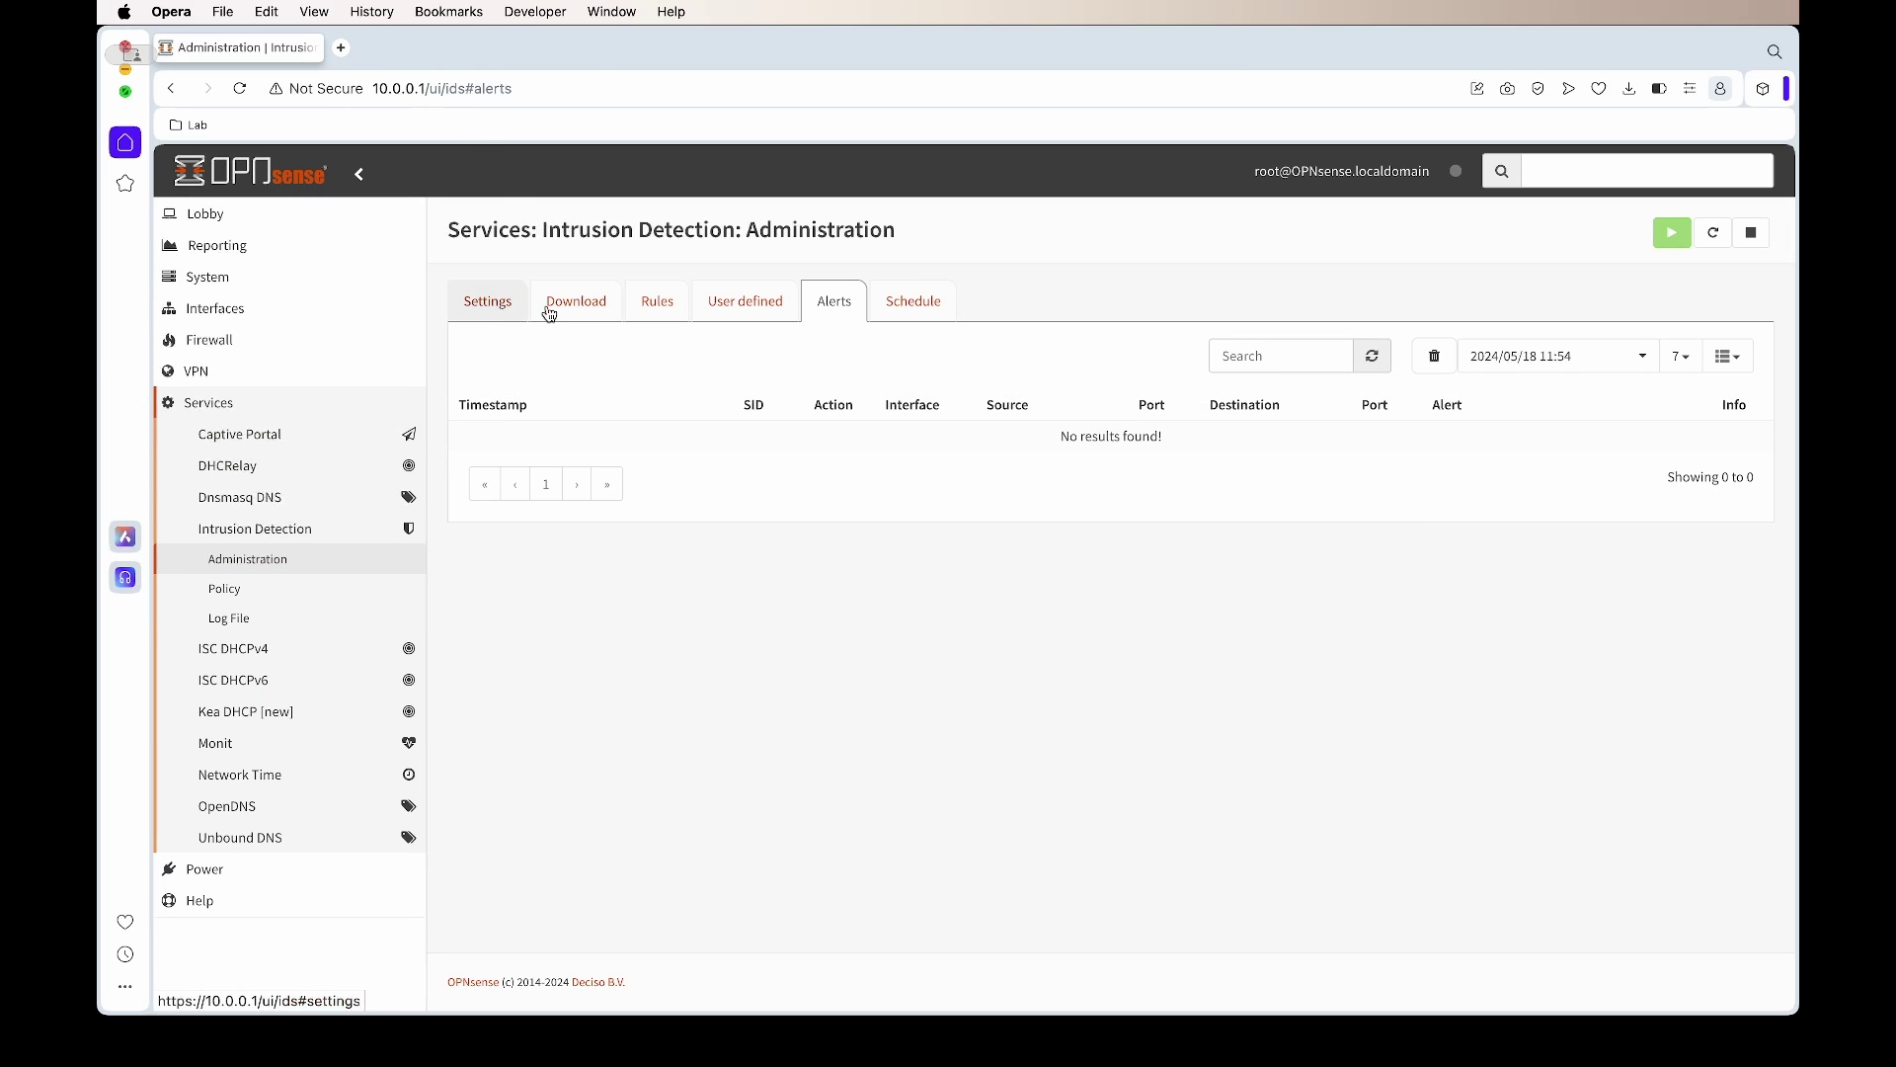
pyautogui.click(670, 316)
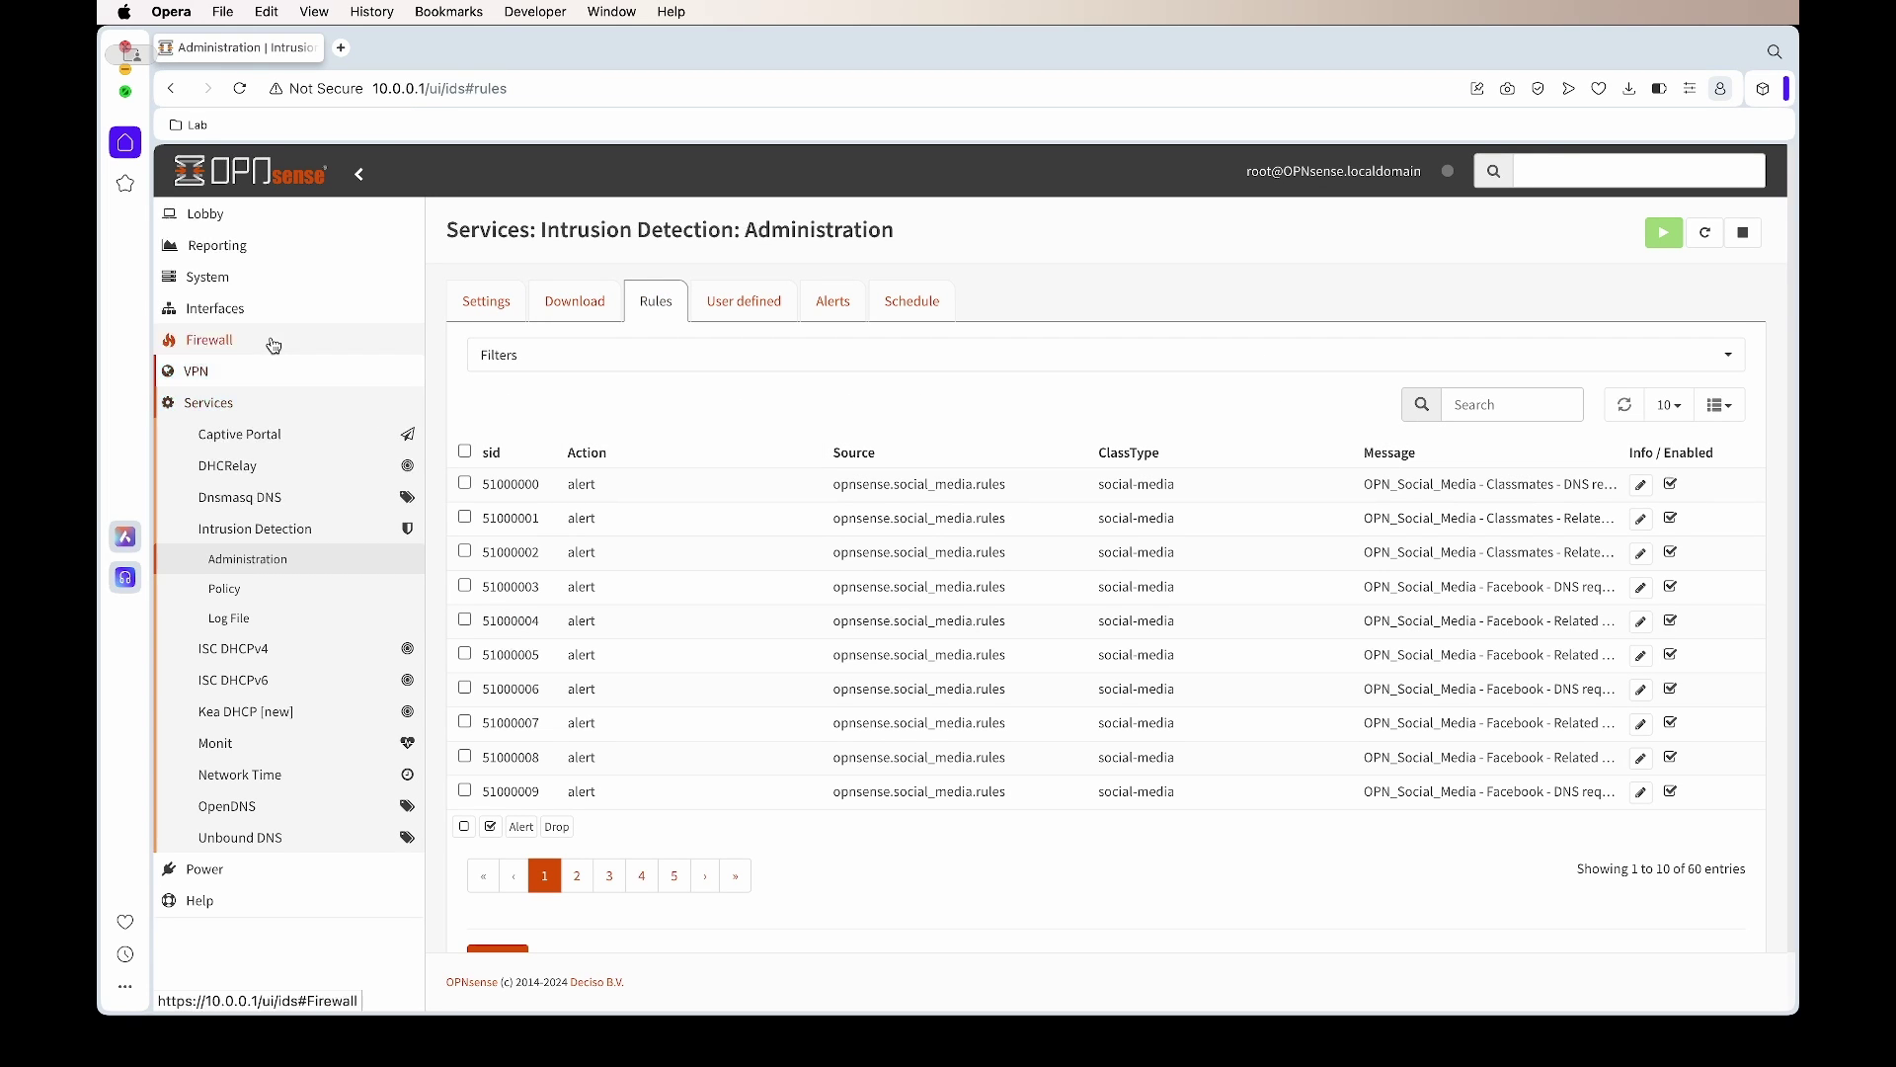
# Disable the Unbound DNS blocklist, leaving Blocklist.site Facebook selected, and apply the change.
pyautogui.click(267, 839)
pyautogui.scroll(-3, 267, 847)
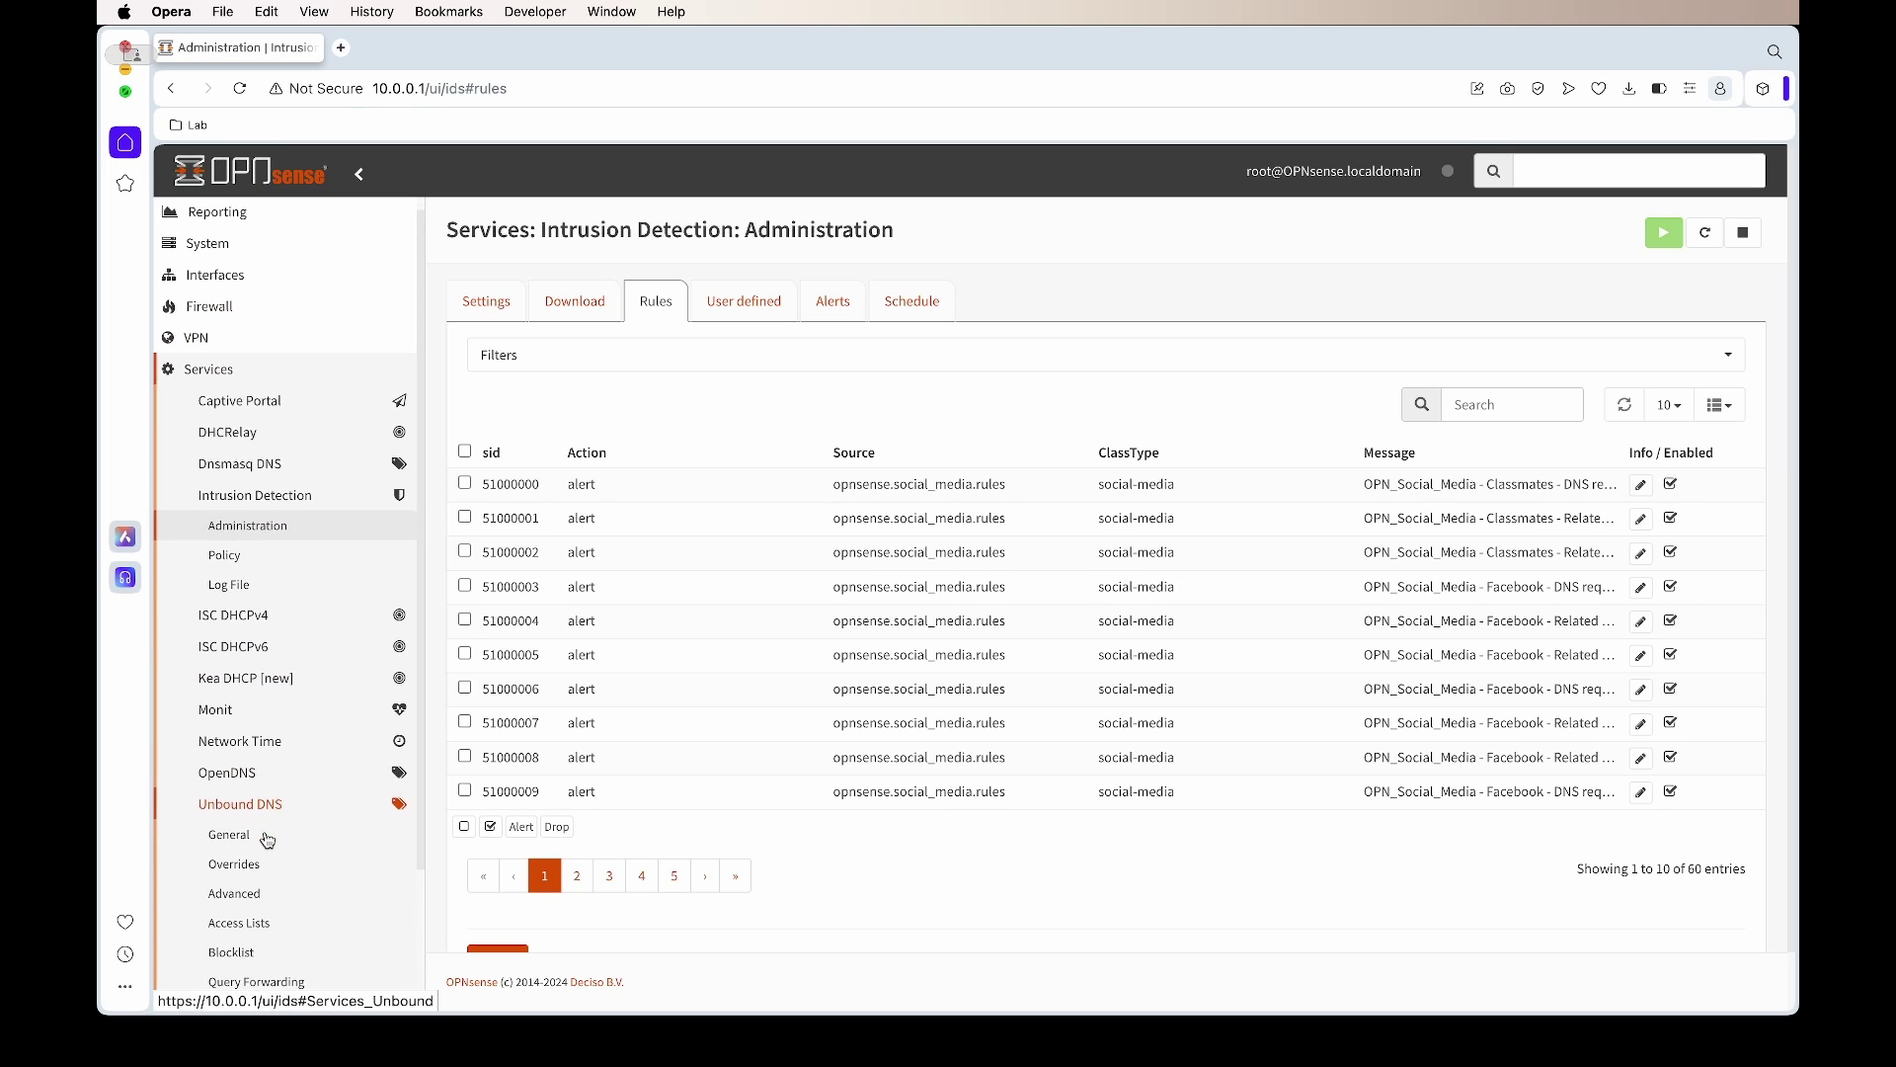
pyautogui.click(265, 769)
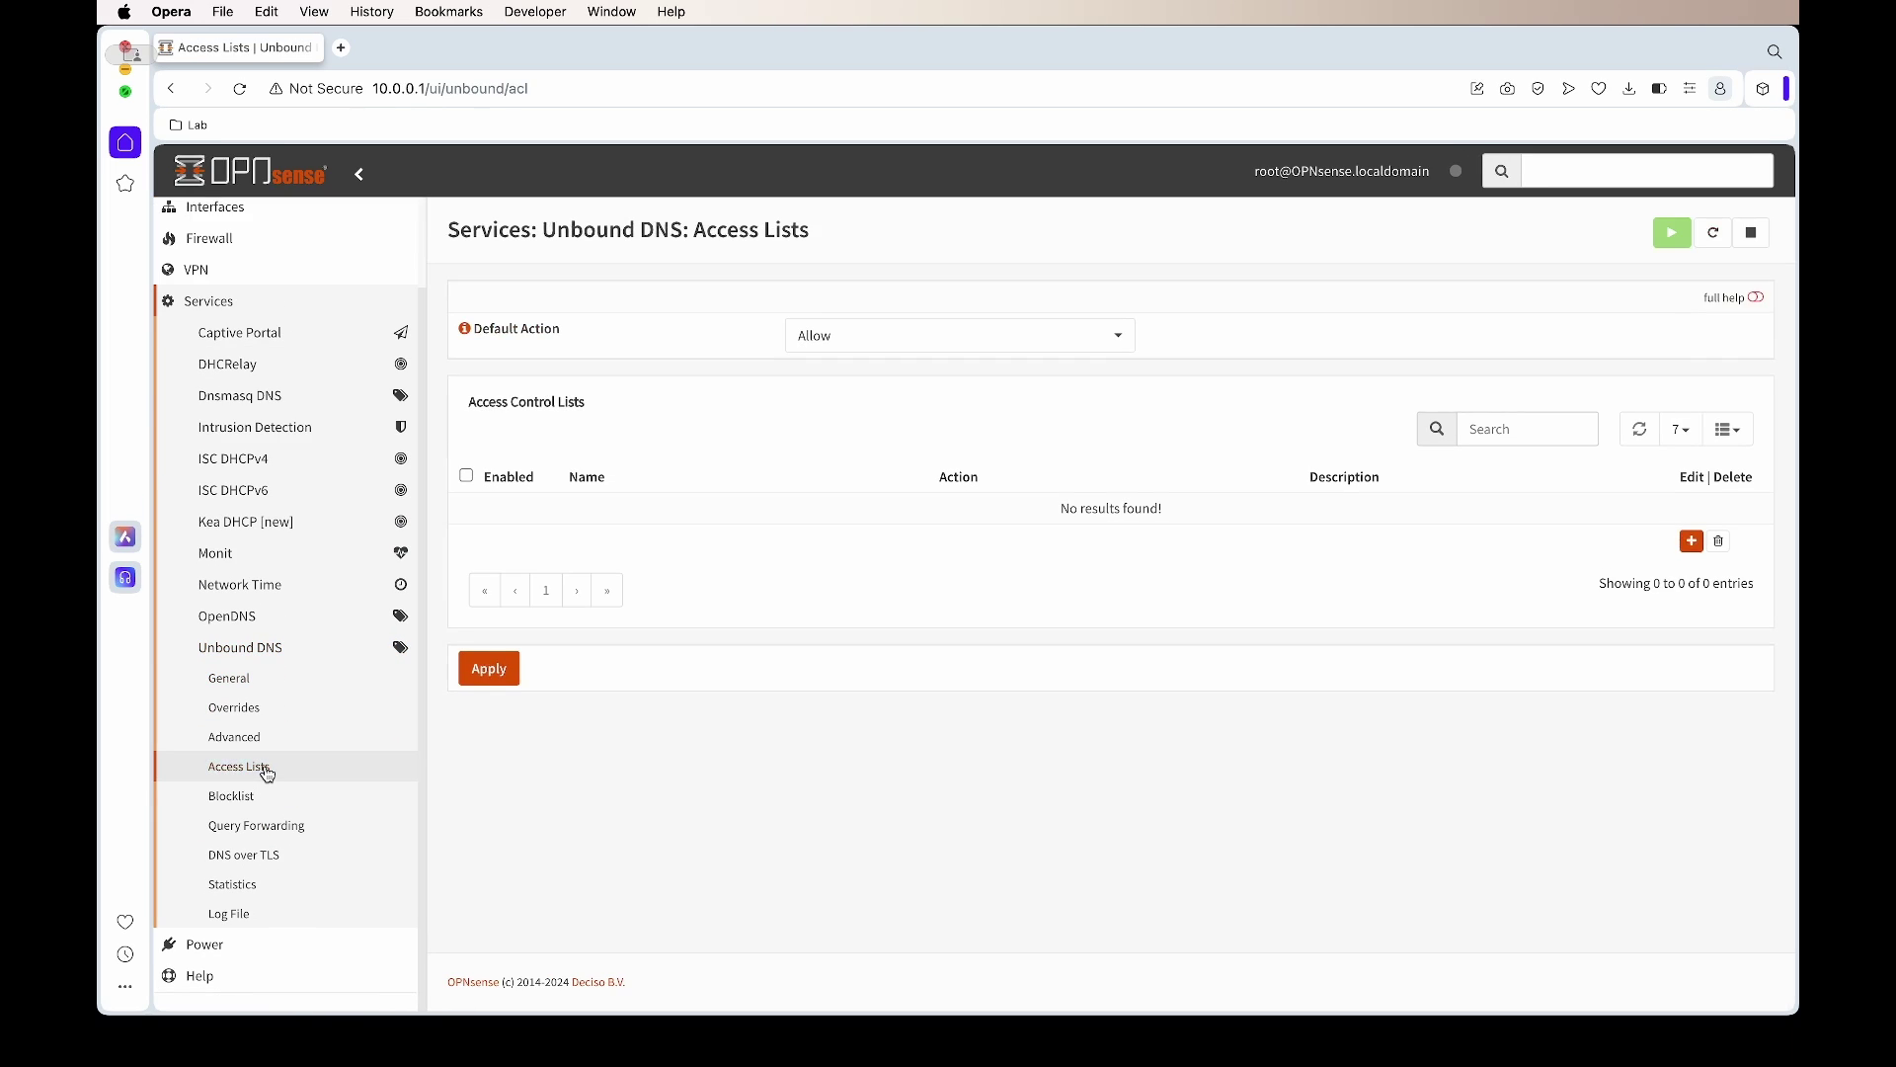
pyautogui.click(237, 796)
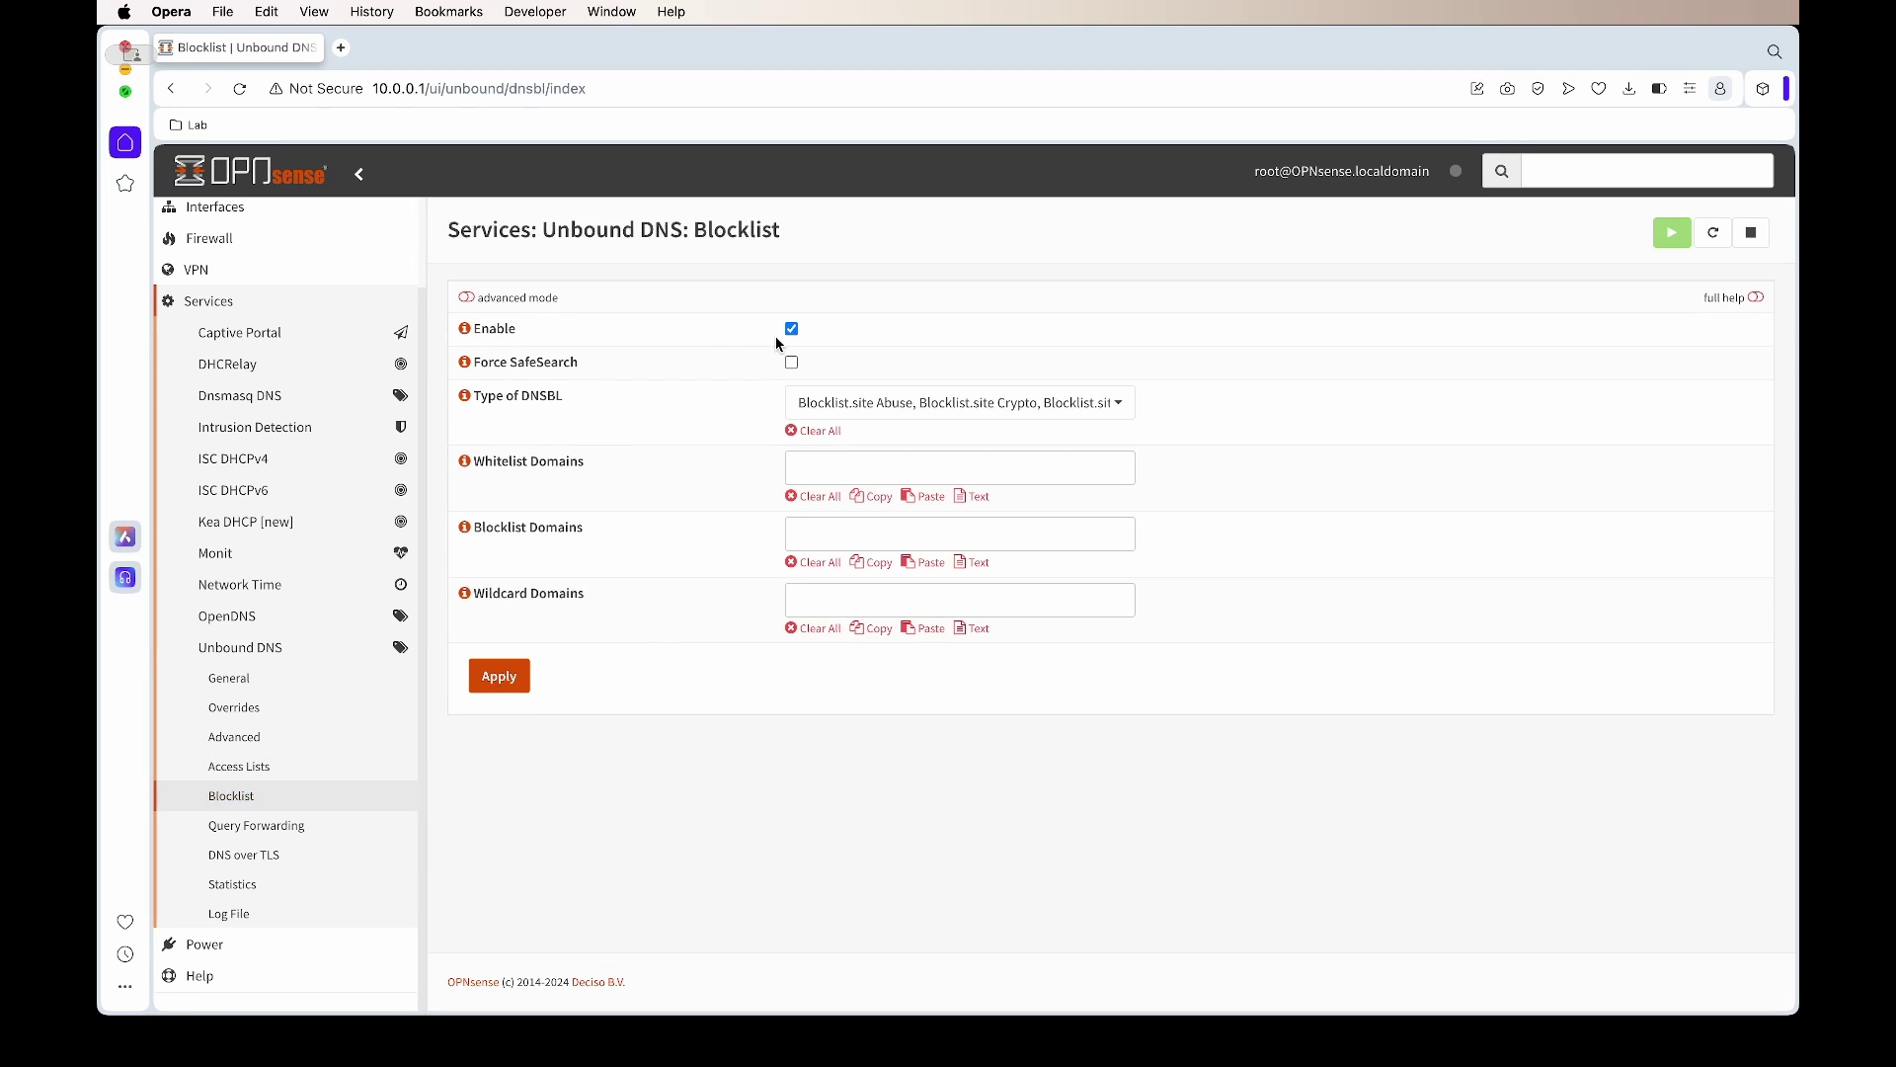
pyautogui.click(1045, 403)
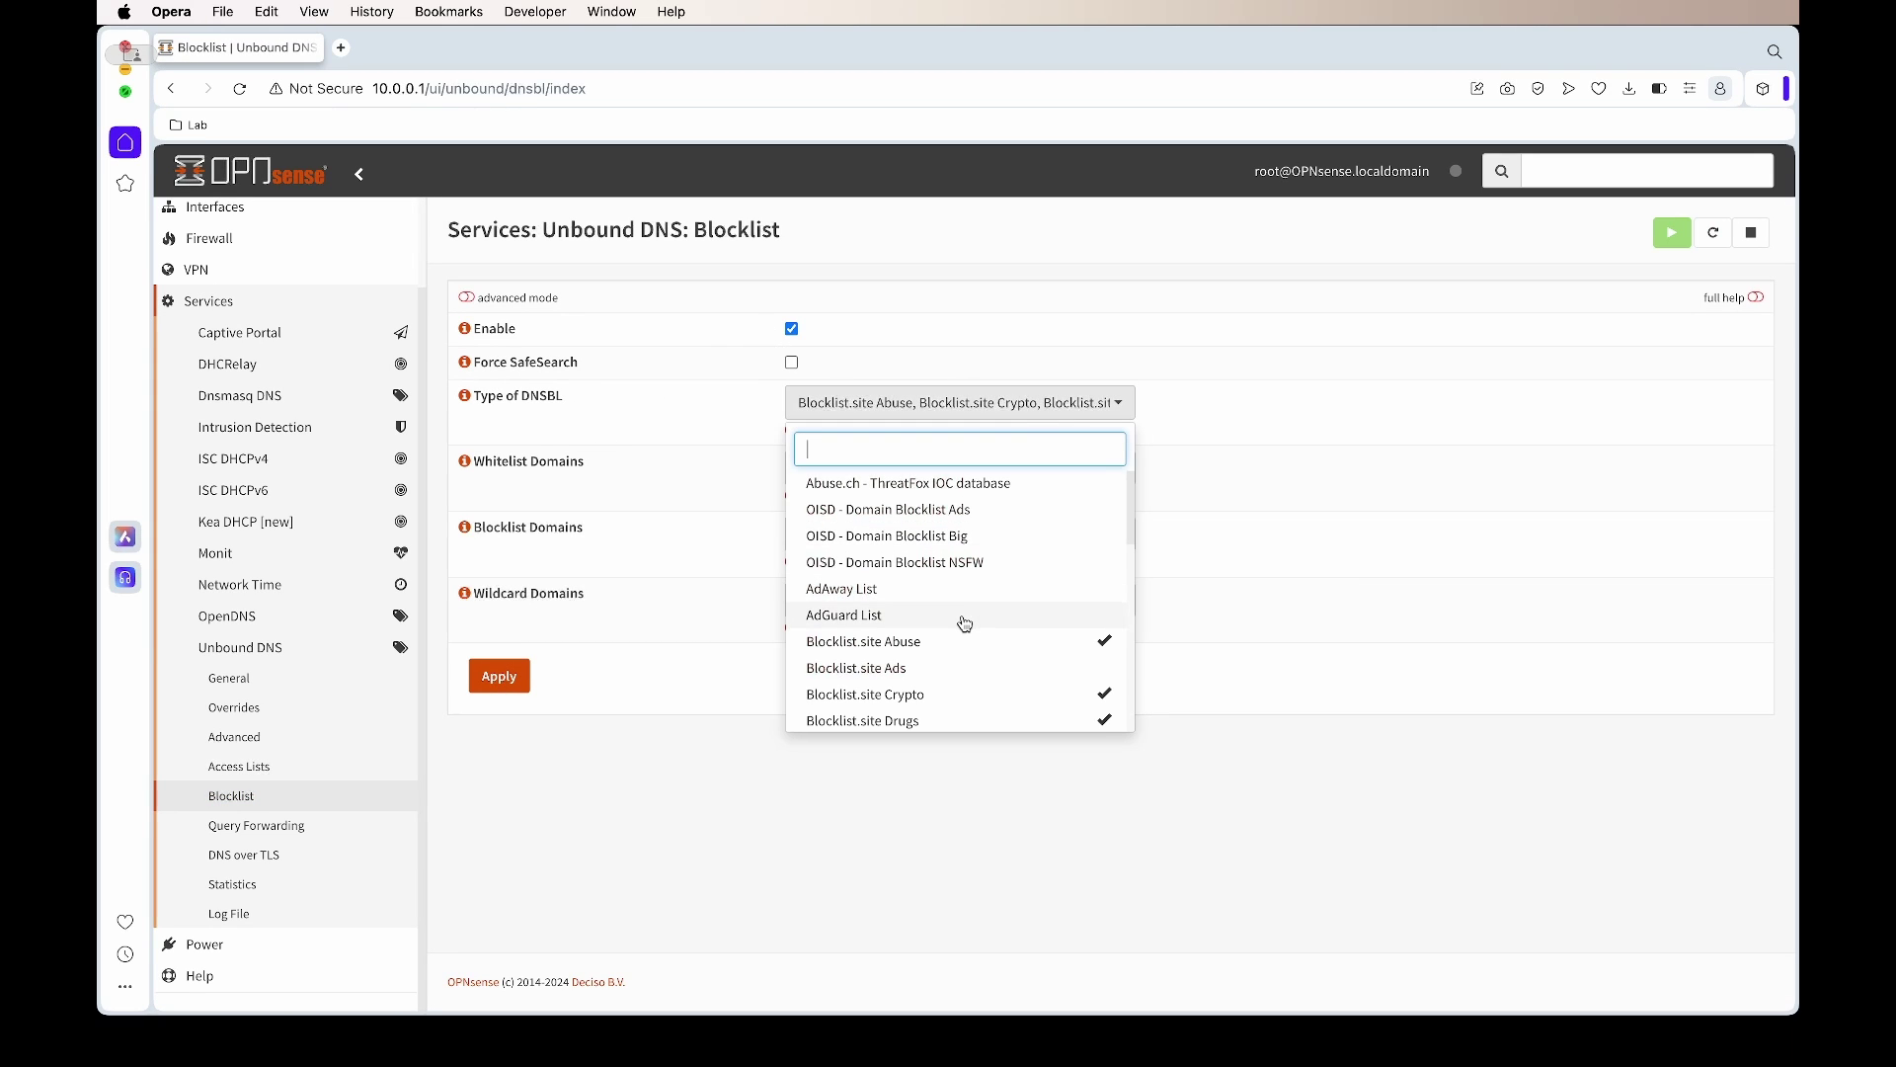
pyautogui.scroll(-3, 965, 625)
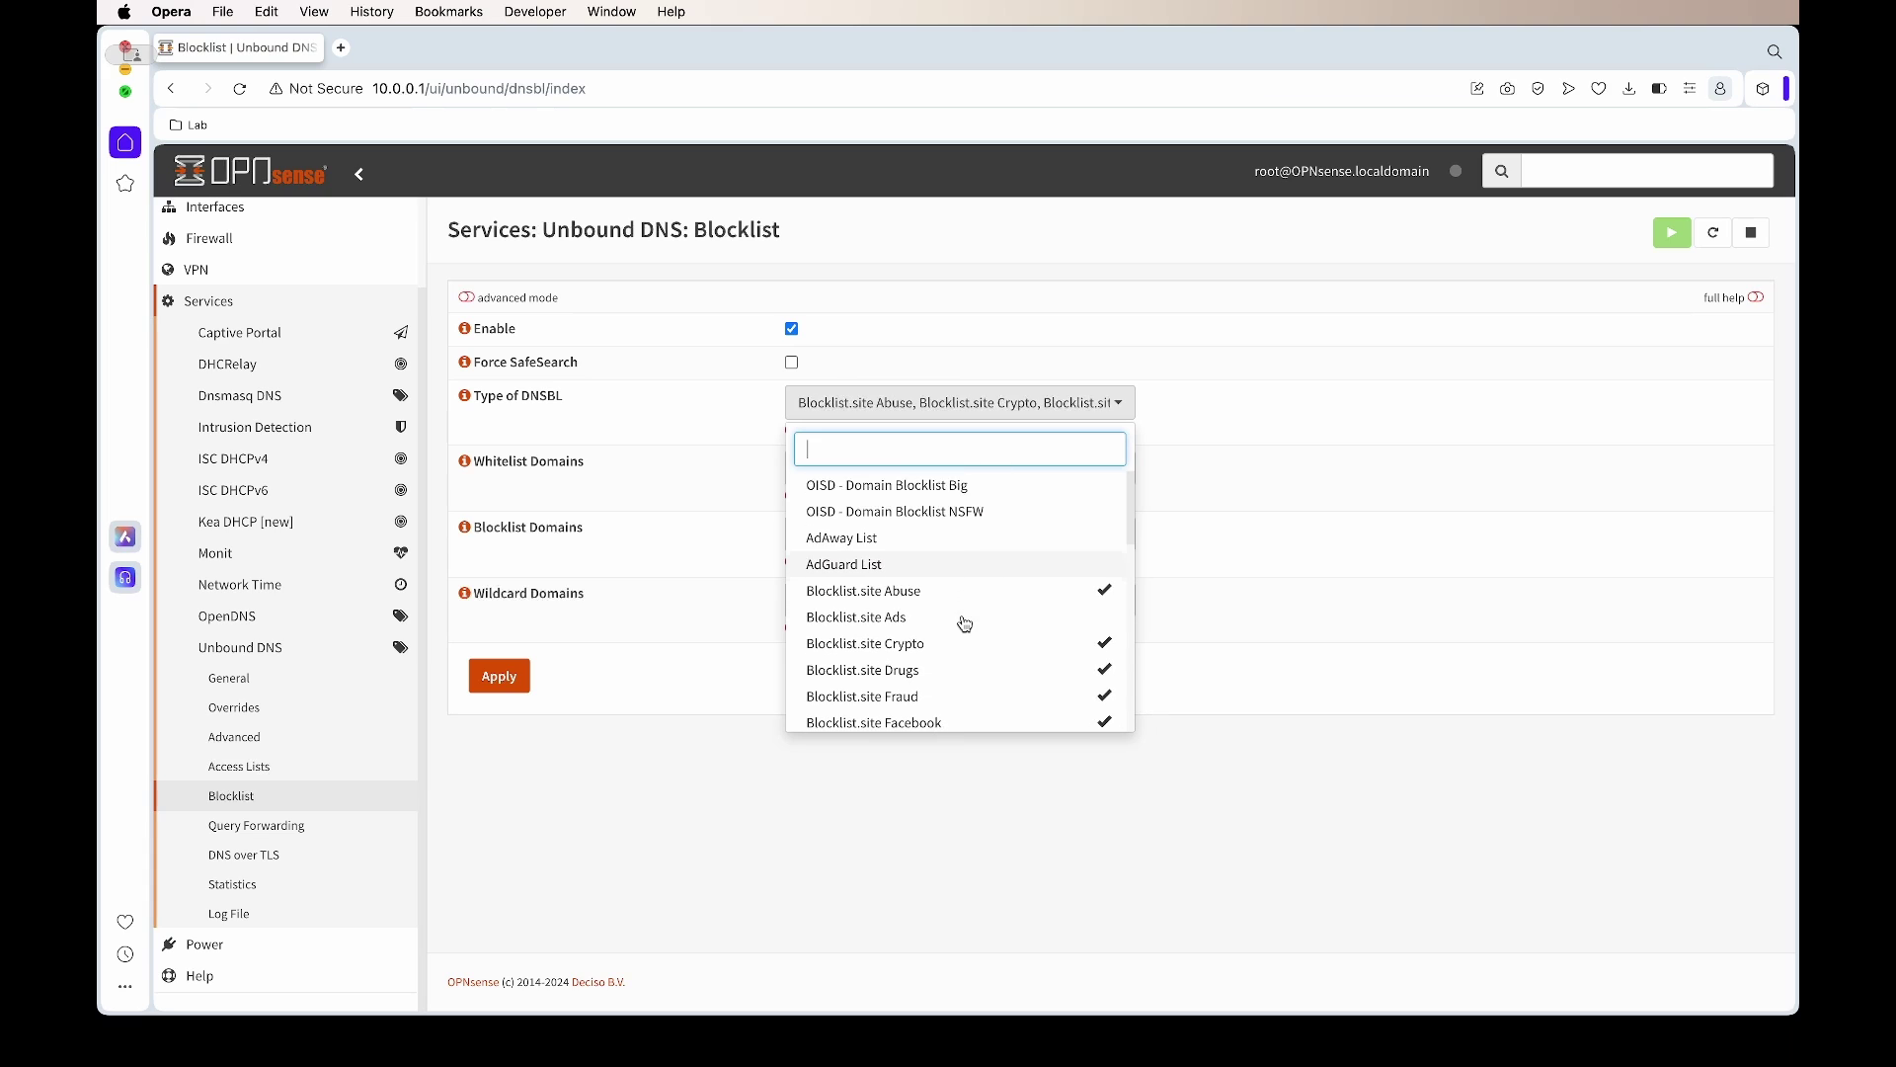
pyautogui.click(1112, 671)
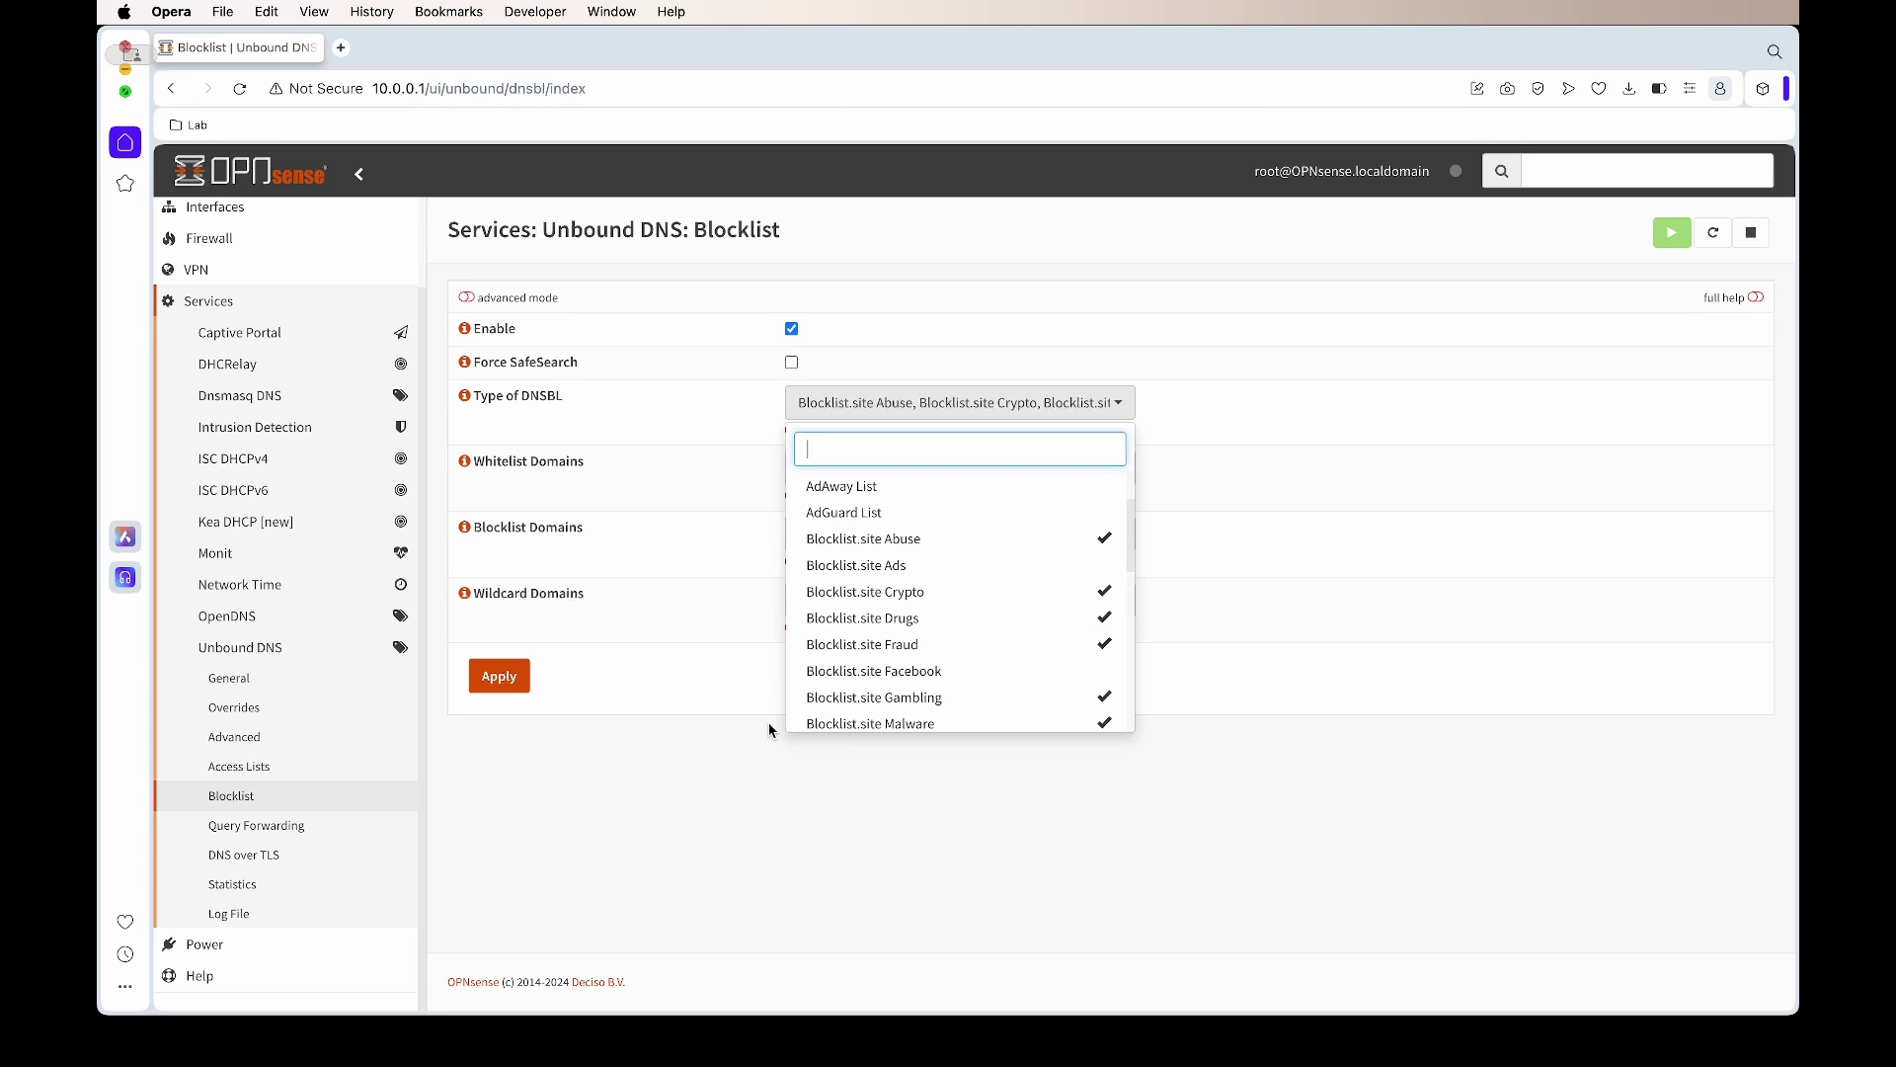
pyautogui.click(1015, 673)
pyautogui.click(793, 332)
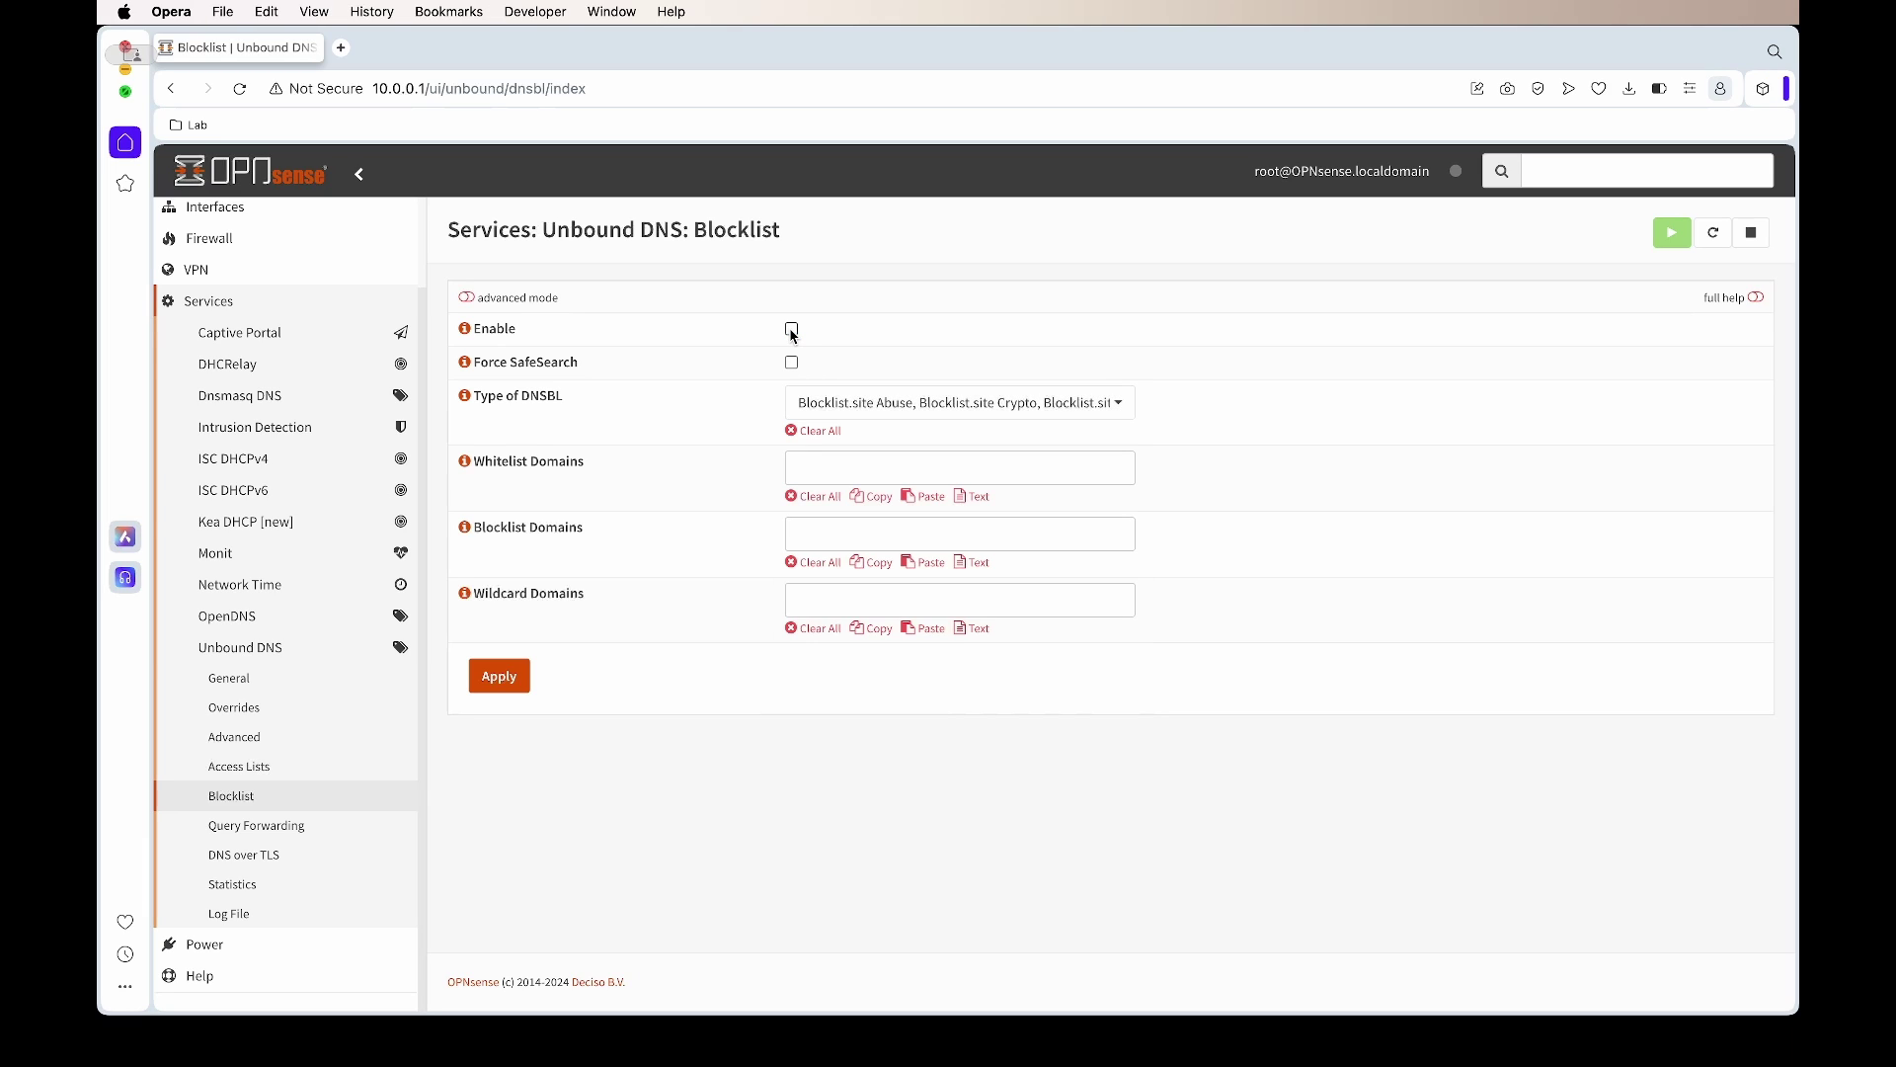
pyautogui.click(504, 687)
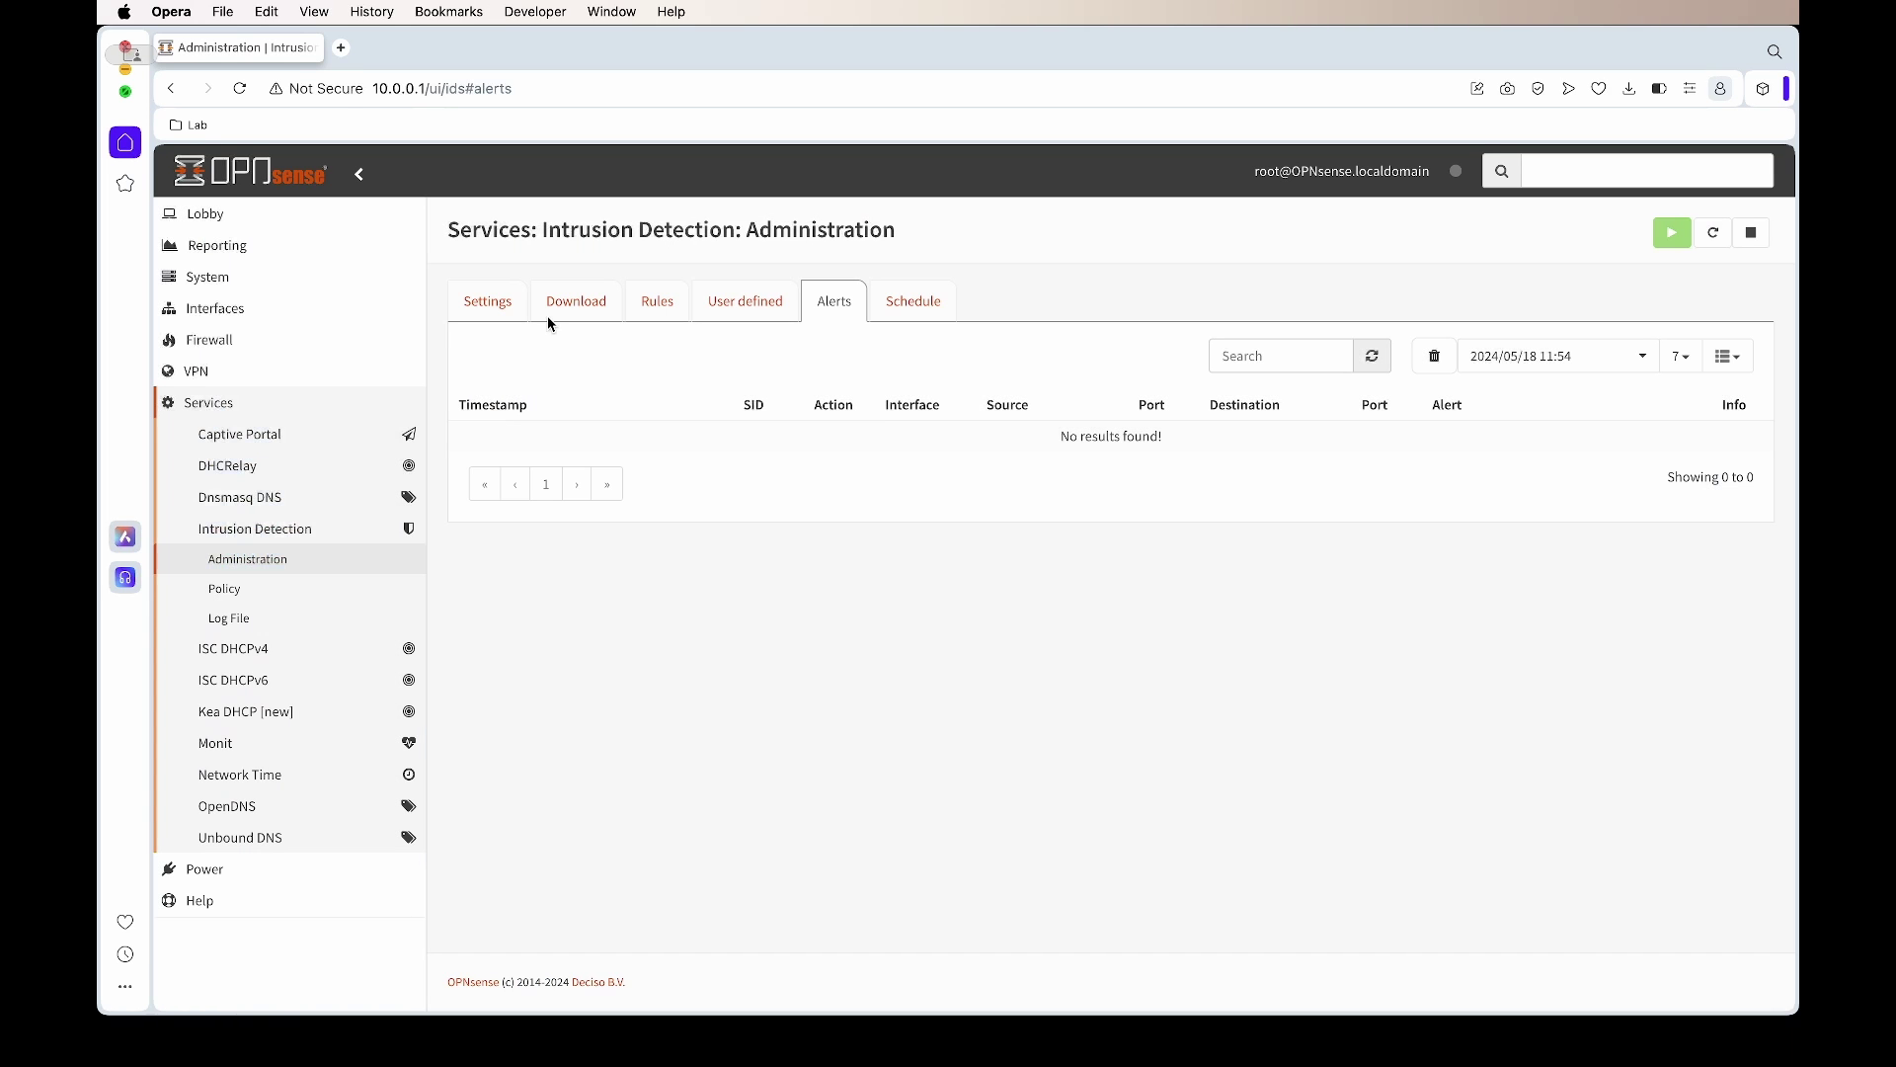
# Open Facebook's login page in a new tab, then refresh the OPNsense alerts list.
pyautogui.click(340, 47)
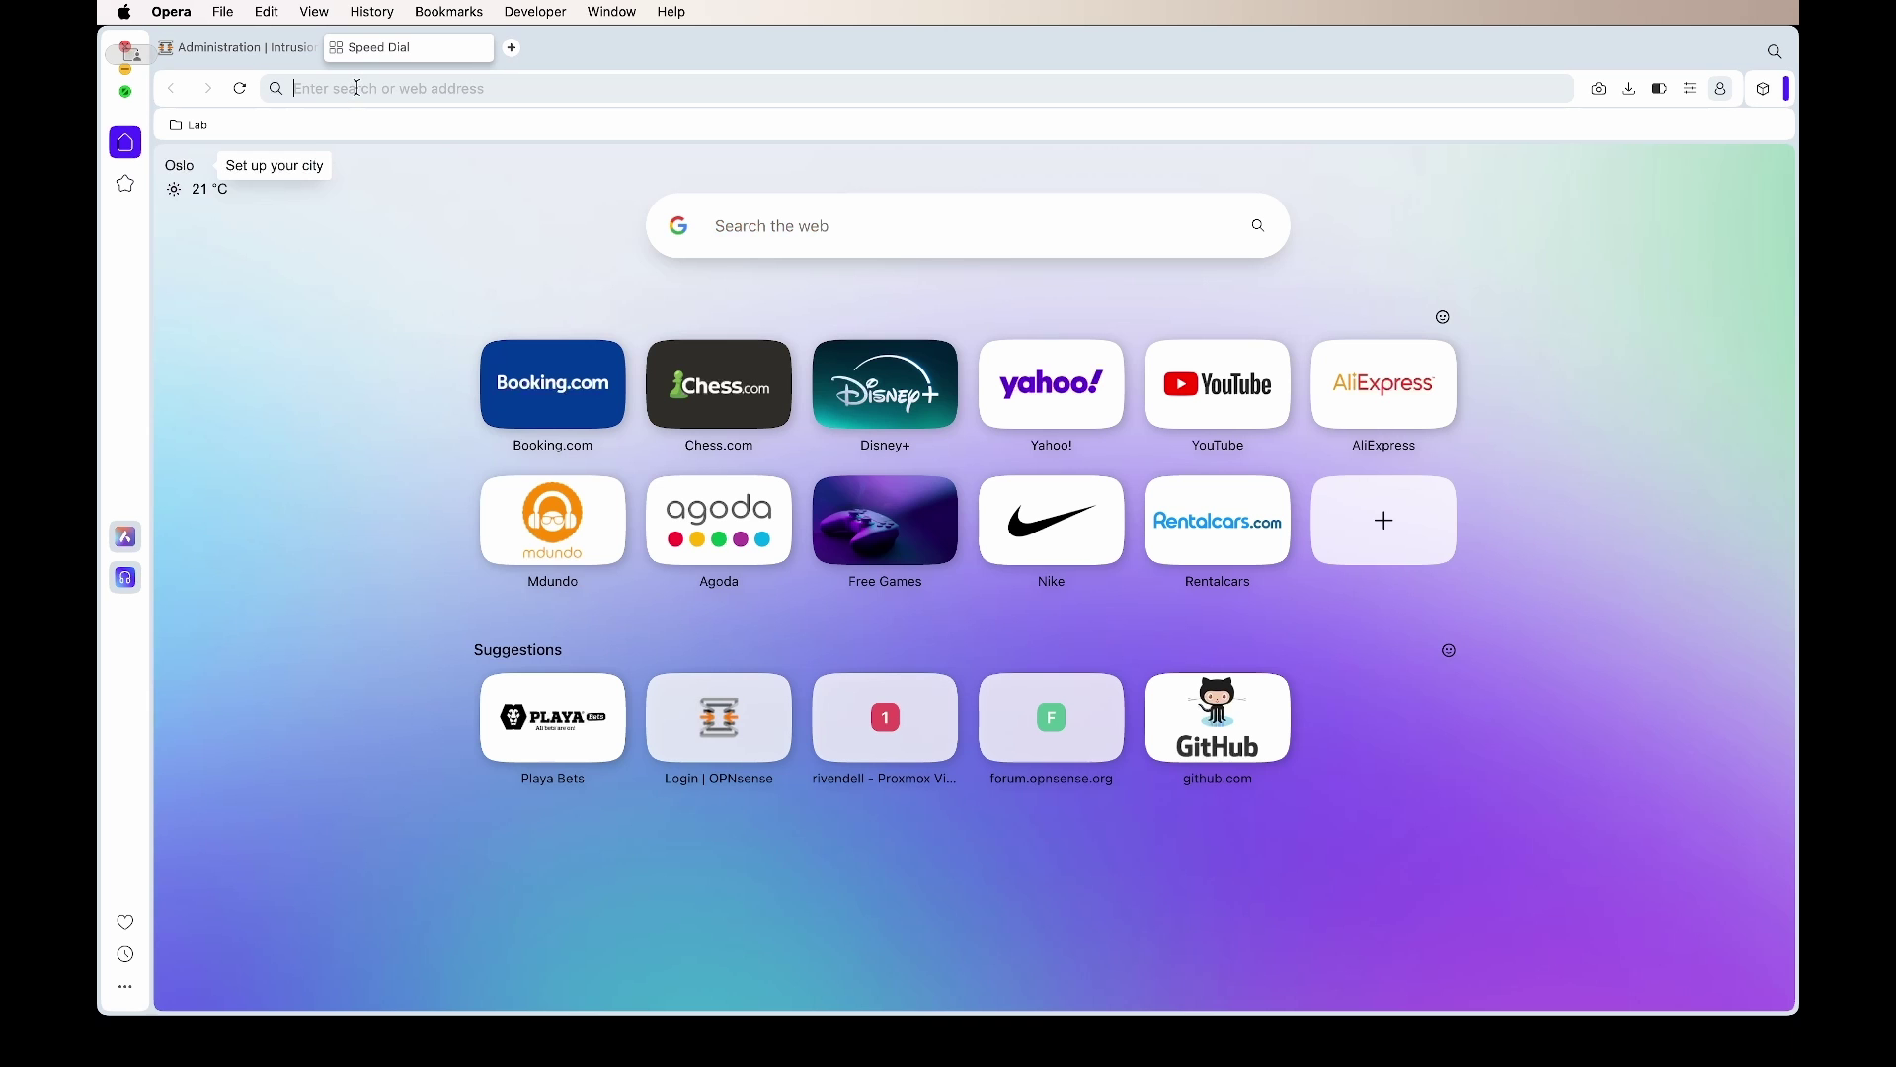
pyautogui.write('fa')
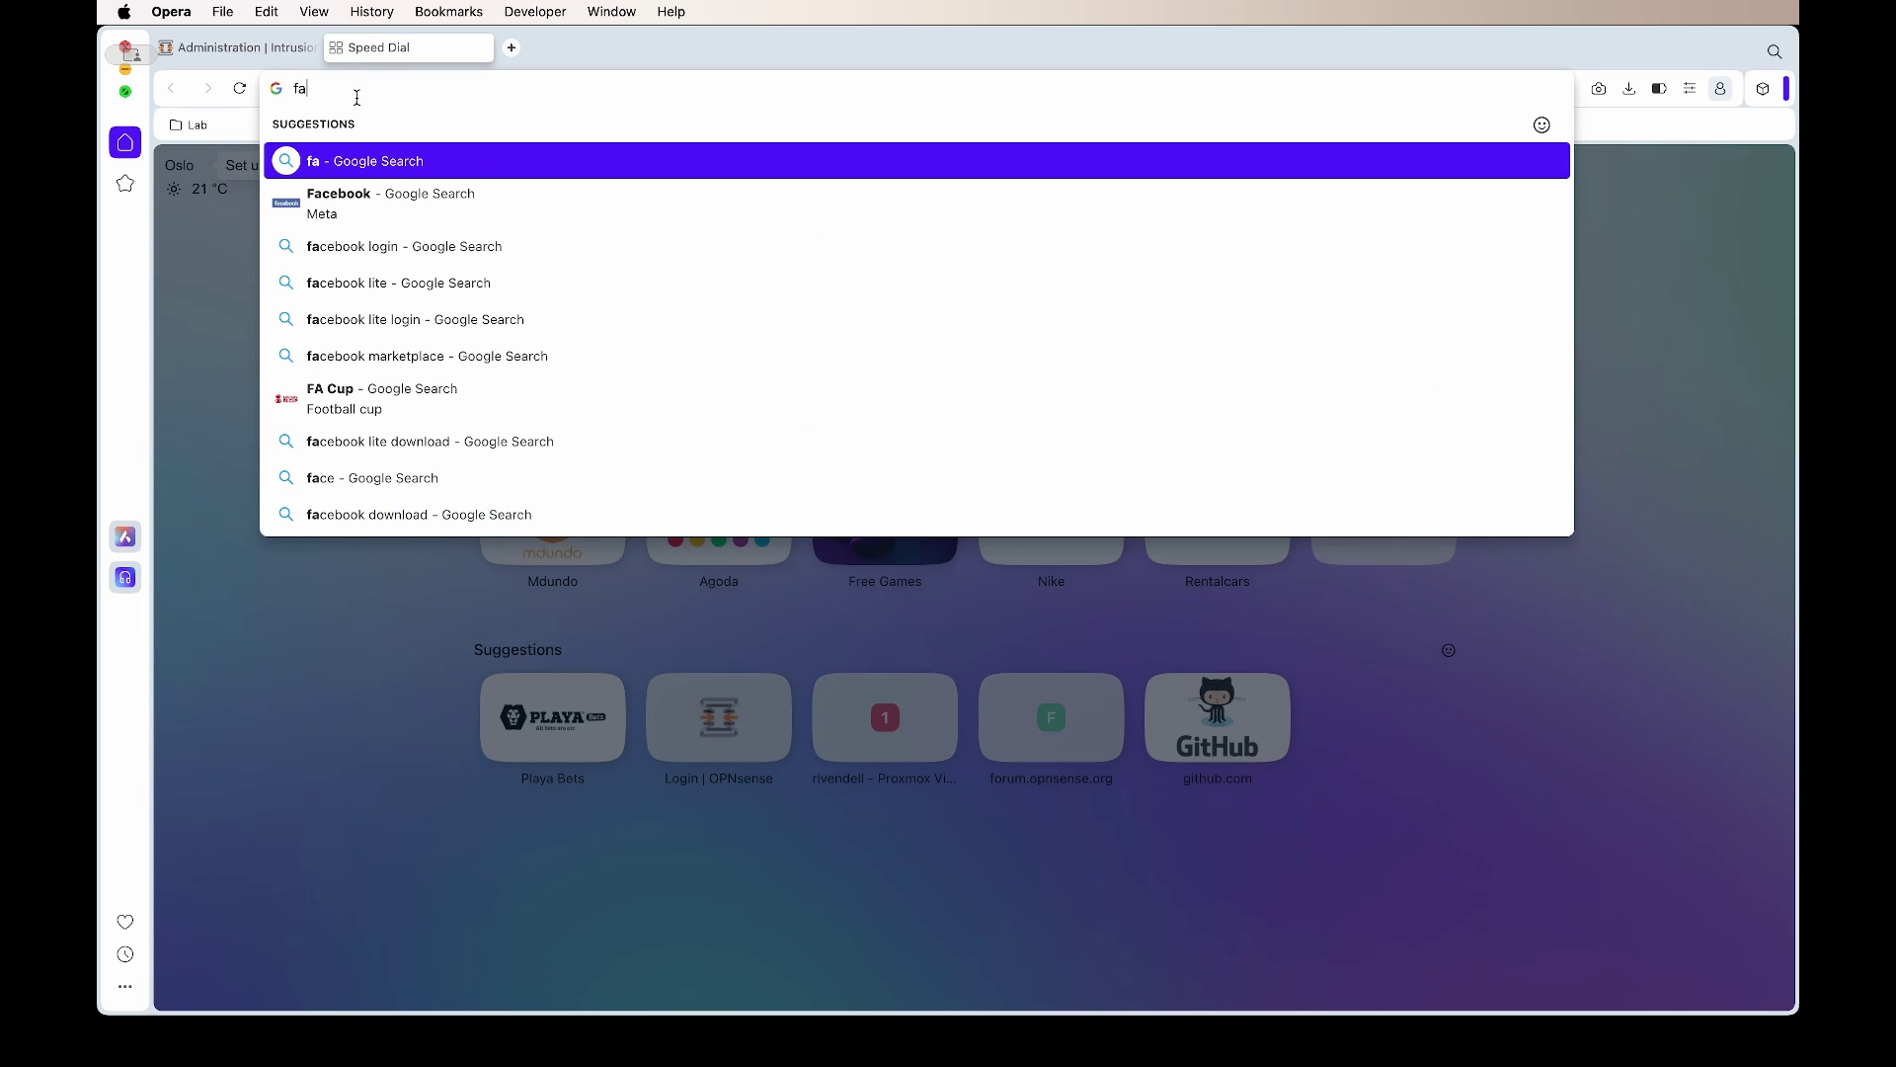
pyautogui.click(353, 203)
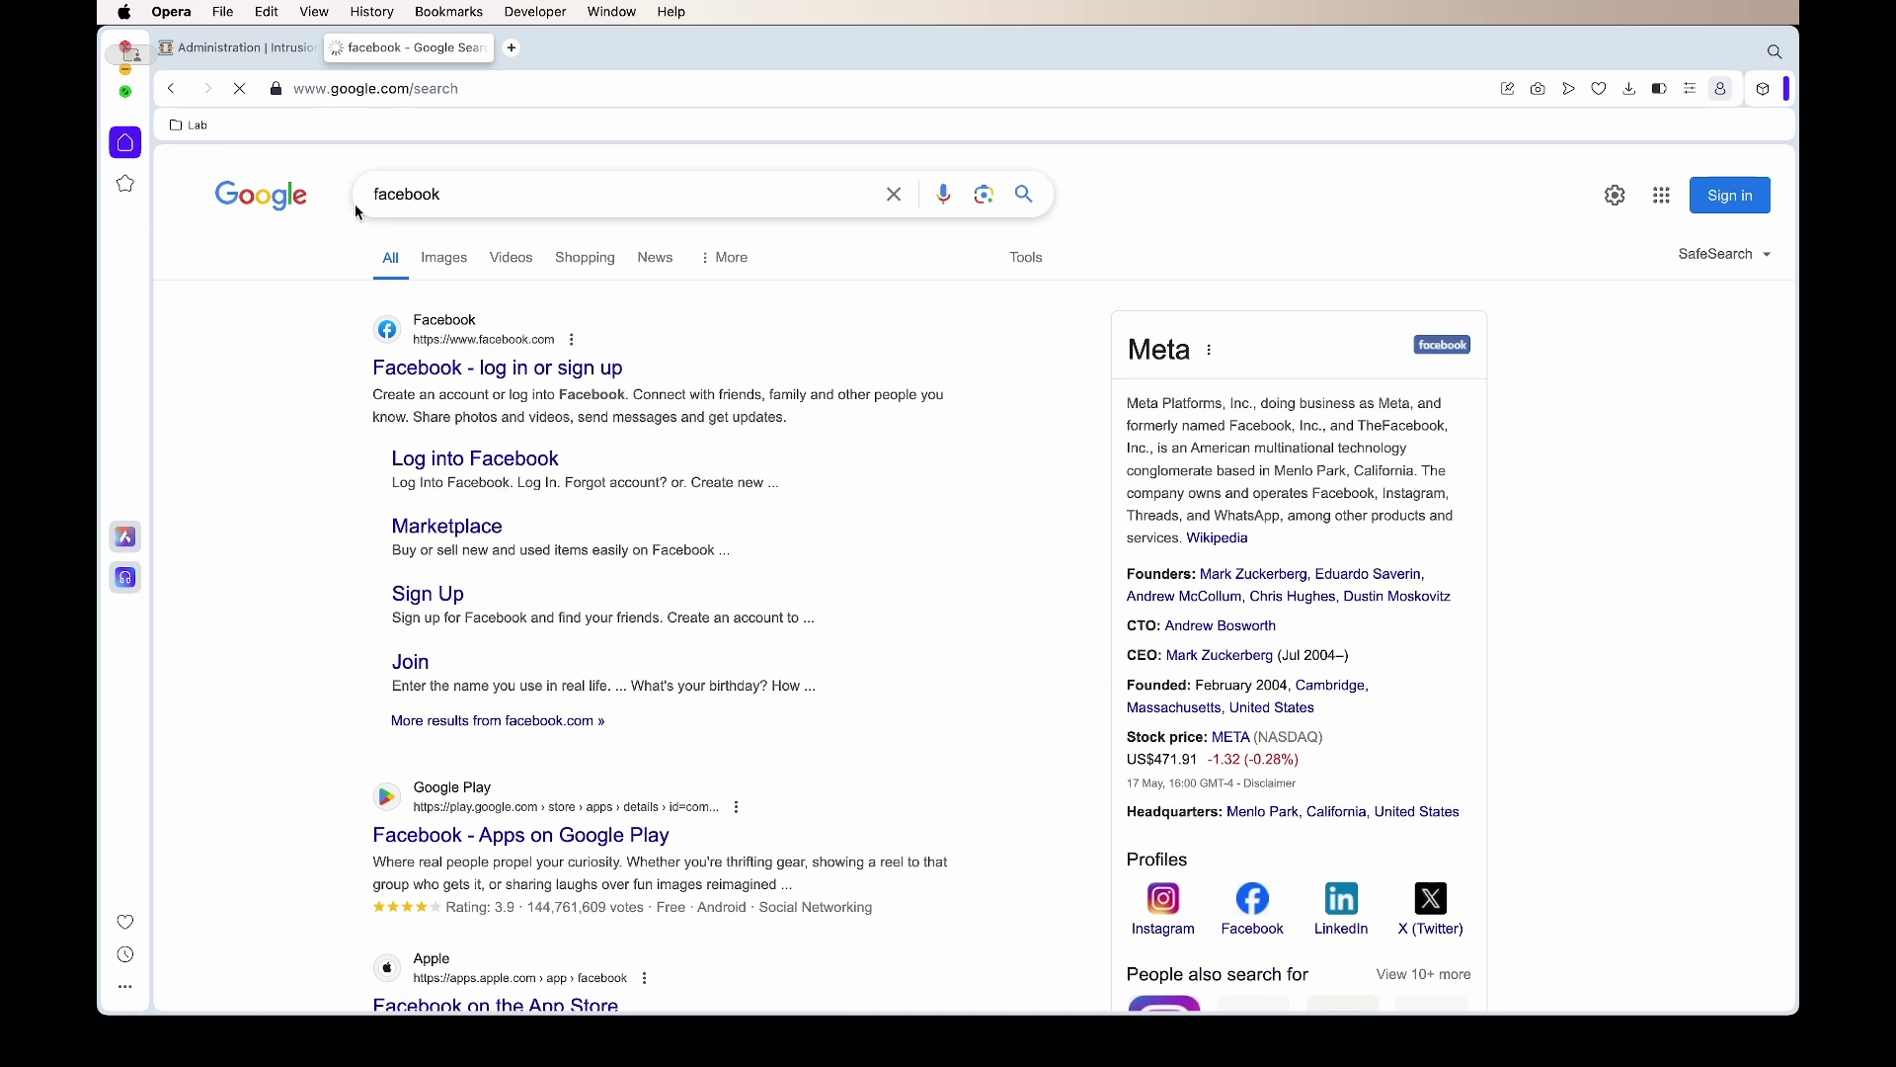
pyautogui.click(472, 363)
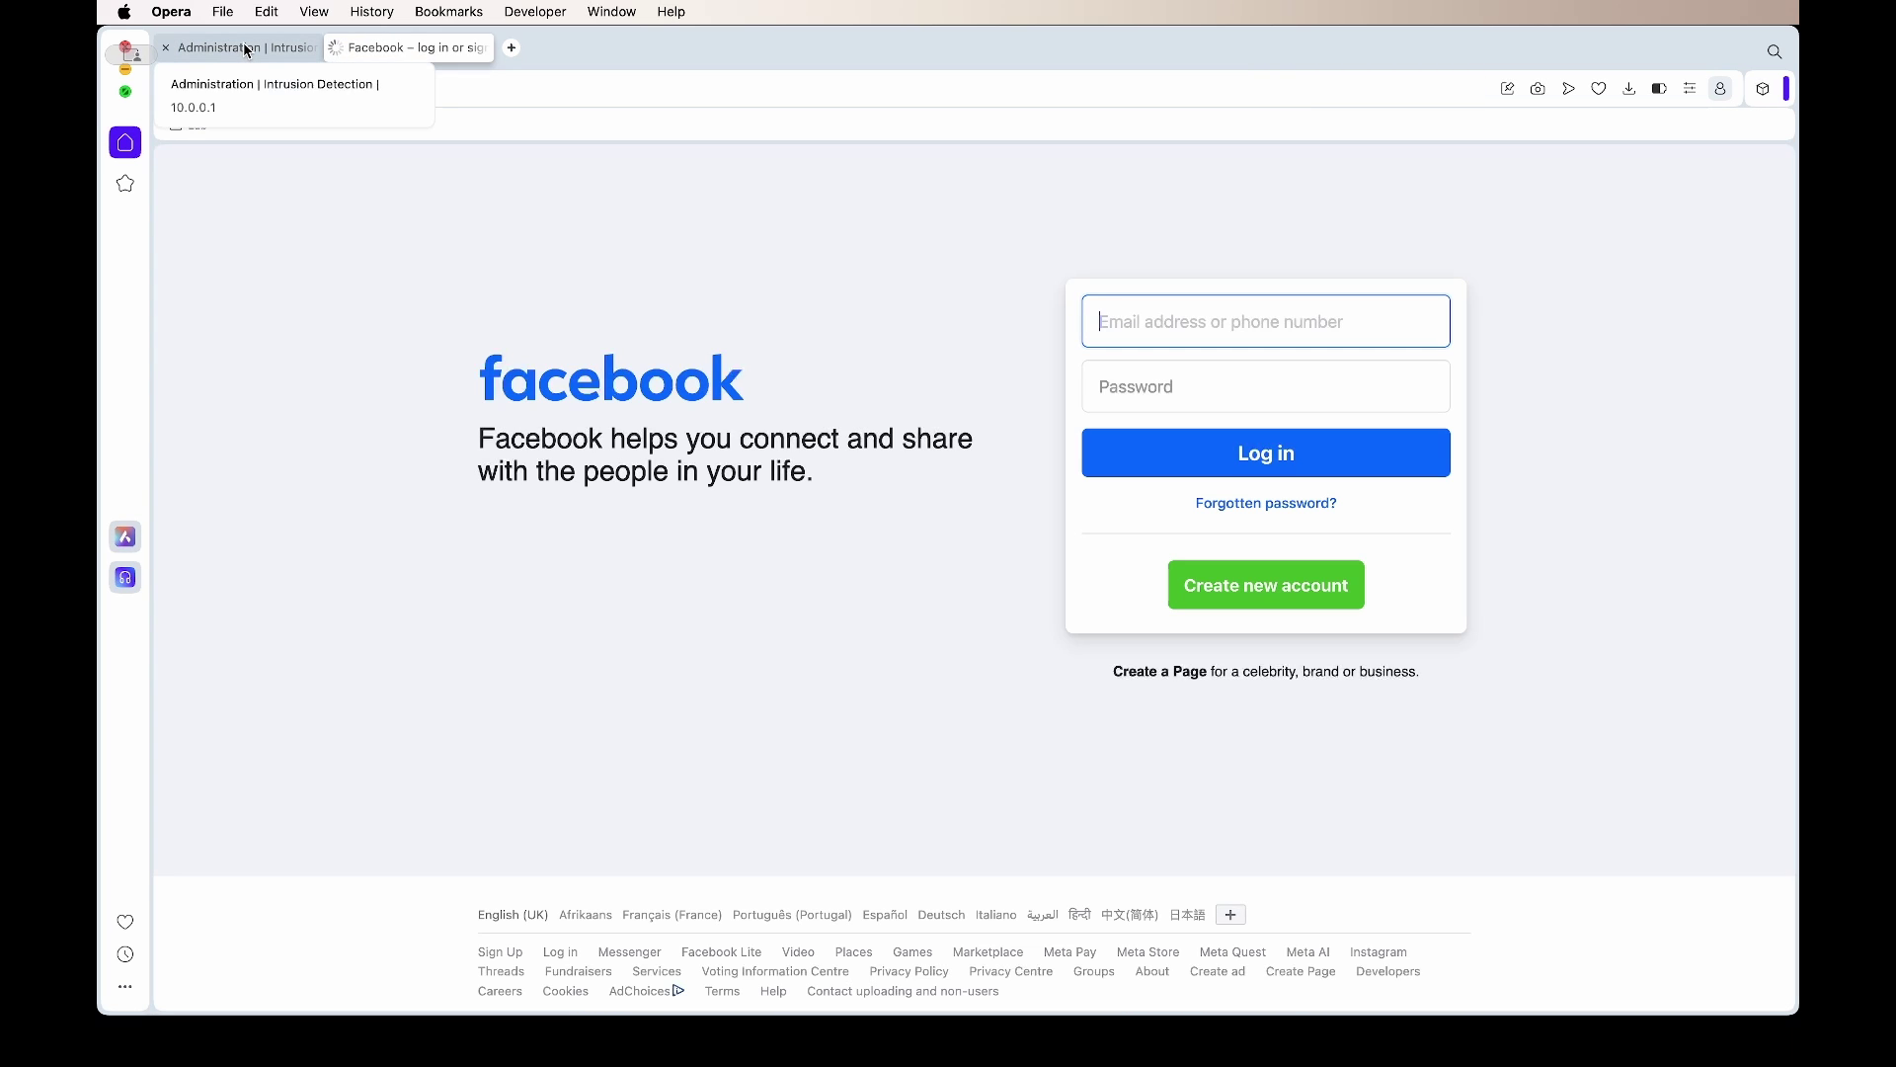
pyautogui.click(245, 49)
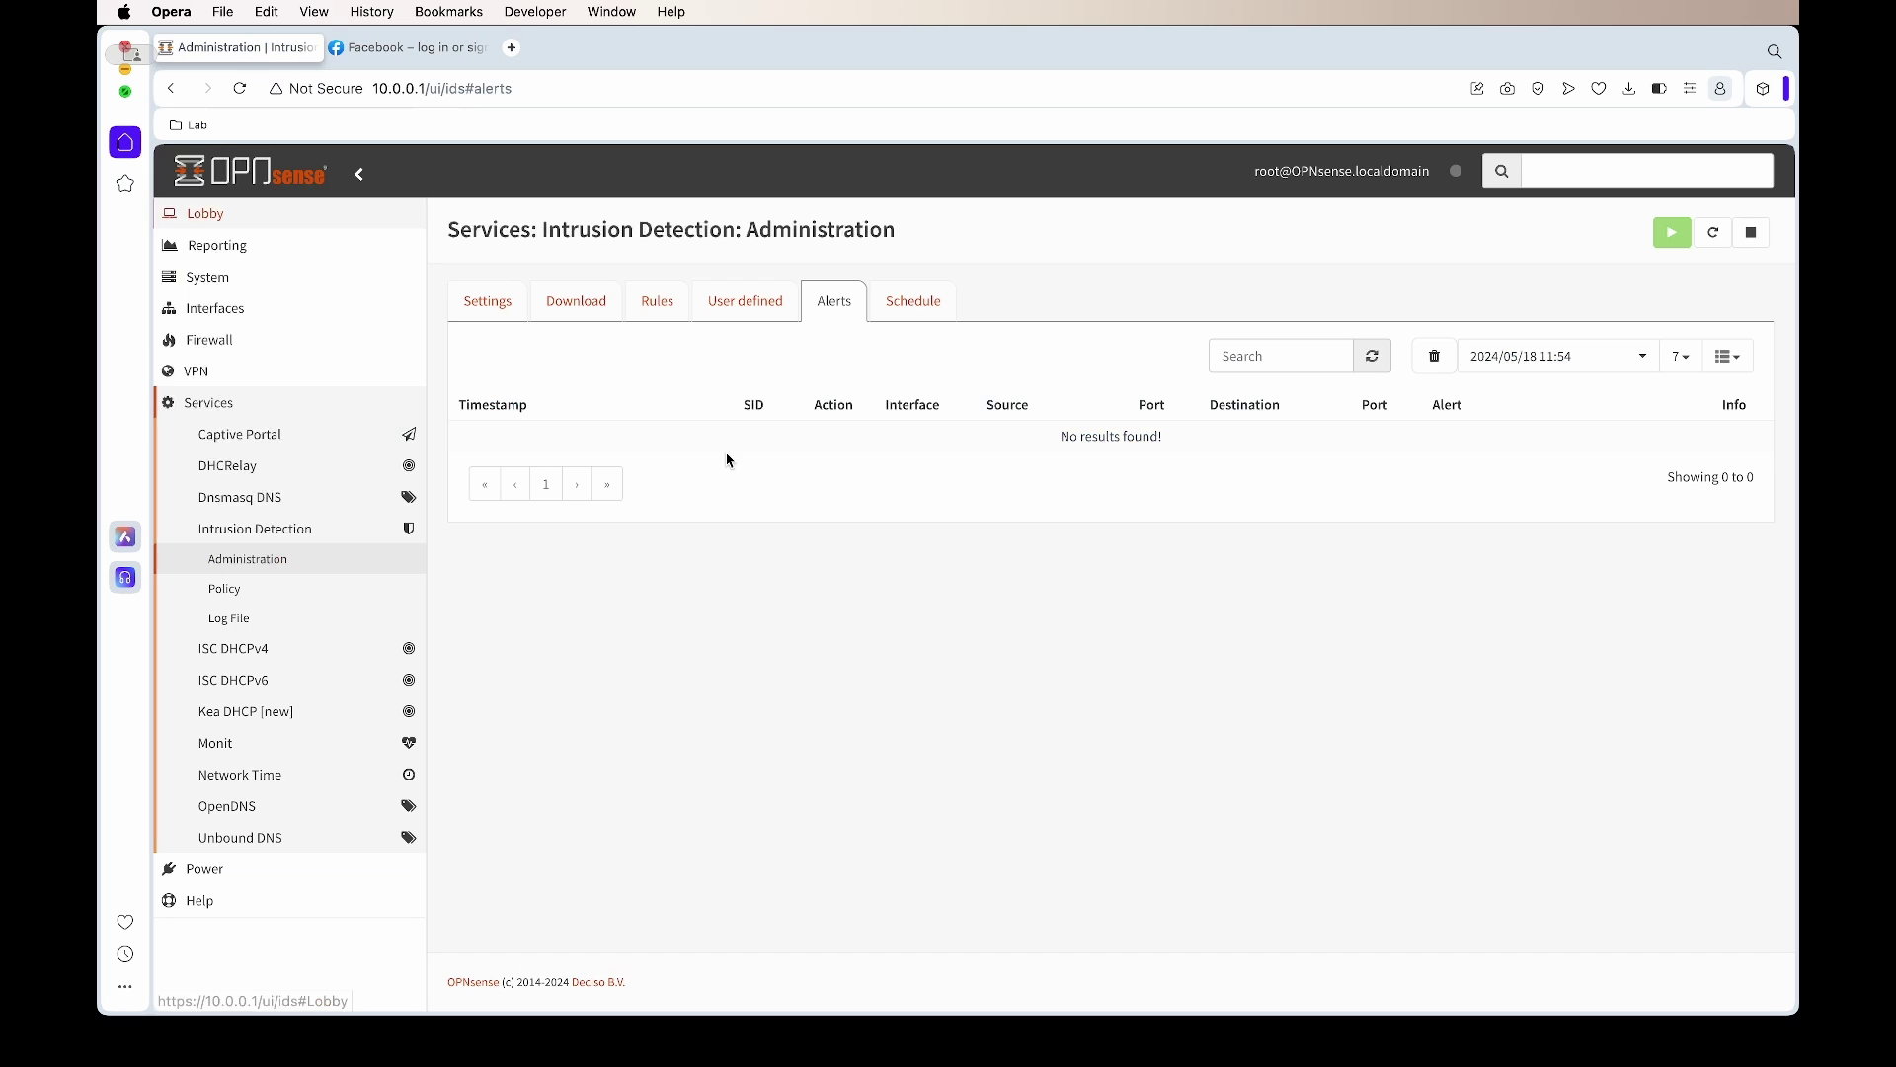
pyautogui.click(1374, 357)
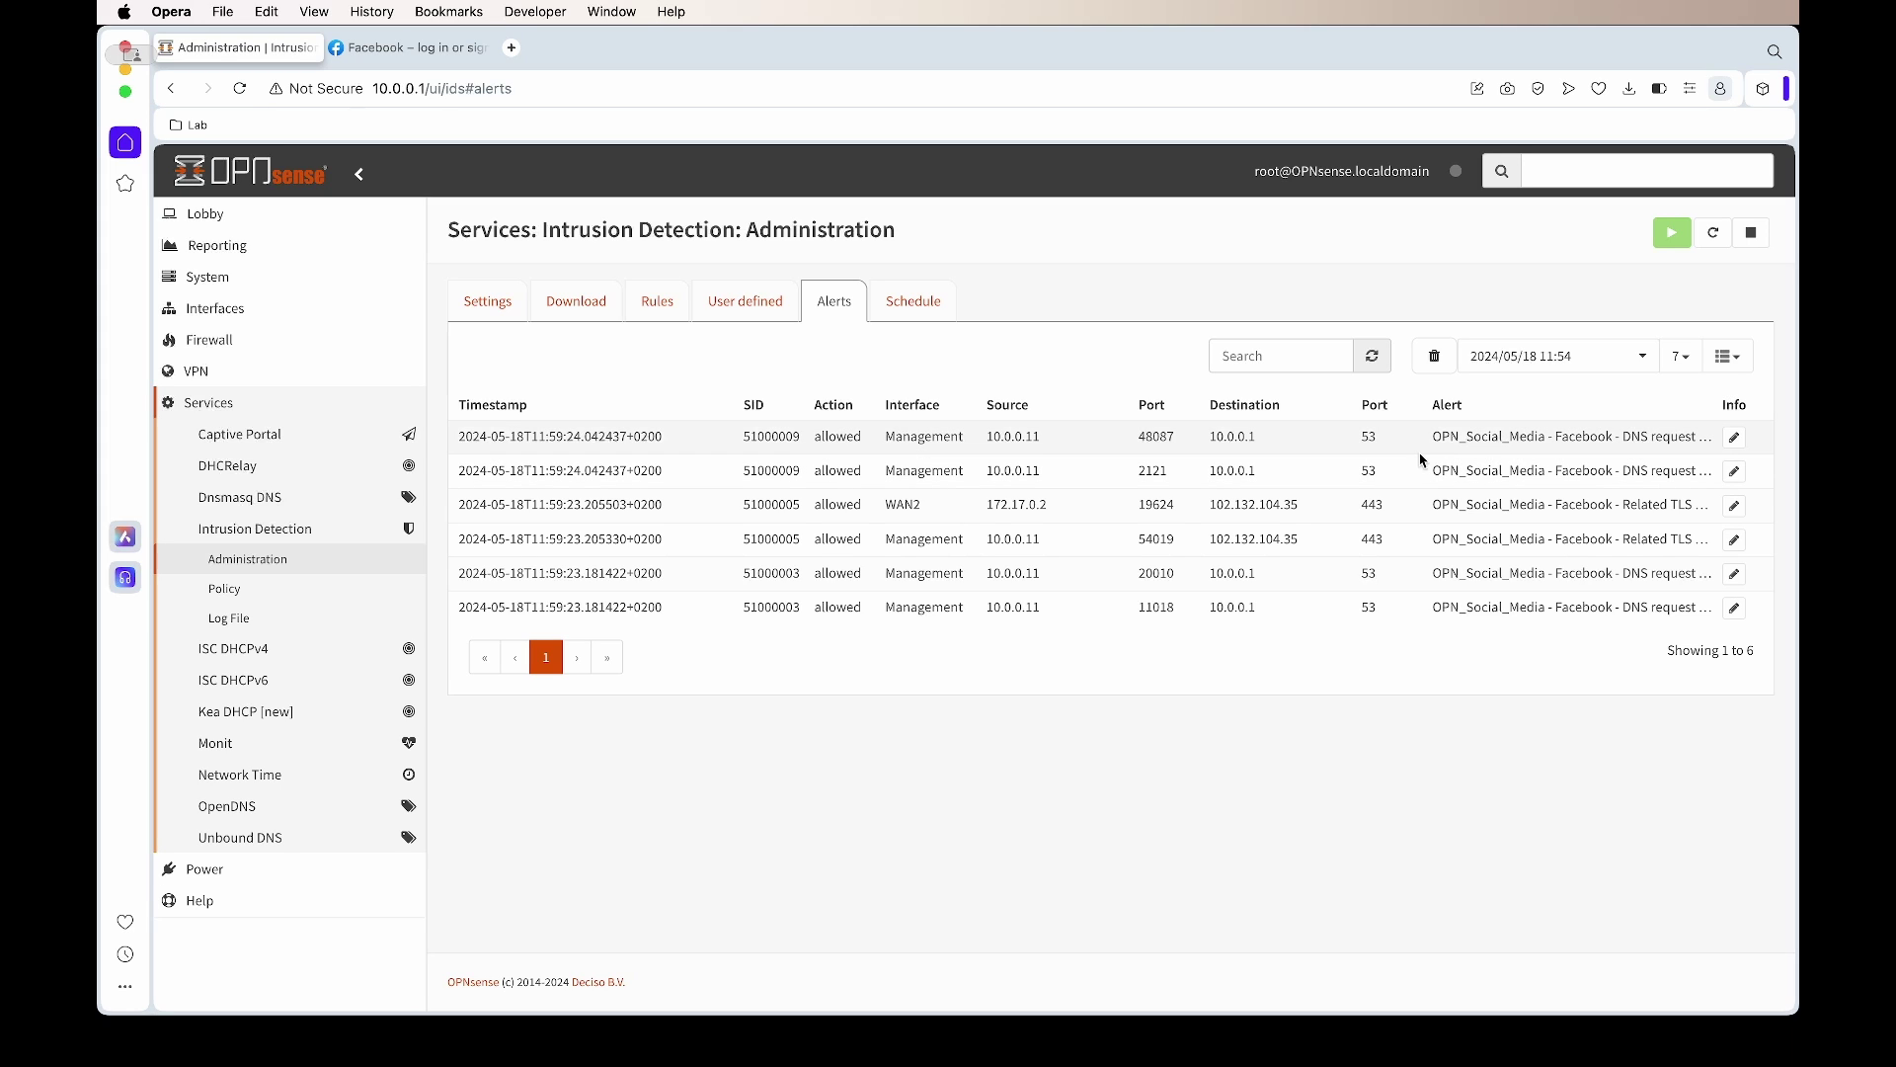
# Set rule 51000009's action to Drop from its alert details and apply the rule change.
pyautogui.click(1736, 438)
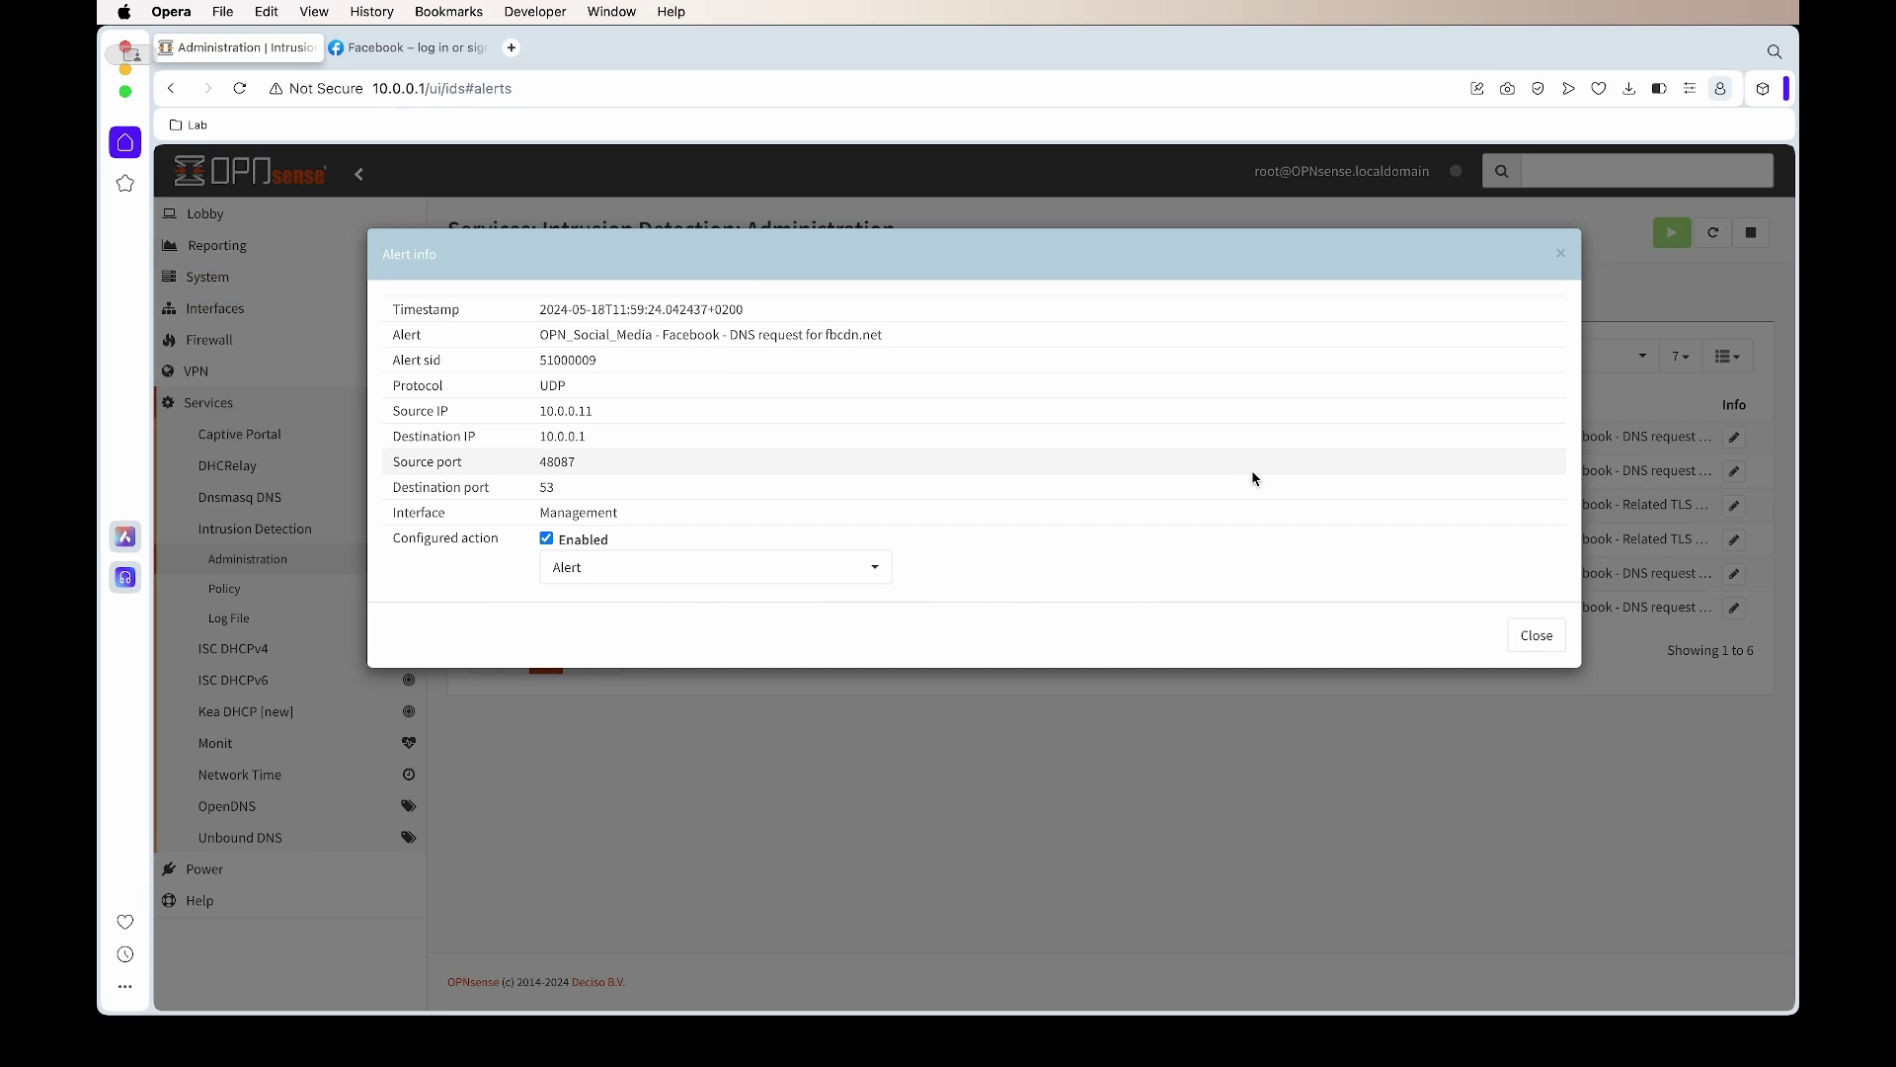
pyautogui.click(875, 569)
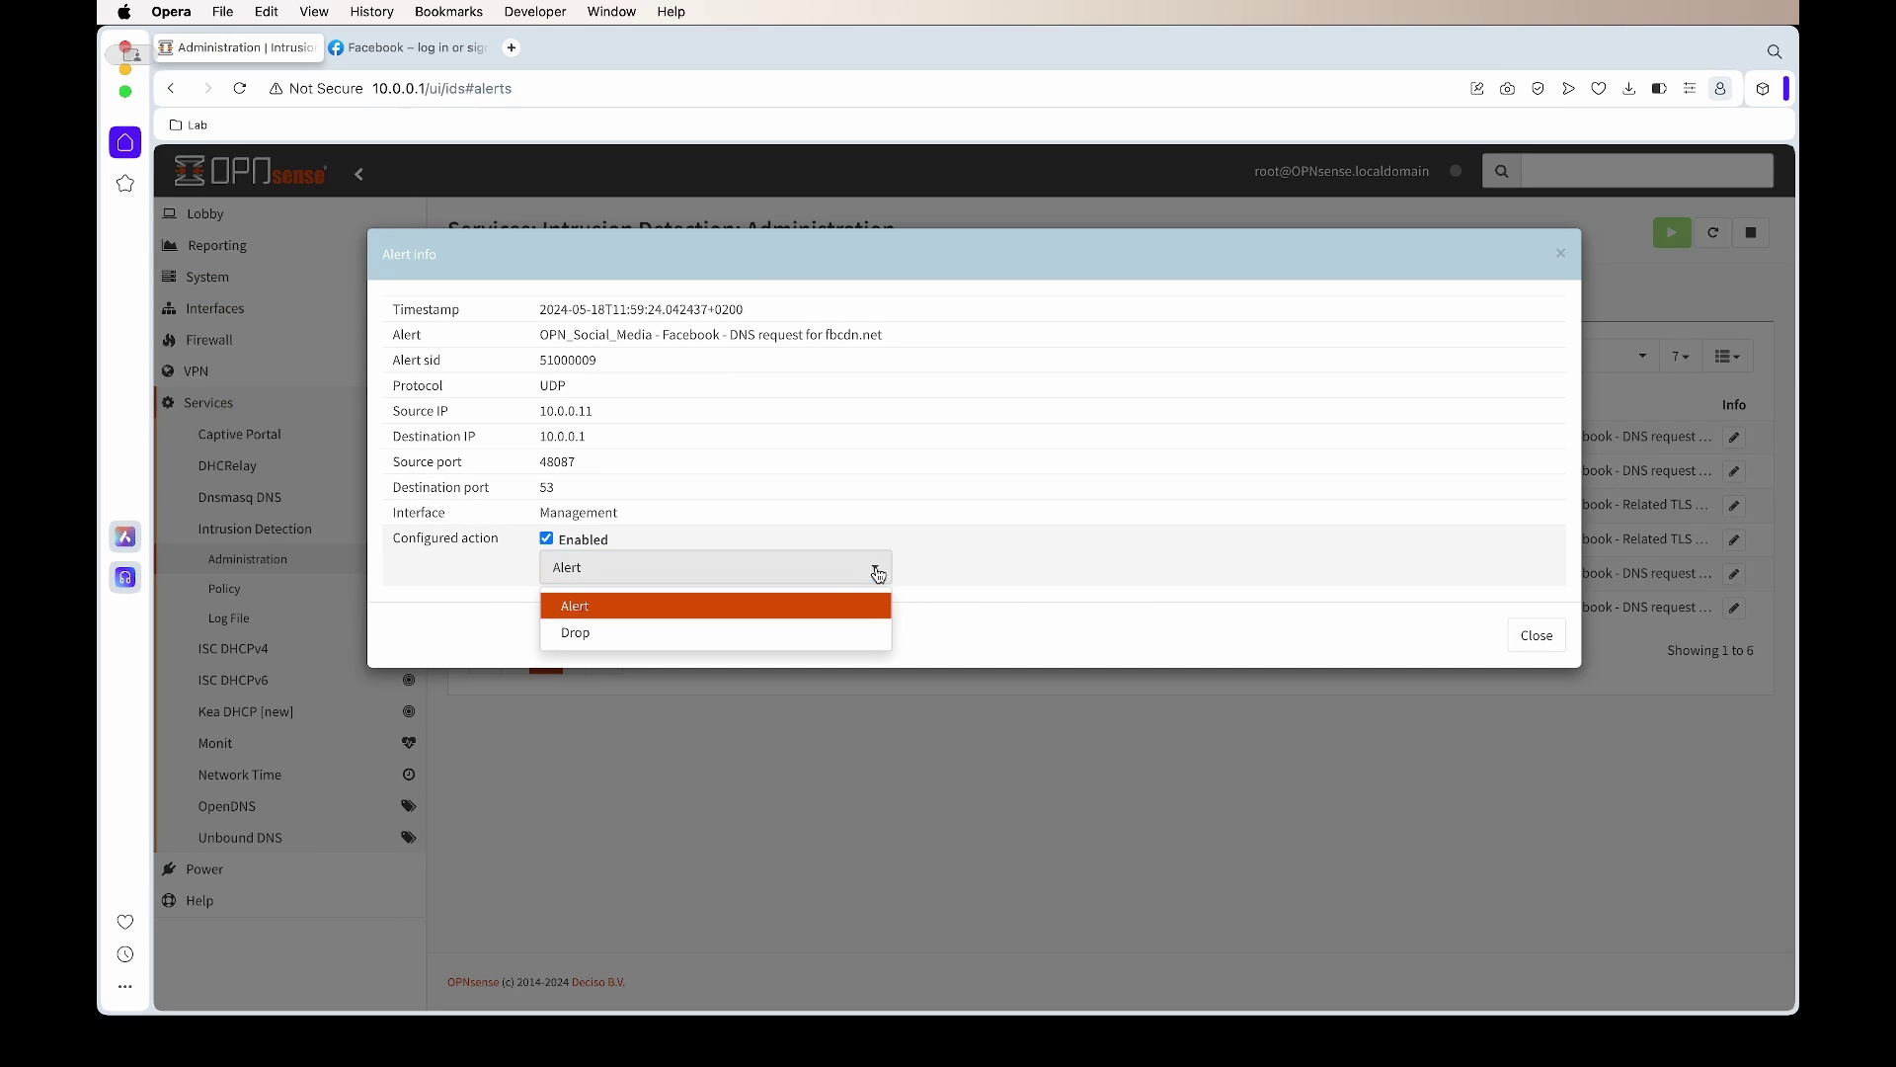
pyautogui.click(709, 637)
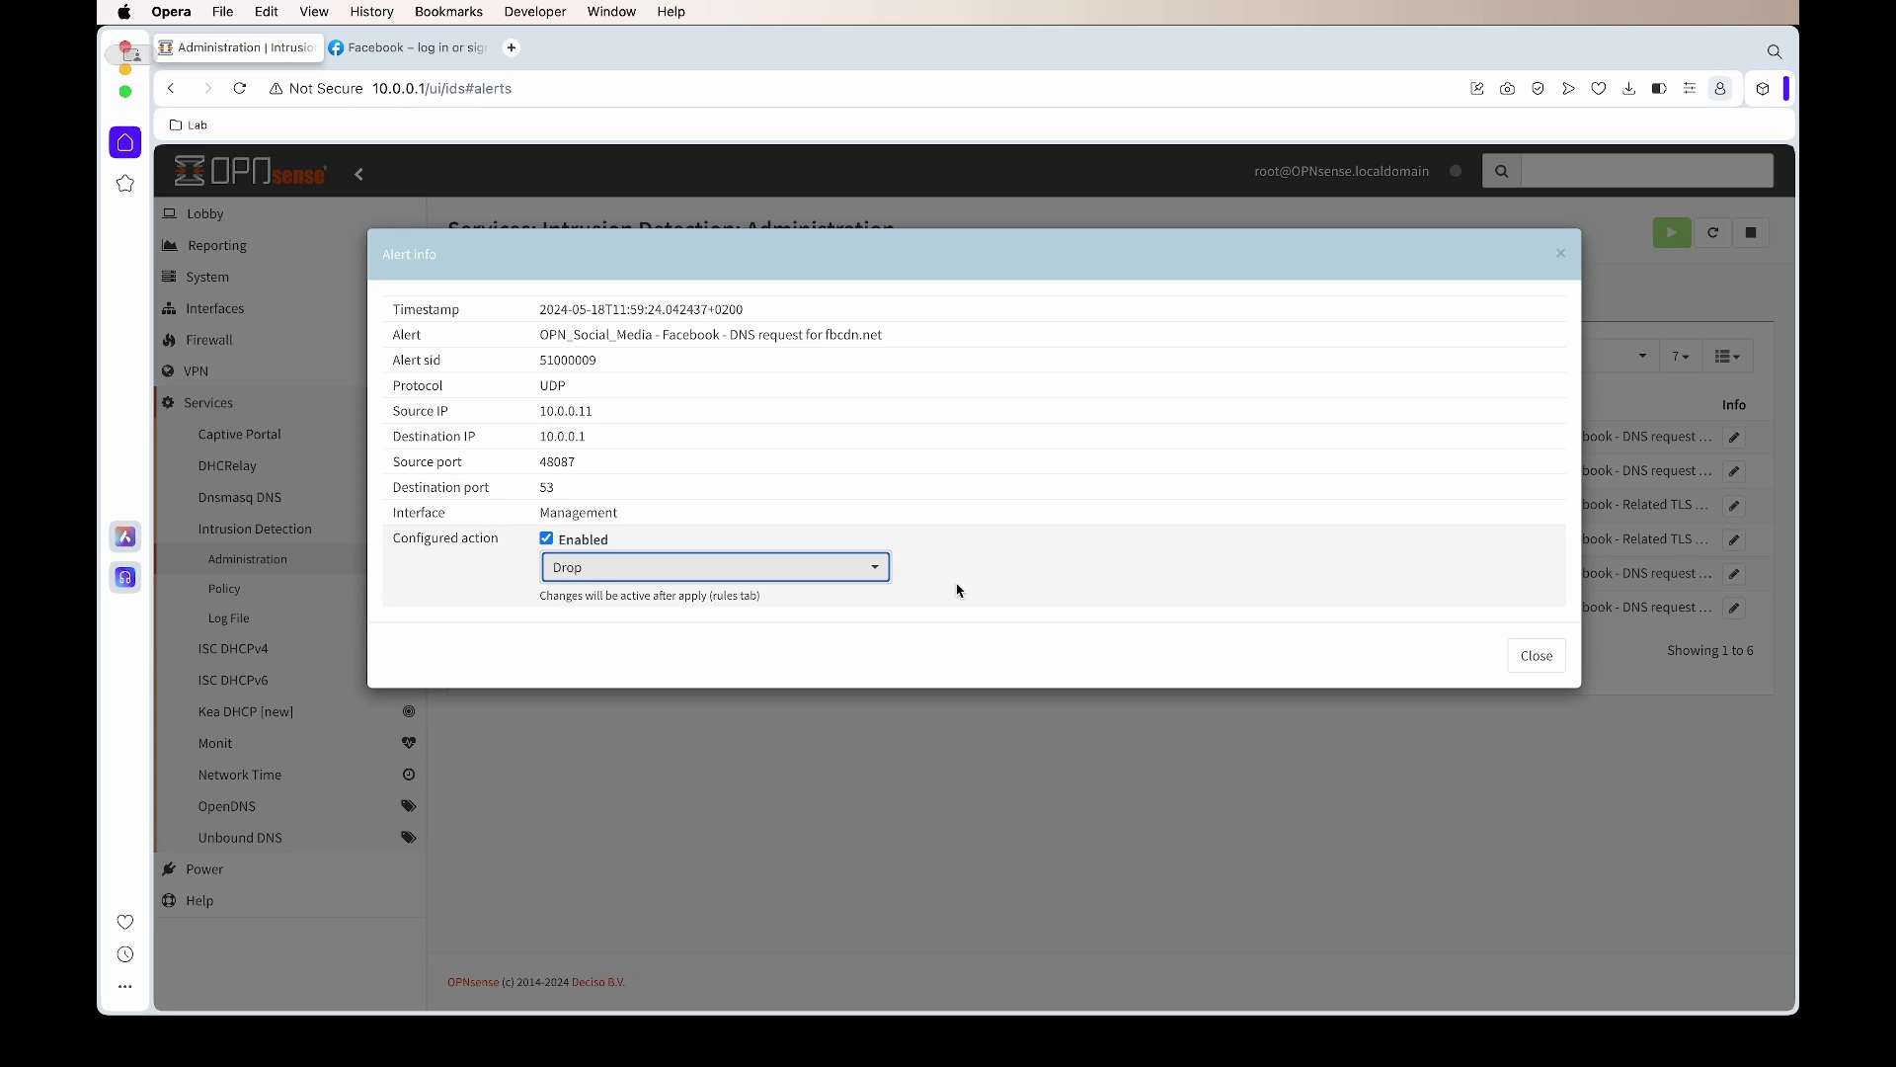
pyautogui.click(1537, 654)
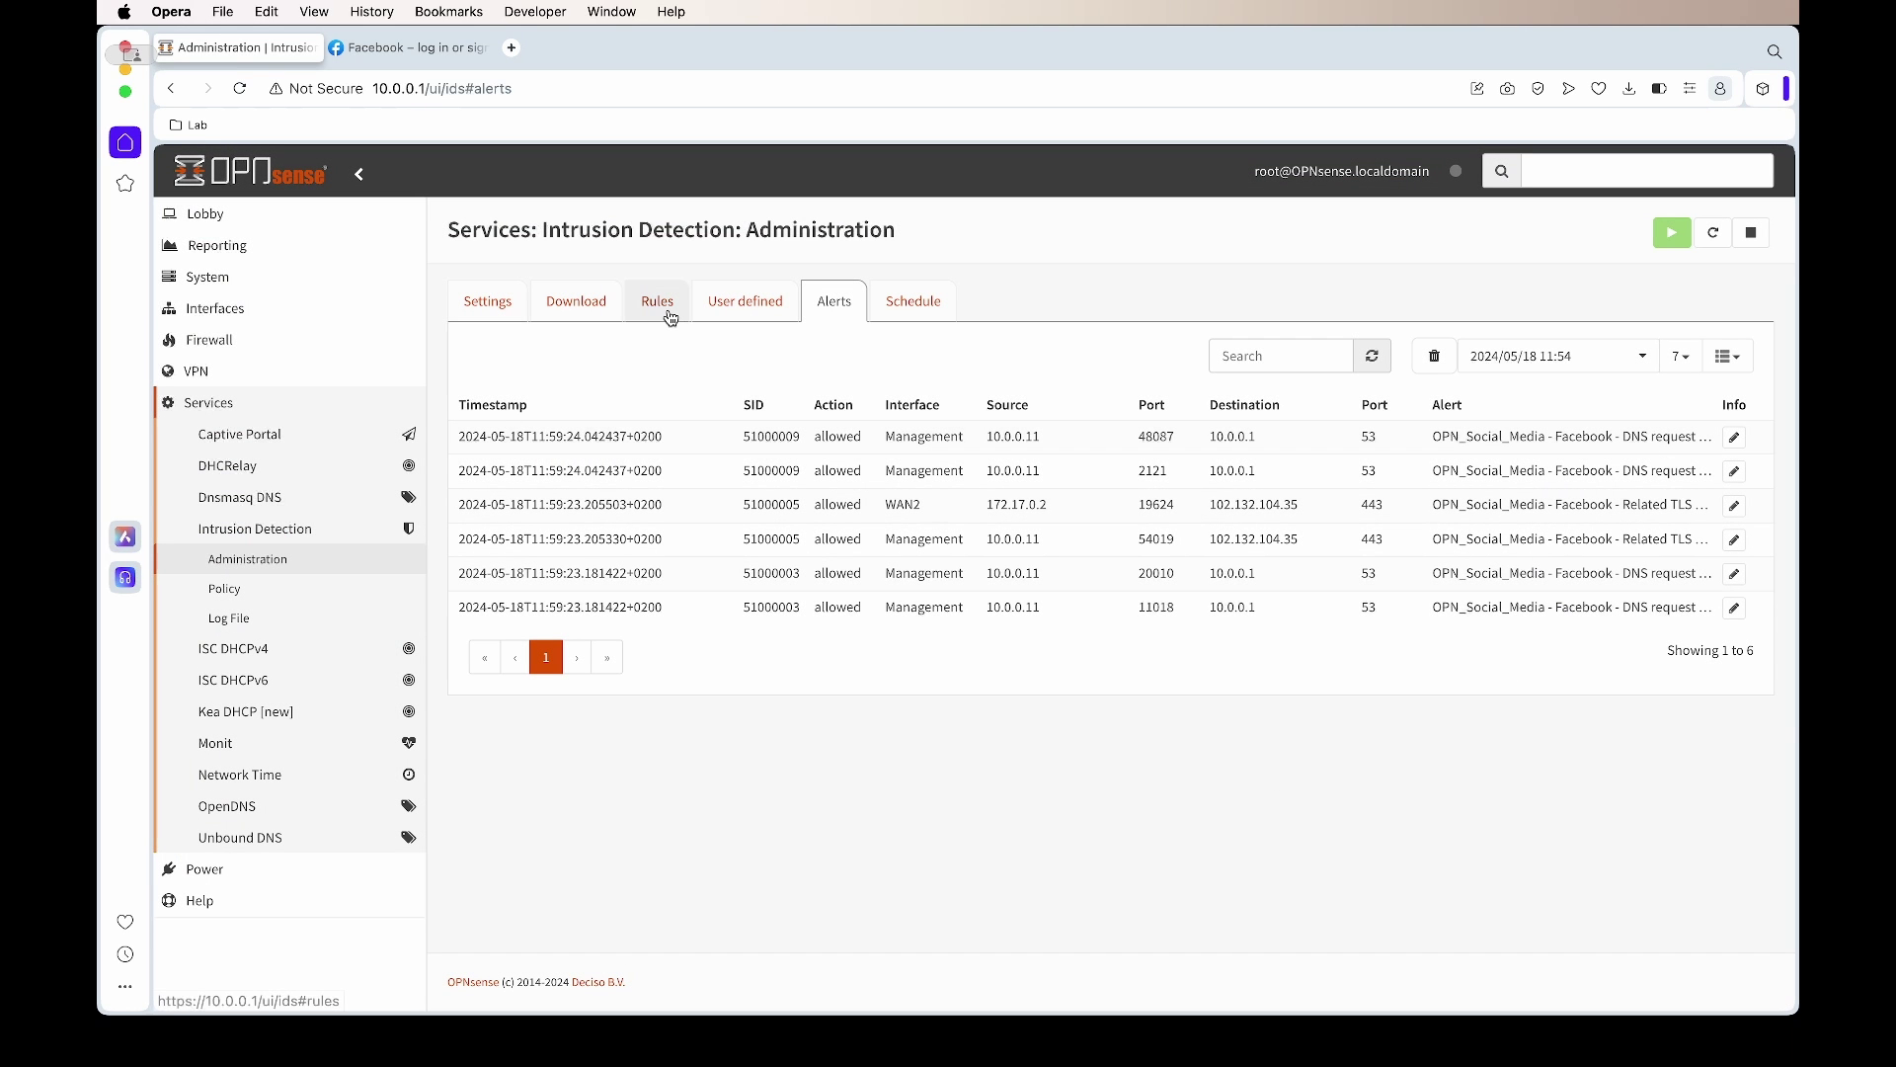
pyautogui.click(667, 306)
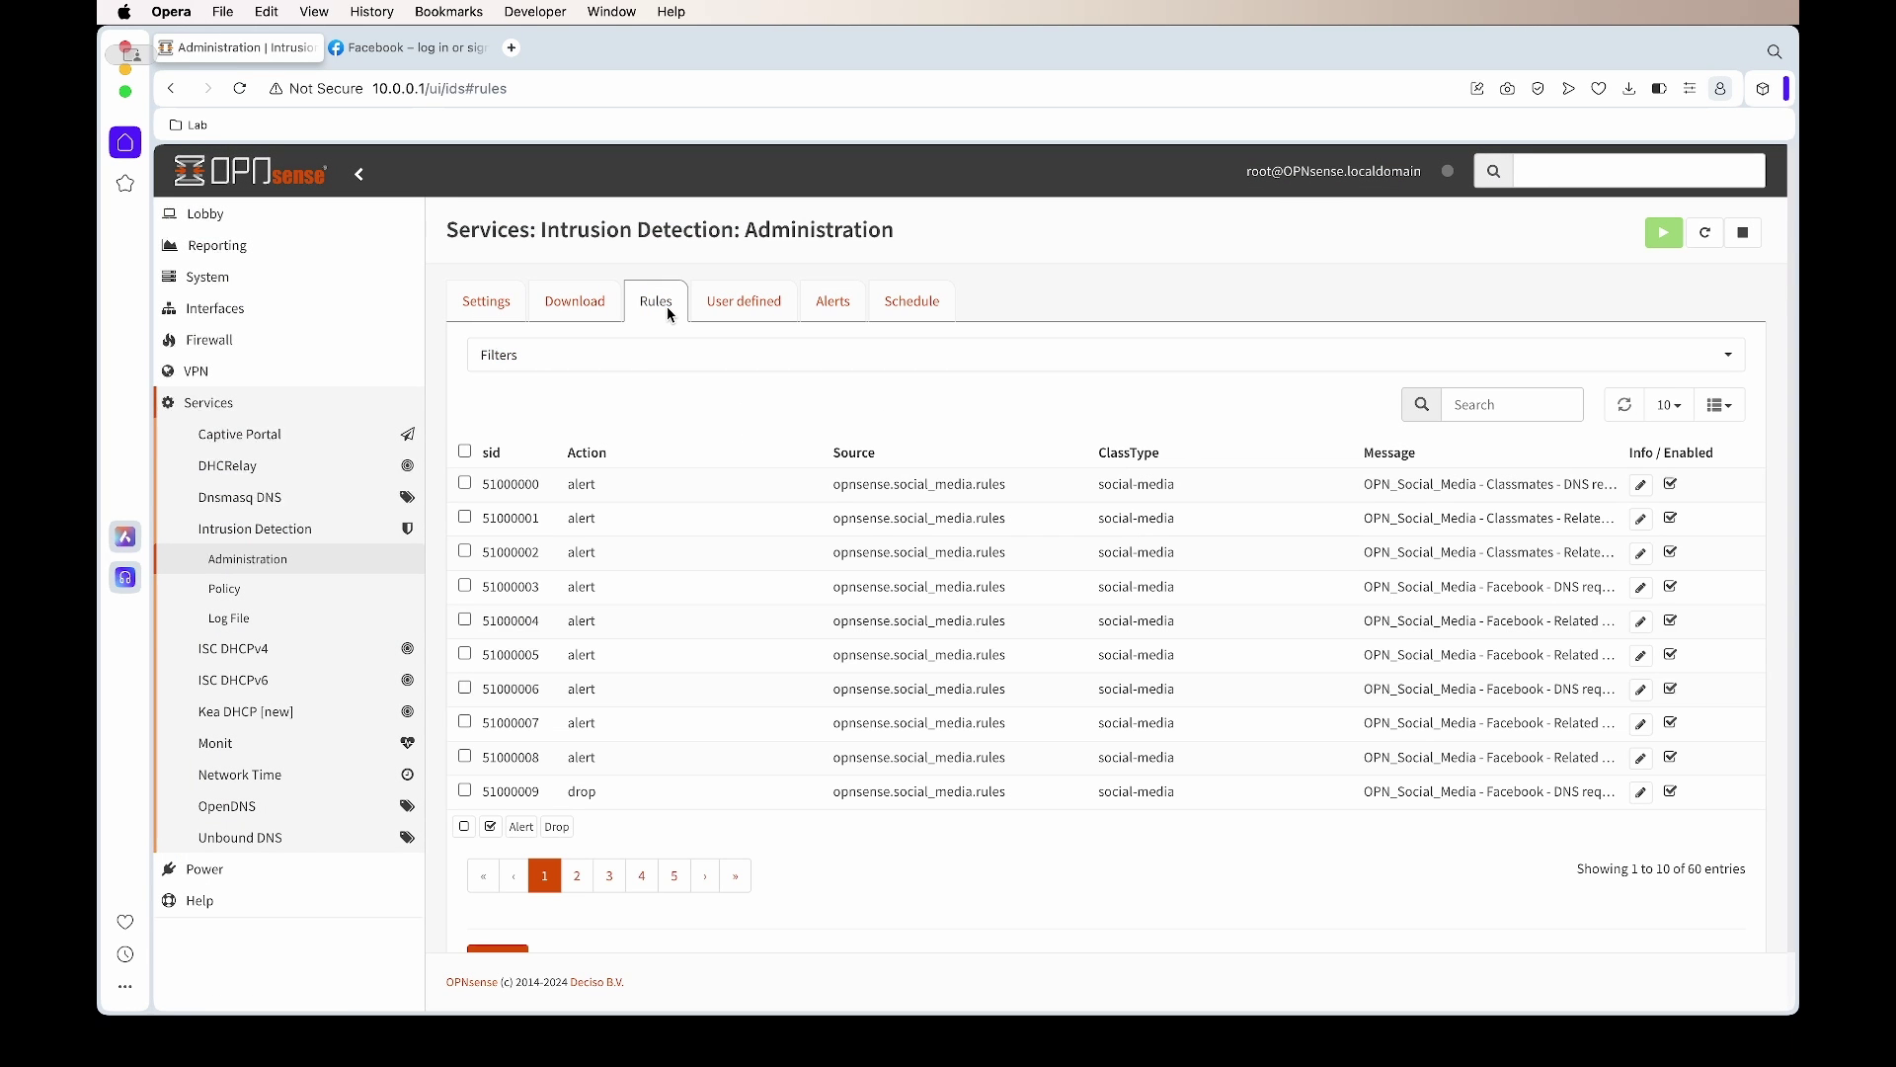
pyautogui.scroll(-1, 592, 671)
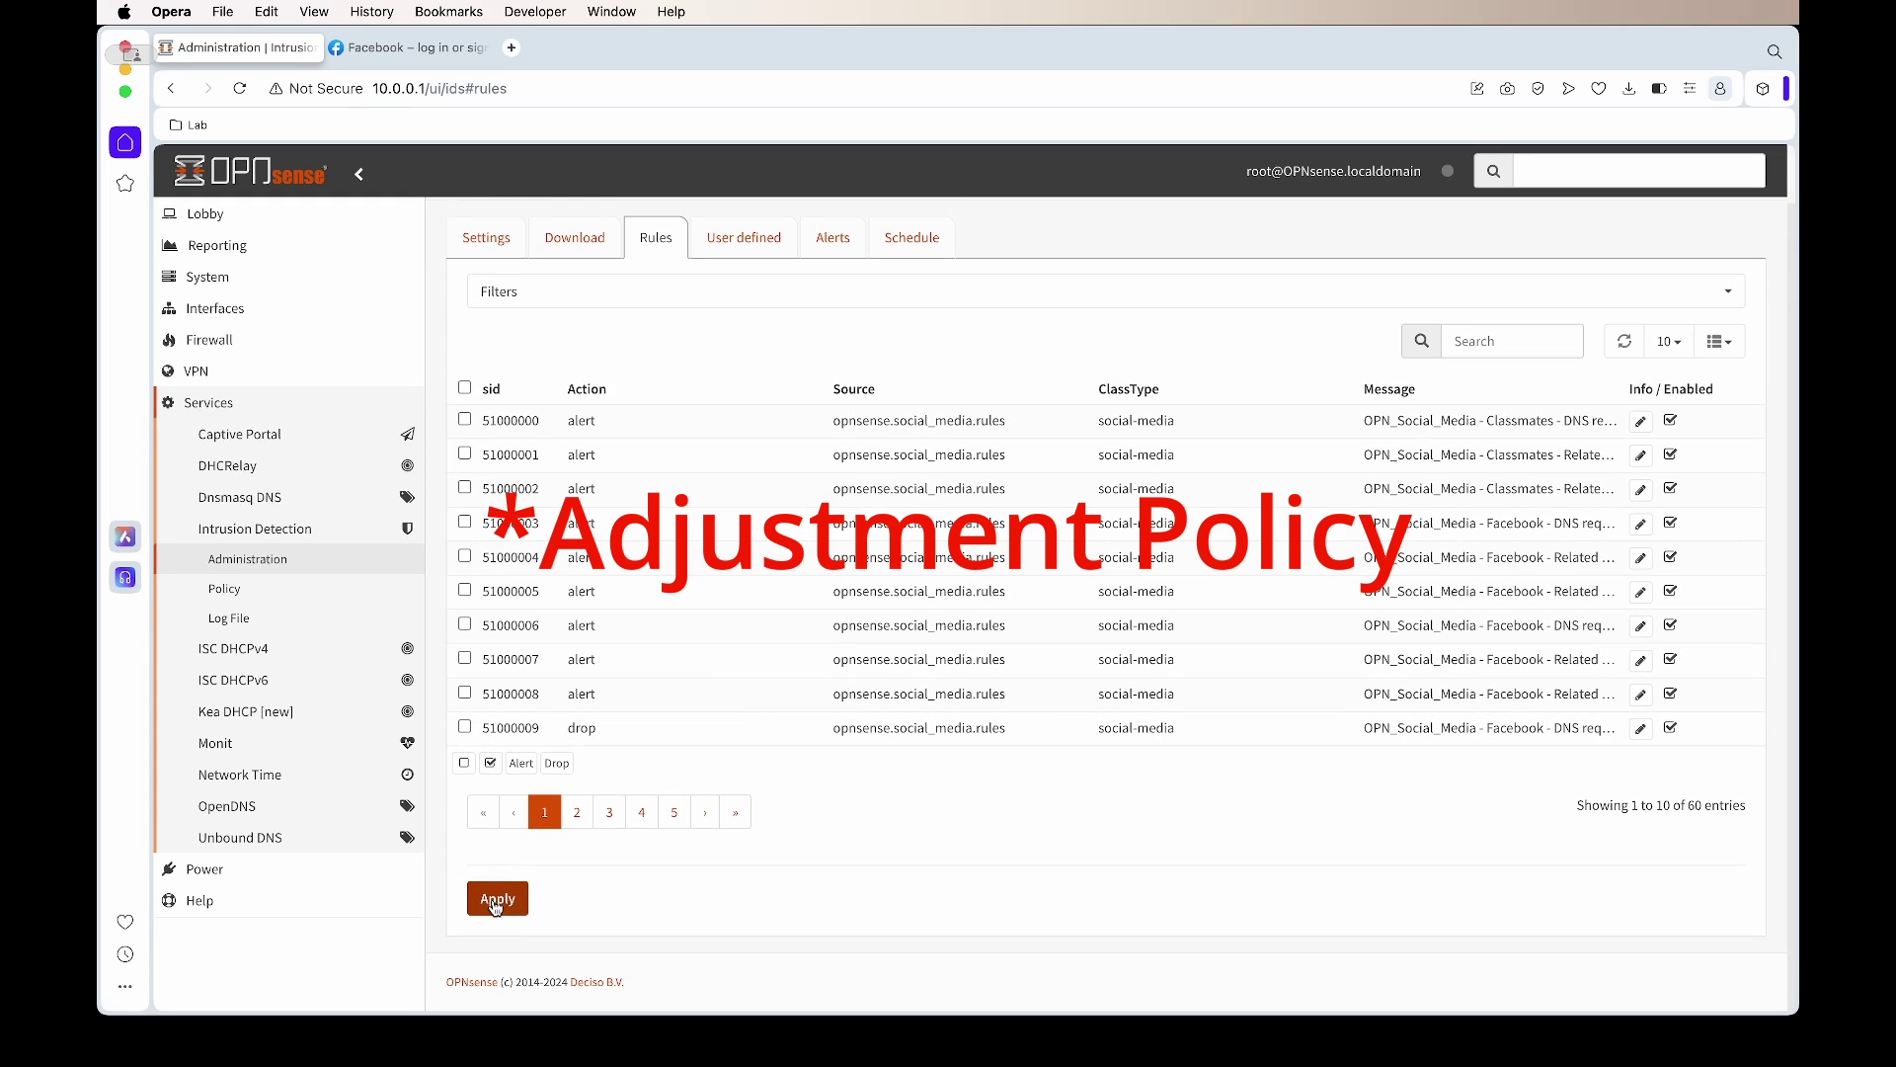
pyautogui.click(497, 899)
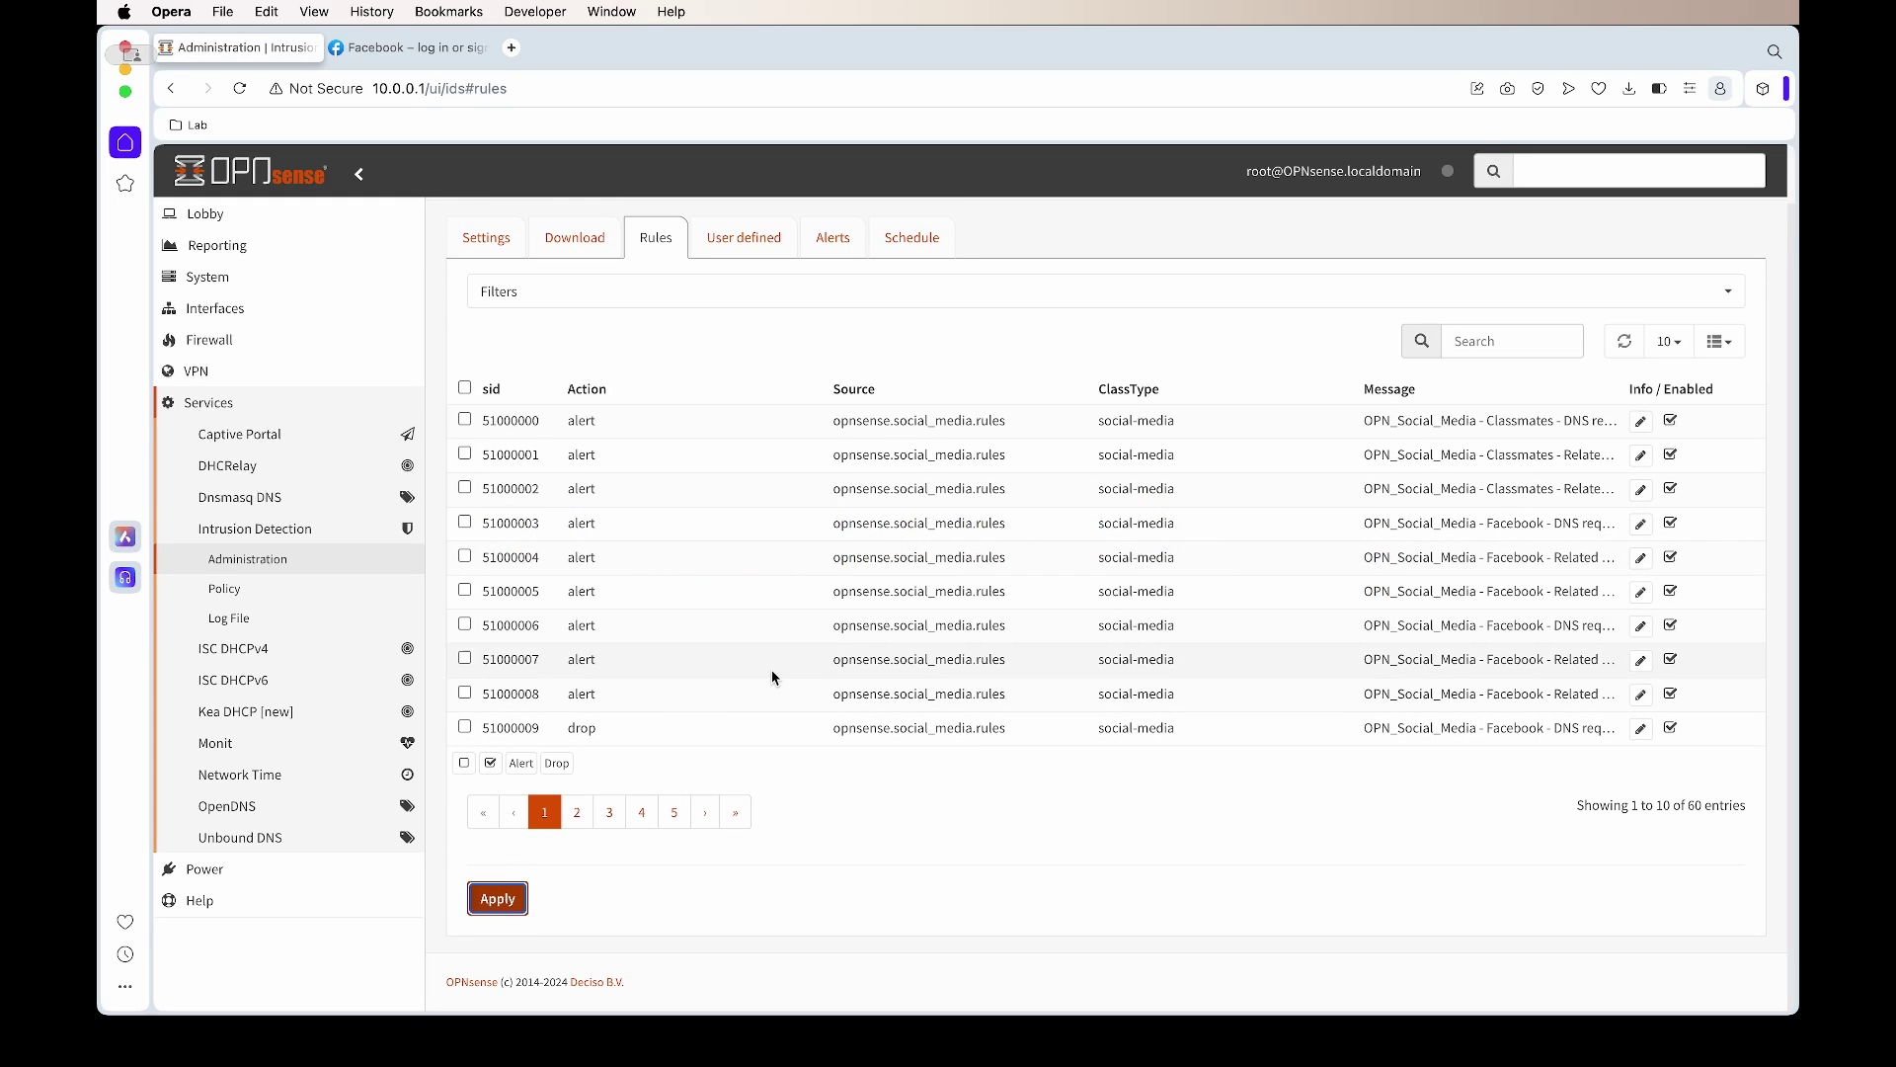
pyautogui.scroll(1, 772, 675)
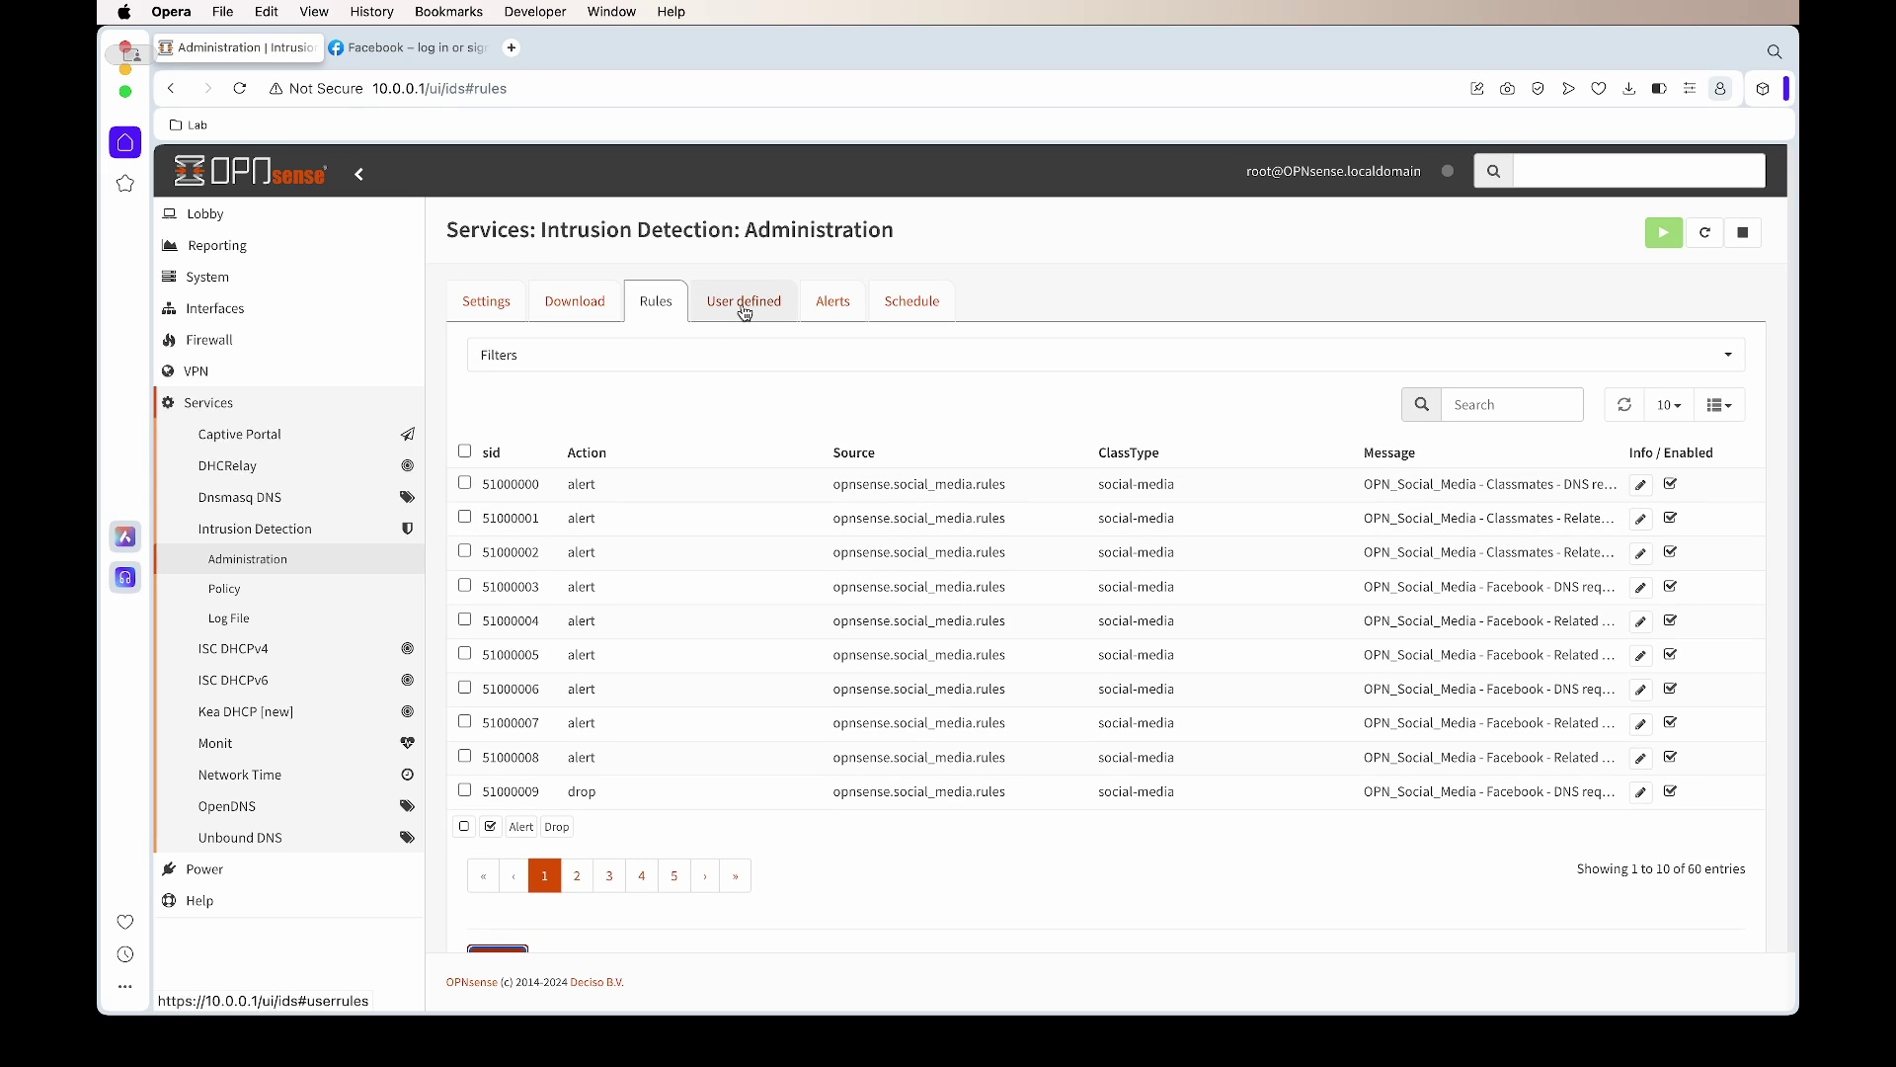
# Confirm SID 51000009 is set to Drop under Policy's Rule adjustments, then view Administration's Rules list.
pyautogui.click(309, 595)
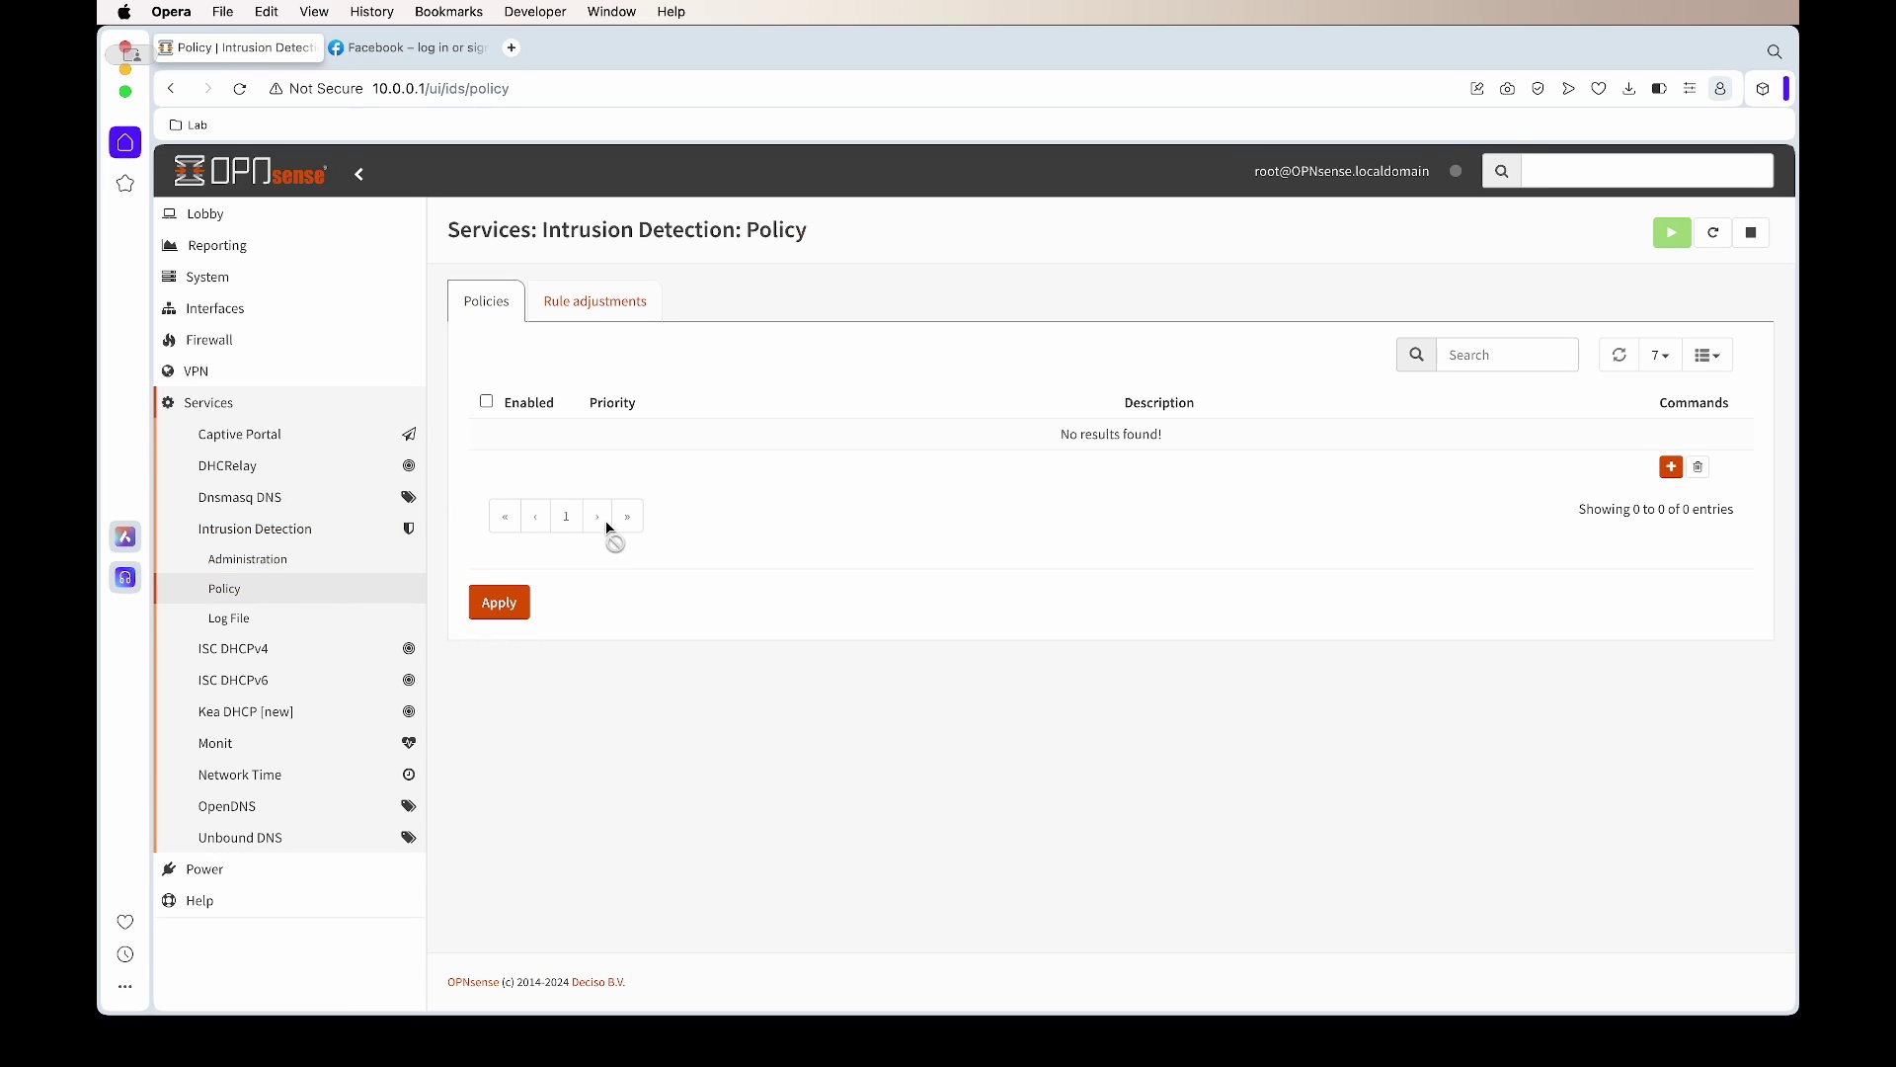
pyautogui.click(623, 318)
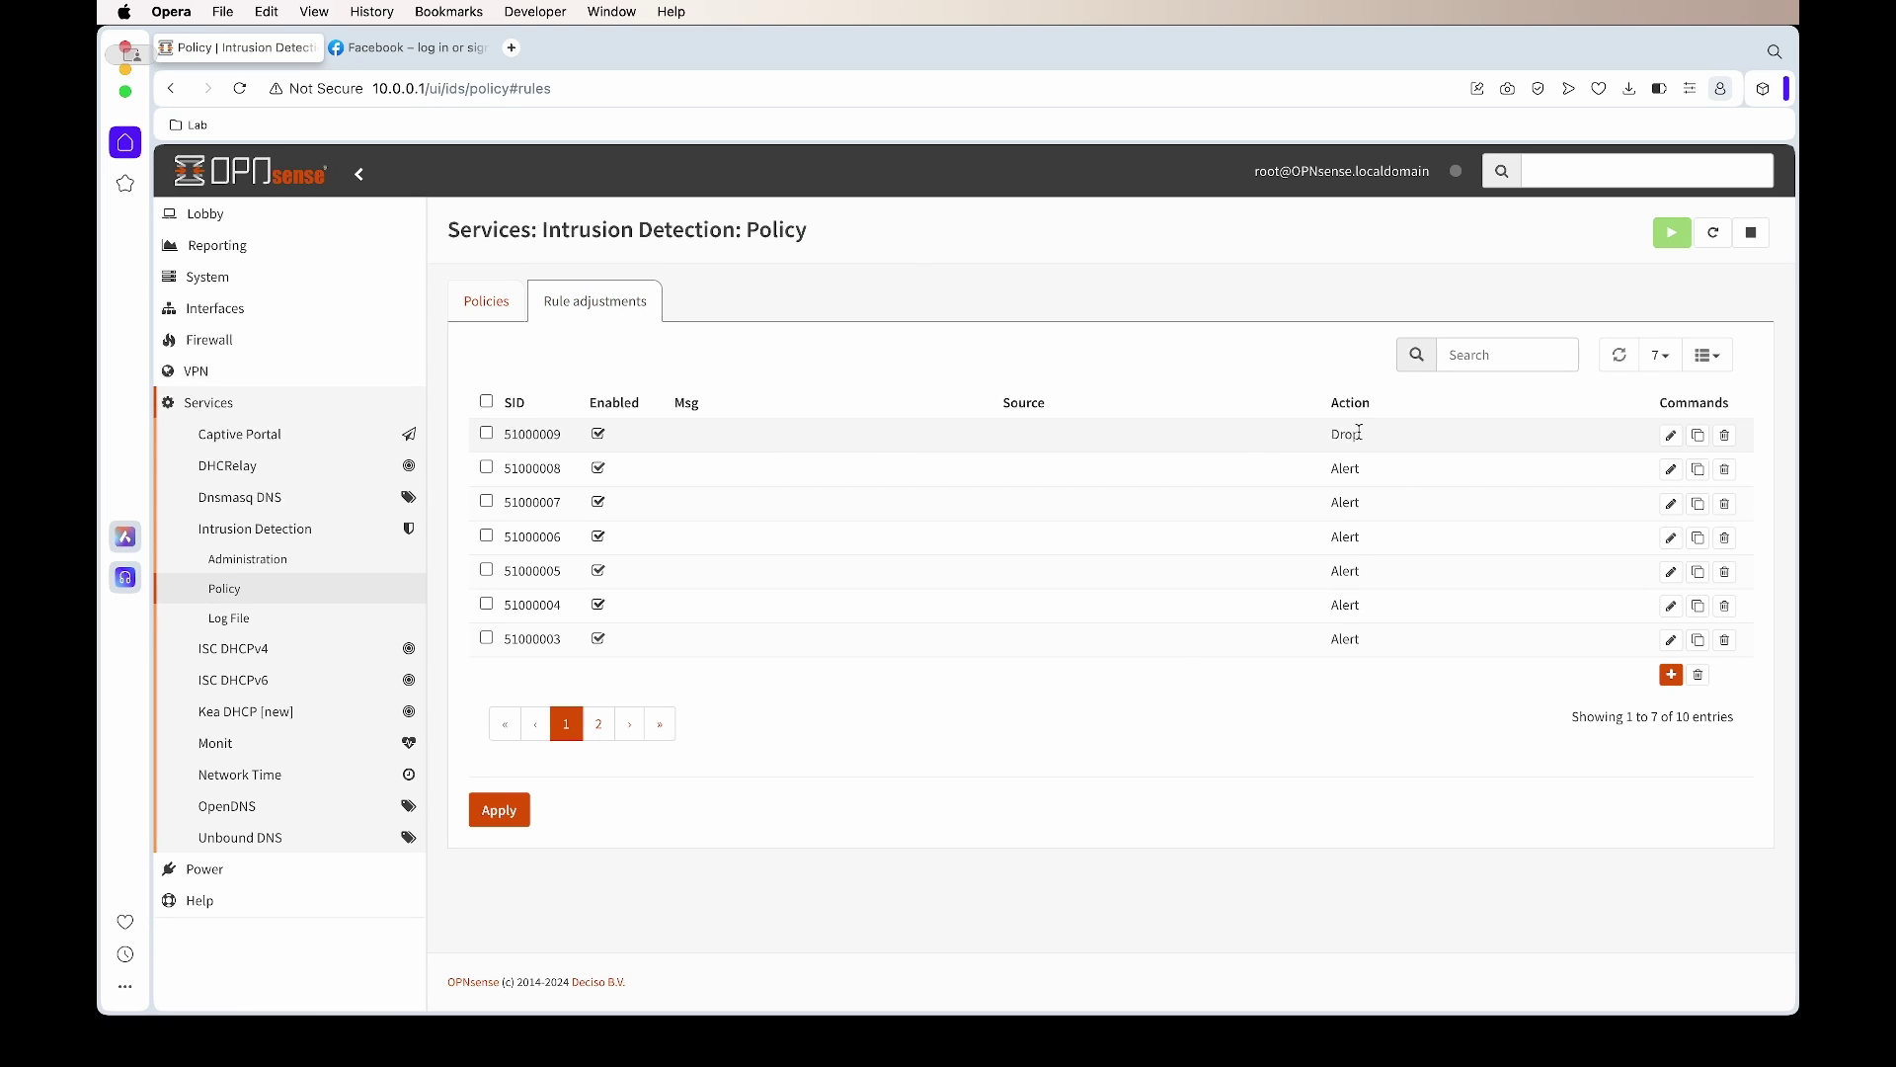
pyautogui.doubleClick(518, 434)
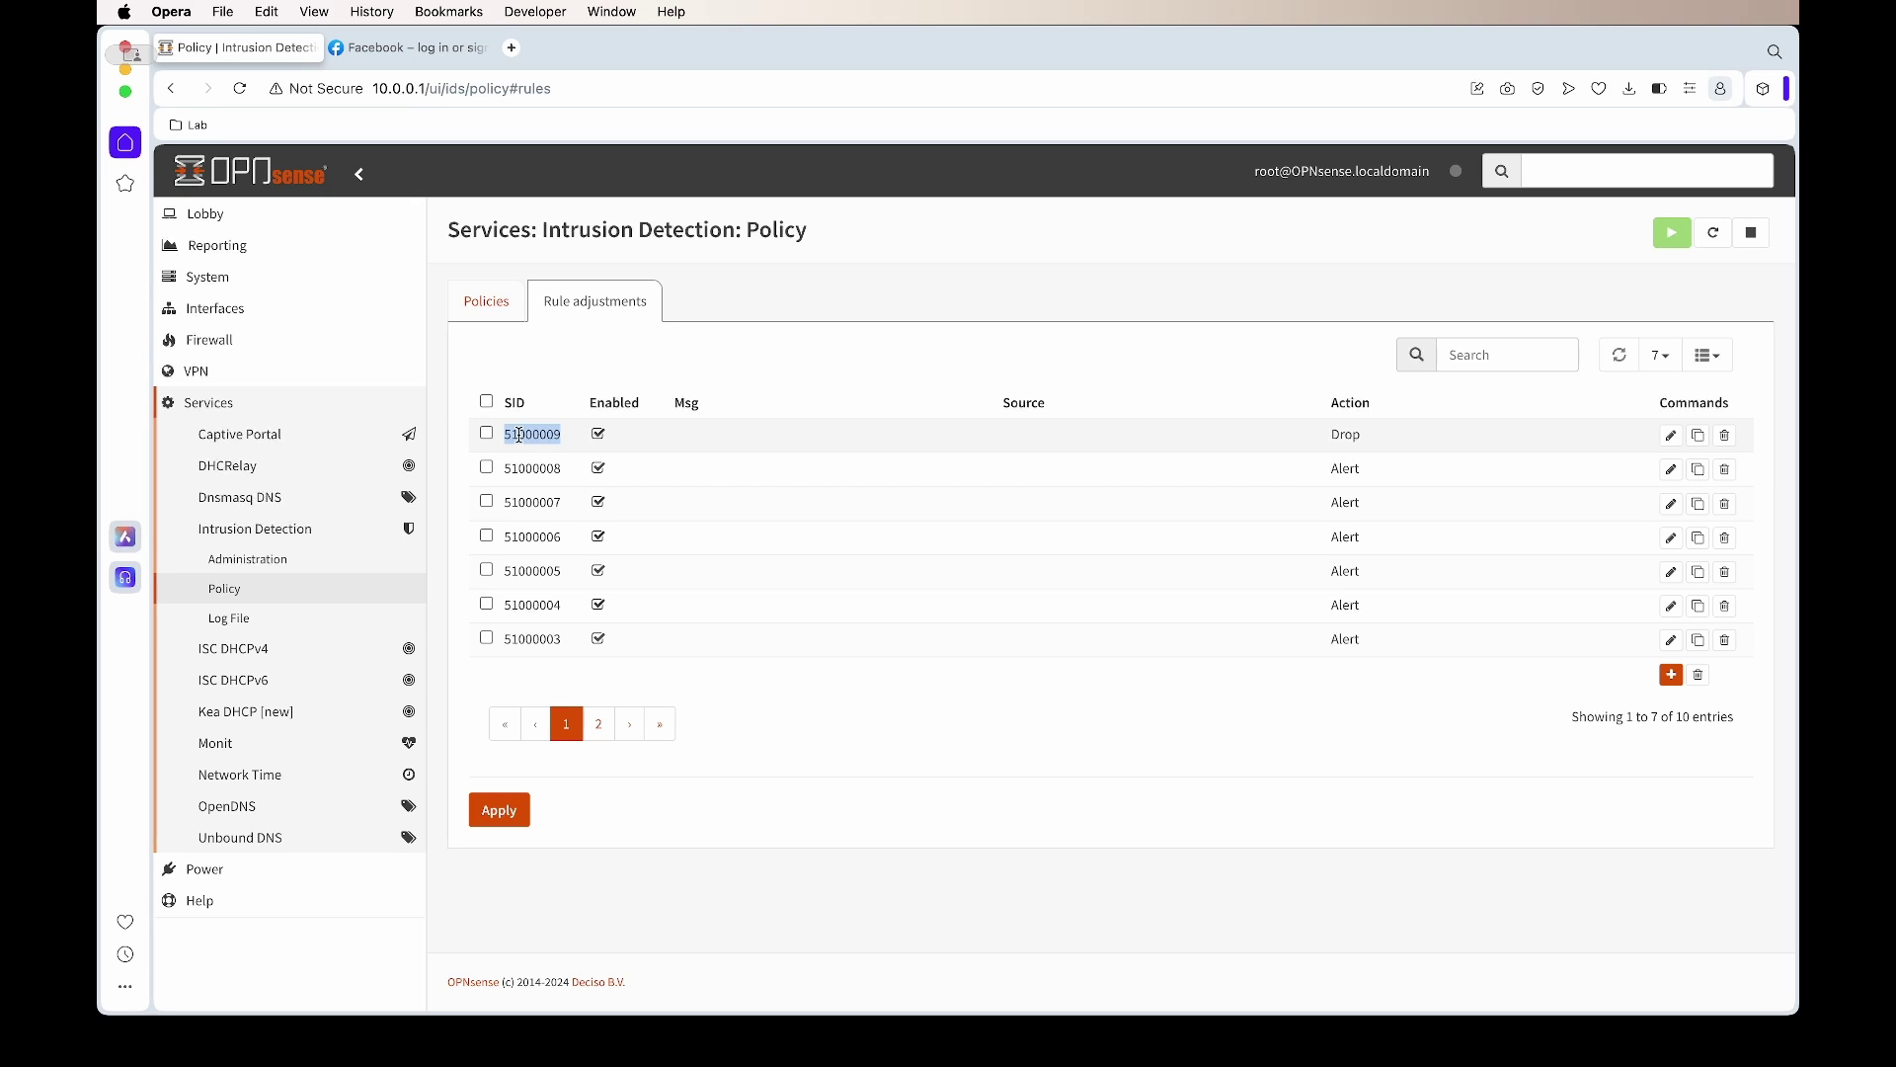
pyautogui.click(333, 568)
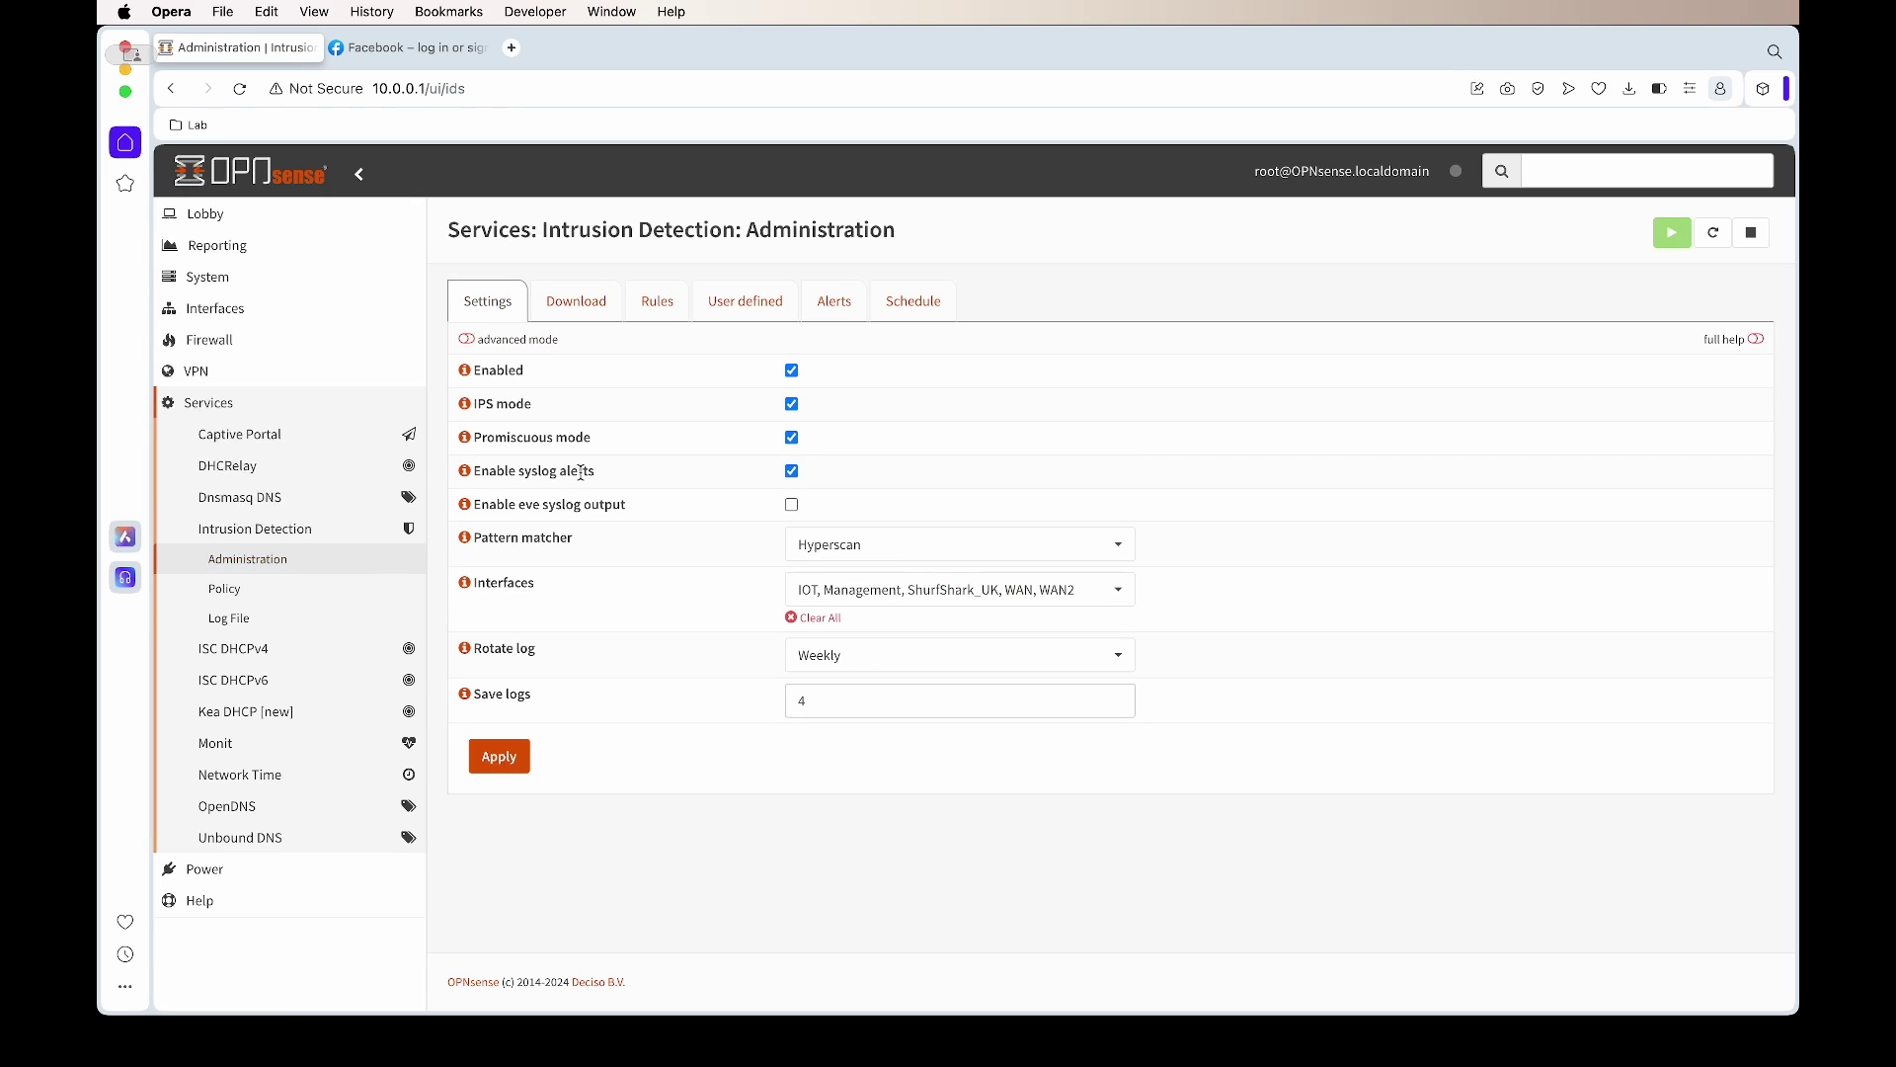
pyautogui.click(658, 310)
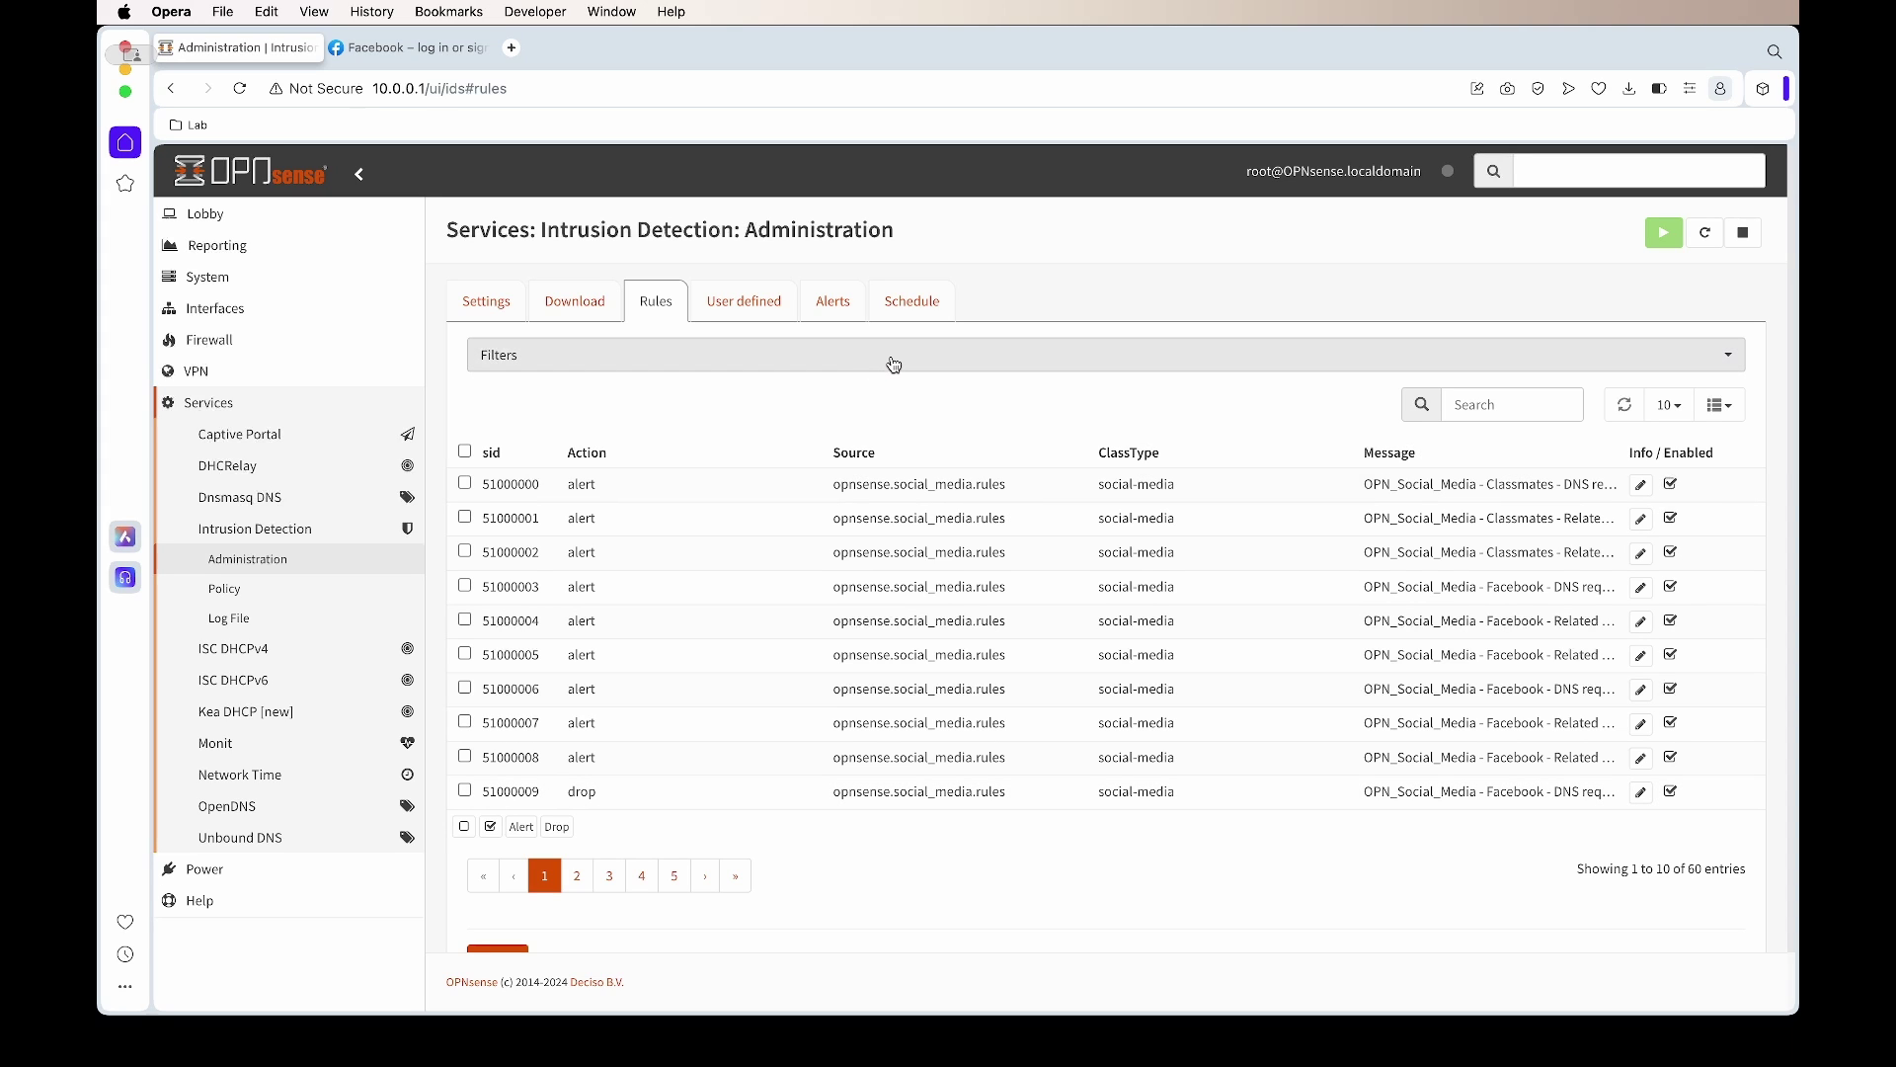
# Reload Facebook to generate new traffic, then refresh the OPNsense Alerts list.
pyautogui.click(837, 309)
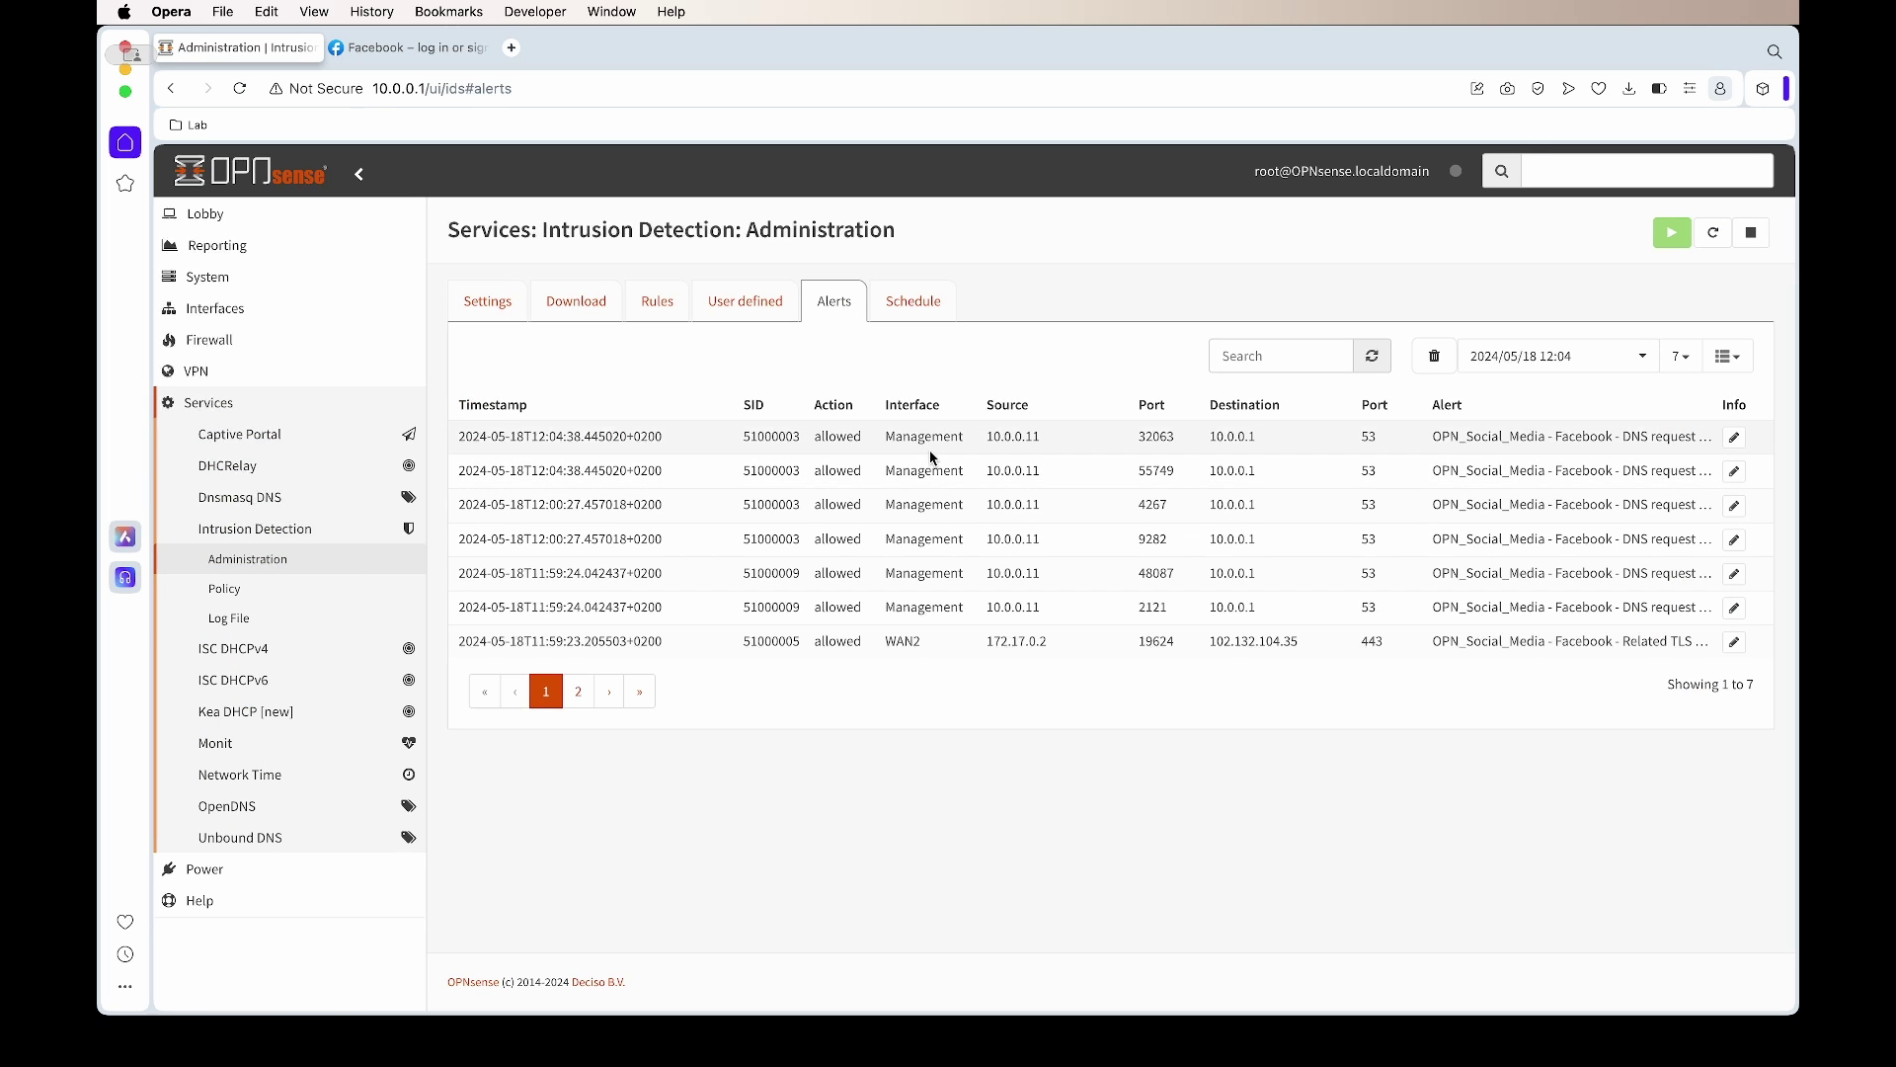
pyautogui.click(410, 47)
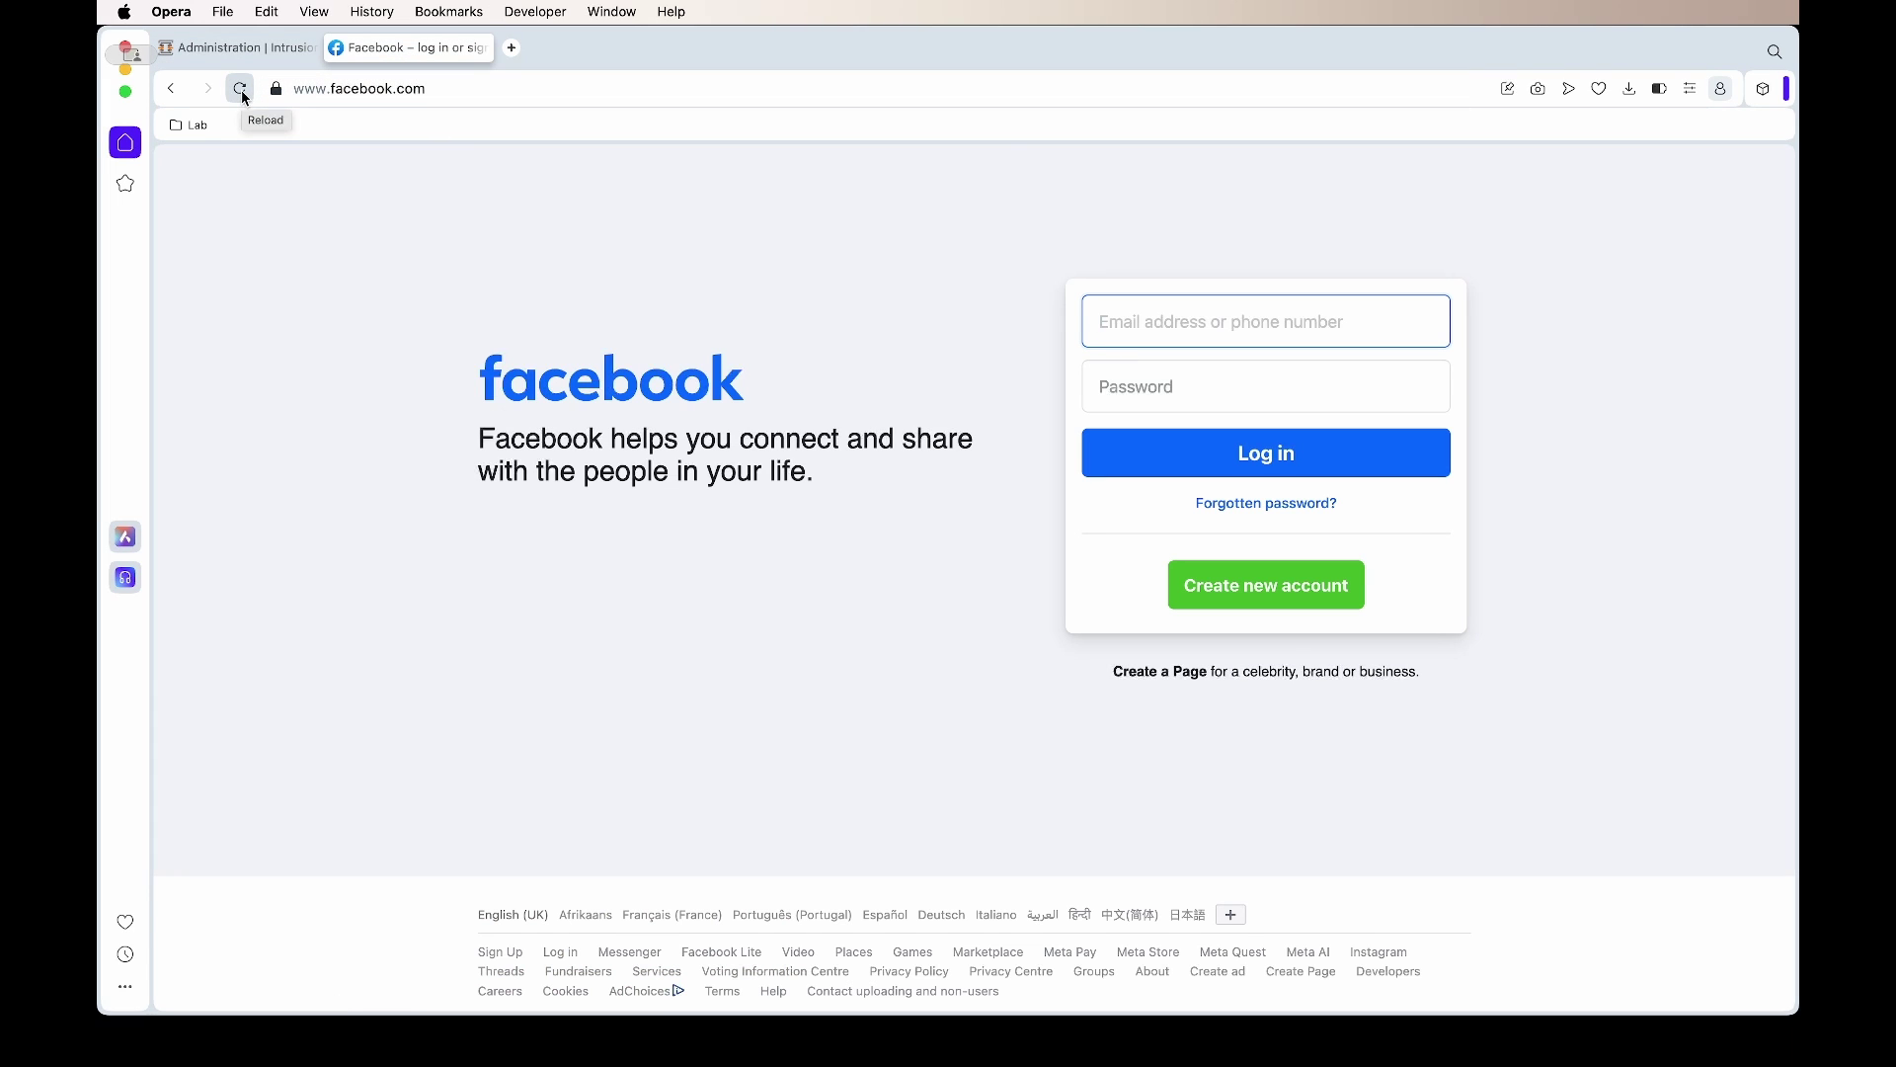
pyautogui.click(550, 88)
pyautogui.press('Return')
pyautogui.click(267, 49)
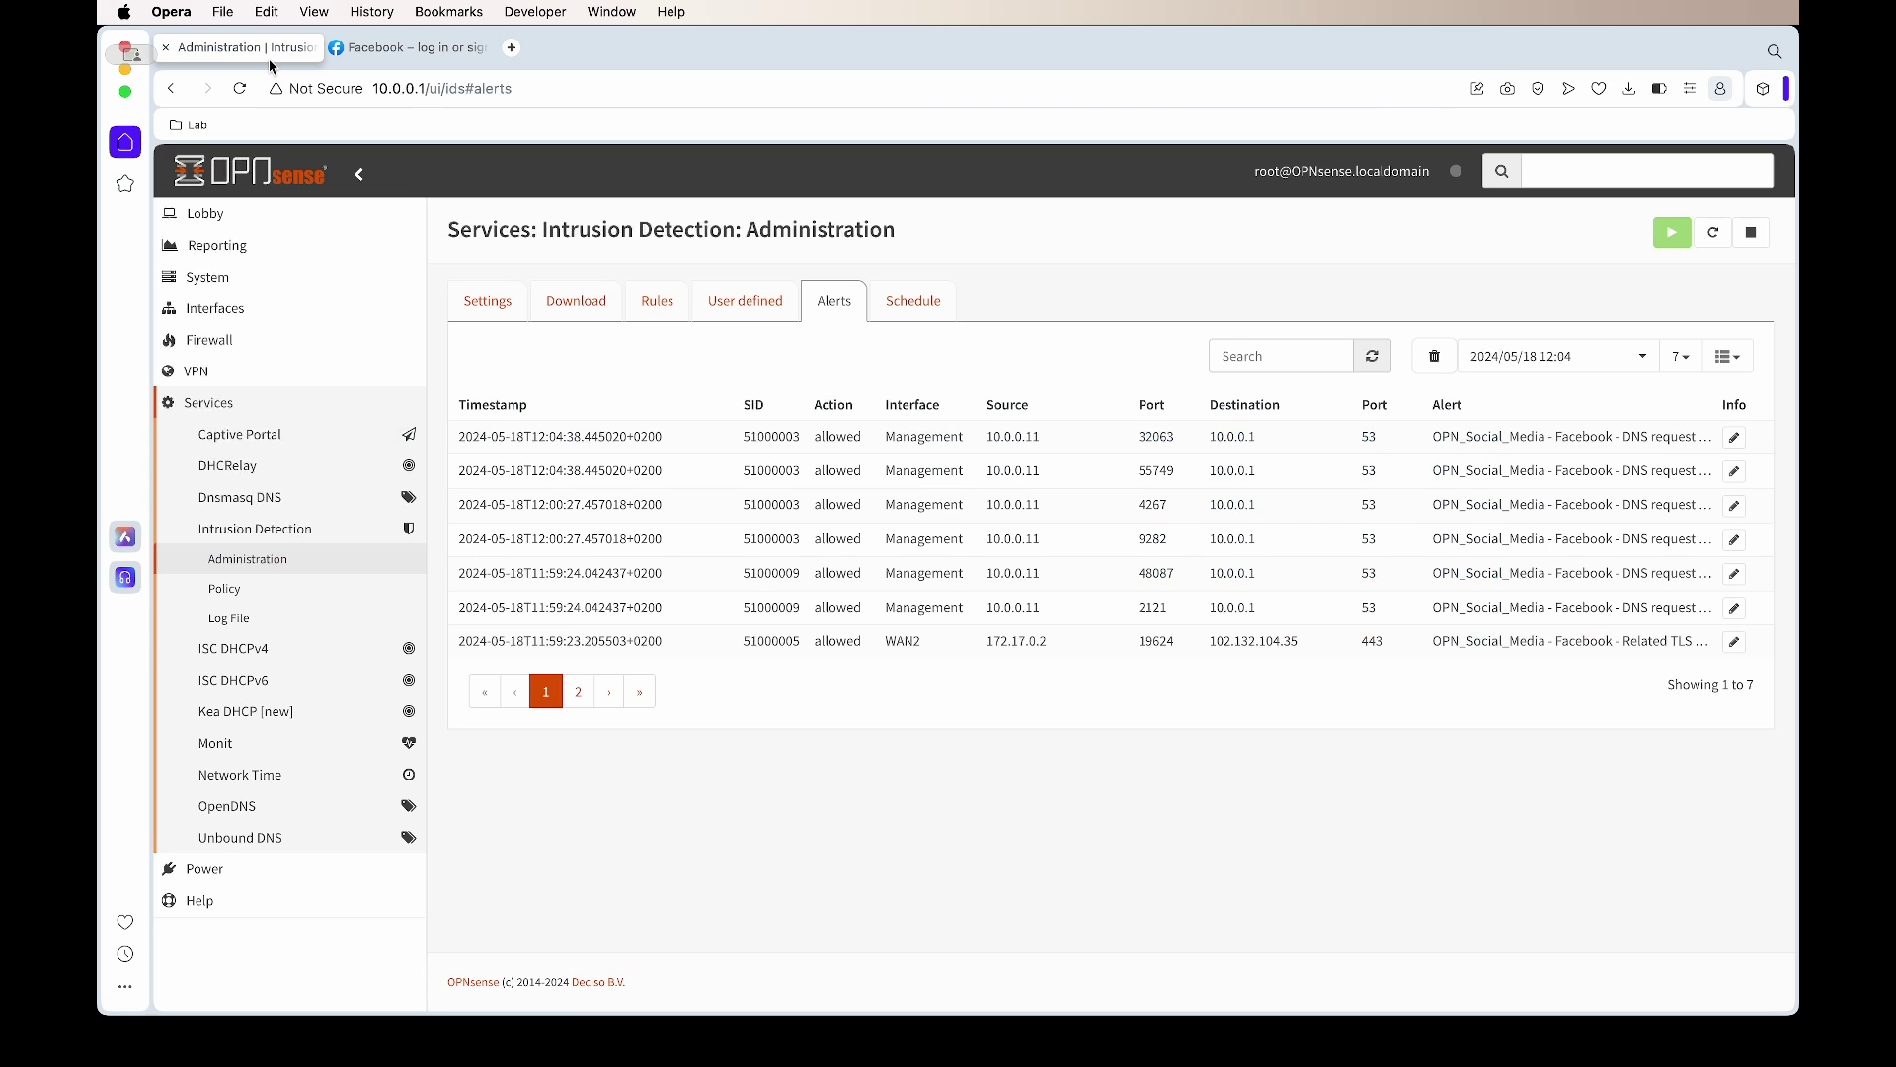
pyautogui.click(1361, 368)
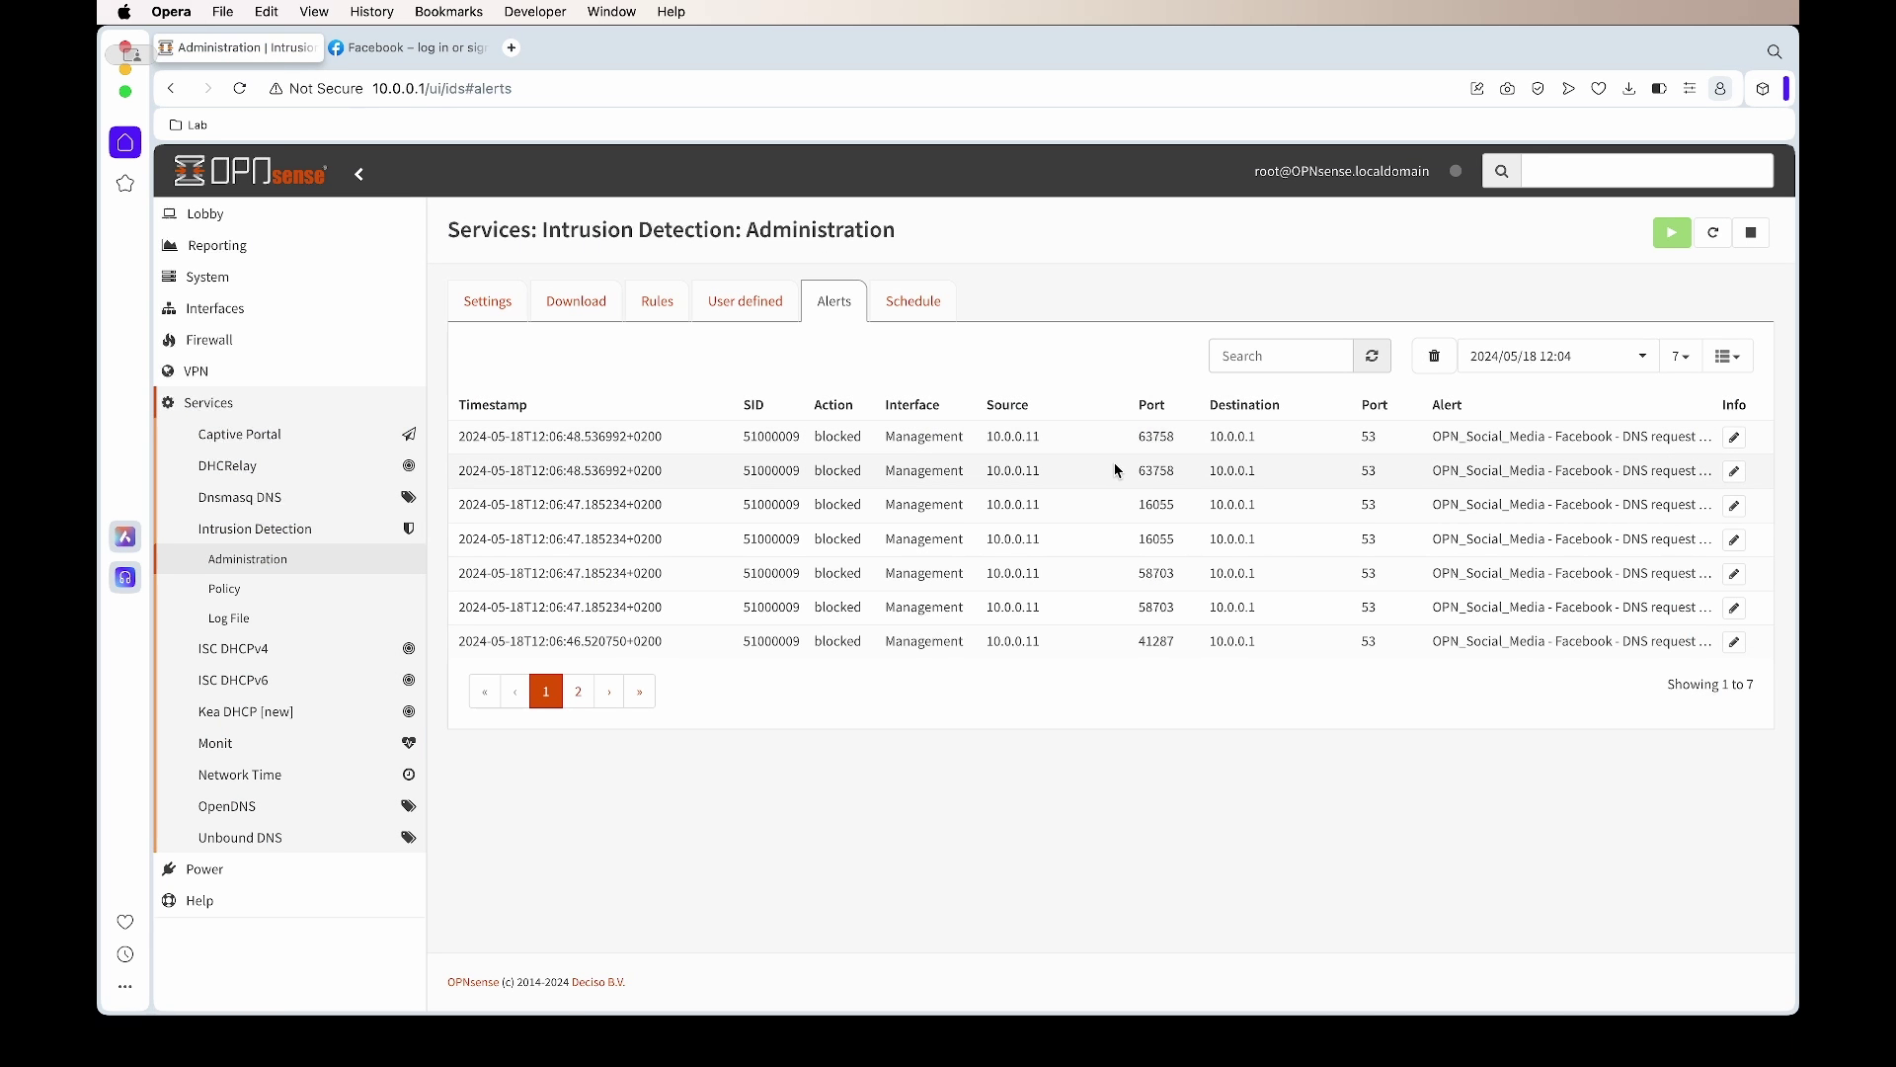
# Show 100 alerts per page and highlight the blocked and allowed alert actions.
pyautogui.doubleClick(835, 437)
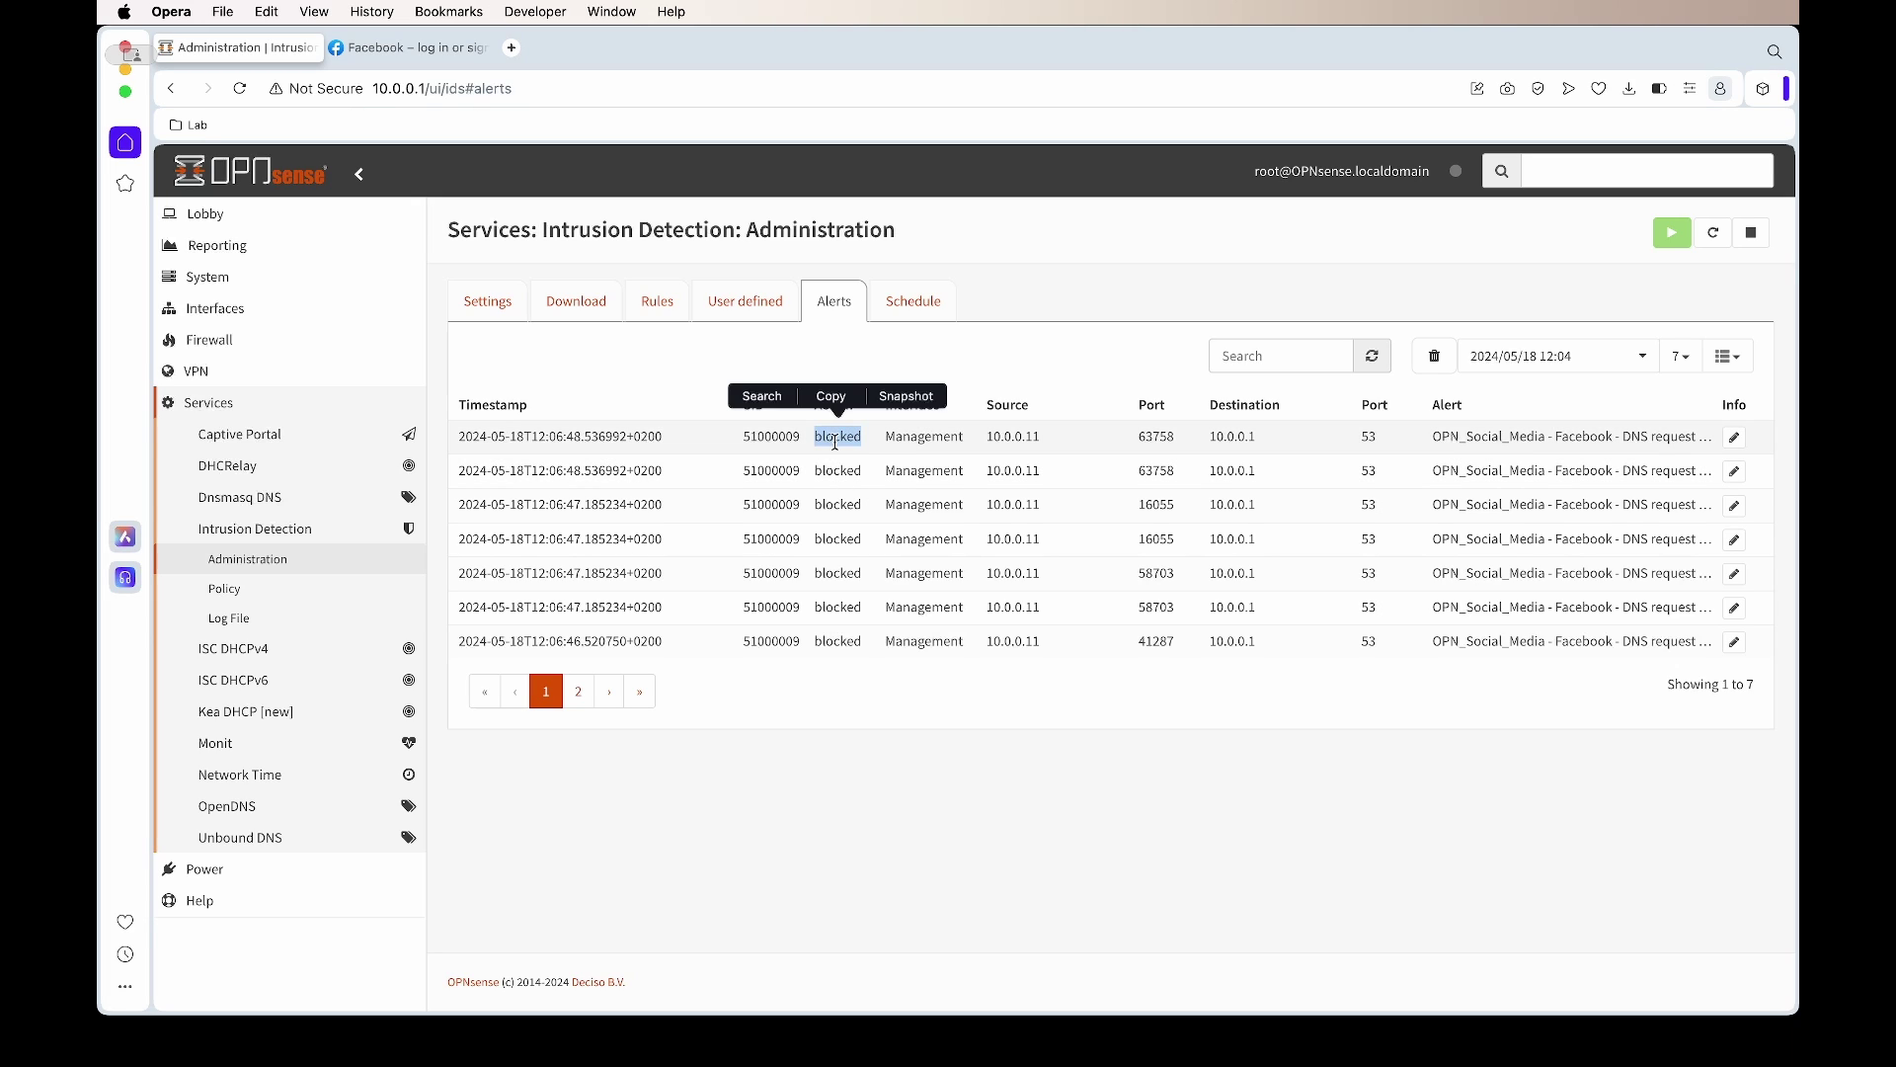
pyautogui.click(1681, 353)
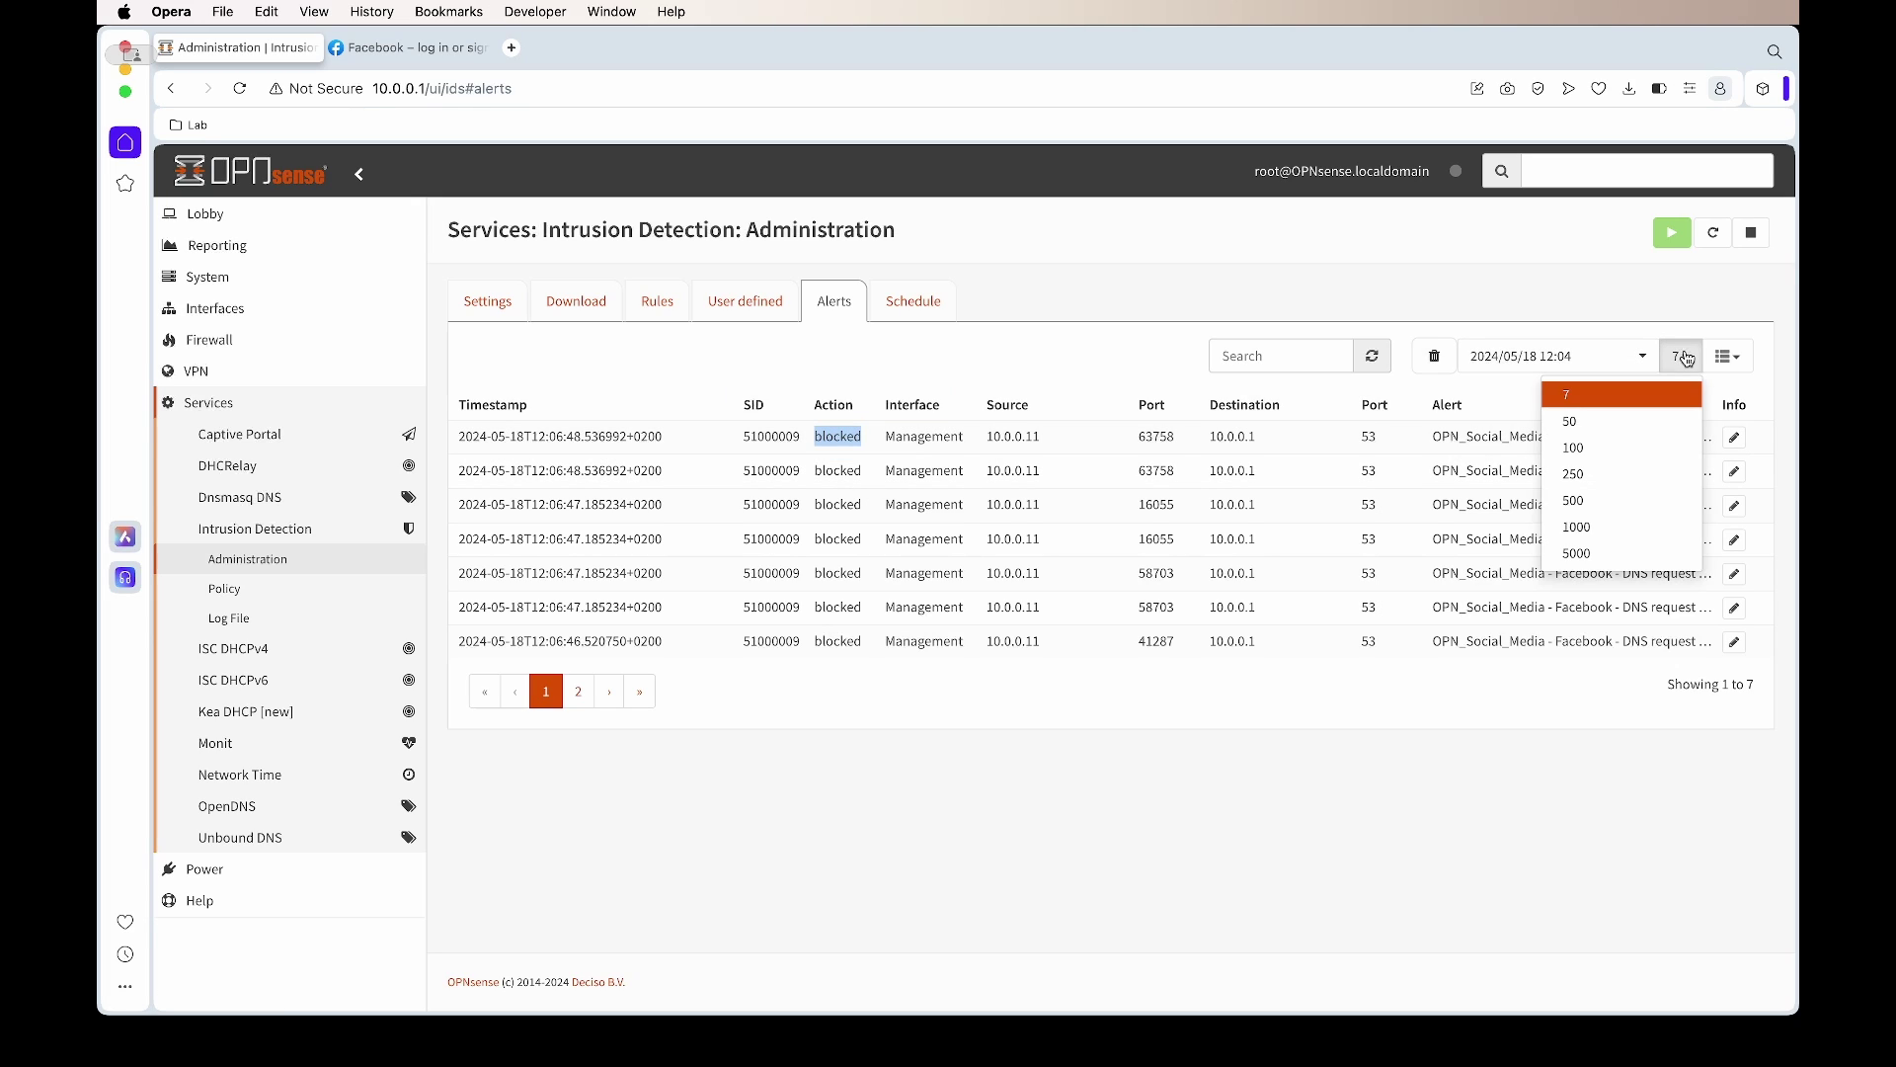
pyautogui.click(1612, 447)
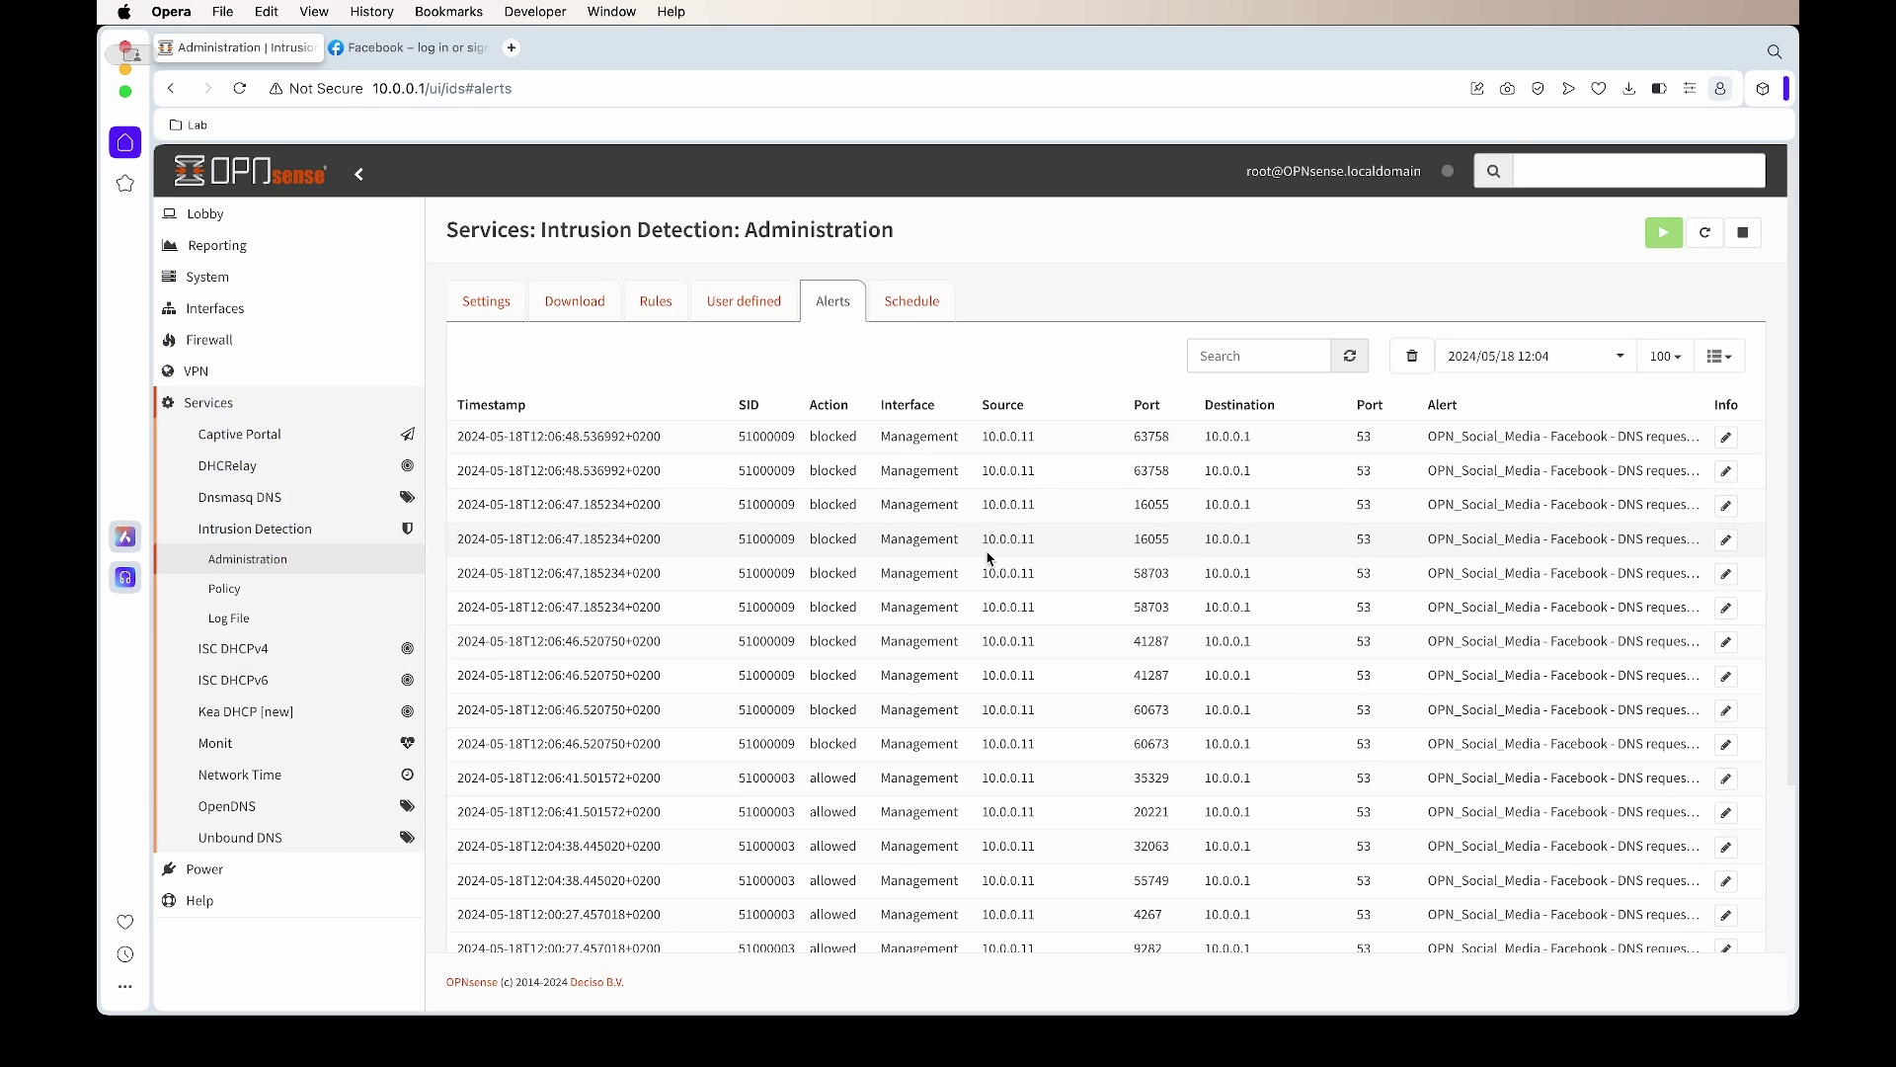
pyautogui.scroll(-2, 988, 558)
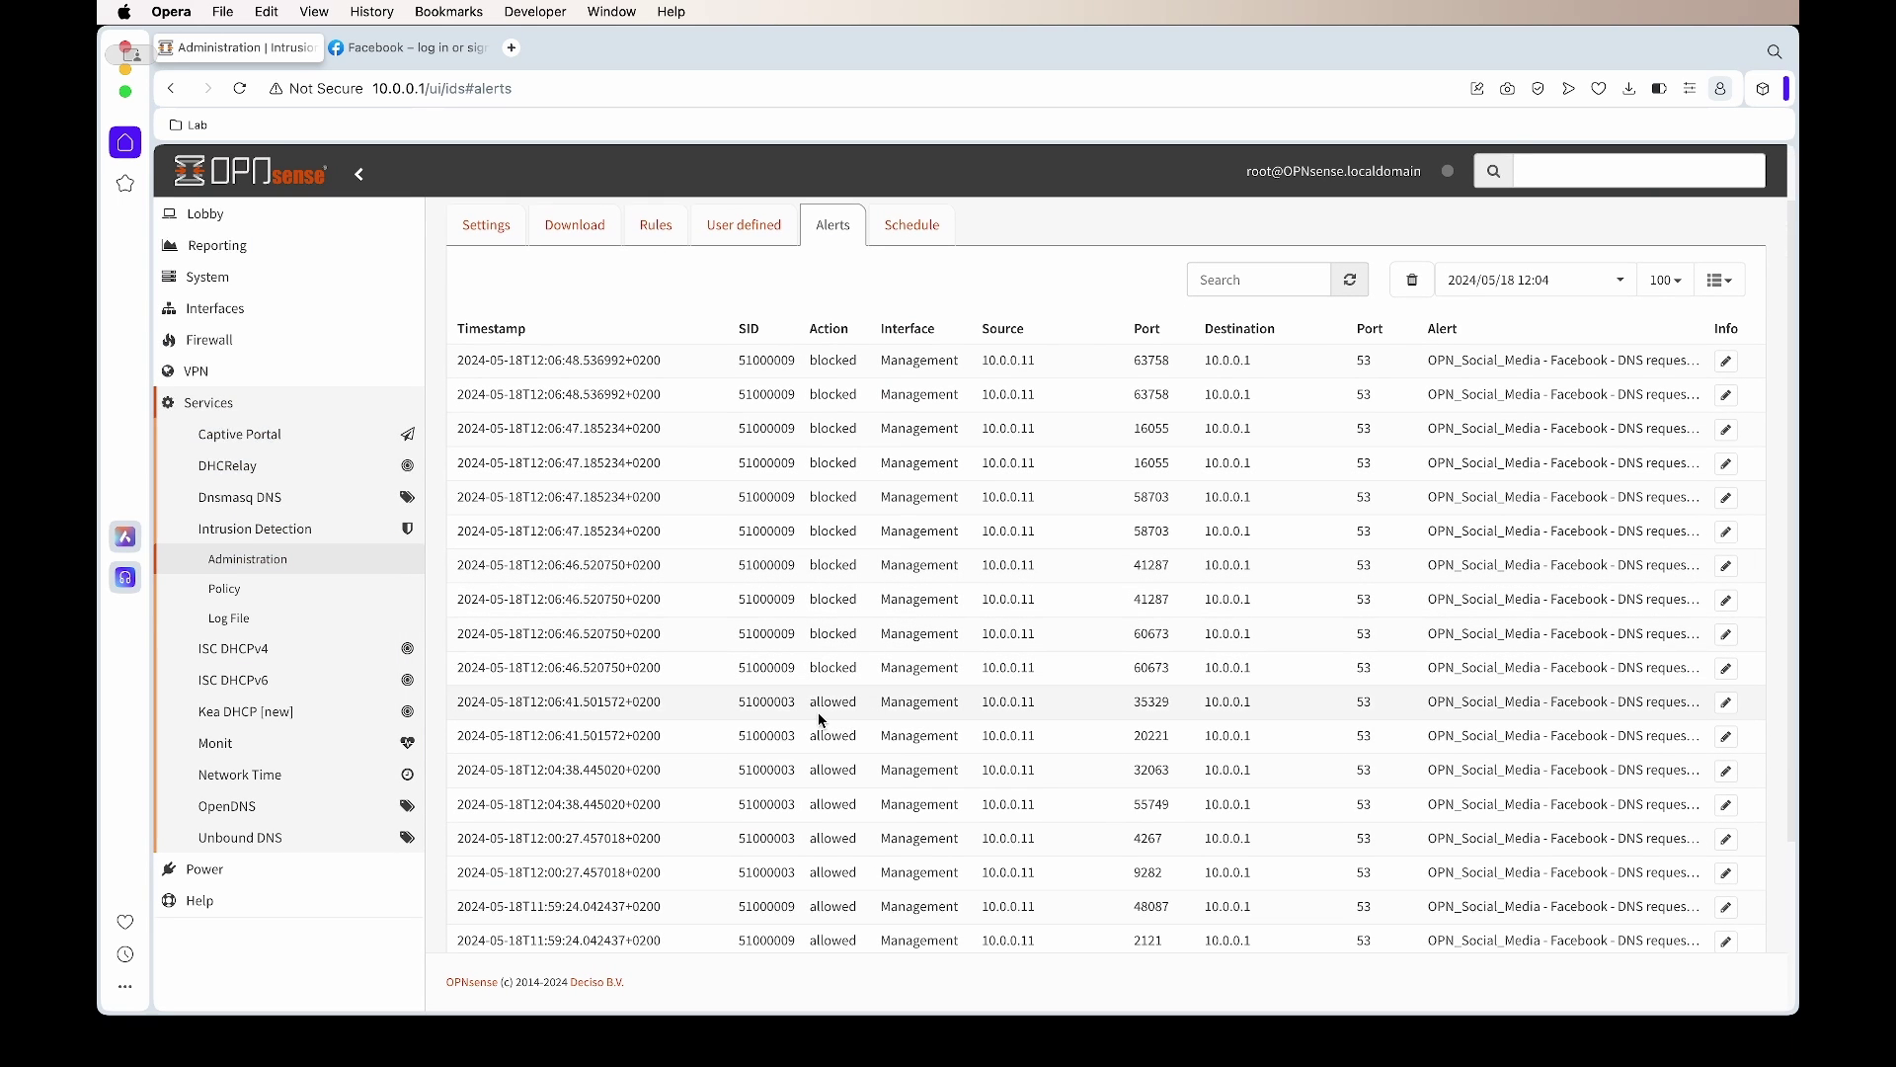
pyautogui.doubleClick(833, 703)
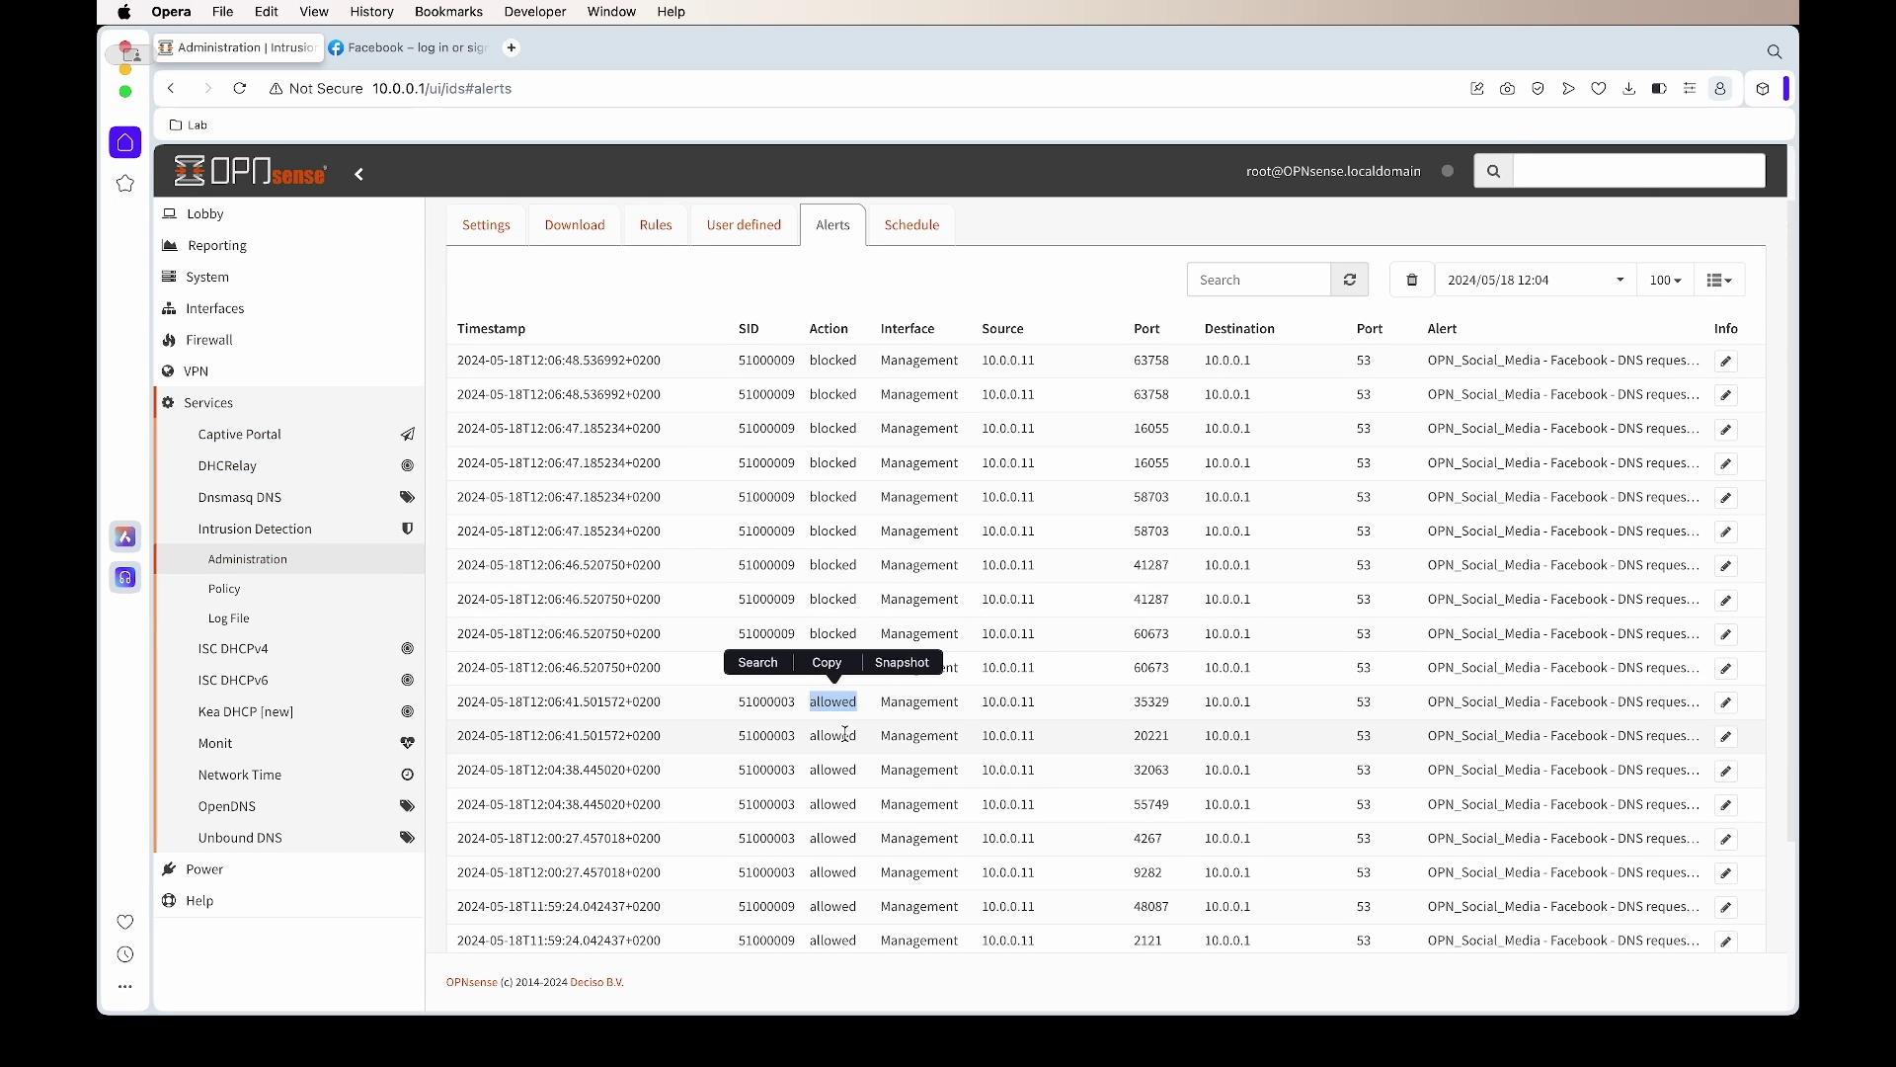
pyautogui.doubleClick(845, 735)
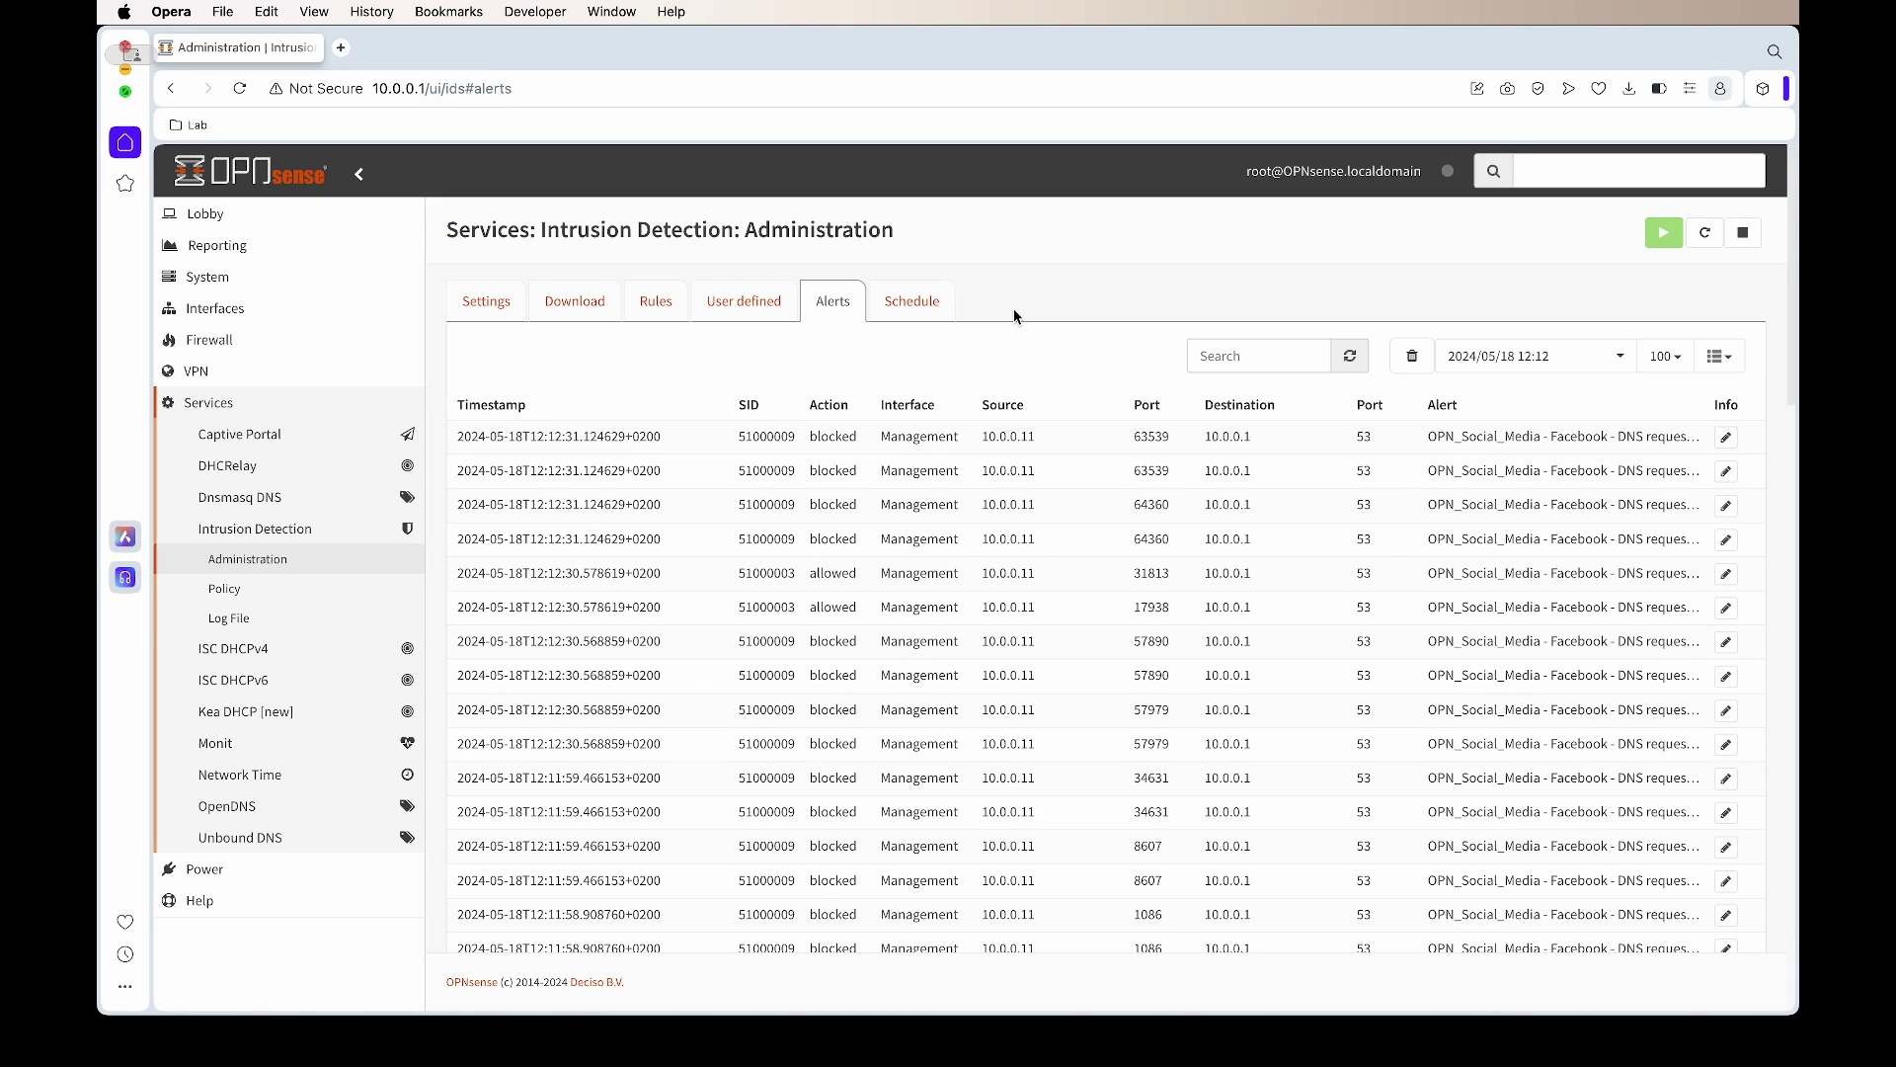
# Clear Opera's browsing data for the last hour and close the Settings tab.
pyautogui.click(1689, 89)
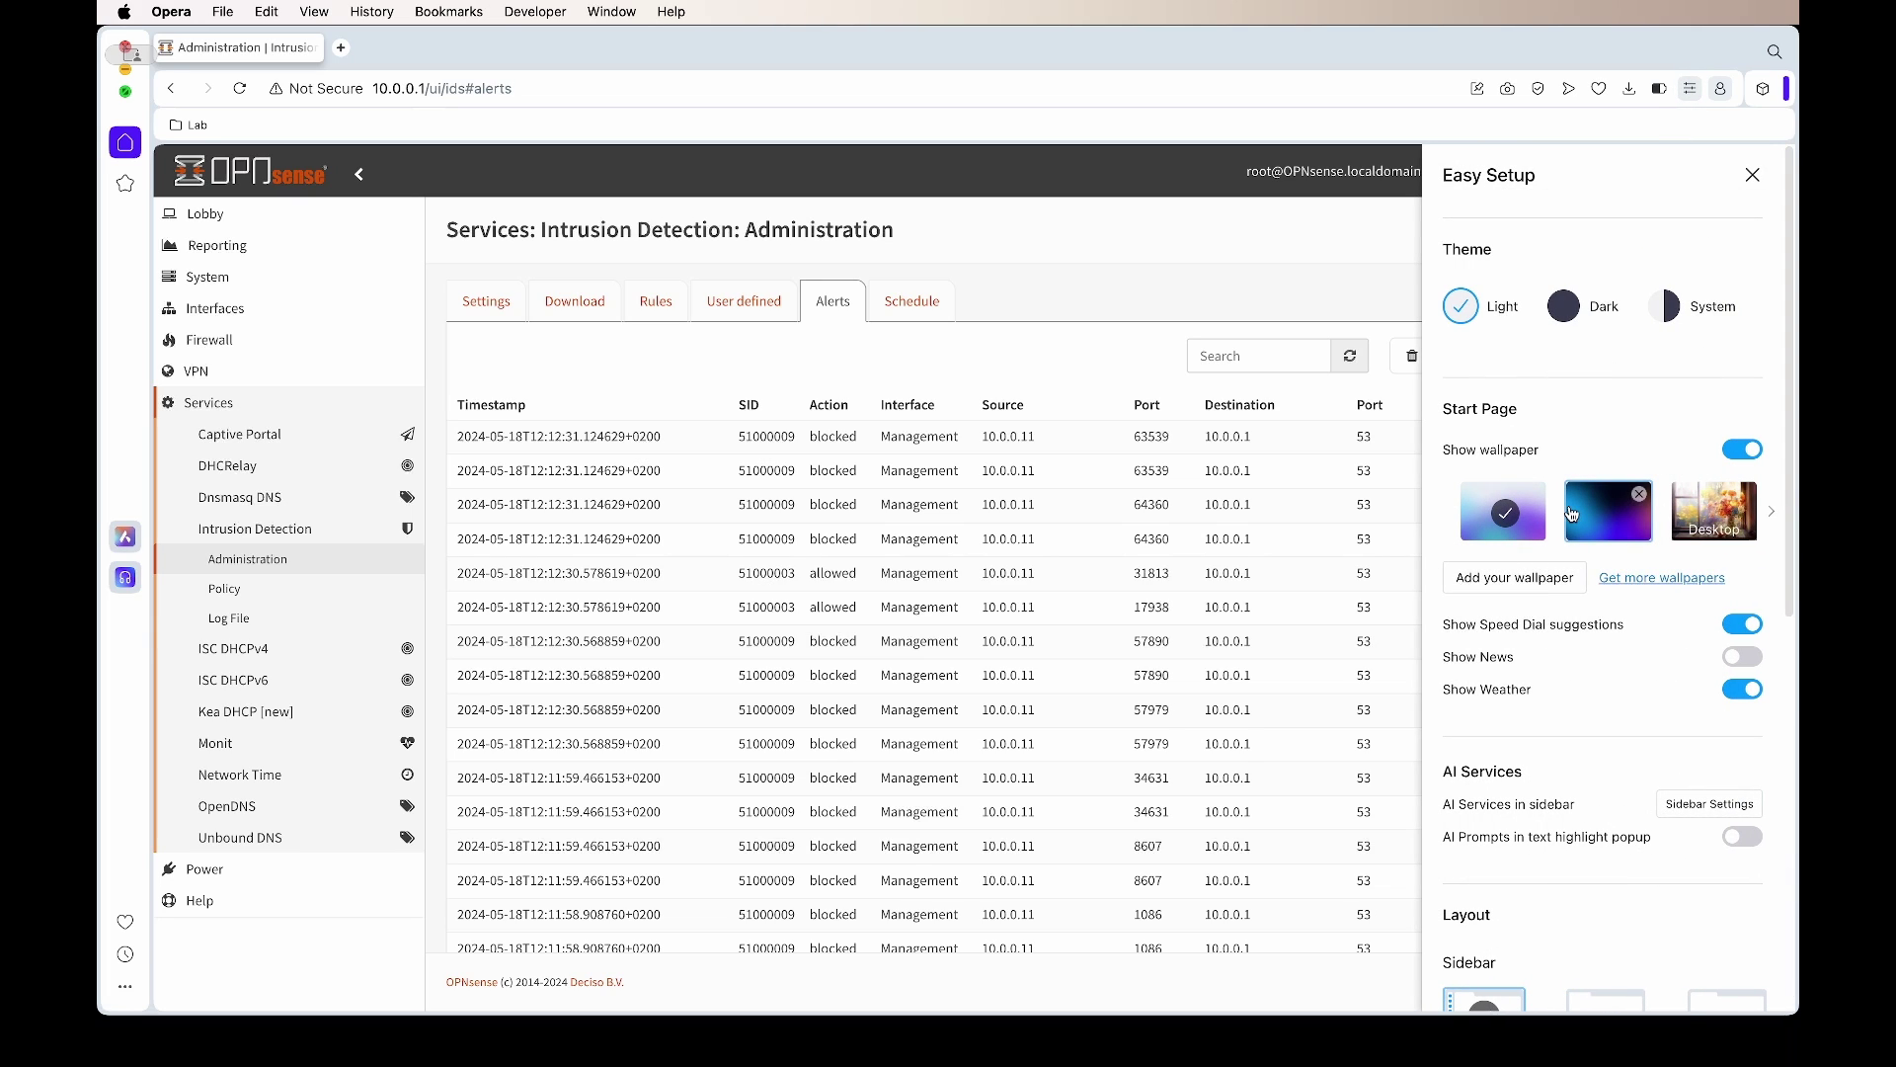
pyautogui.scroll(-10, 1552, 812)
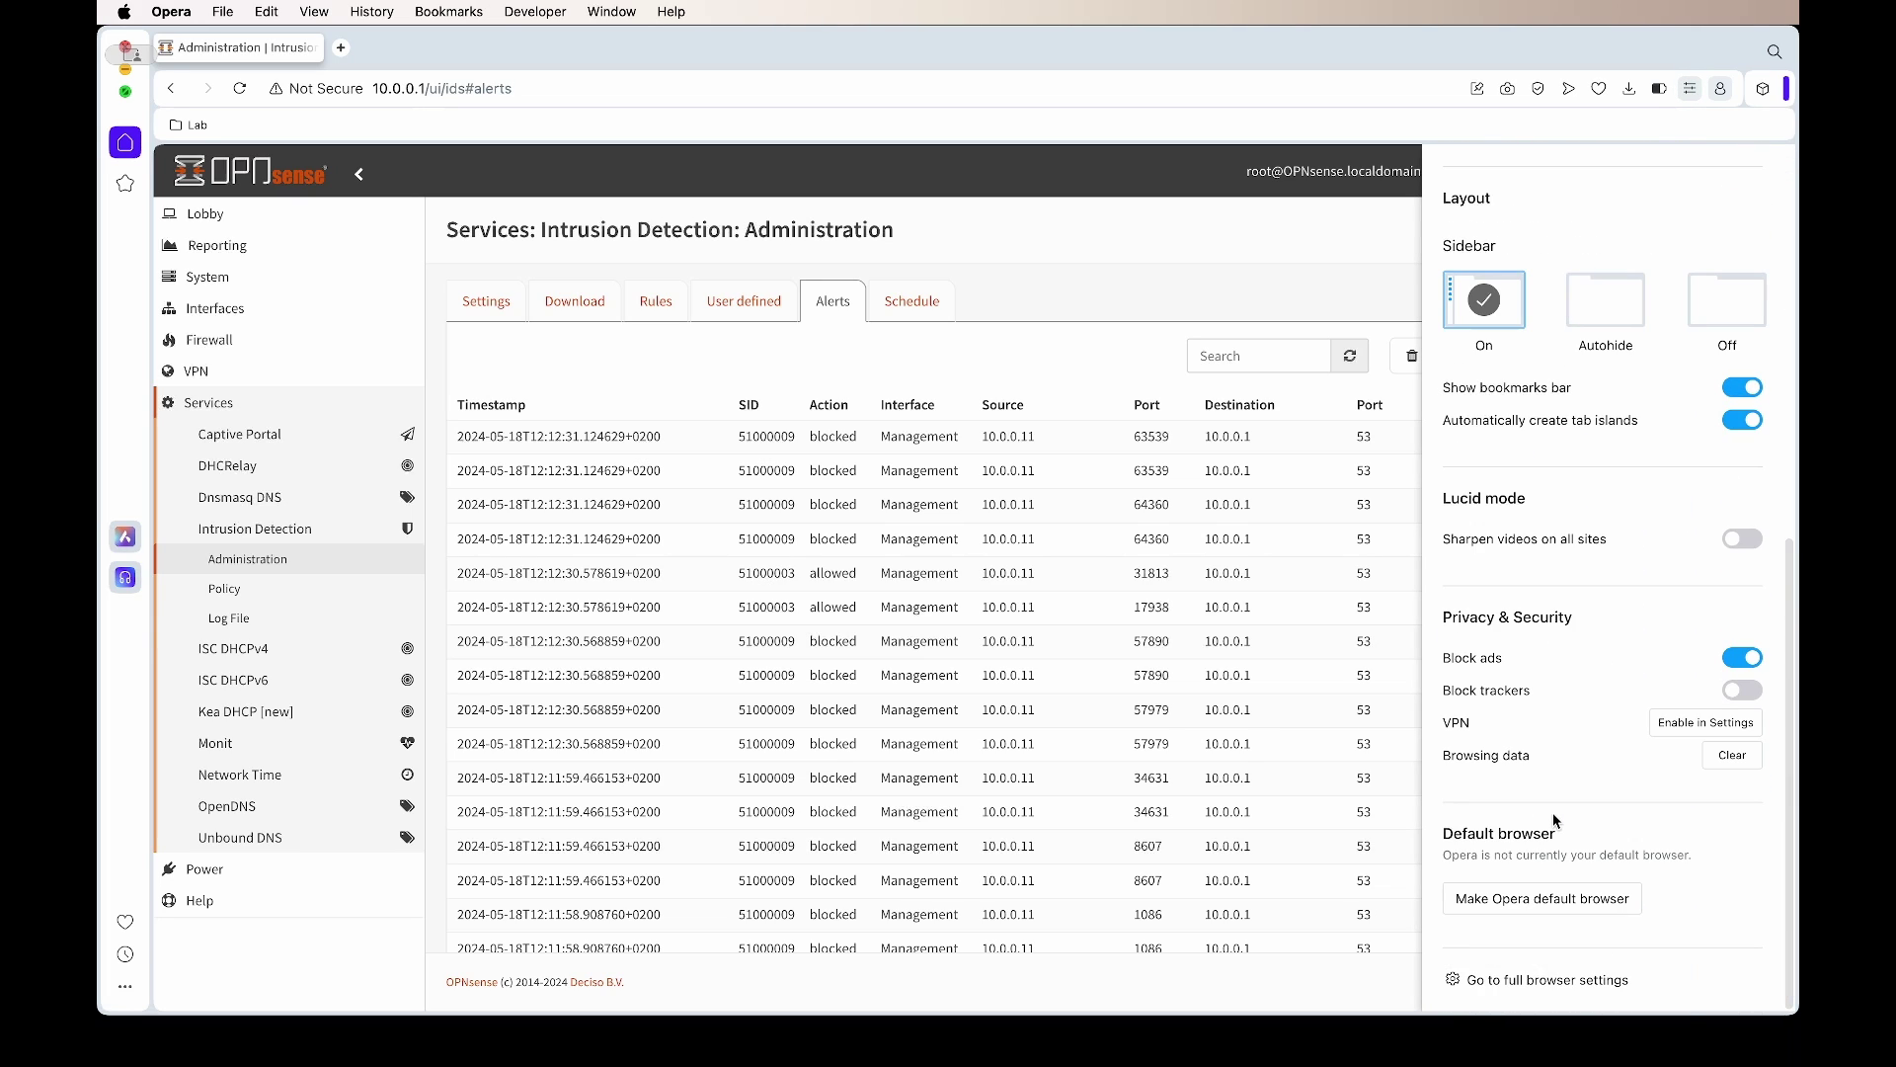
pyautogui.click(1735, 756)
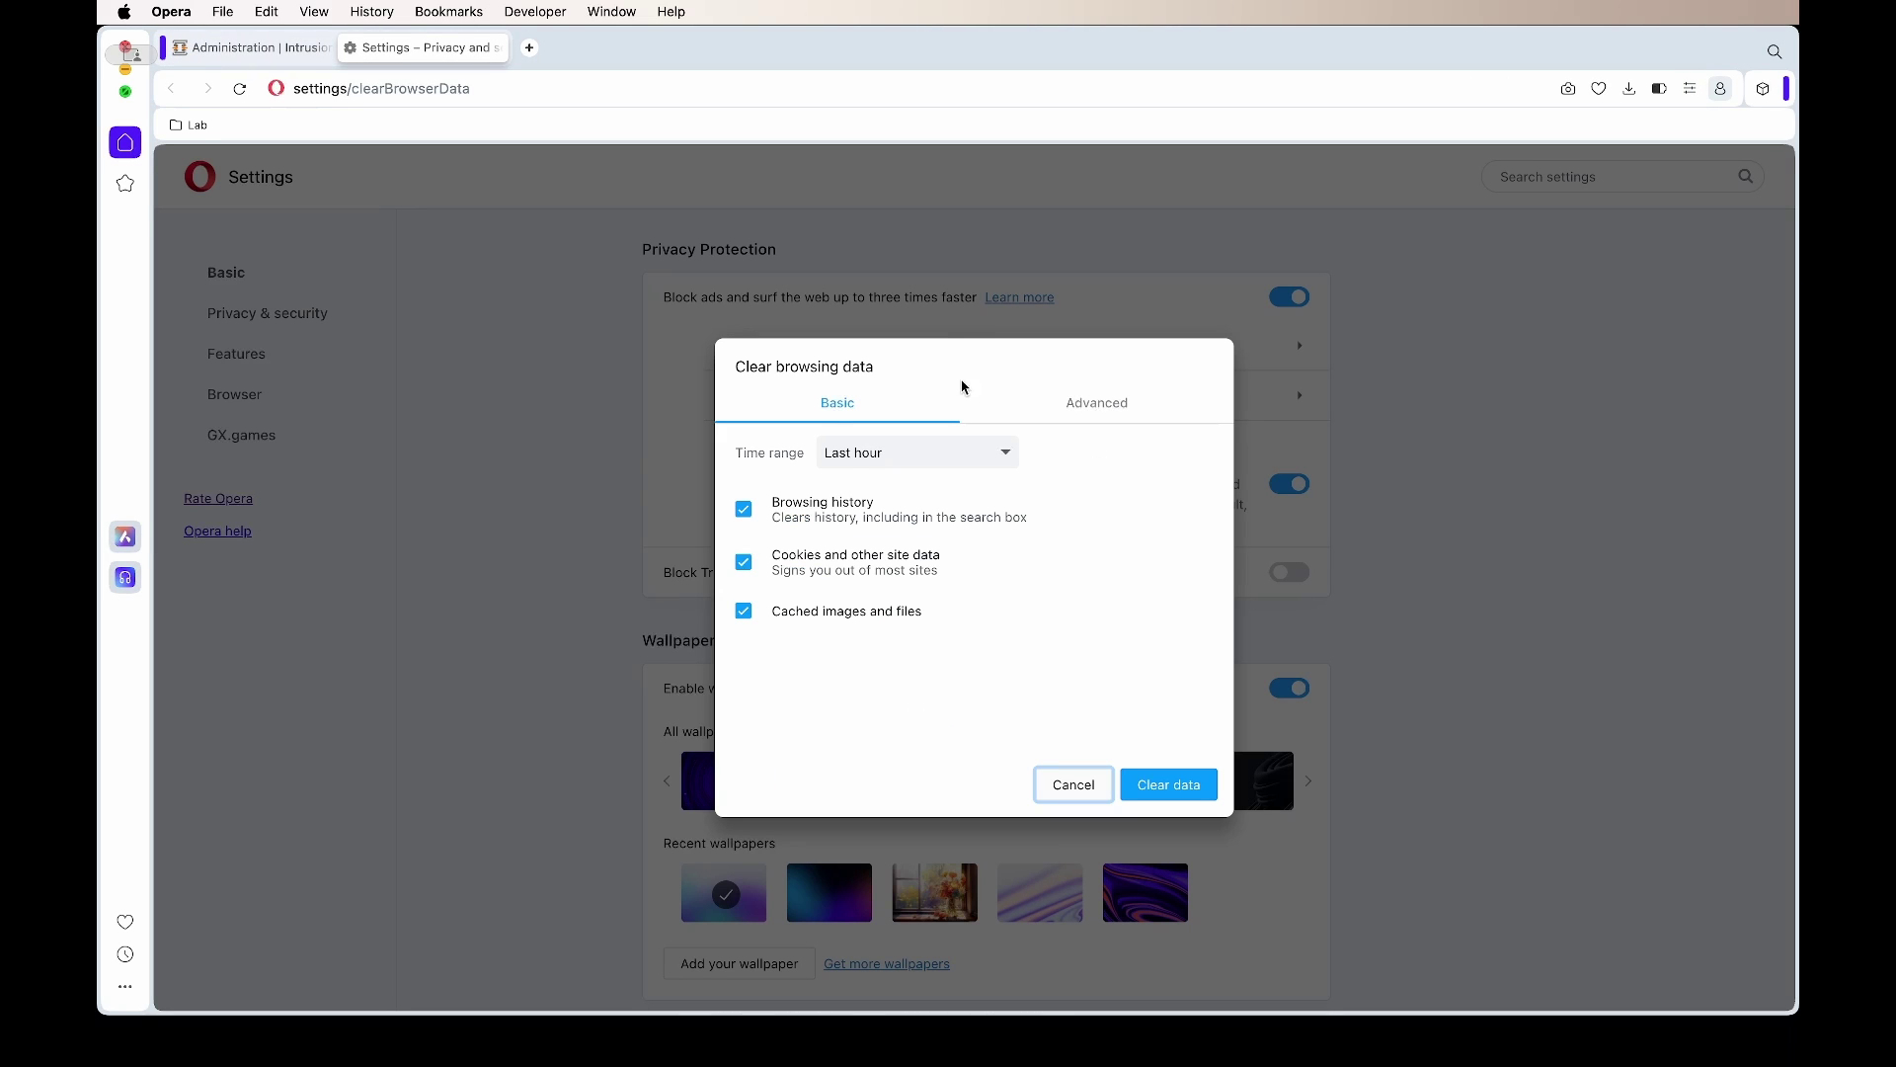
pyautogui.click(1154, 796)
pyautogui.press('super+w')
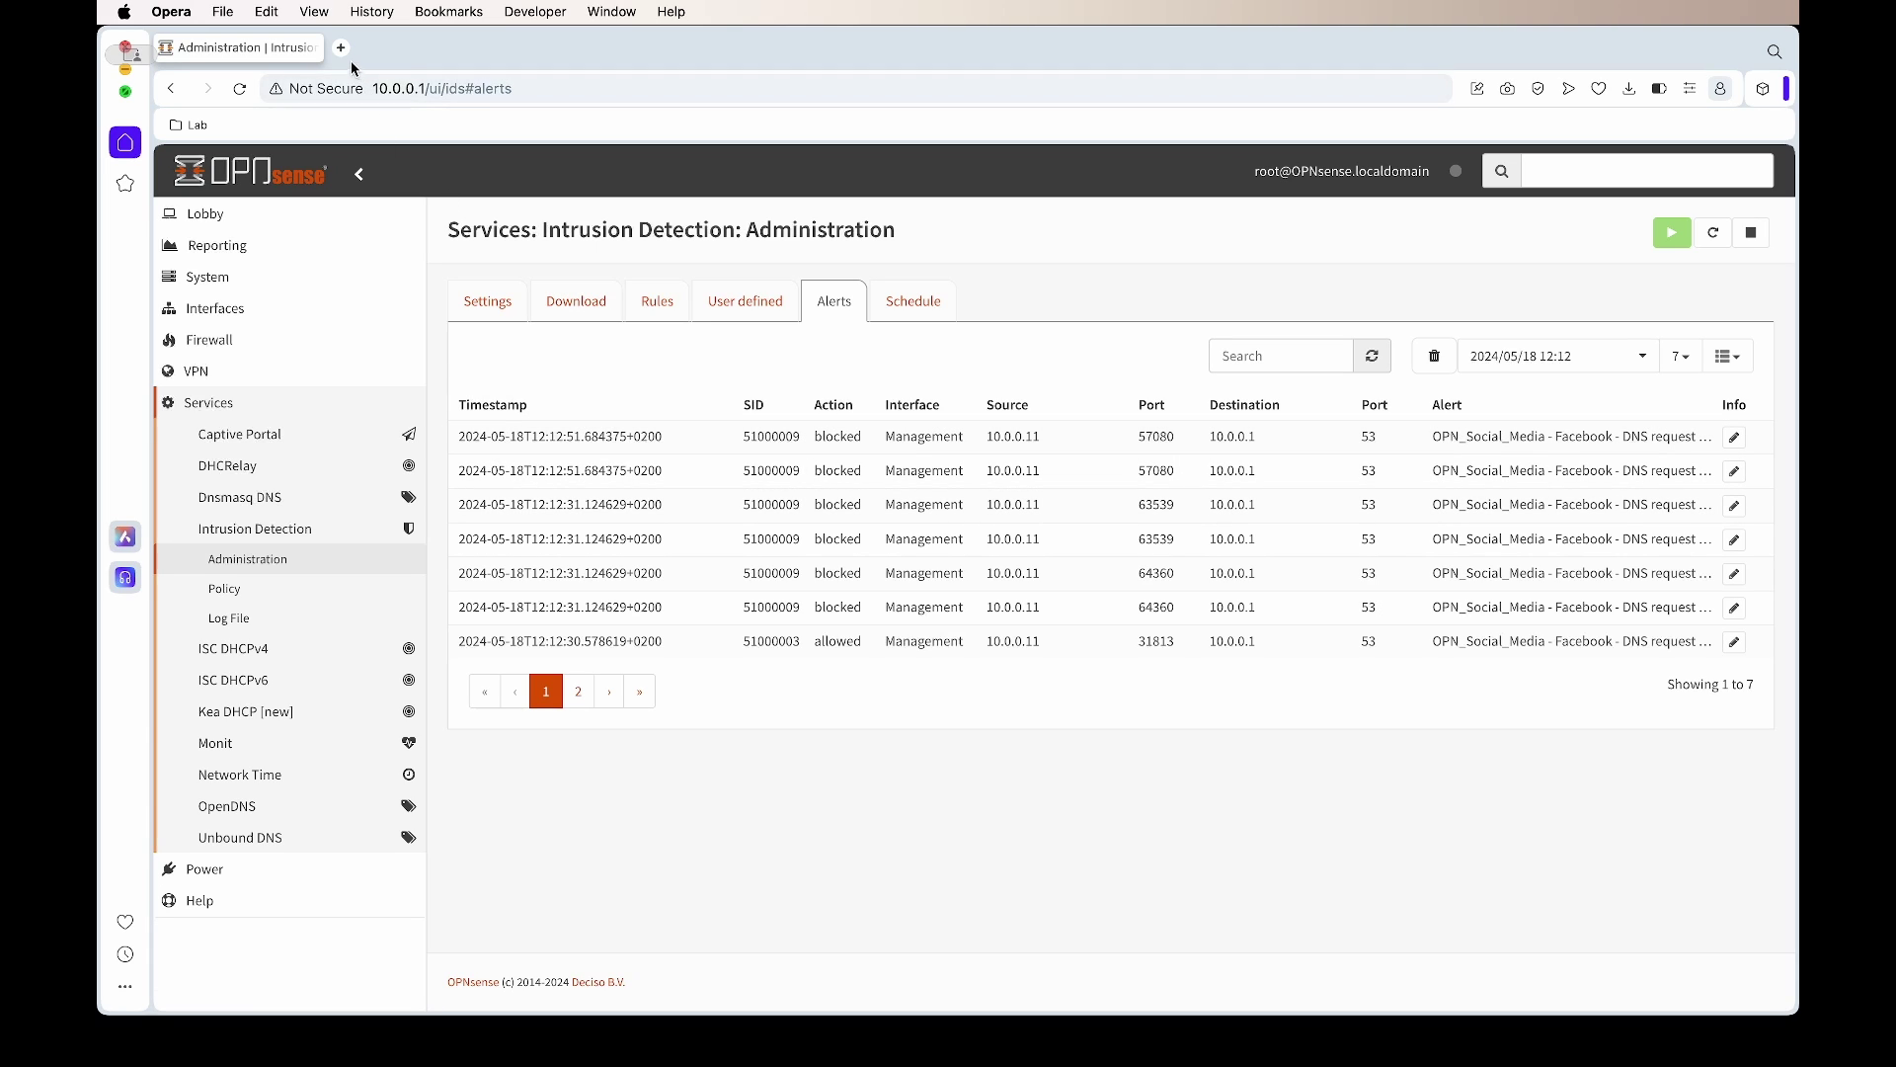
# Load facebook.com in a new browser tab to test the drop rule.
pyautogui.press('super+t')
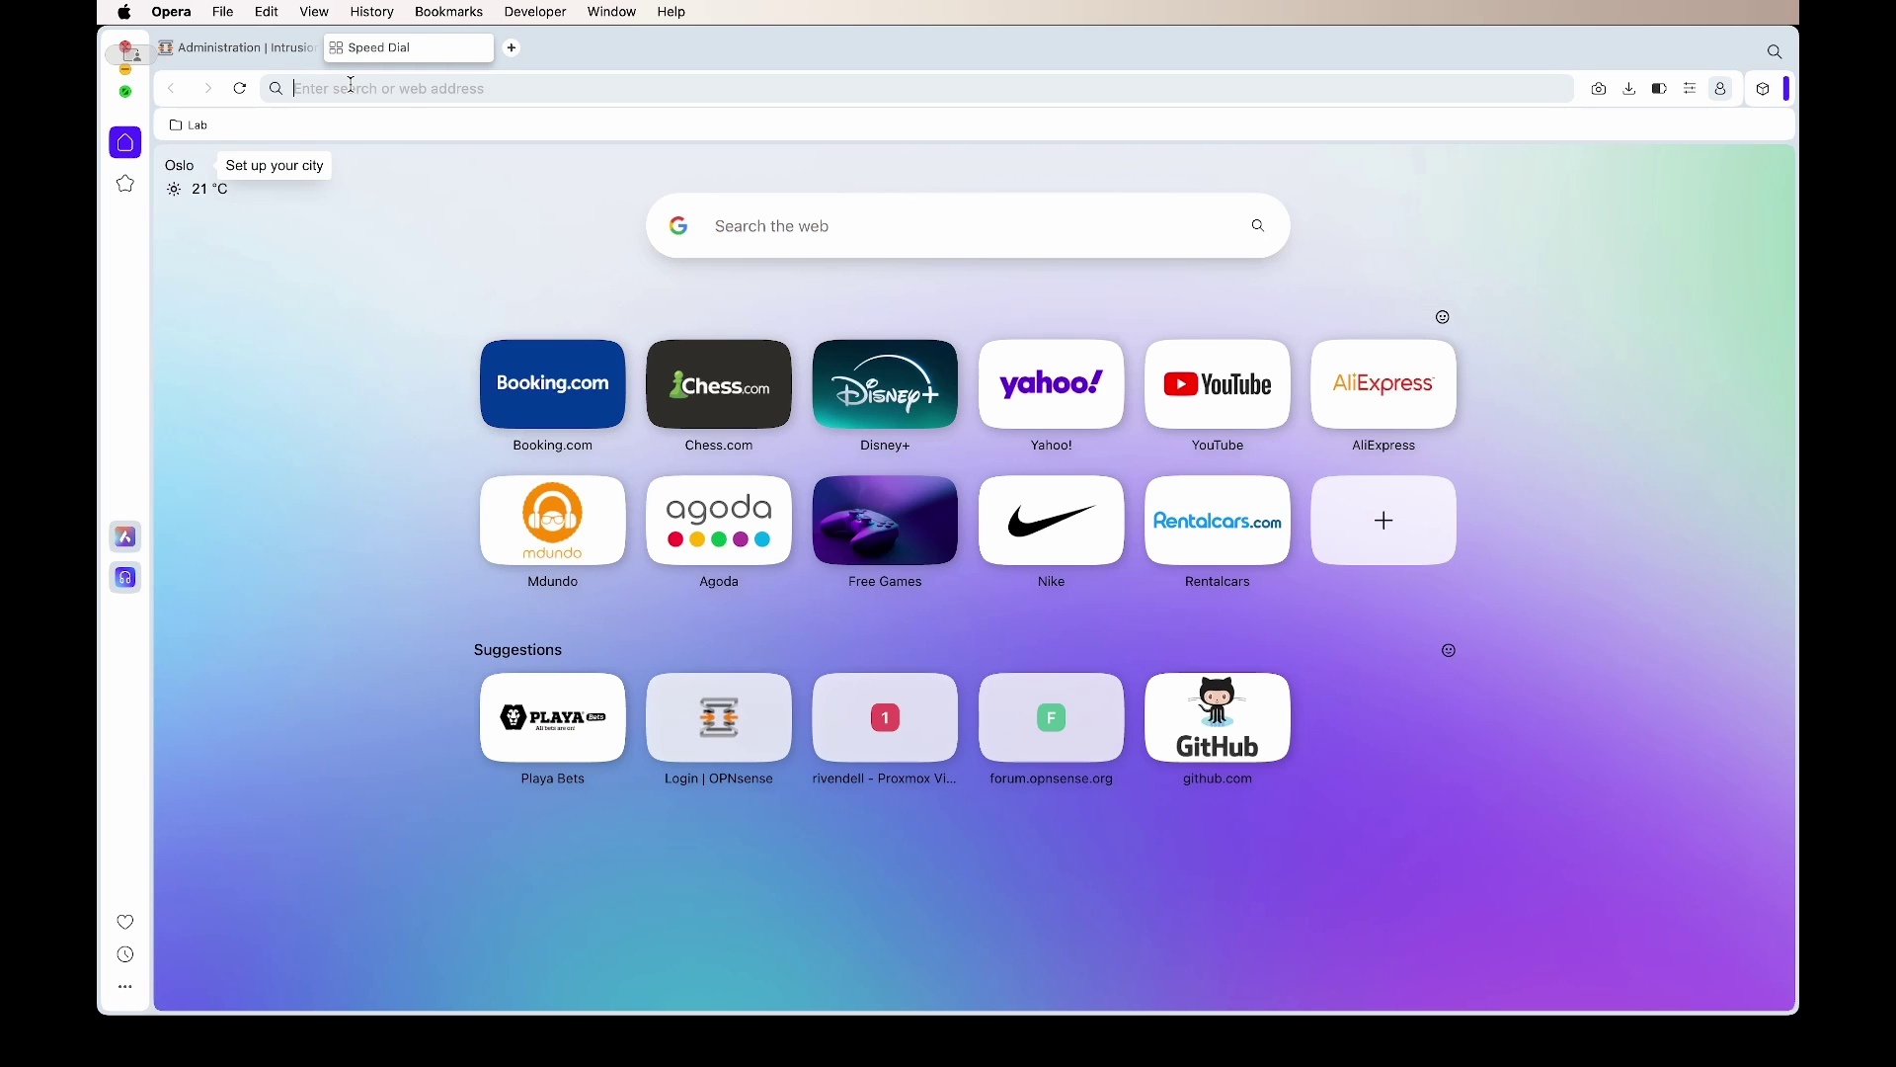
pyautogui.write('fa')
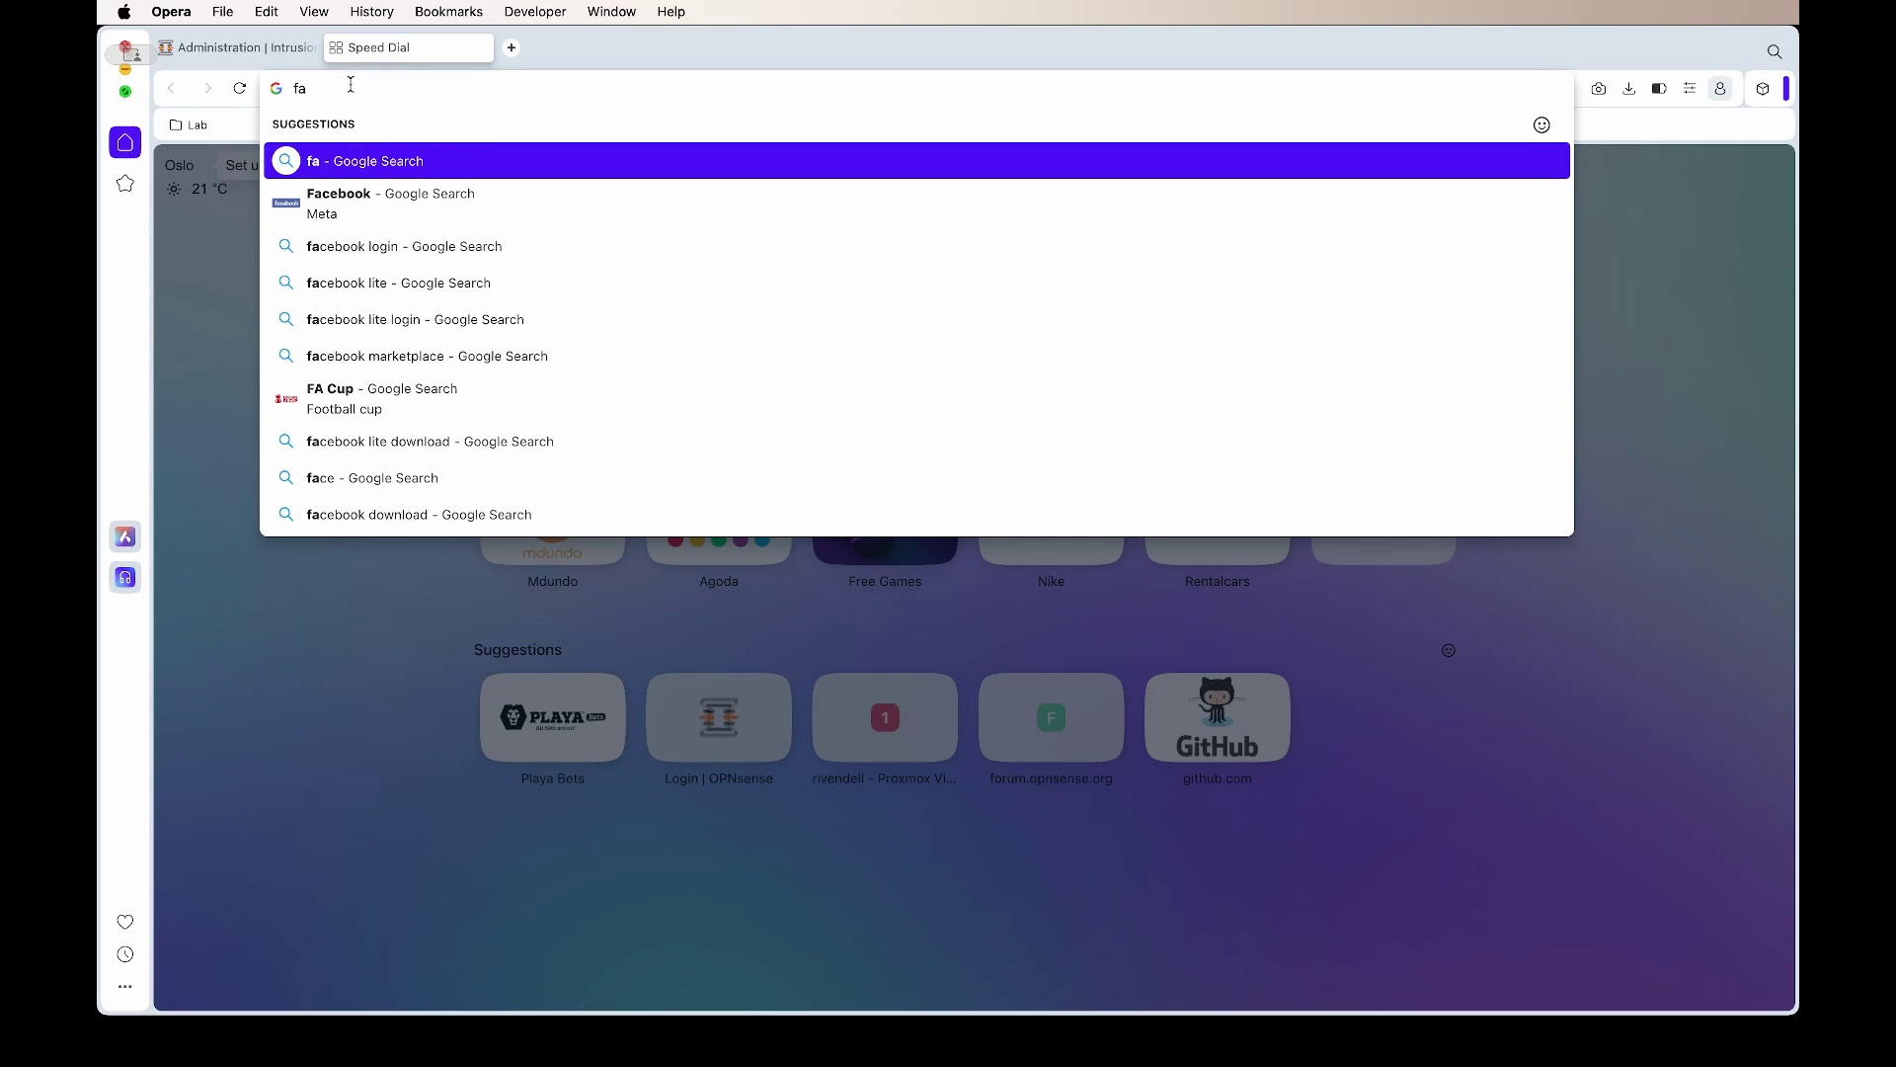
pyautogui.write('ceboo')
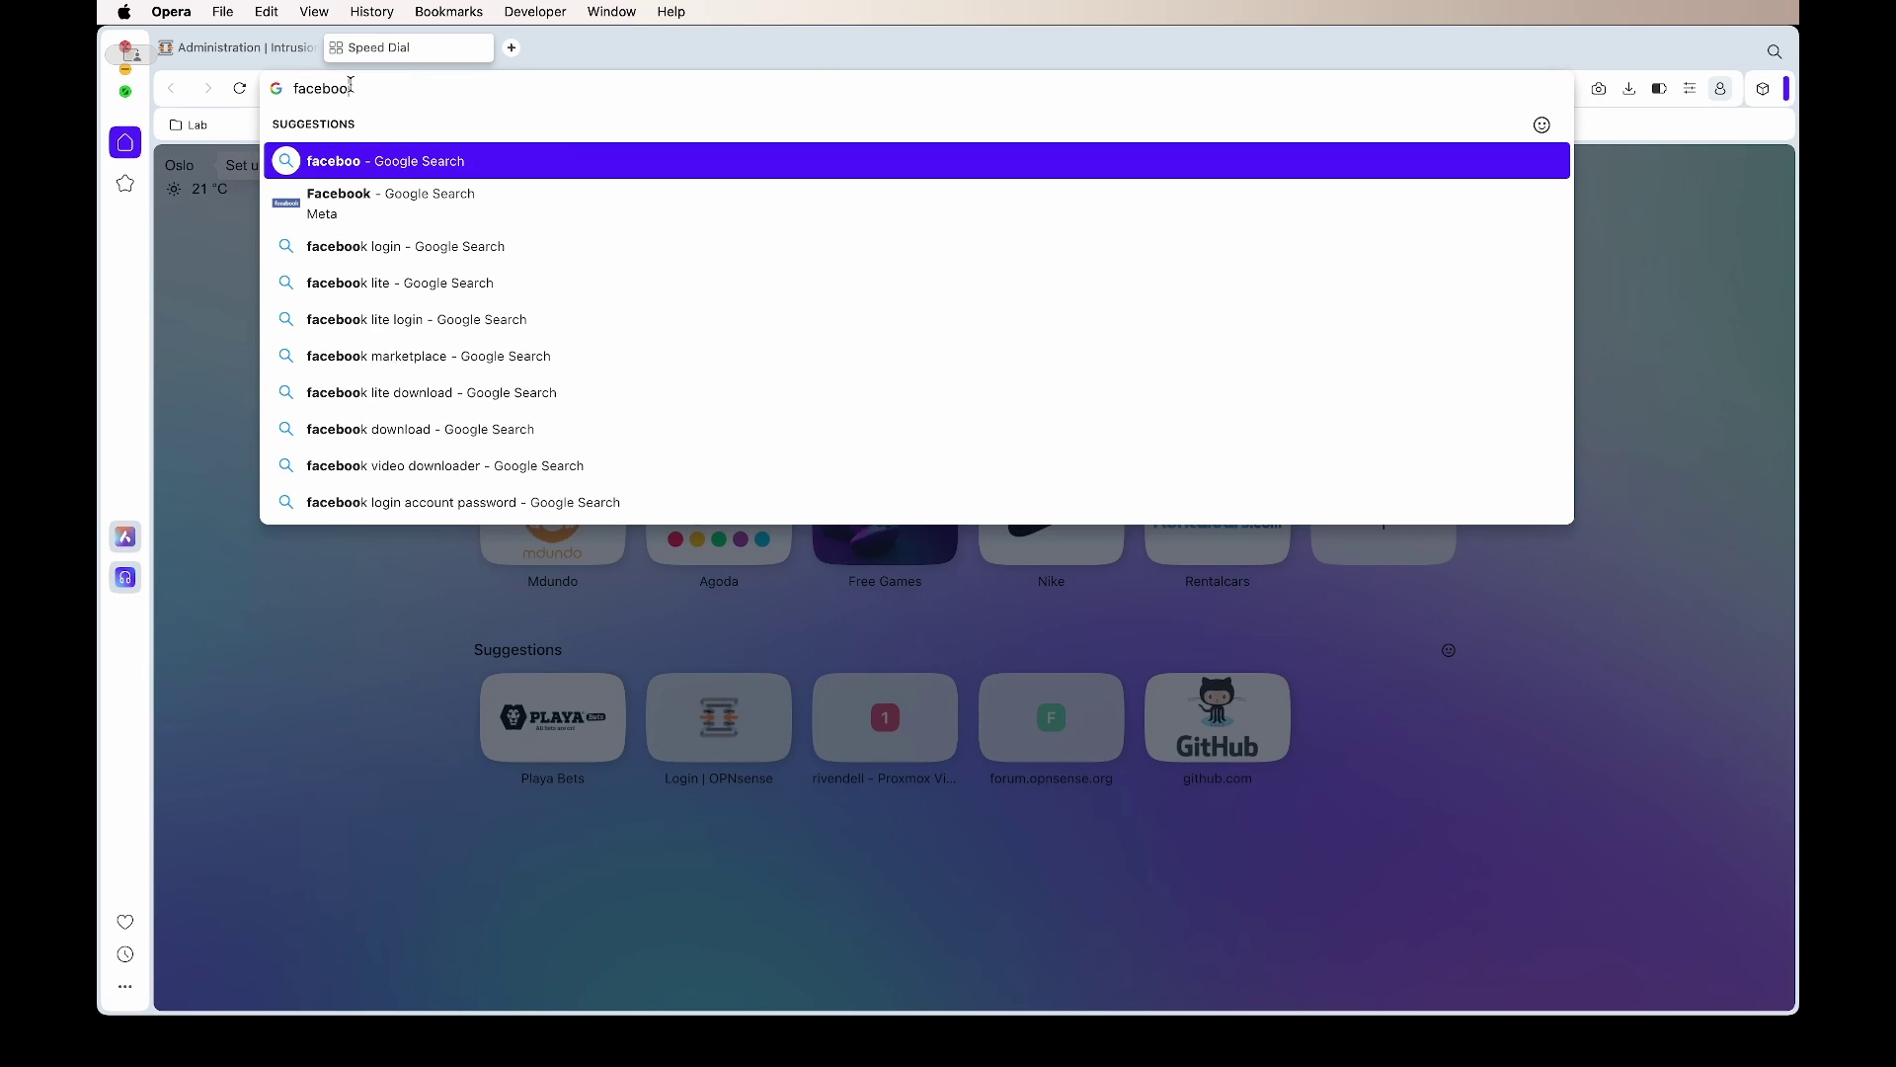
pyautogui.write('k.com')
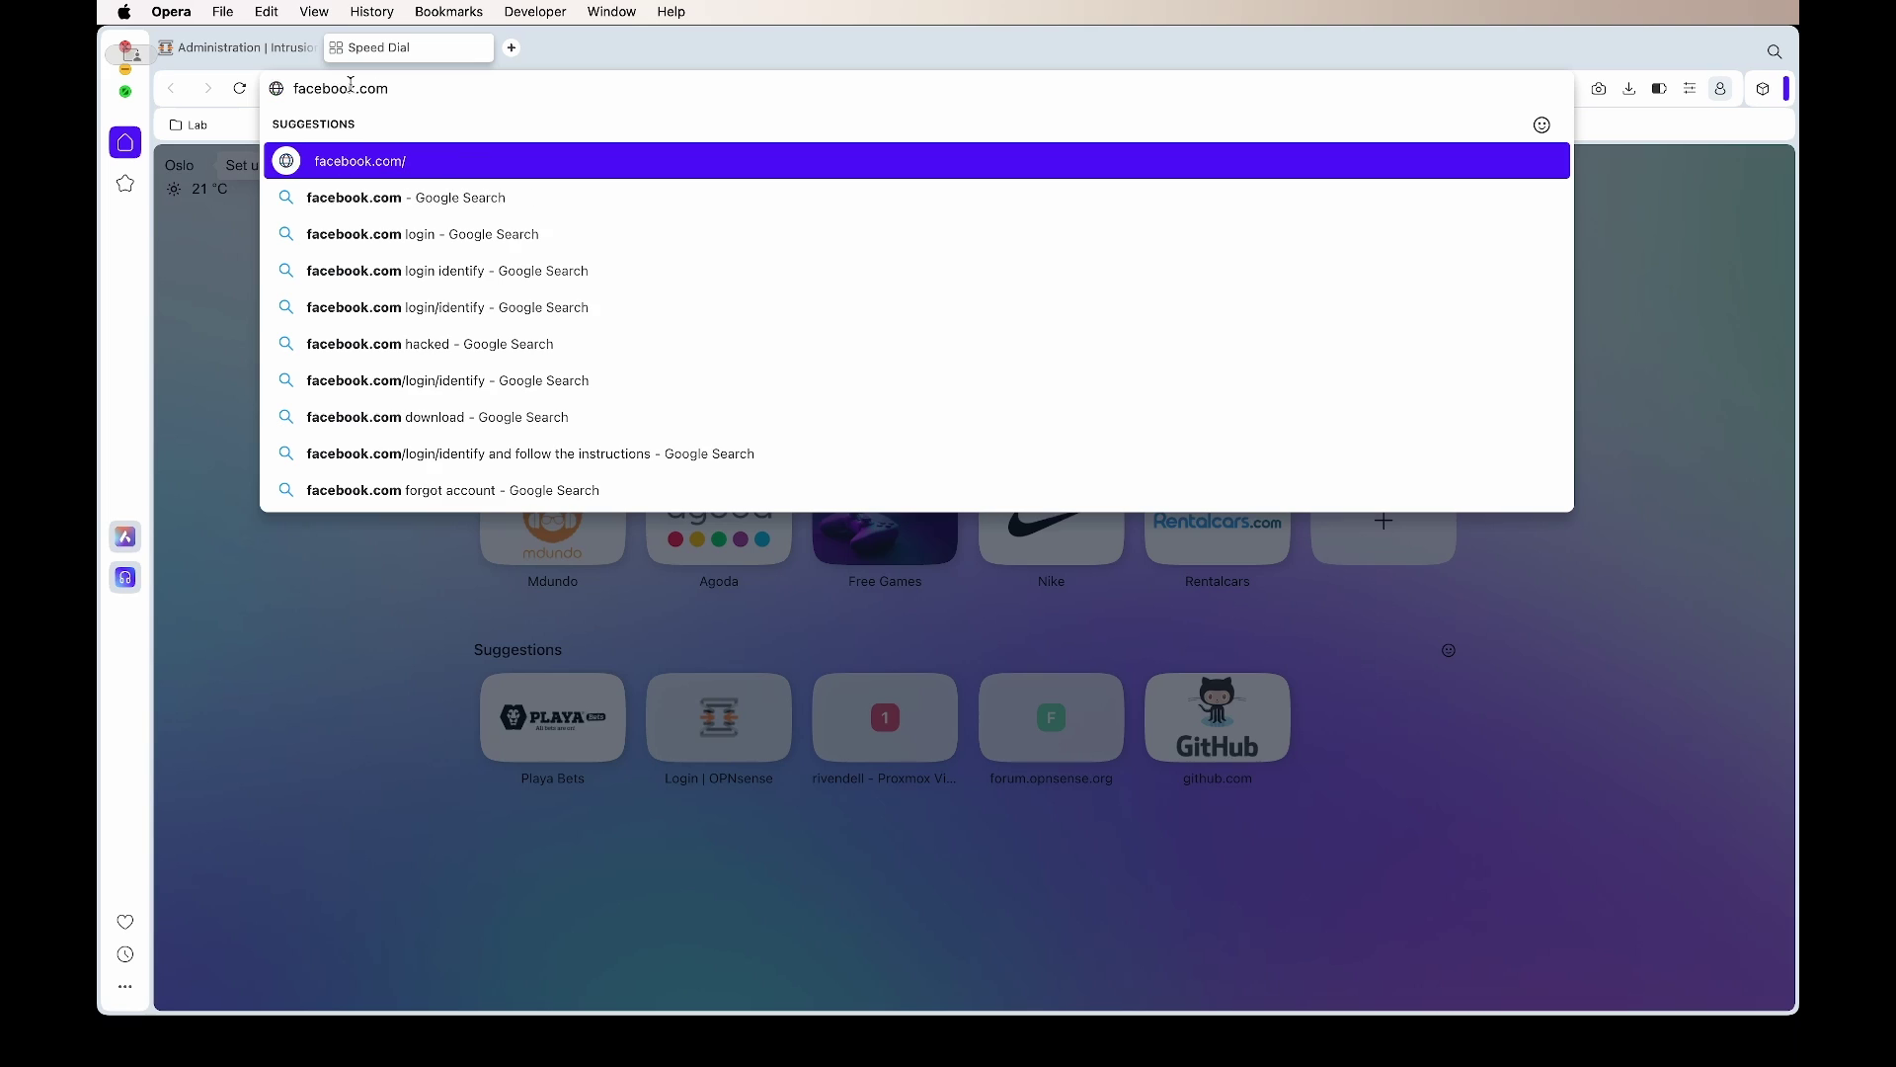
pyautogui.press('Return')
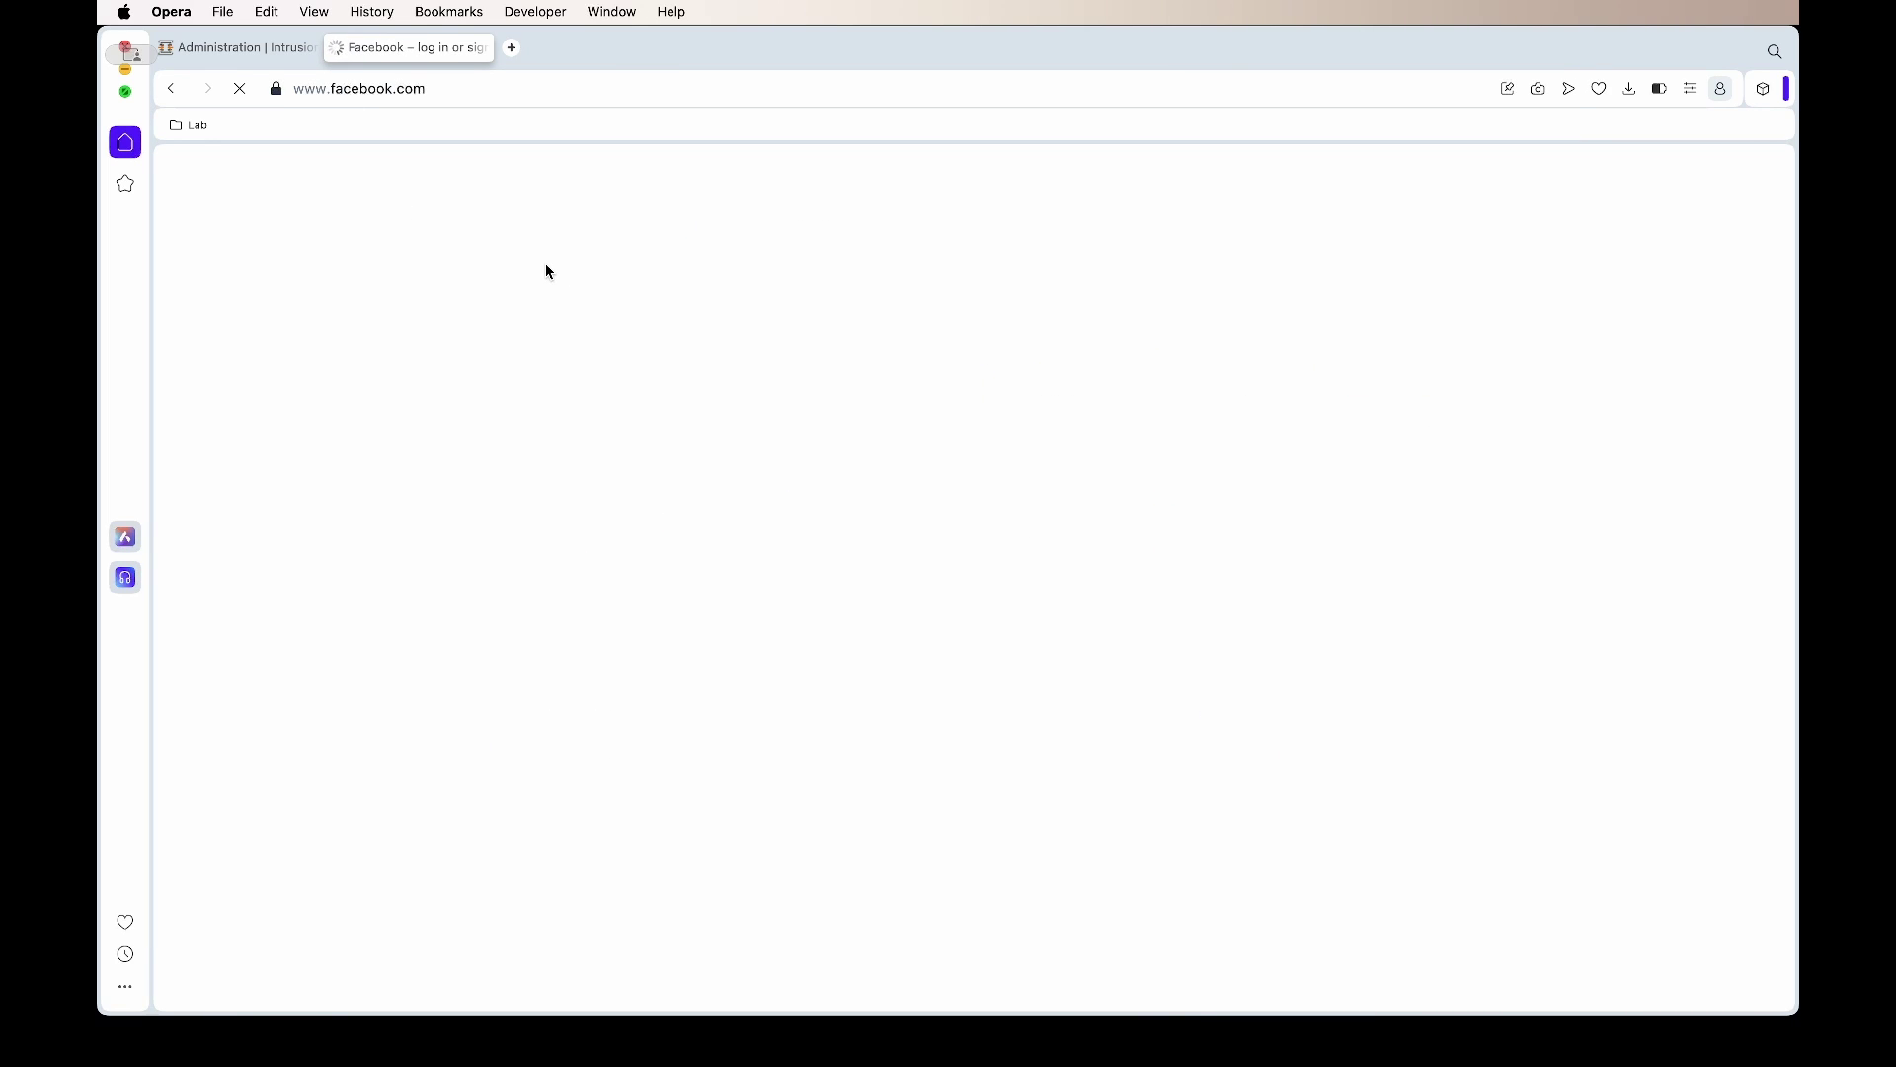
# Refresh OPNsense Alerts and confirm the newest 12:14 Facebook DNS alerts are blocked.
pyautogui.click(241, 47)
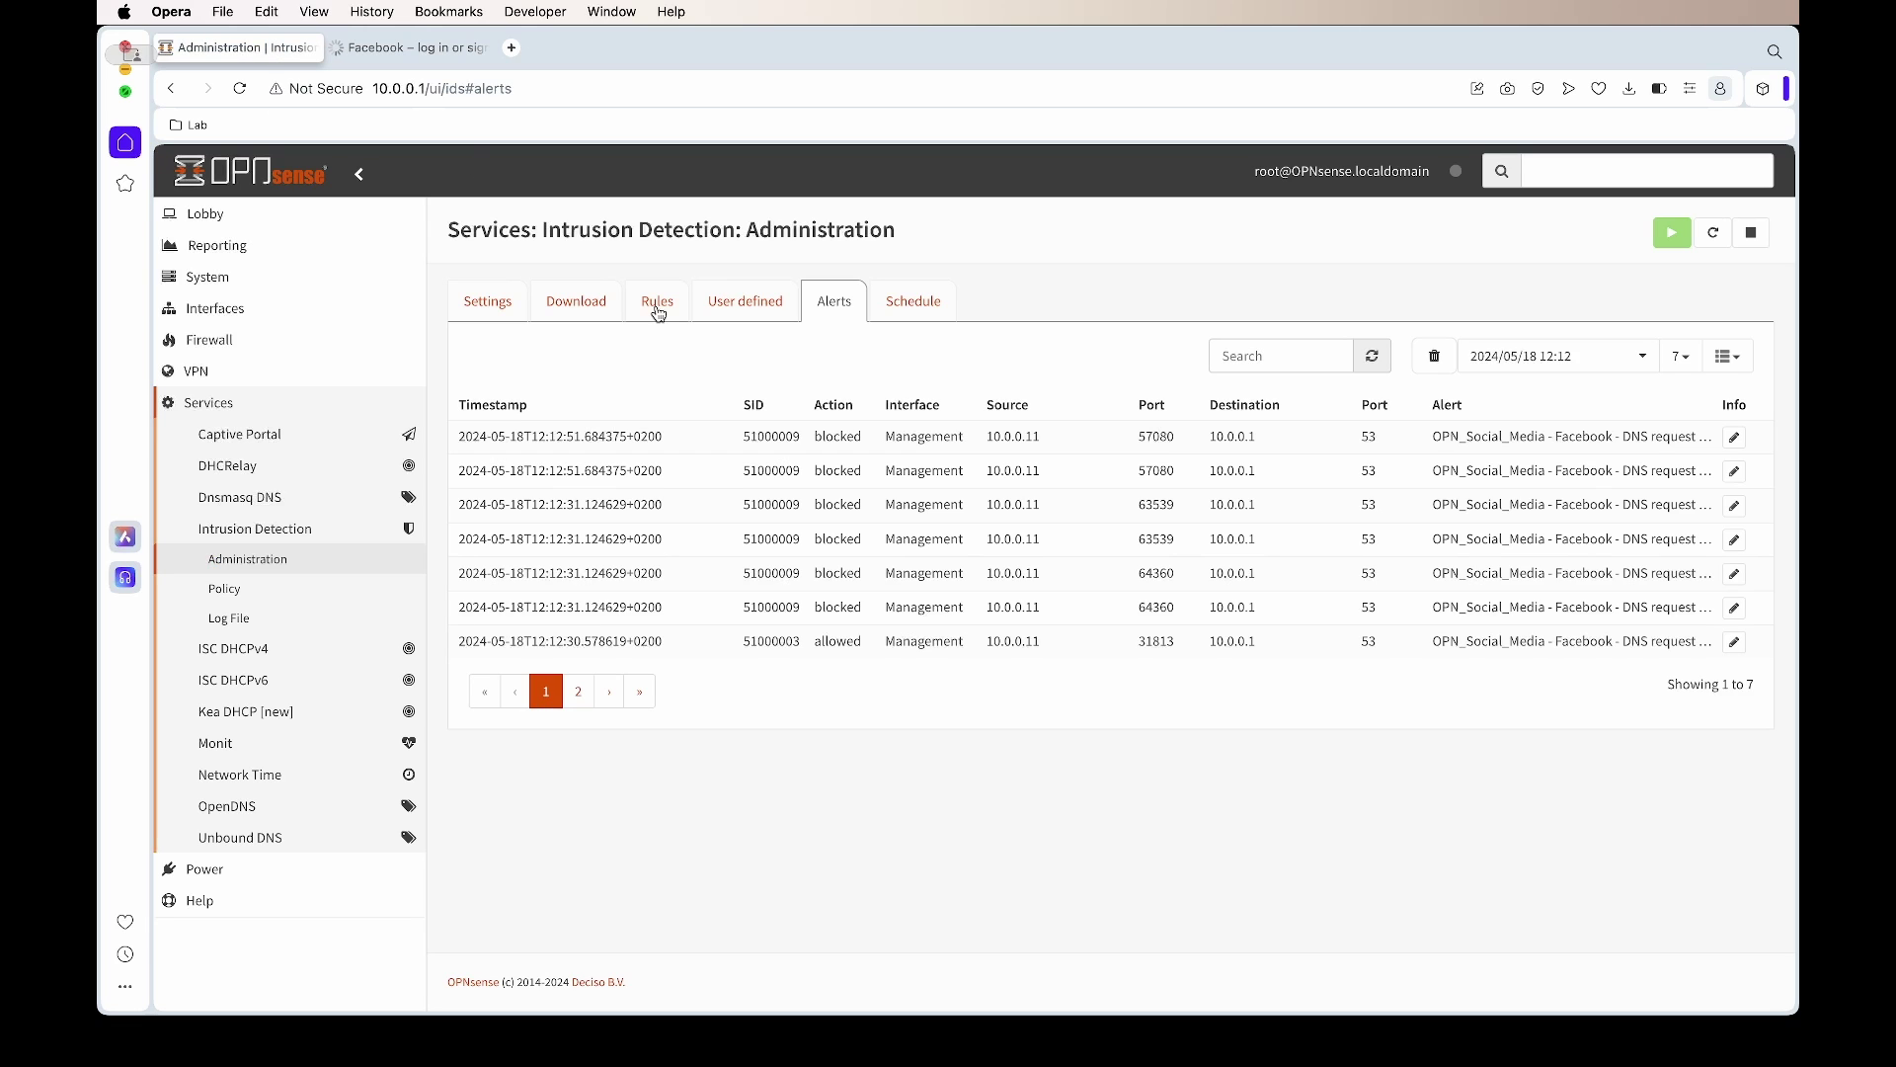
pyautogui.click(1373, 358)
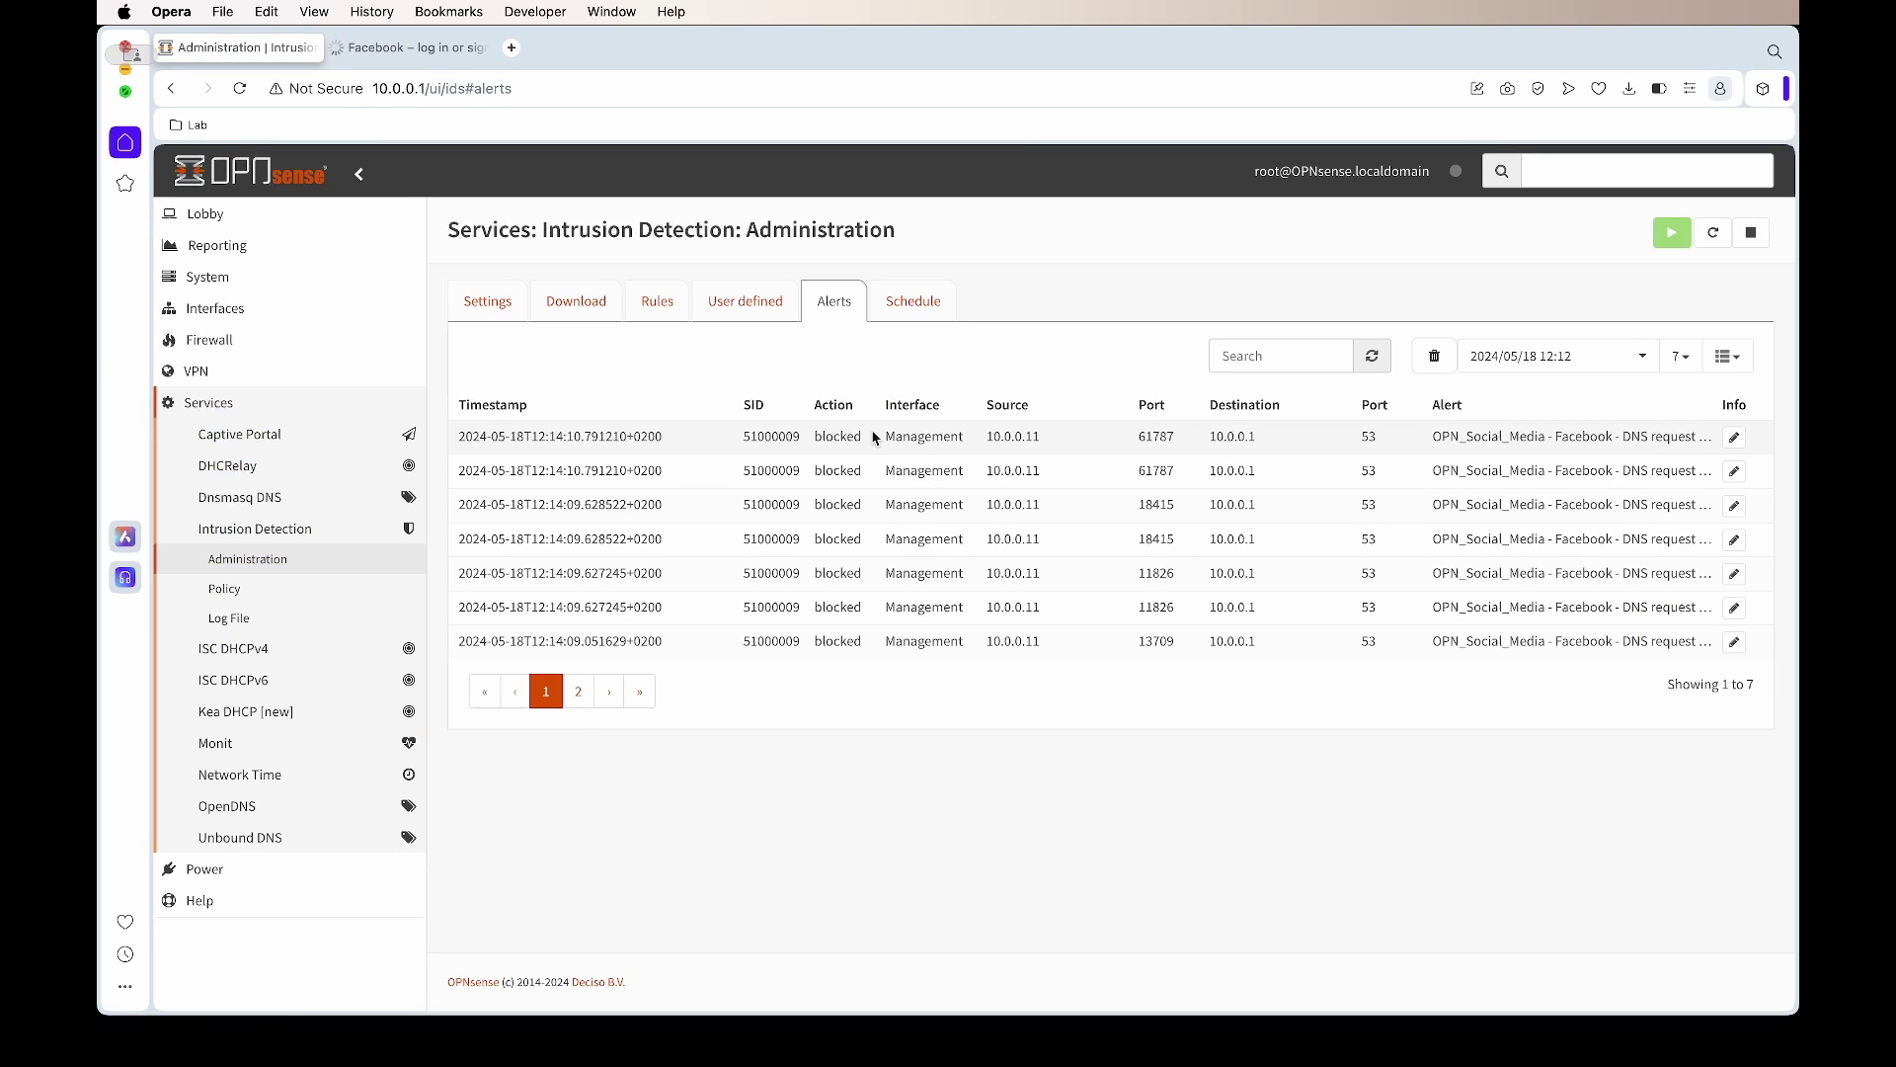
pyautogui.tripleClick(636, 441)
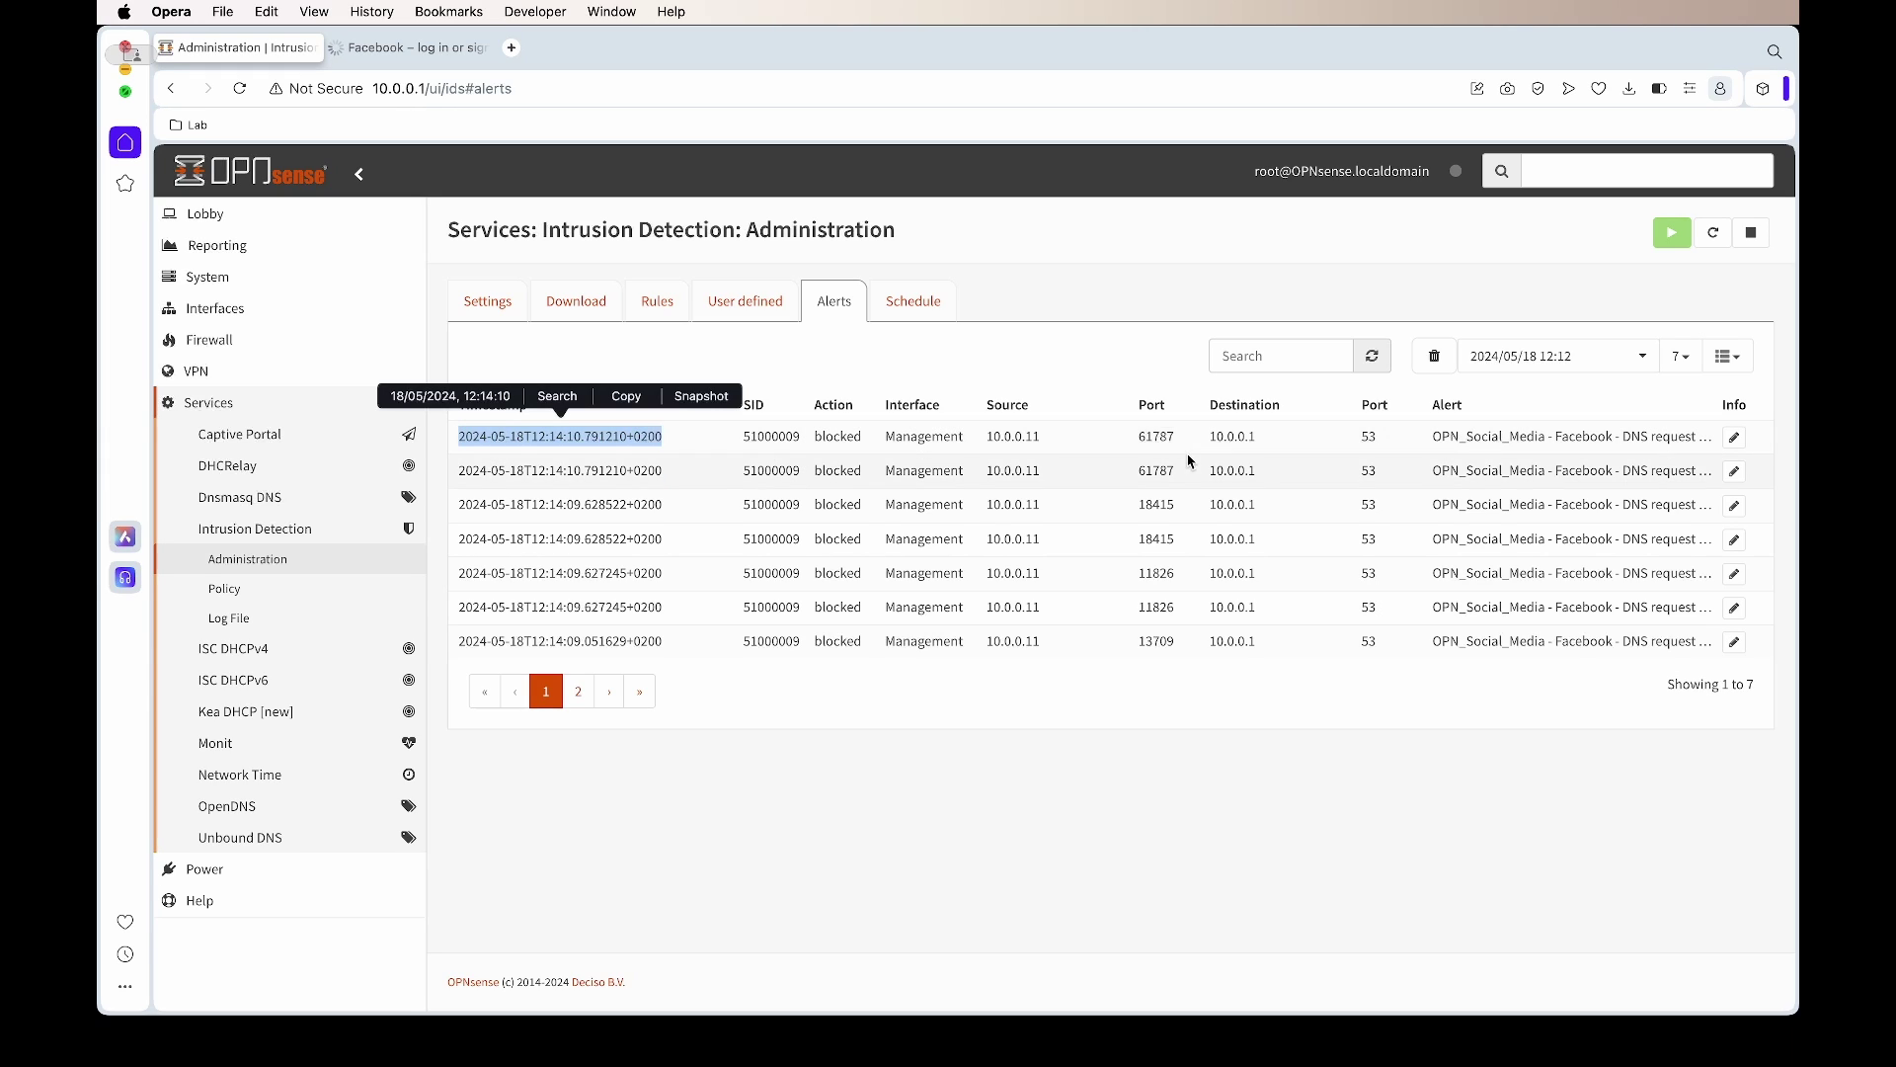
pyautogui.doubleClick(856, 438)
pyautogui.hotkey('ctrl', 'Tab')
pyautogui.hotkey('ctrl', 'shift', 'Tab')
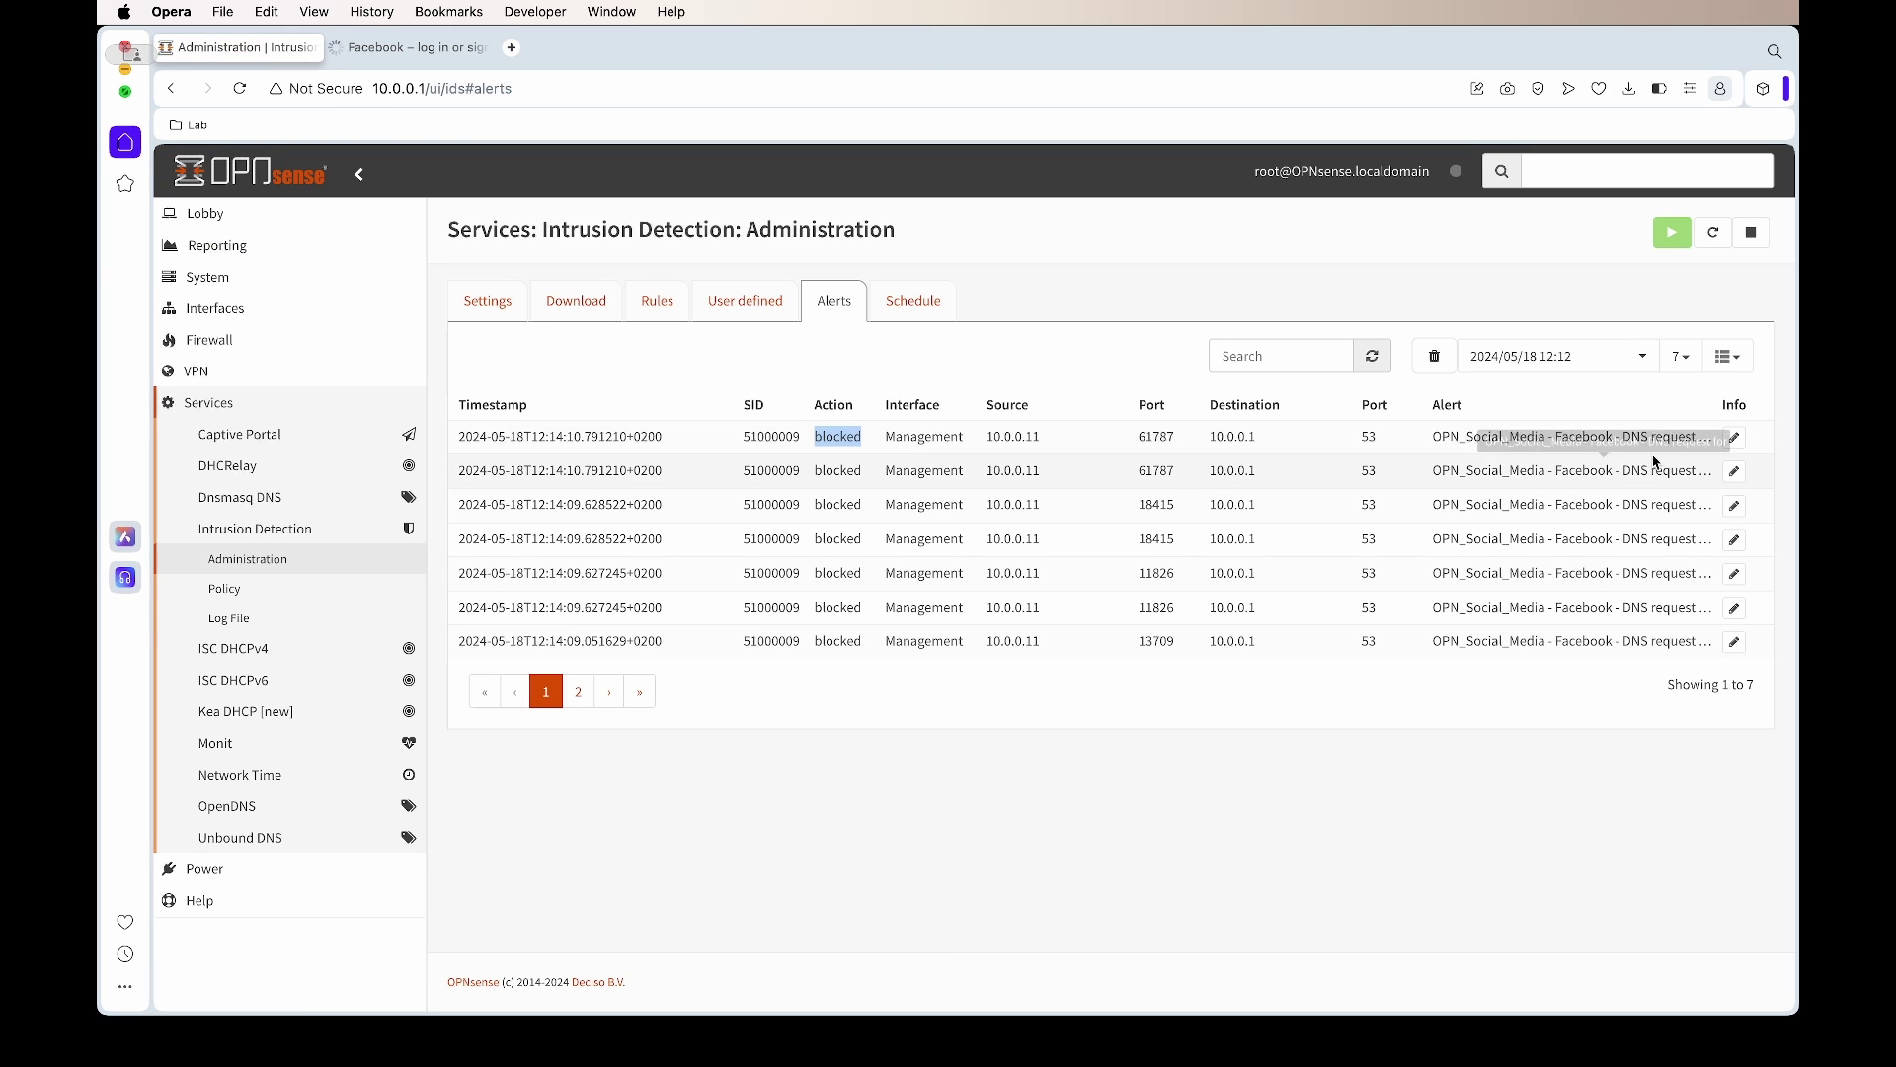
# Change rule 51000009's configured action from Drop to Alert in the alert details.
pyautogui.click(1734, 437)
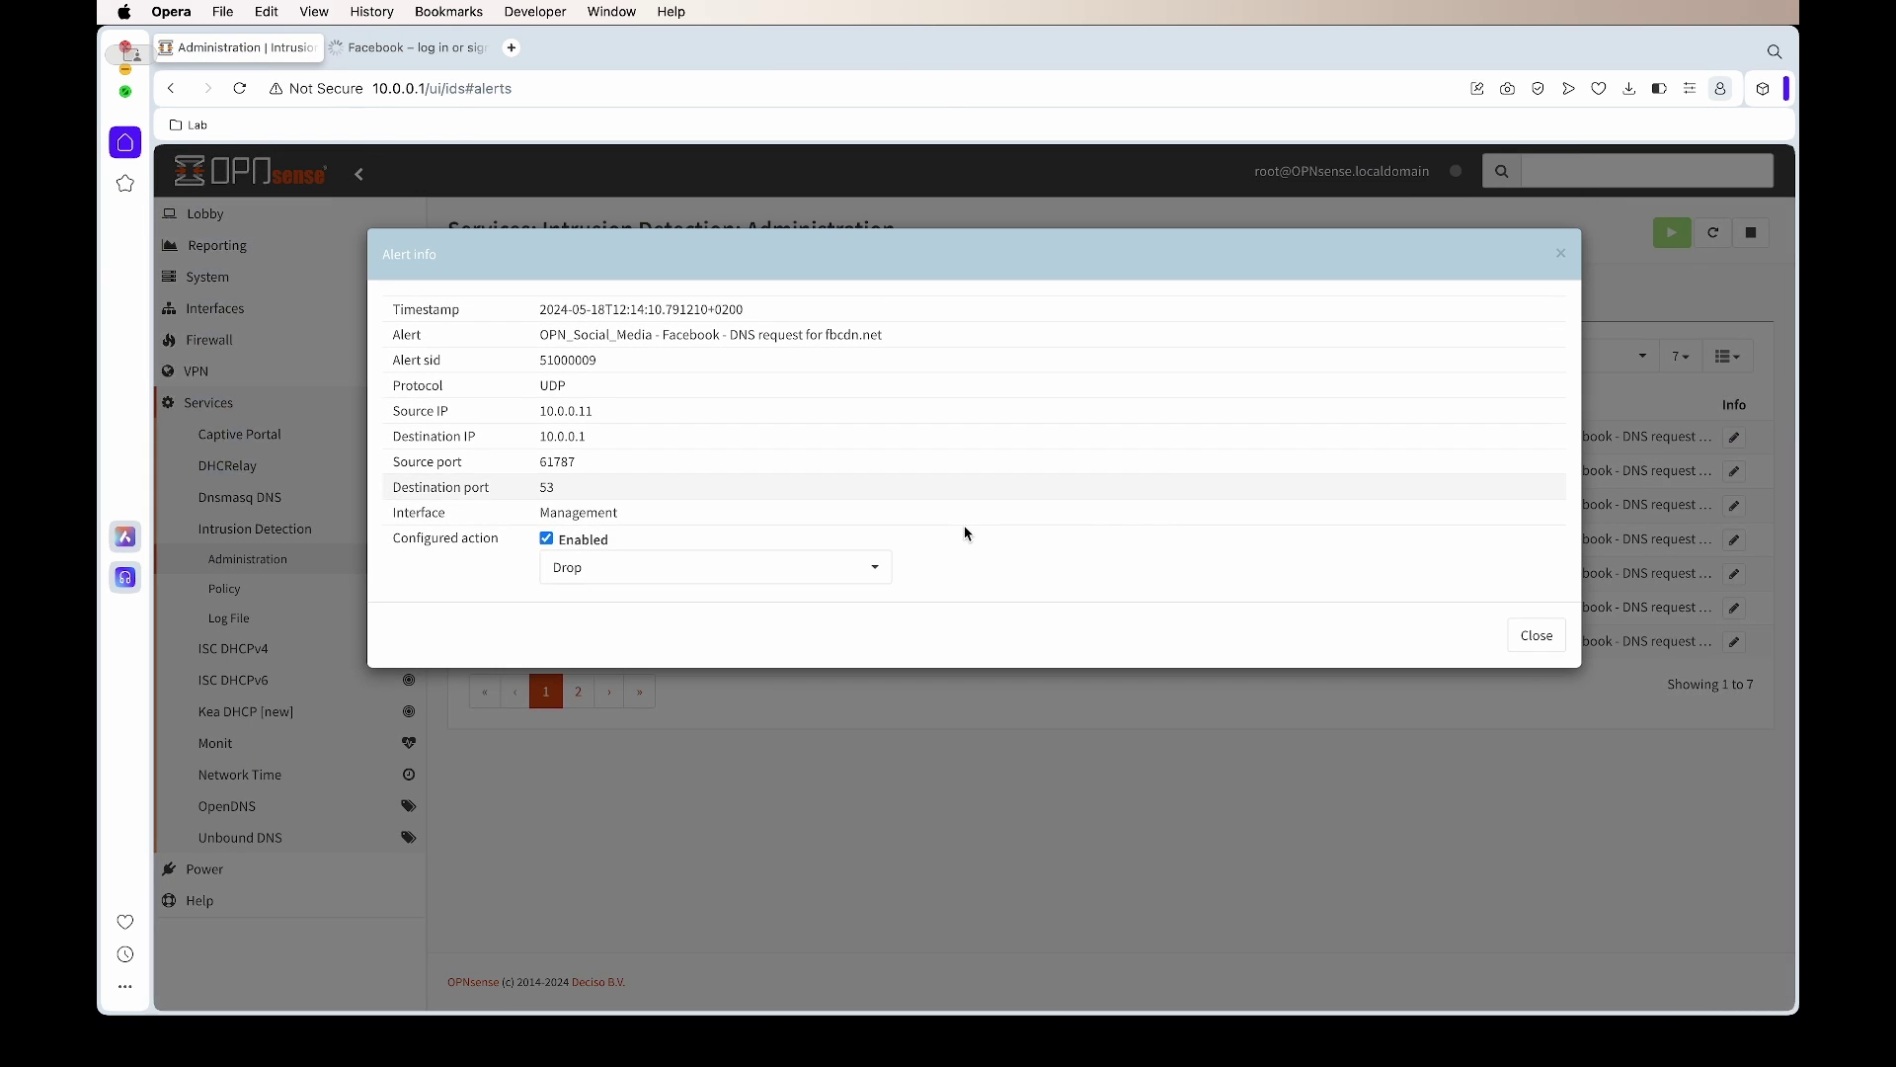
pyautogui.click(869, 568)
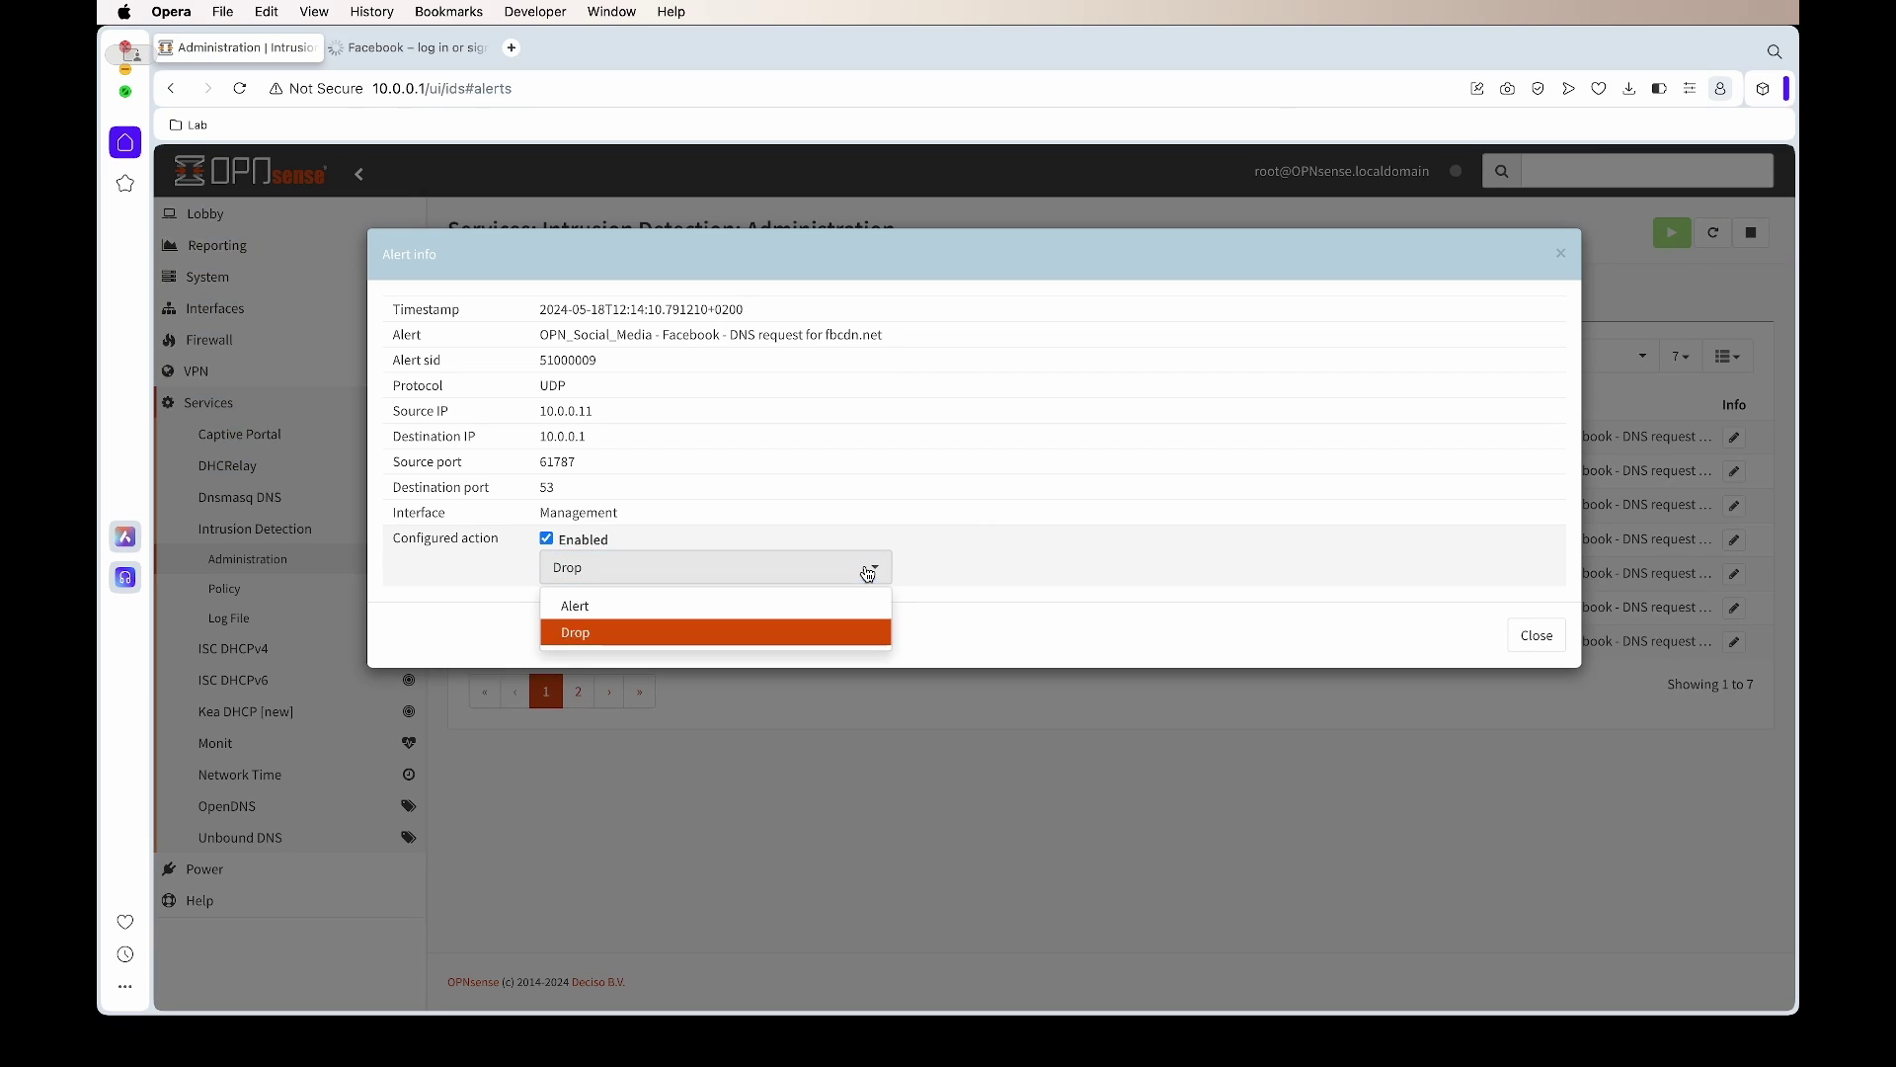
pyautogui.click(806, 605)
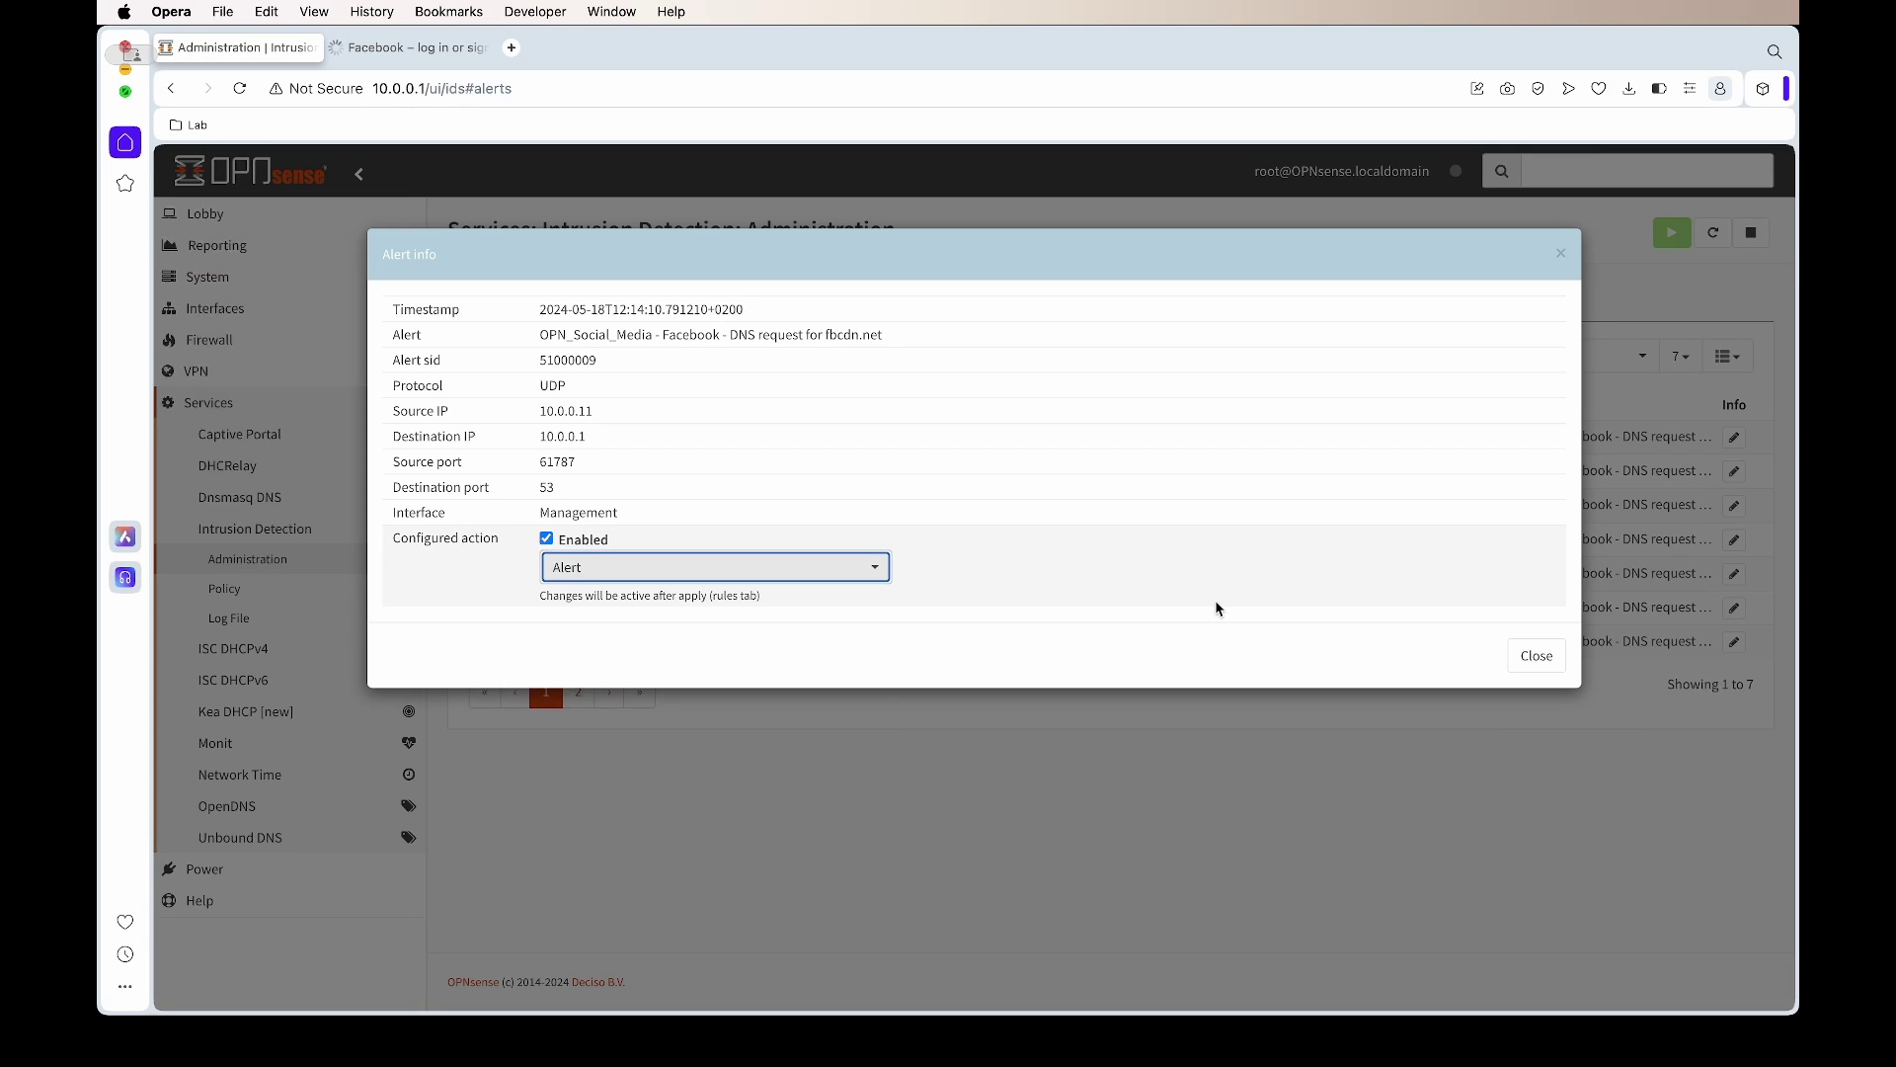
pyautogui.click(1537, 656)
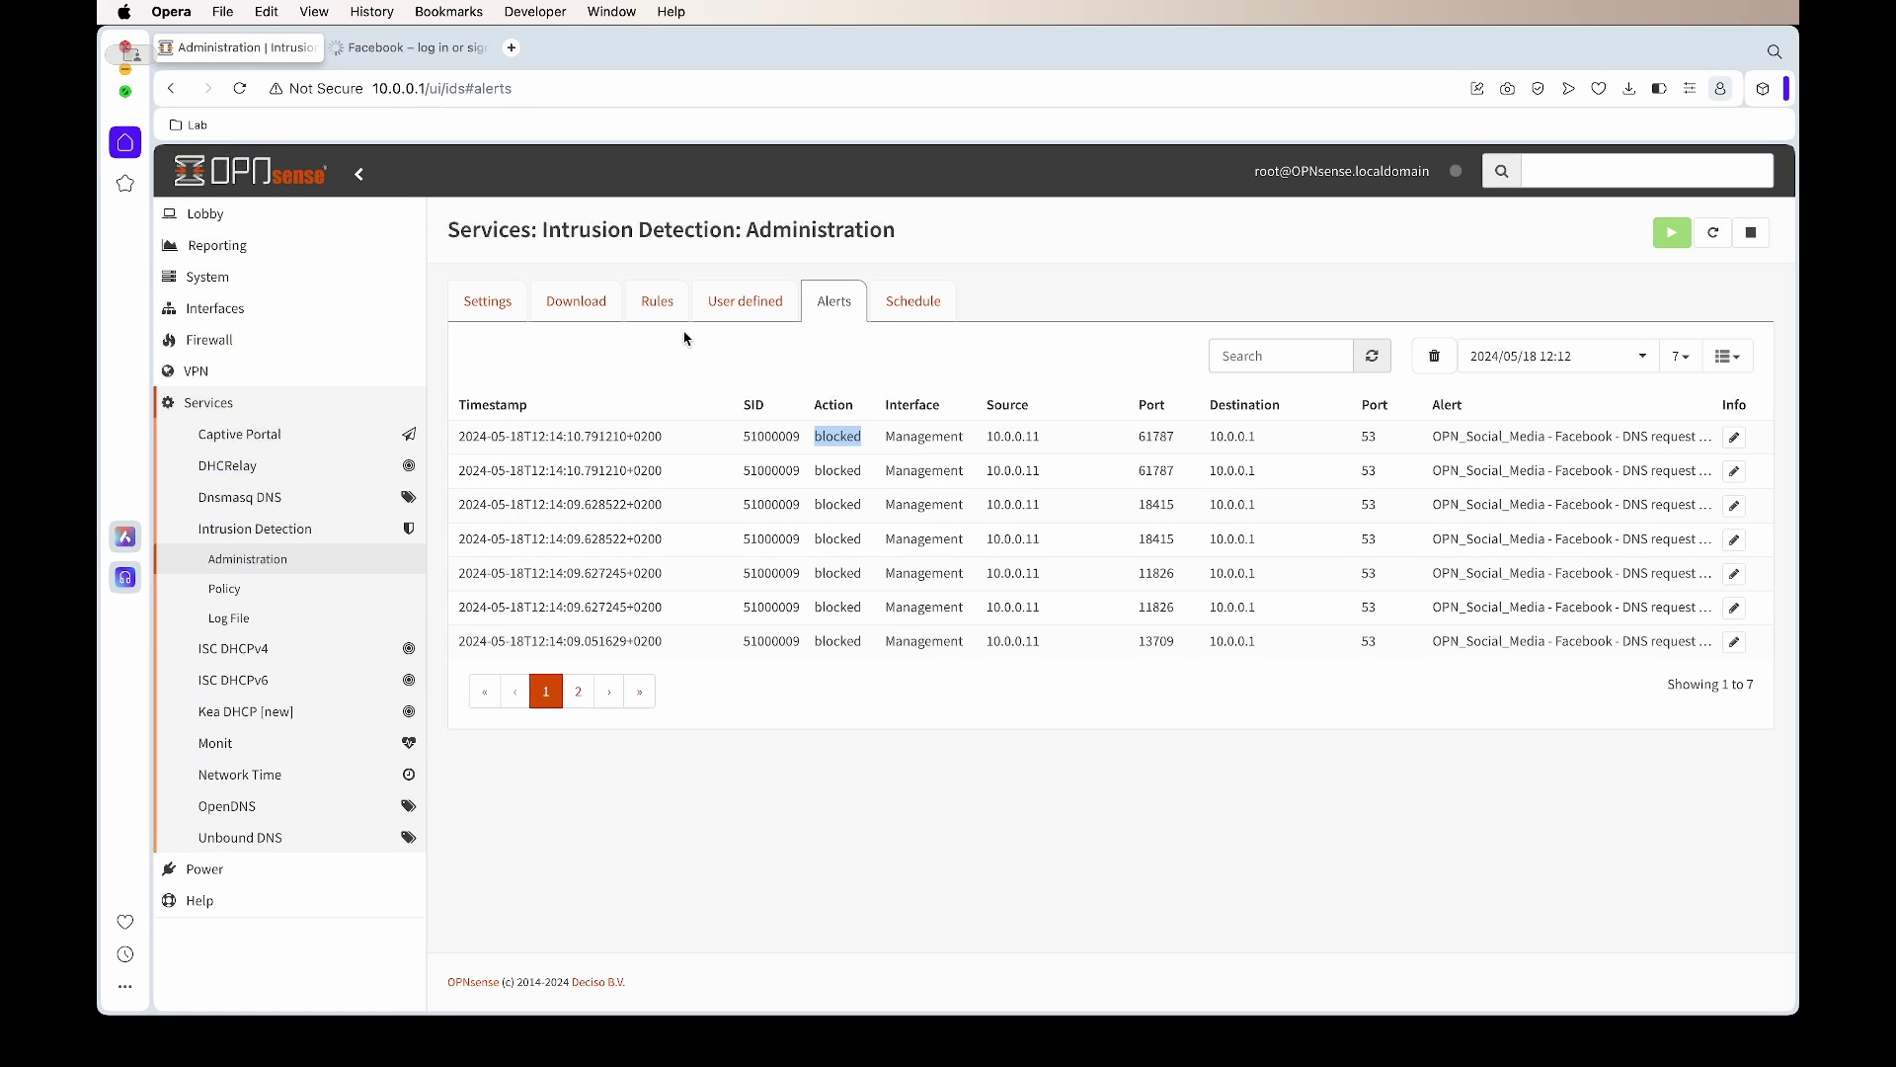
# Apply the changed rule action from the Rules tab.
pyautogui.click(662, 302)
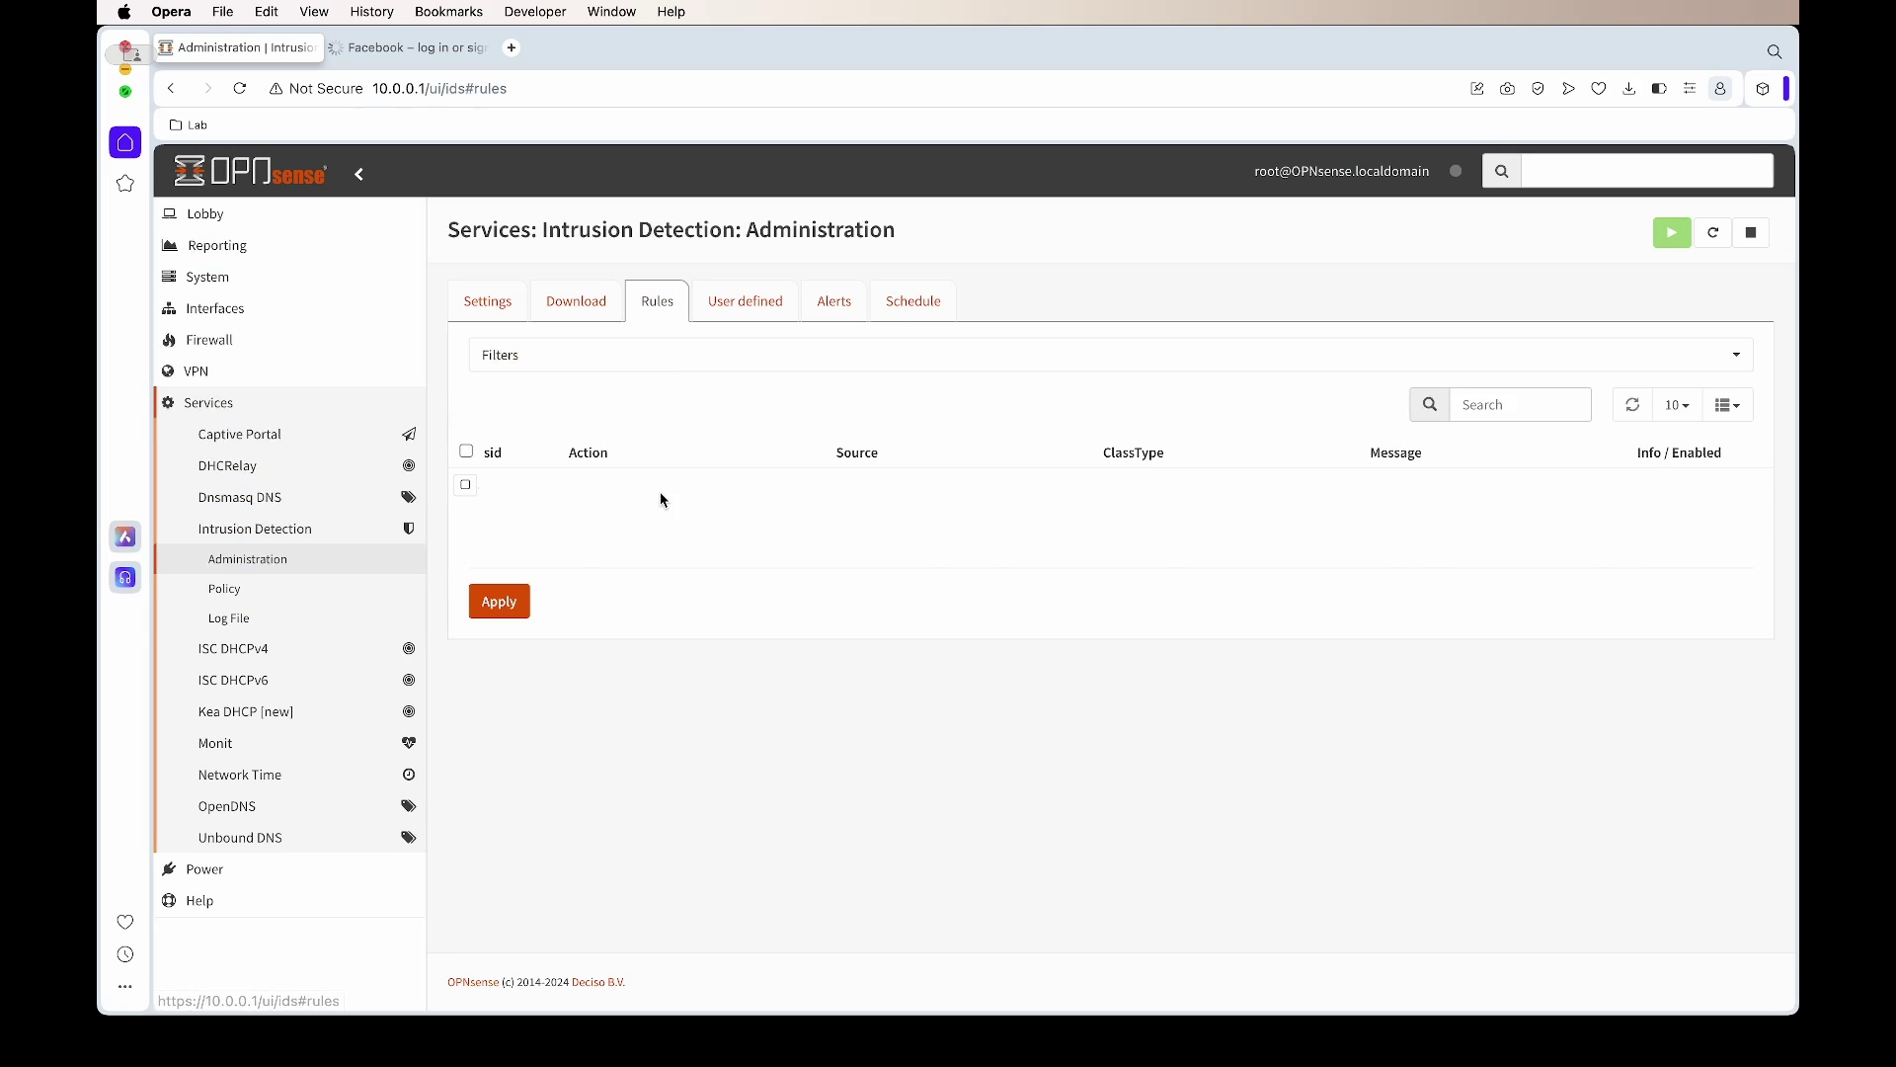
pyautogui.click(424, 50)
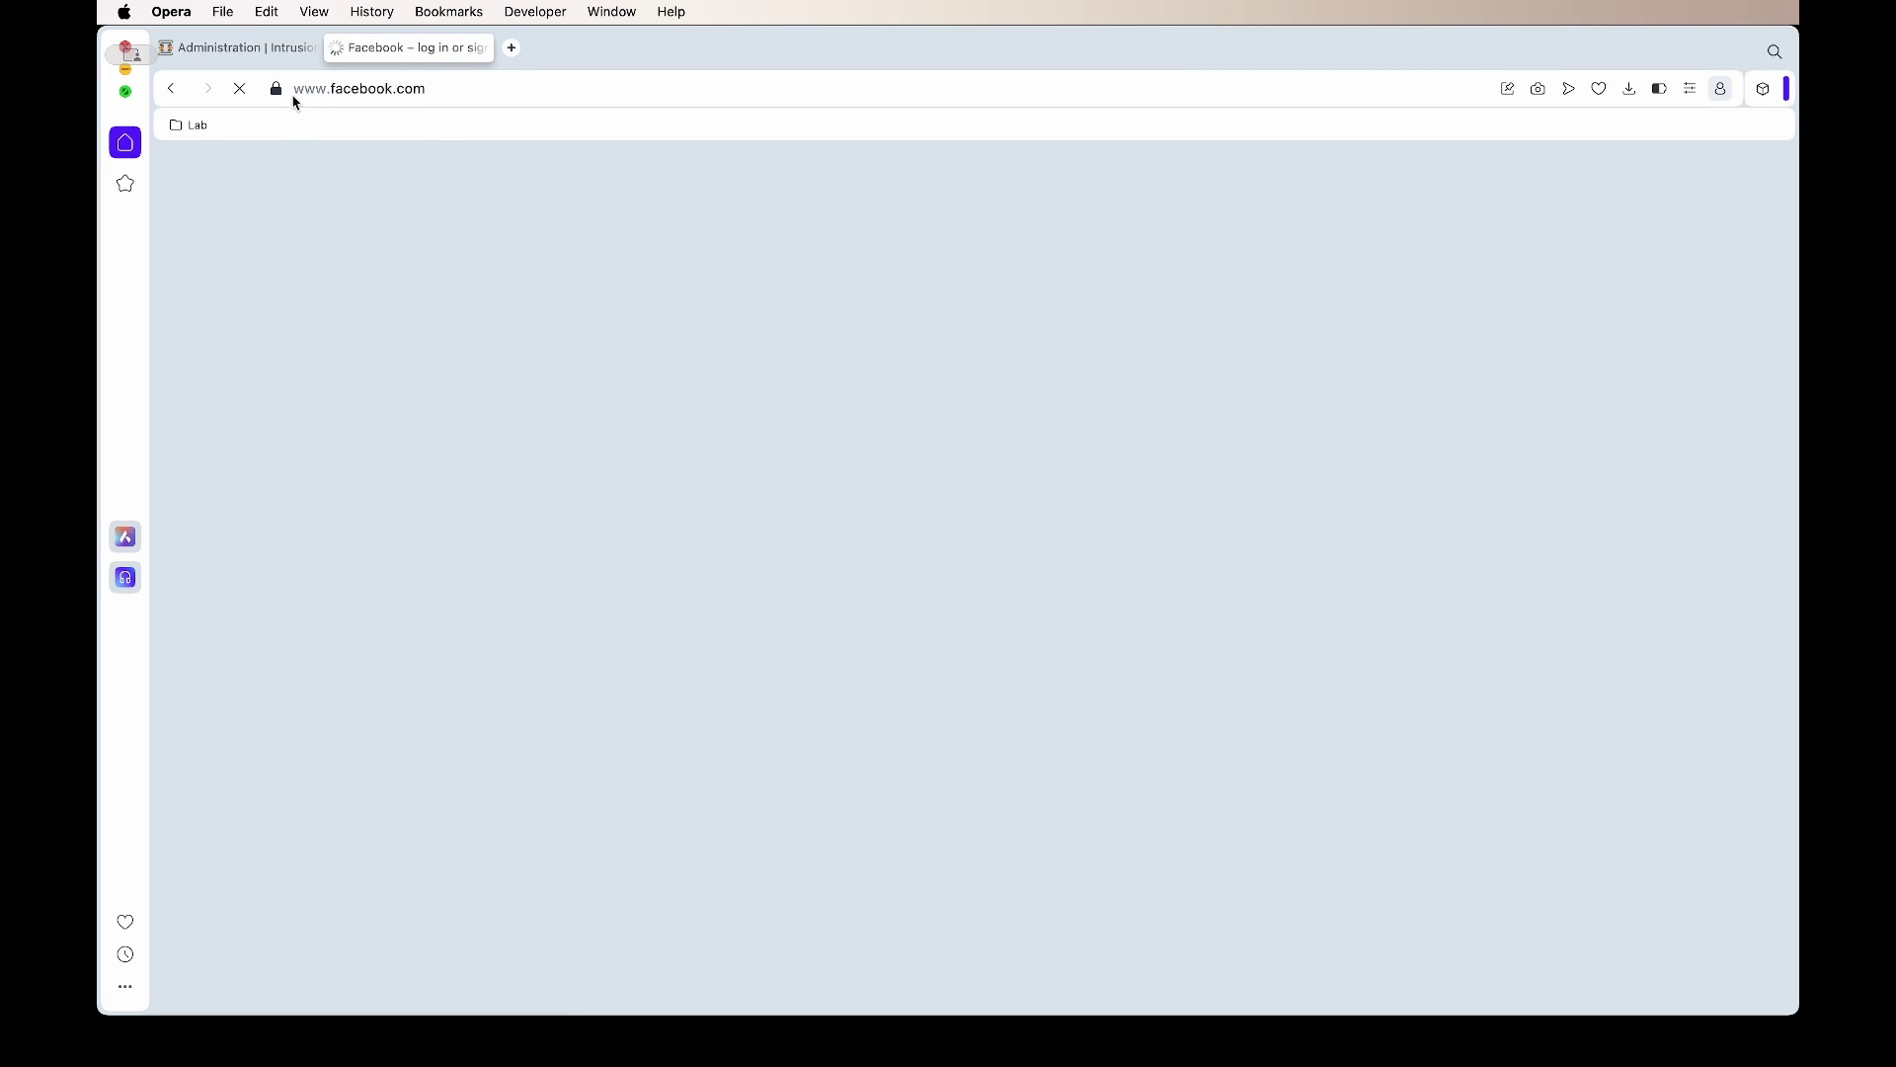
pyautogui.click(282, 51)
pyautogui.scroll(-1, 553, 808)
pyautogui.scroll(-1, 553, 808)
pyautogui.click(498, 898)
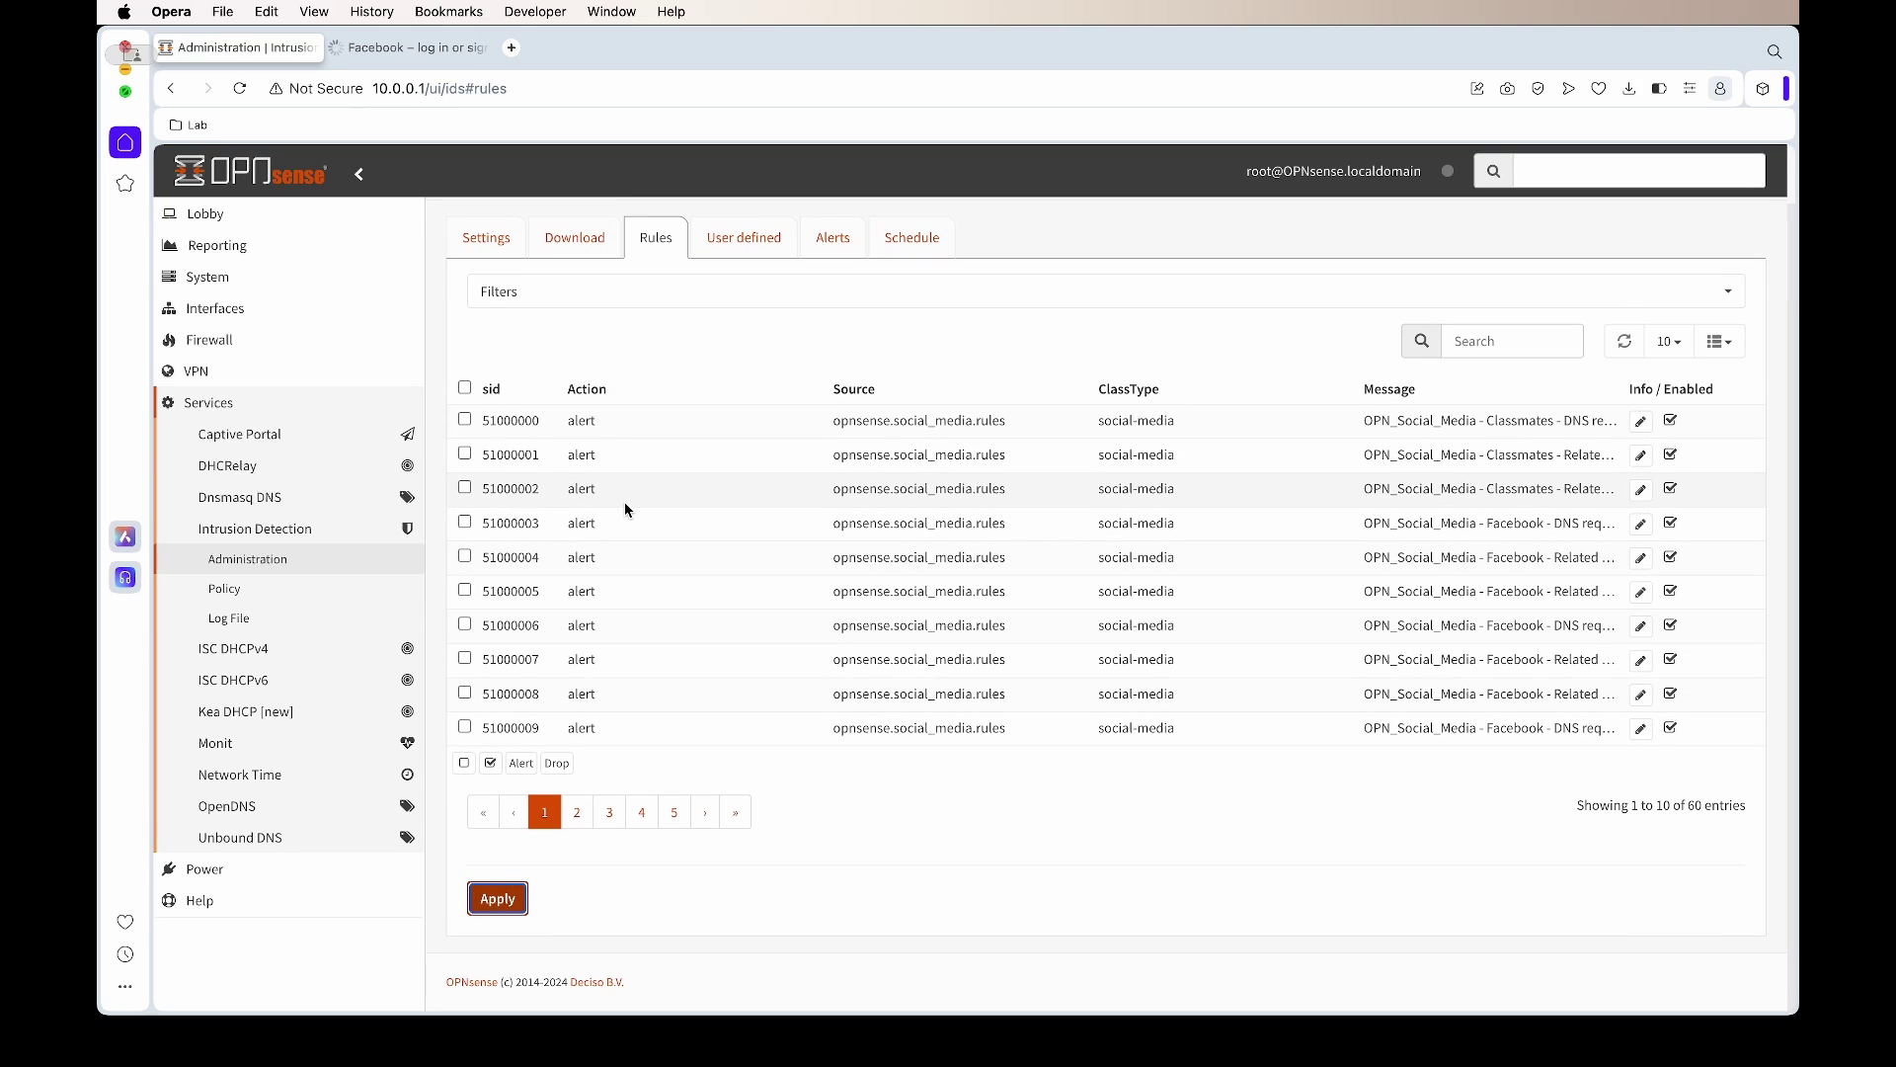
pyautogui.scroll(1, 624, 506)
# Reload Facebook again and refresh the OPNsense Alerts list for new entries.
pyautogui.click(833, 311)
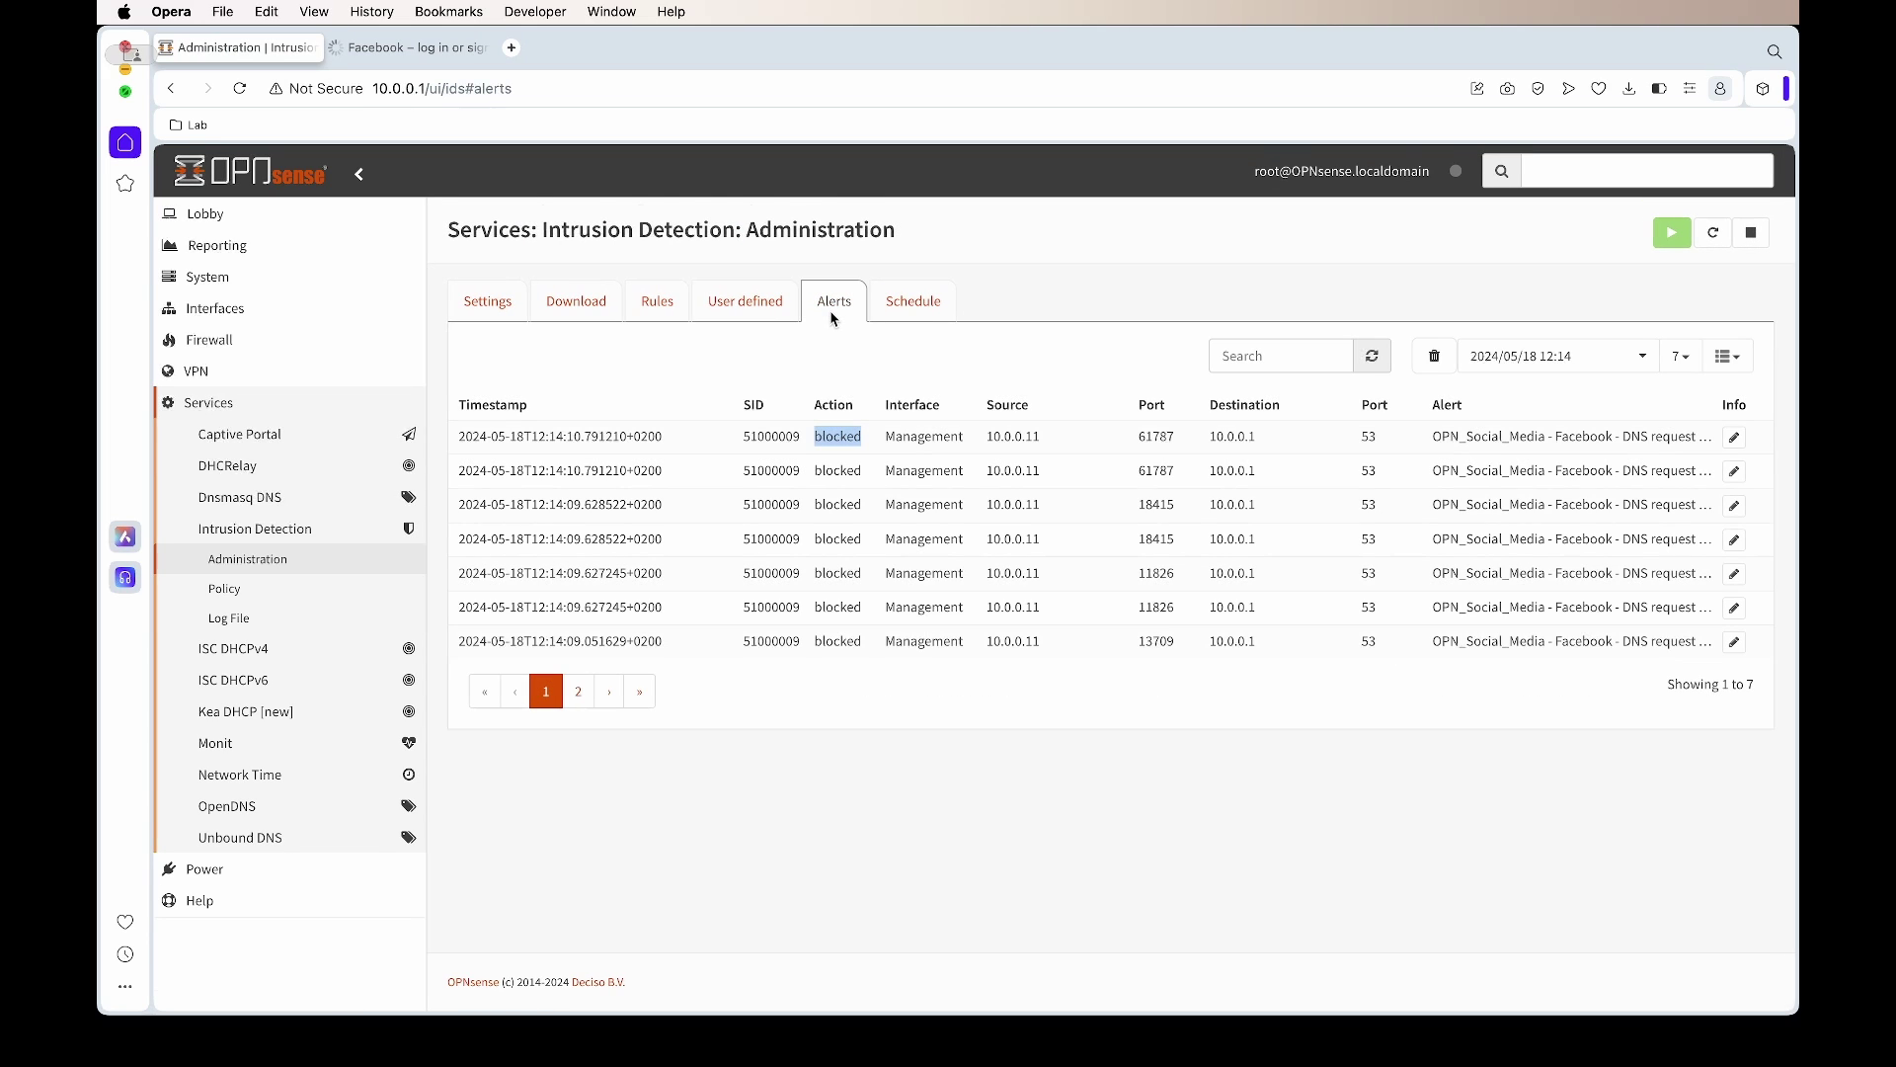
pyautogui.click(429, 50)
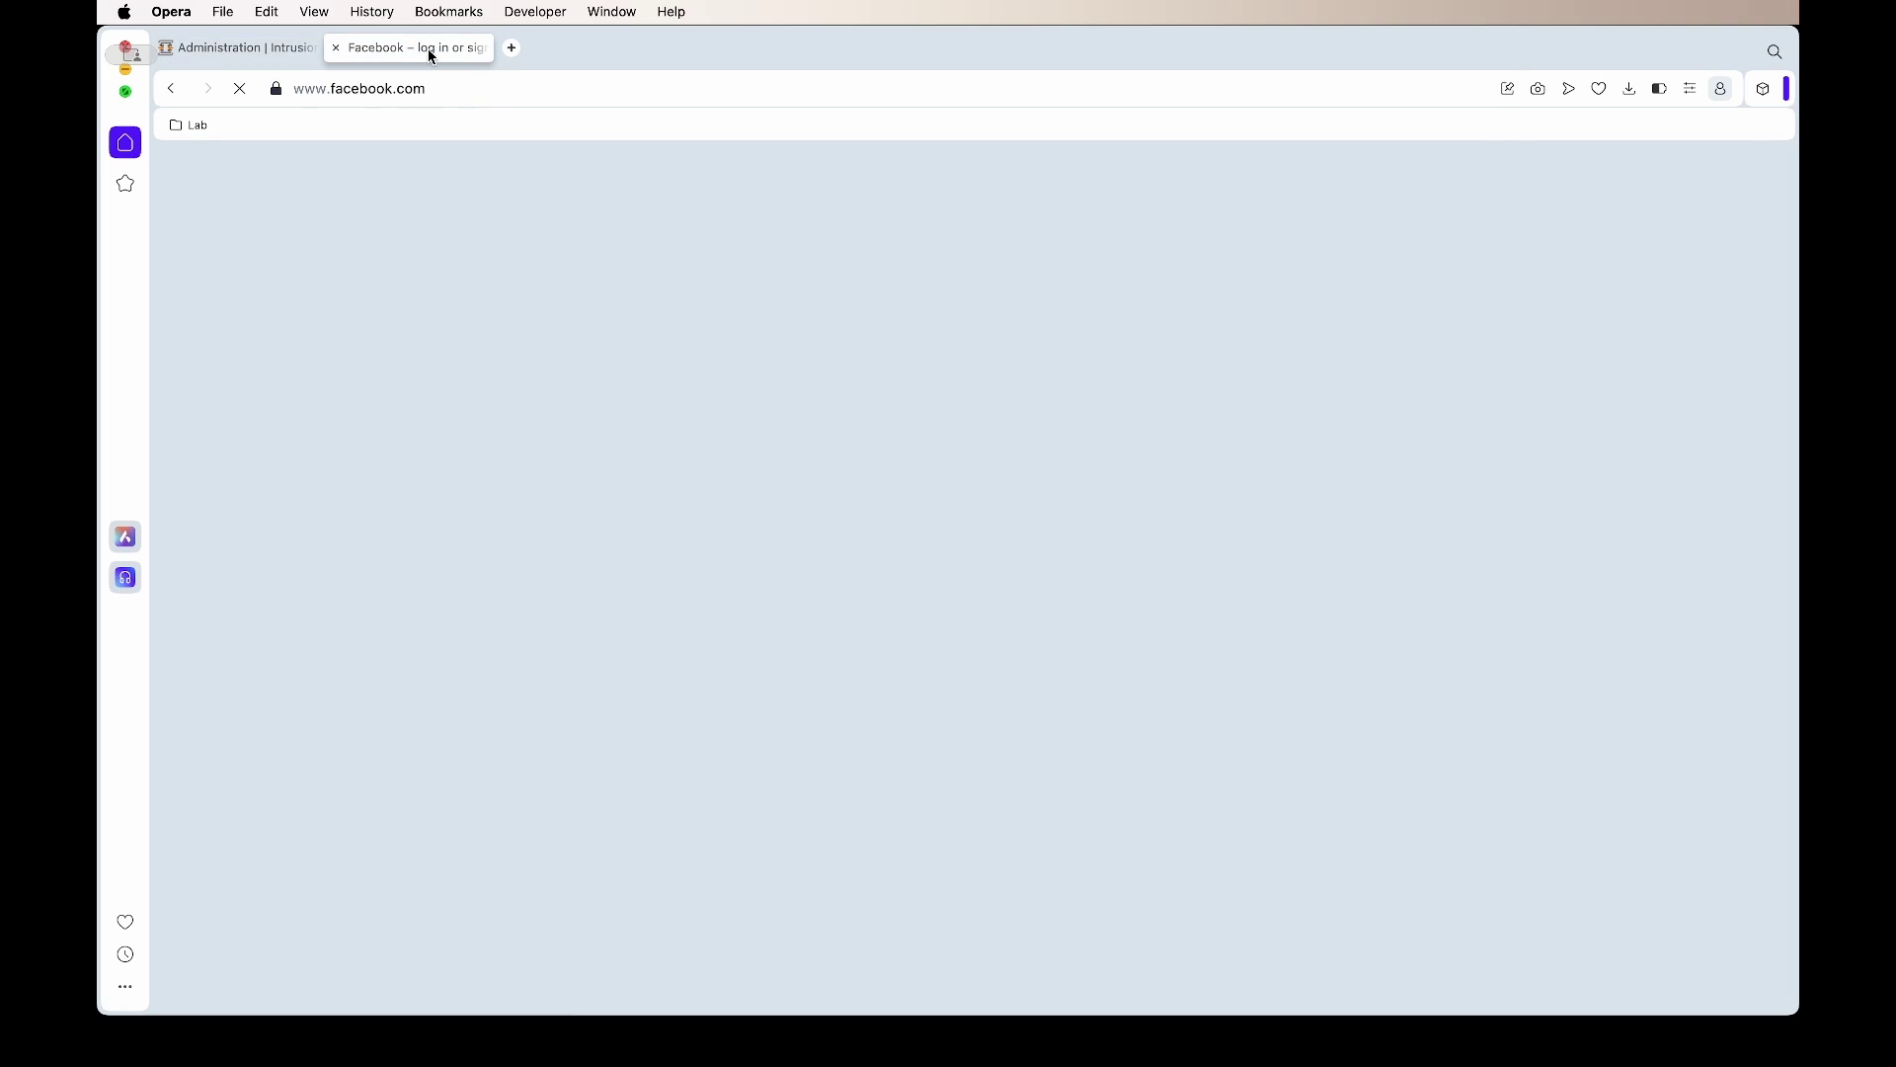
pyautogui.click(486, 100)
pyautogui.press('Return')
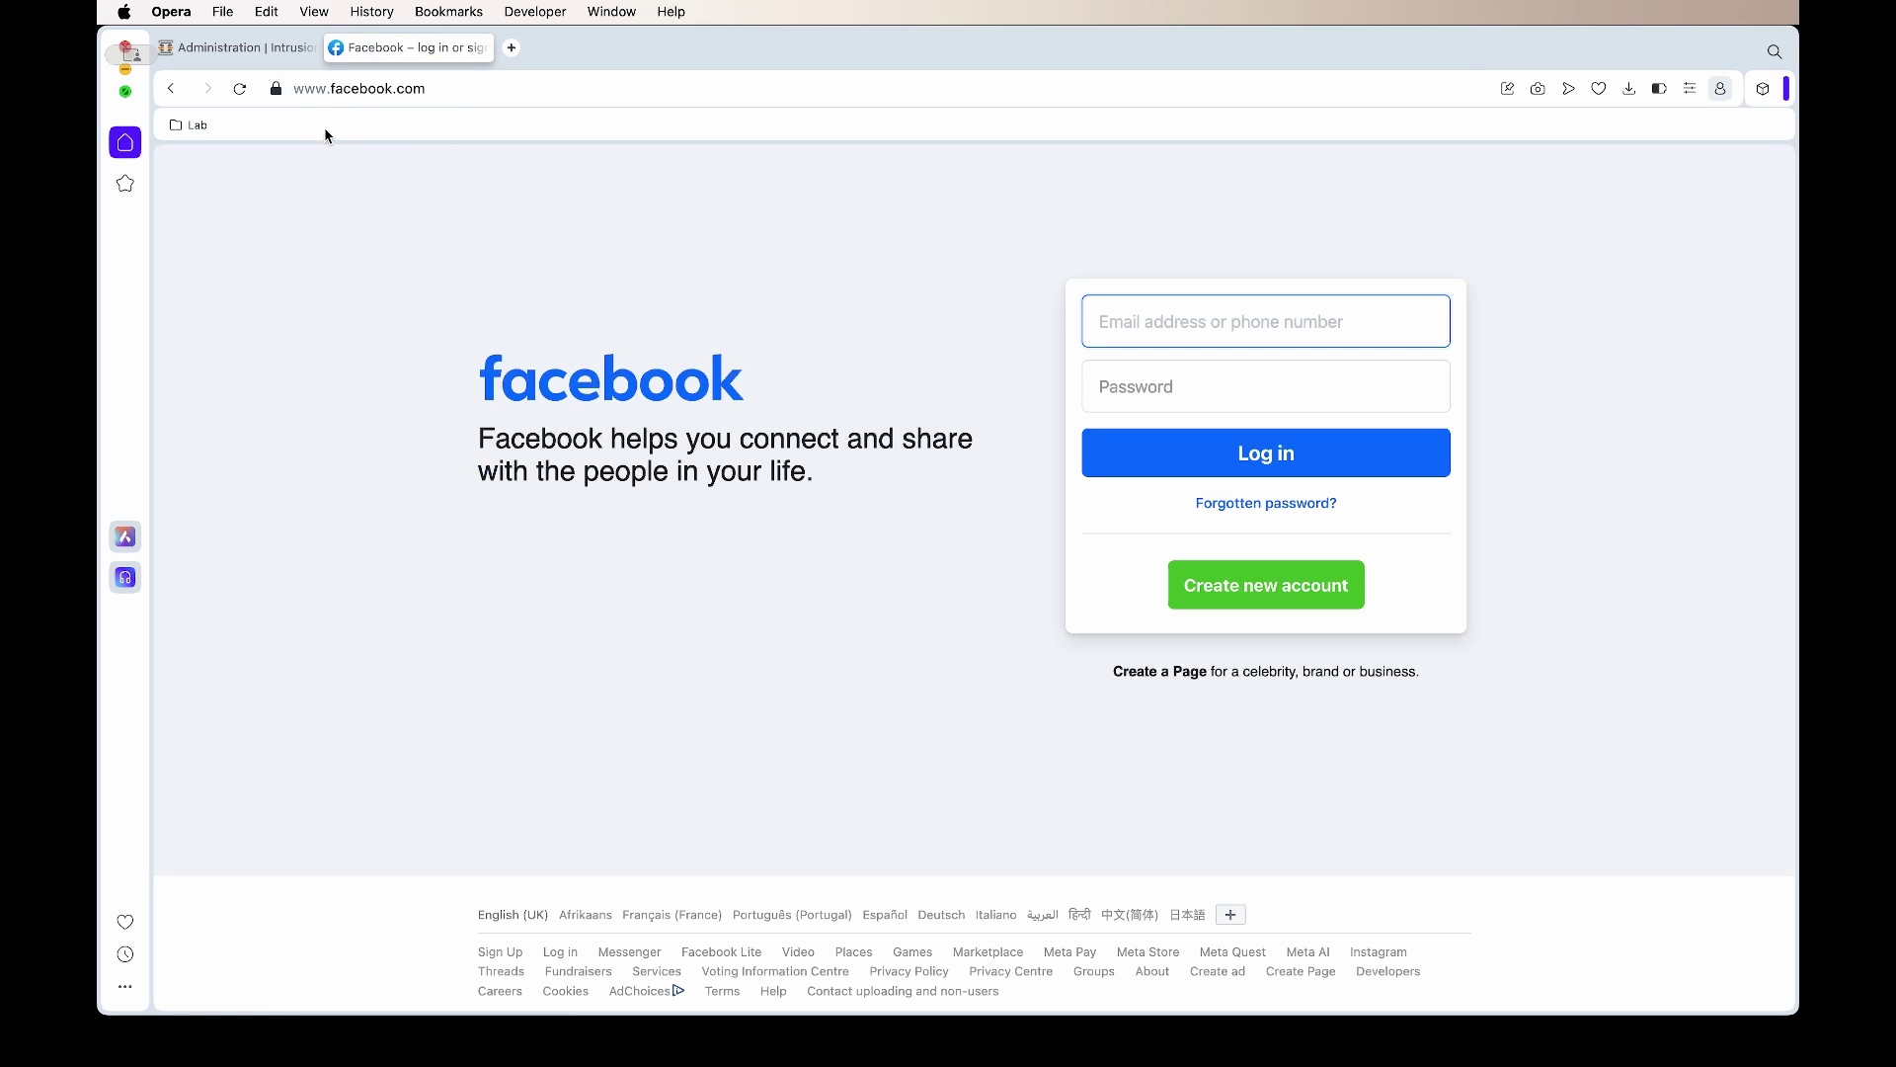
pyautogui.click(275, 49)
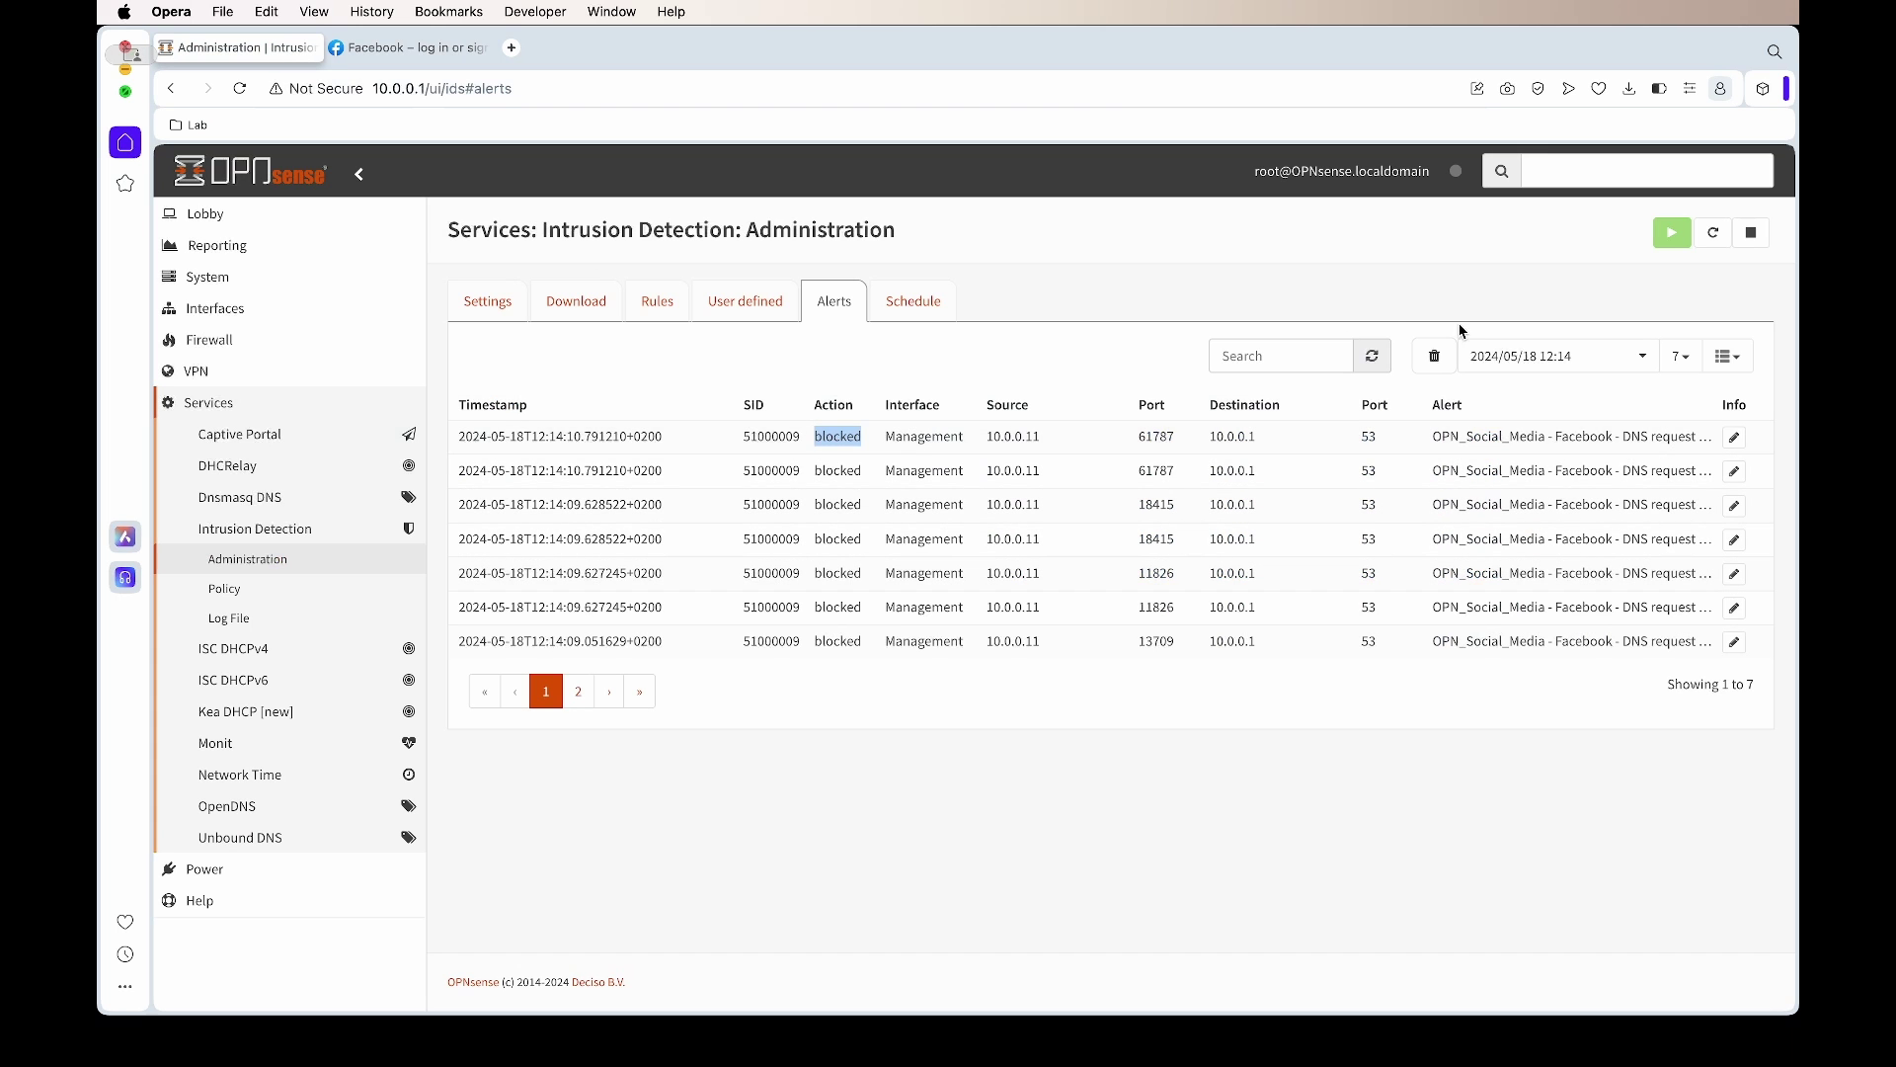
pyautogui.click(1371, 356)
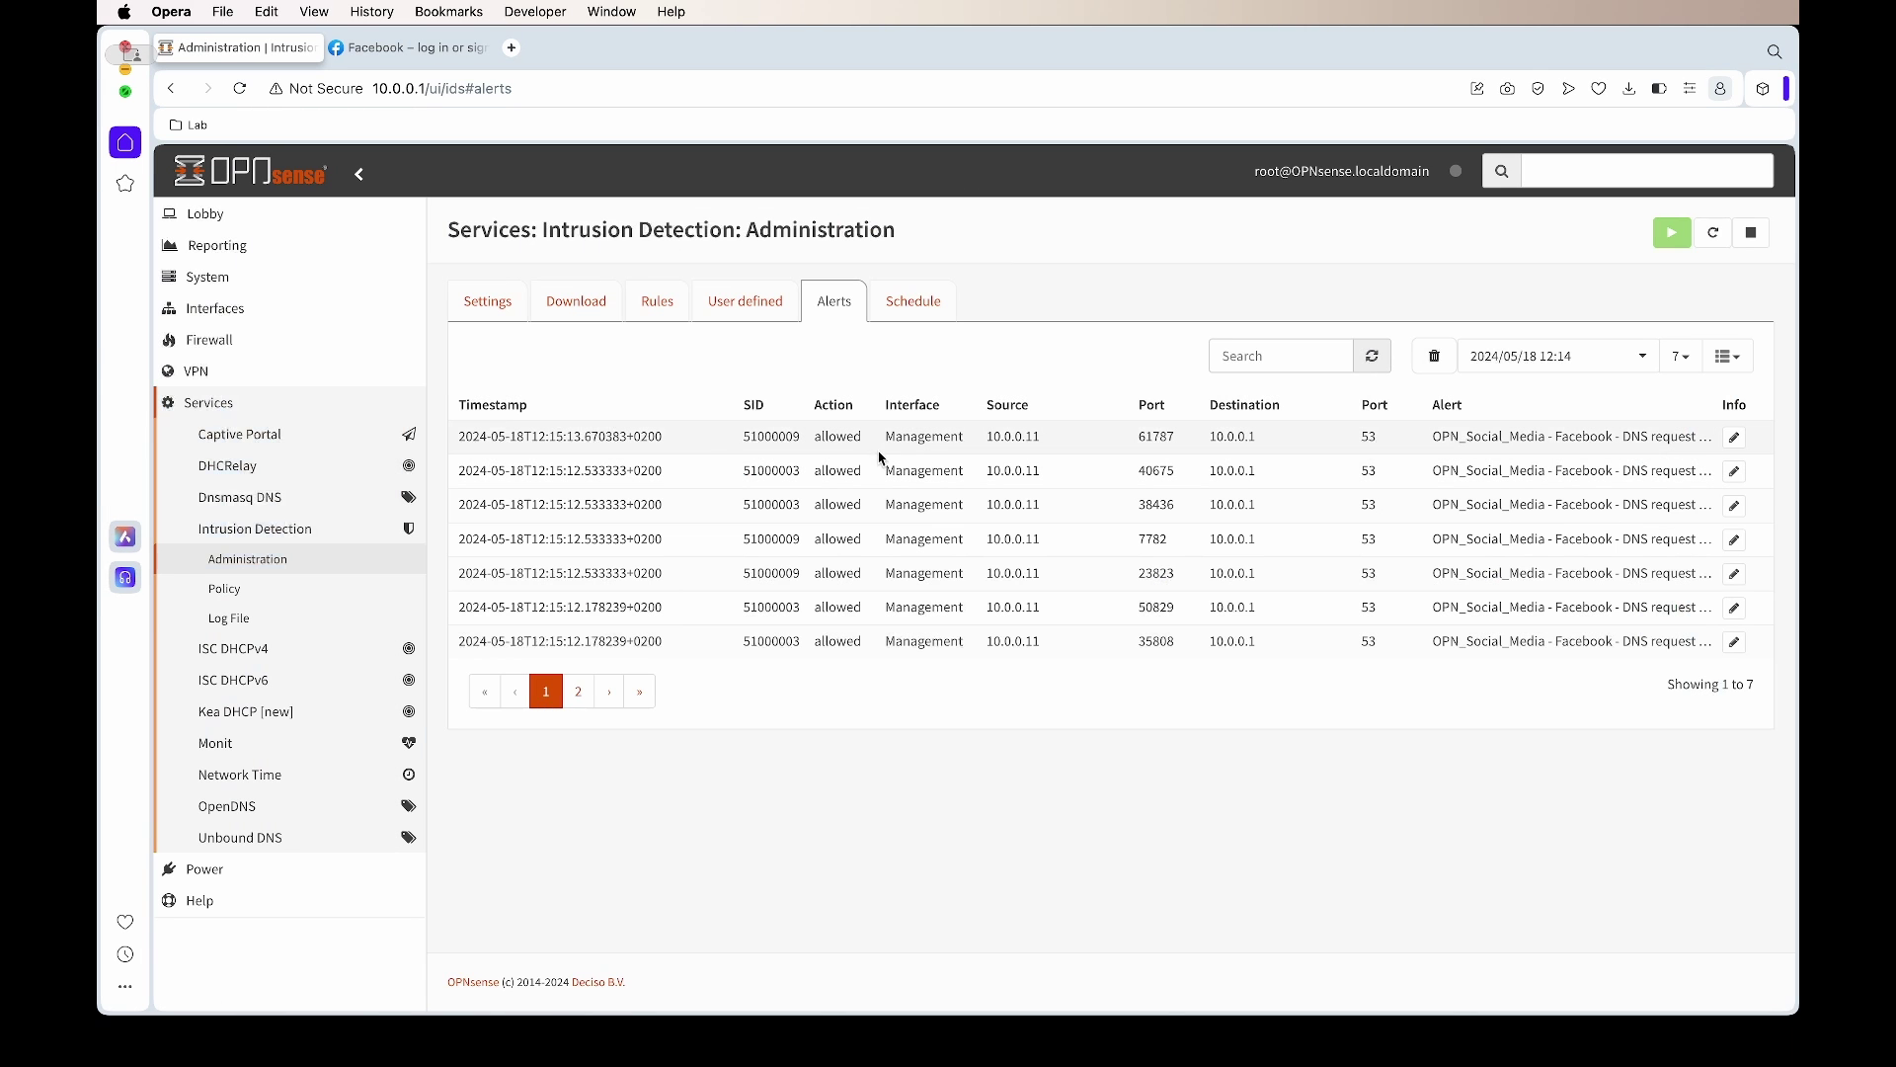
# Inspect the newest allowed Facebook DNS alert's details, then close them.
pyautogui.moveTo(856, 436); pyautogui.dragTo(1151, 469)
pyautogui.click(1294, 445)
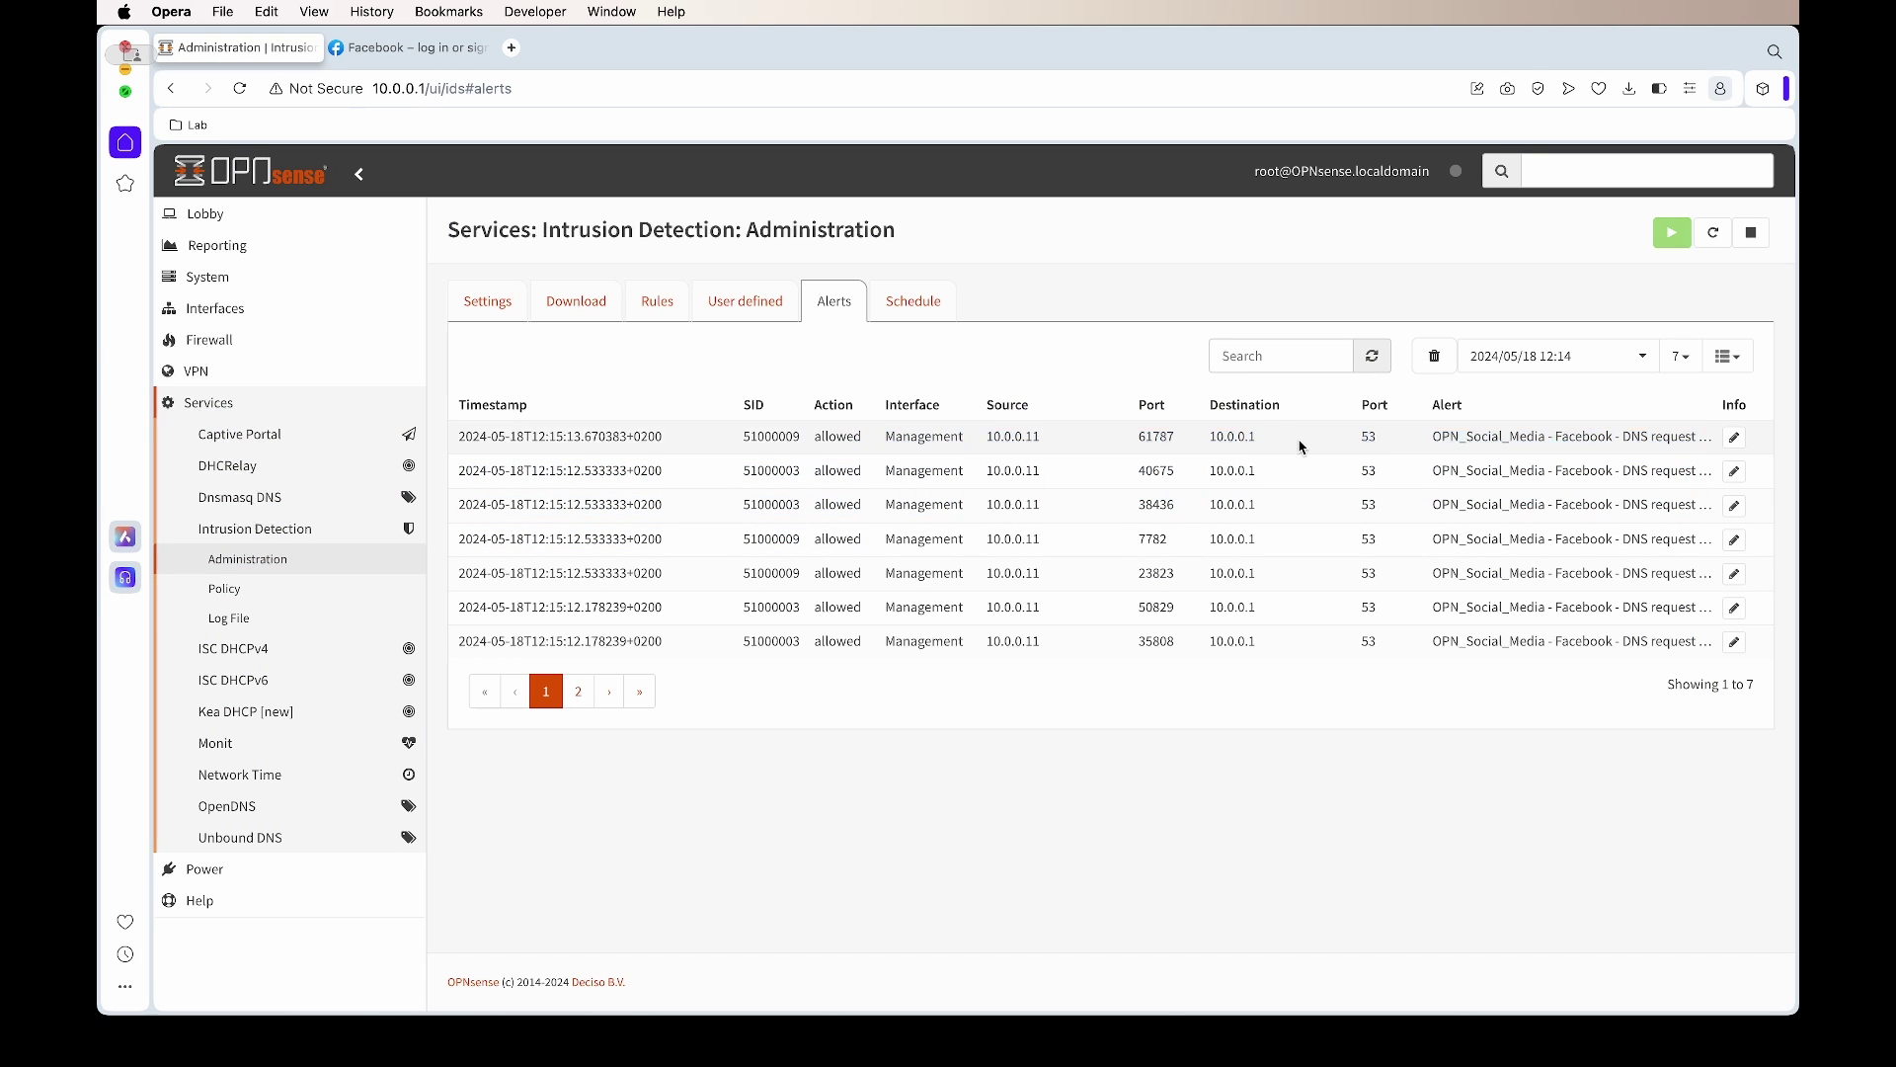
pyautogui.click(1734, 437)
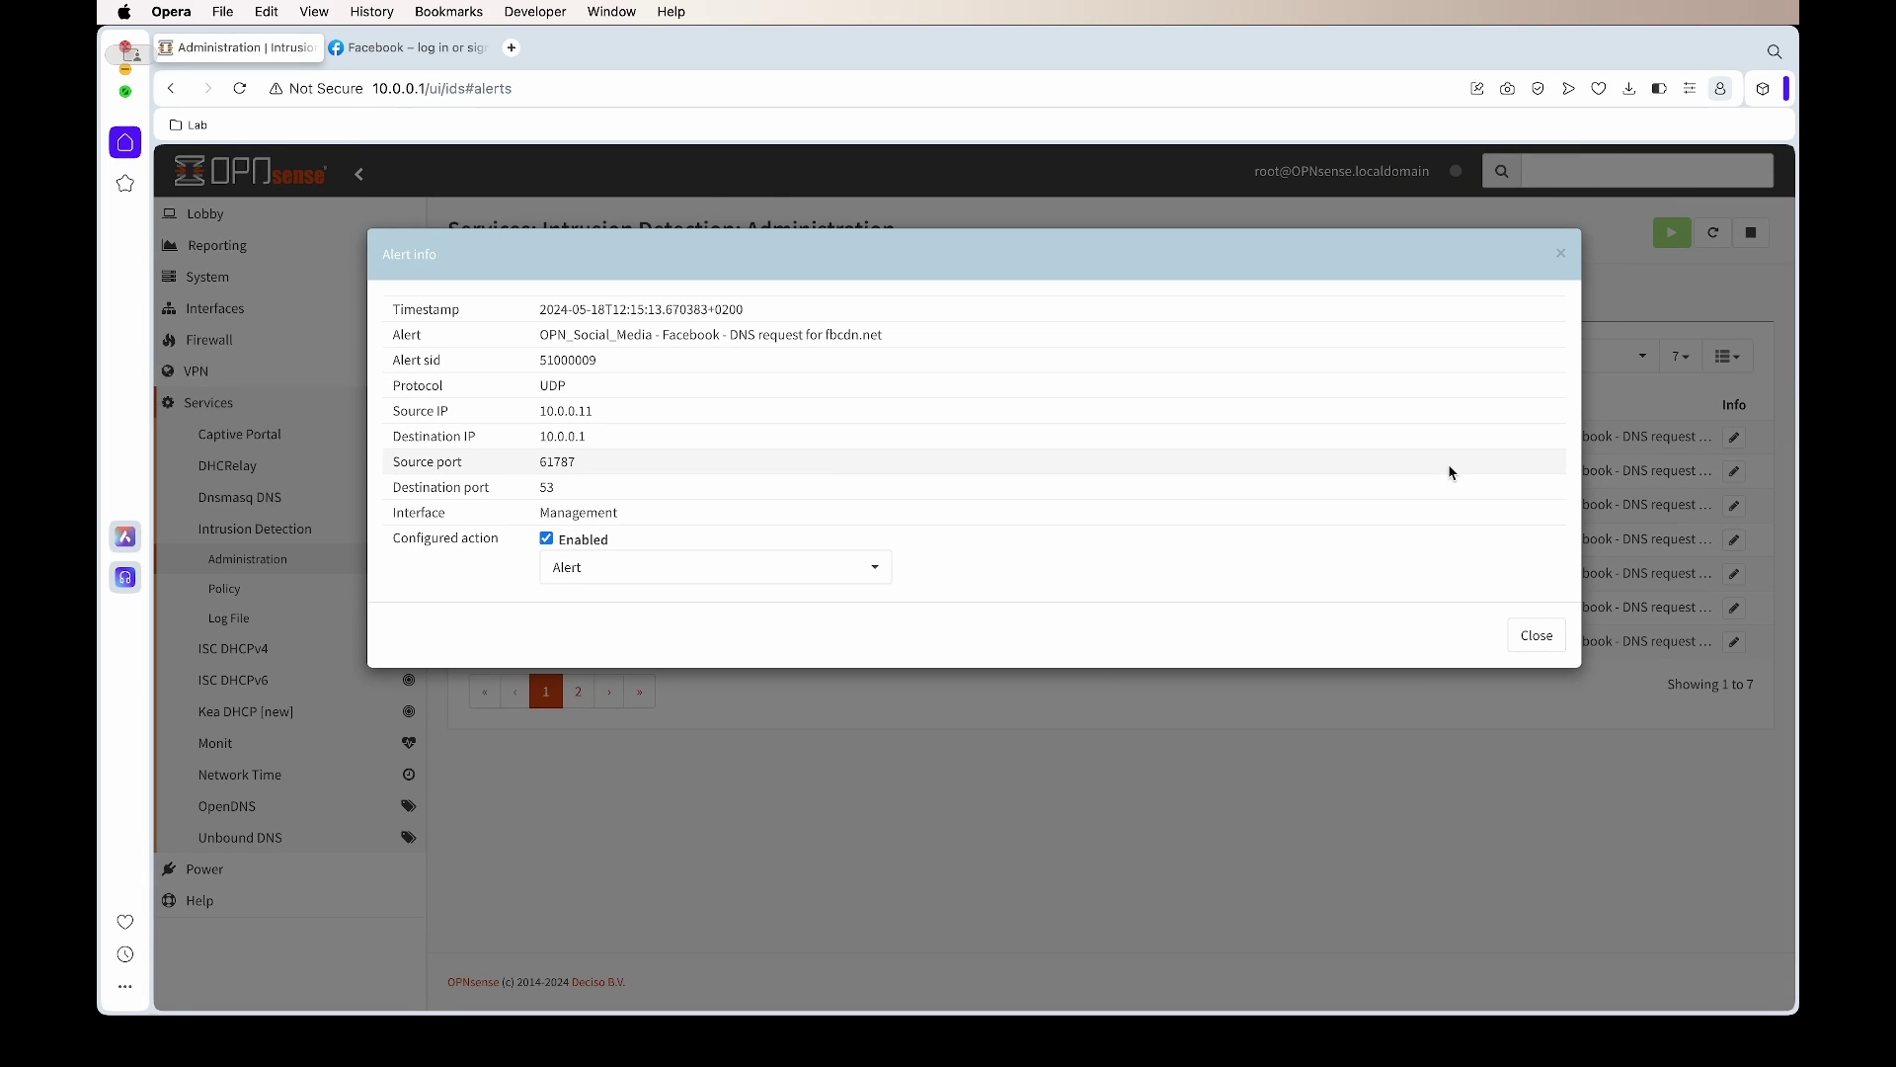
pyautogui.click(1530, 633)
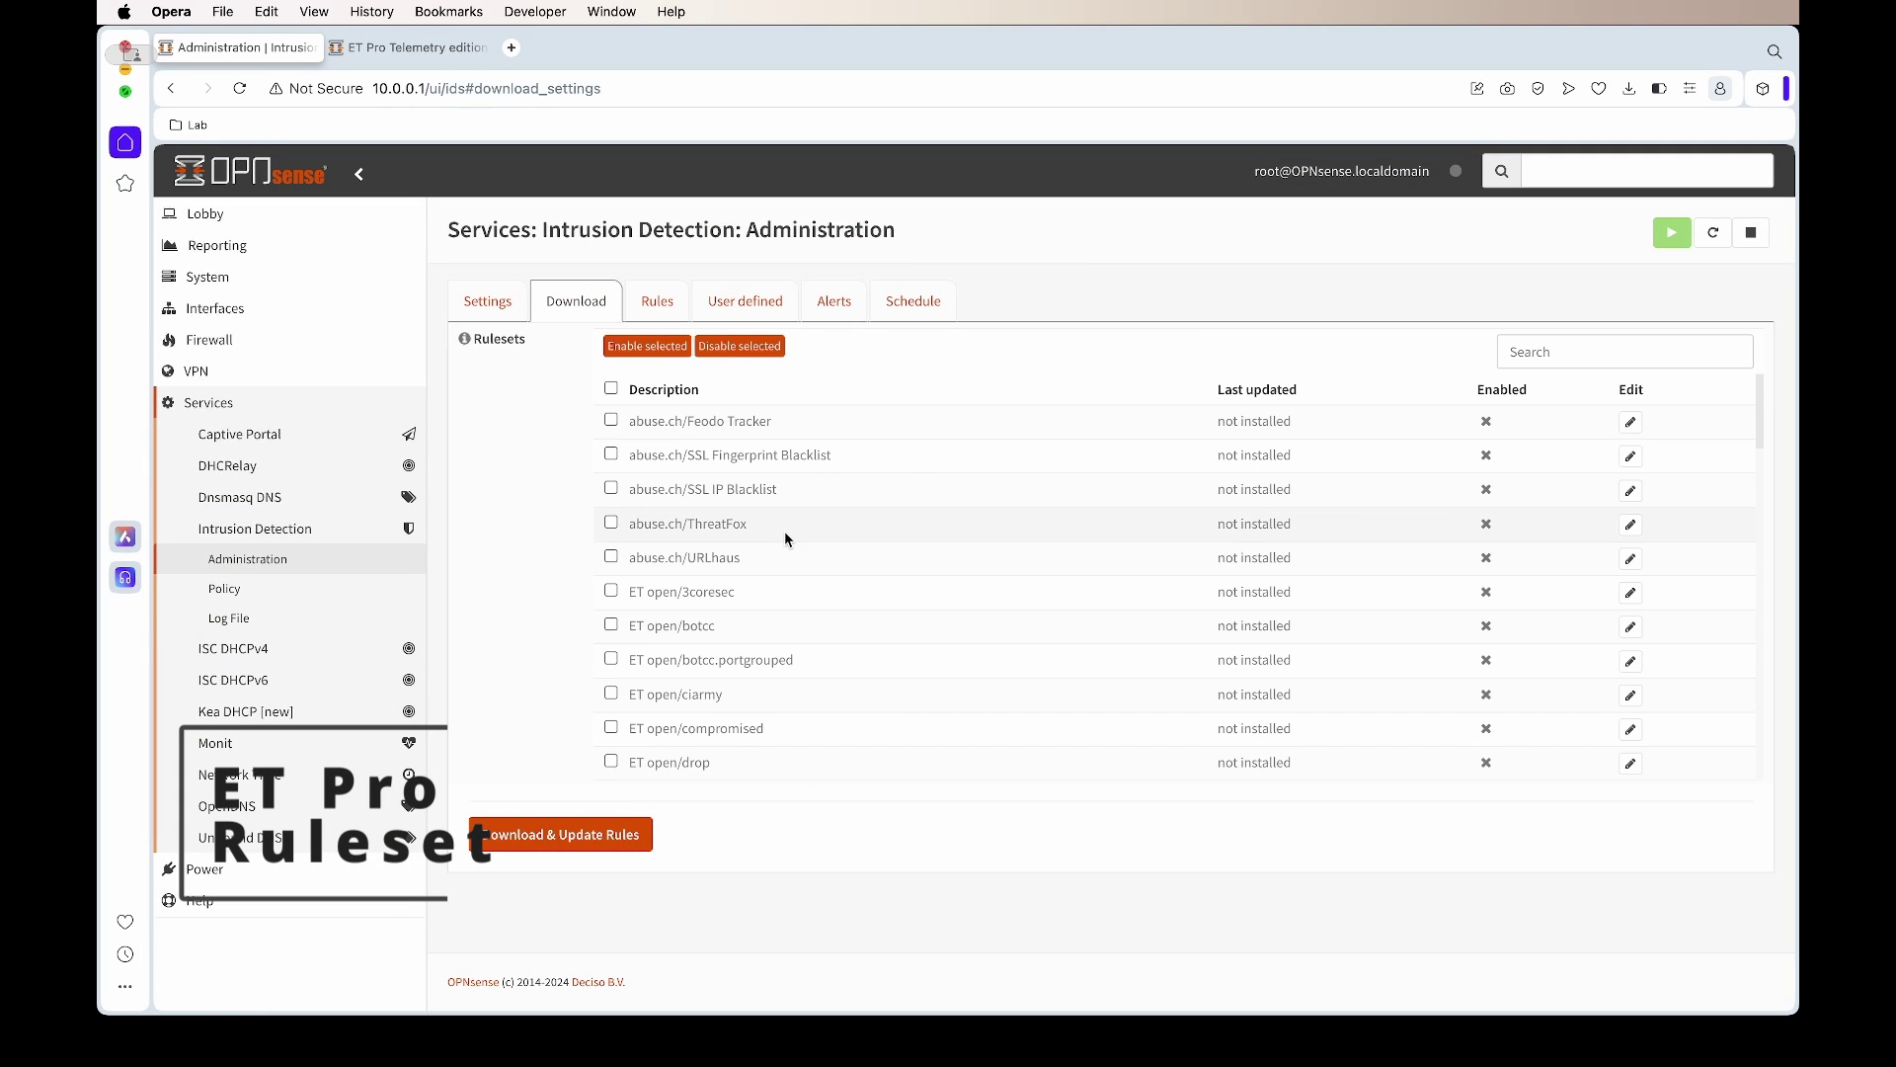
# Review the available rulesets list, then switch to the ET Pro Telemetry edition page.
pyautogui.scroll(-5, 775, 441)
pyautogui.scroll(-12, 774, 448)
pyautogui.scroll(-6, 742, 472)
pyautogui.scroll(20, 739, 464)
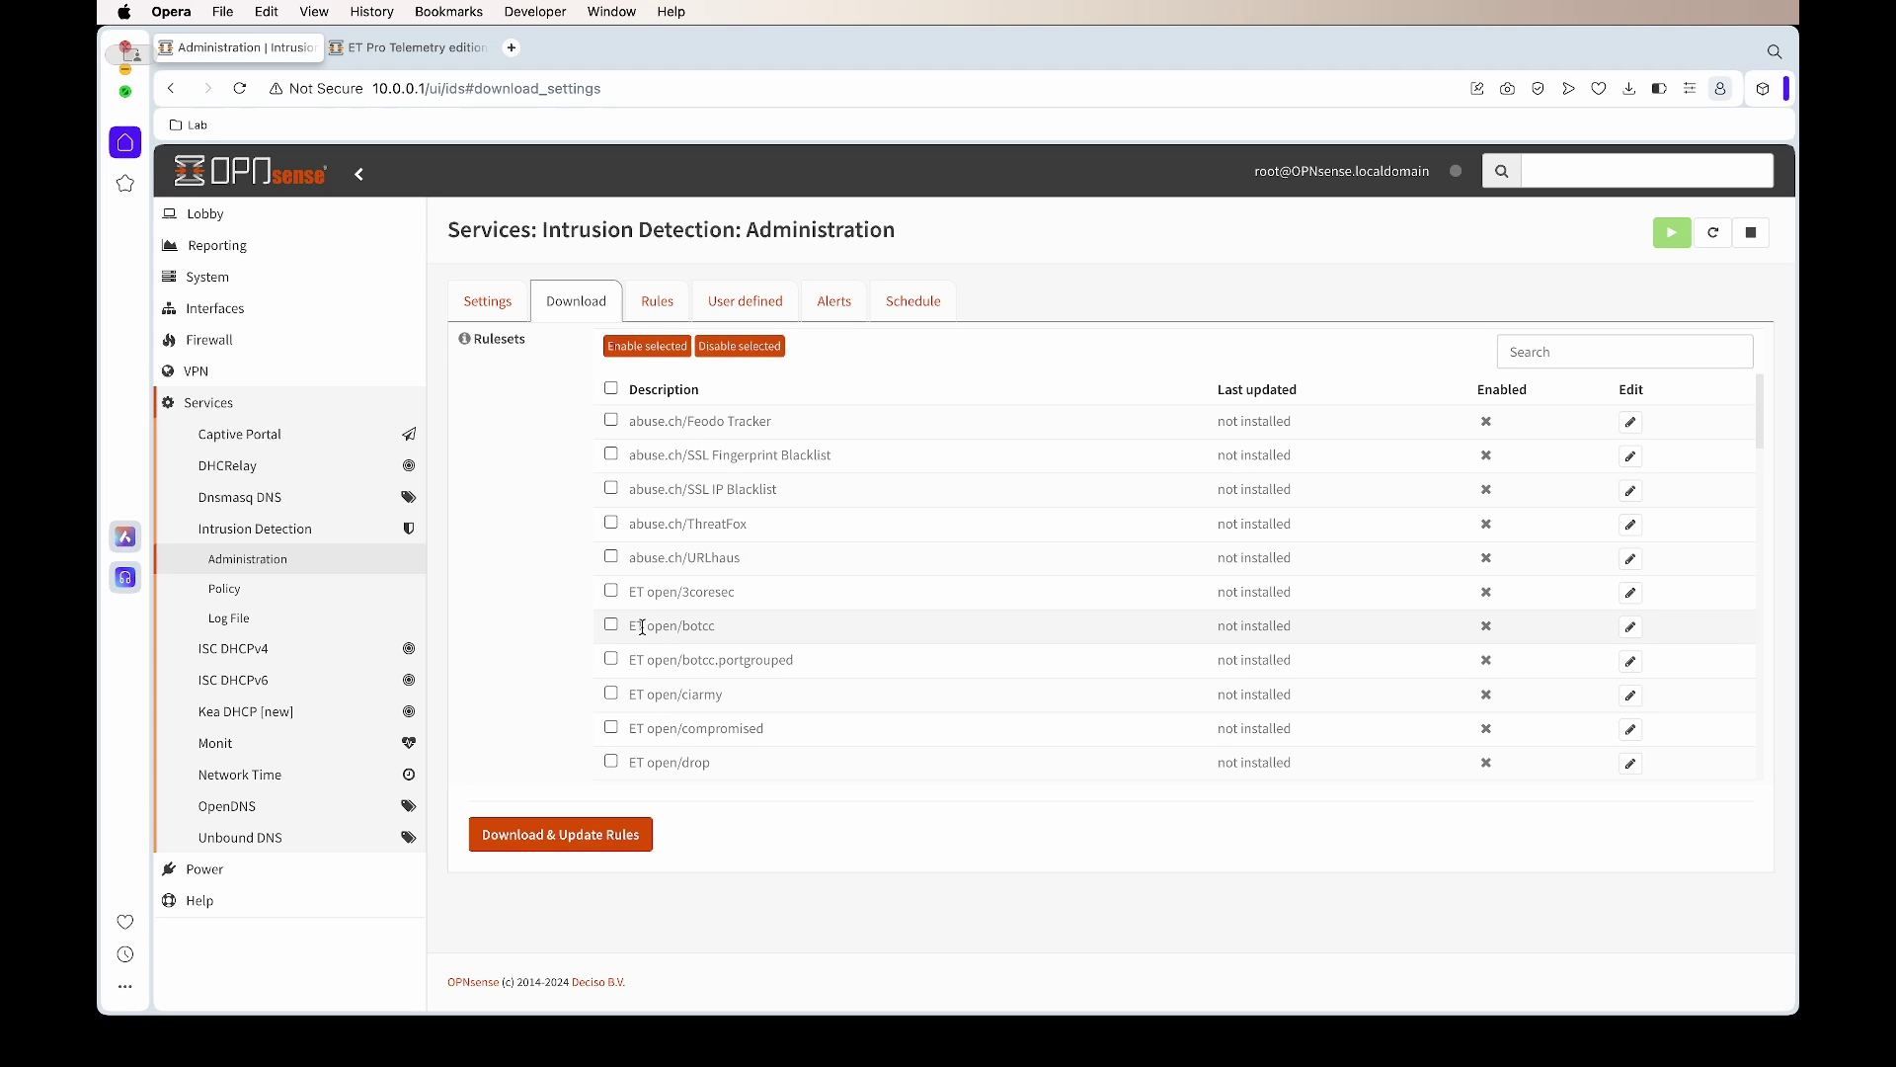
pyautogui.click(431, 42)
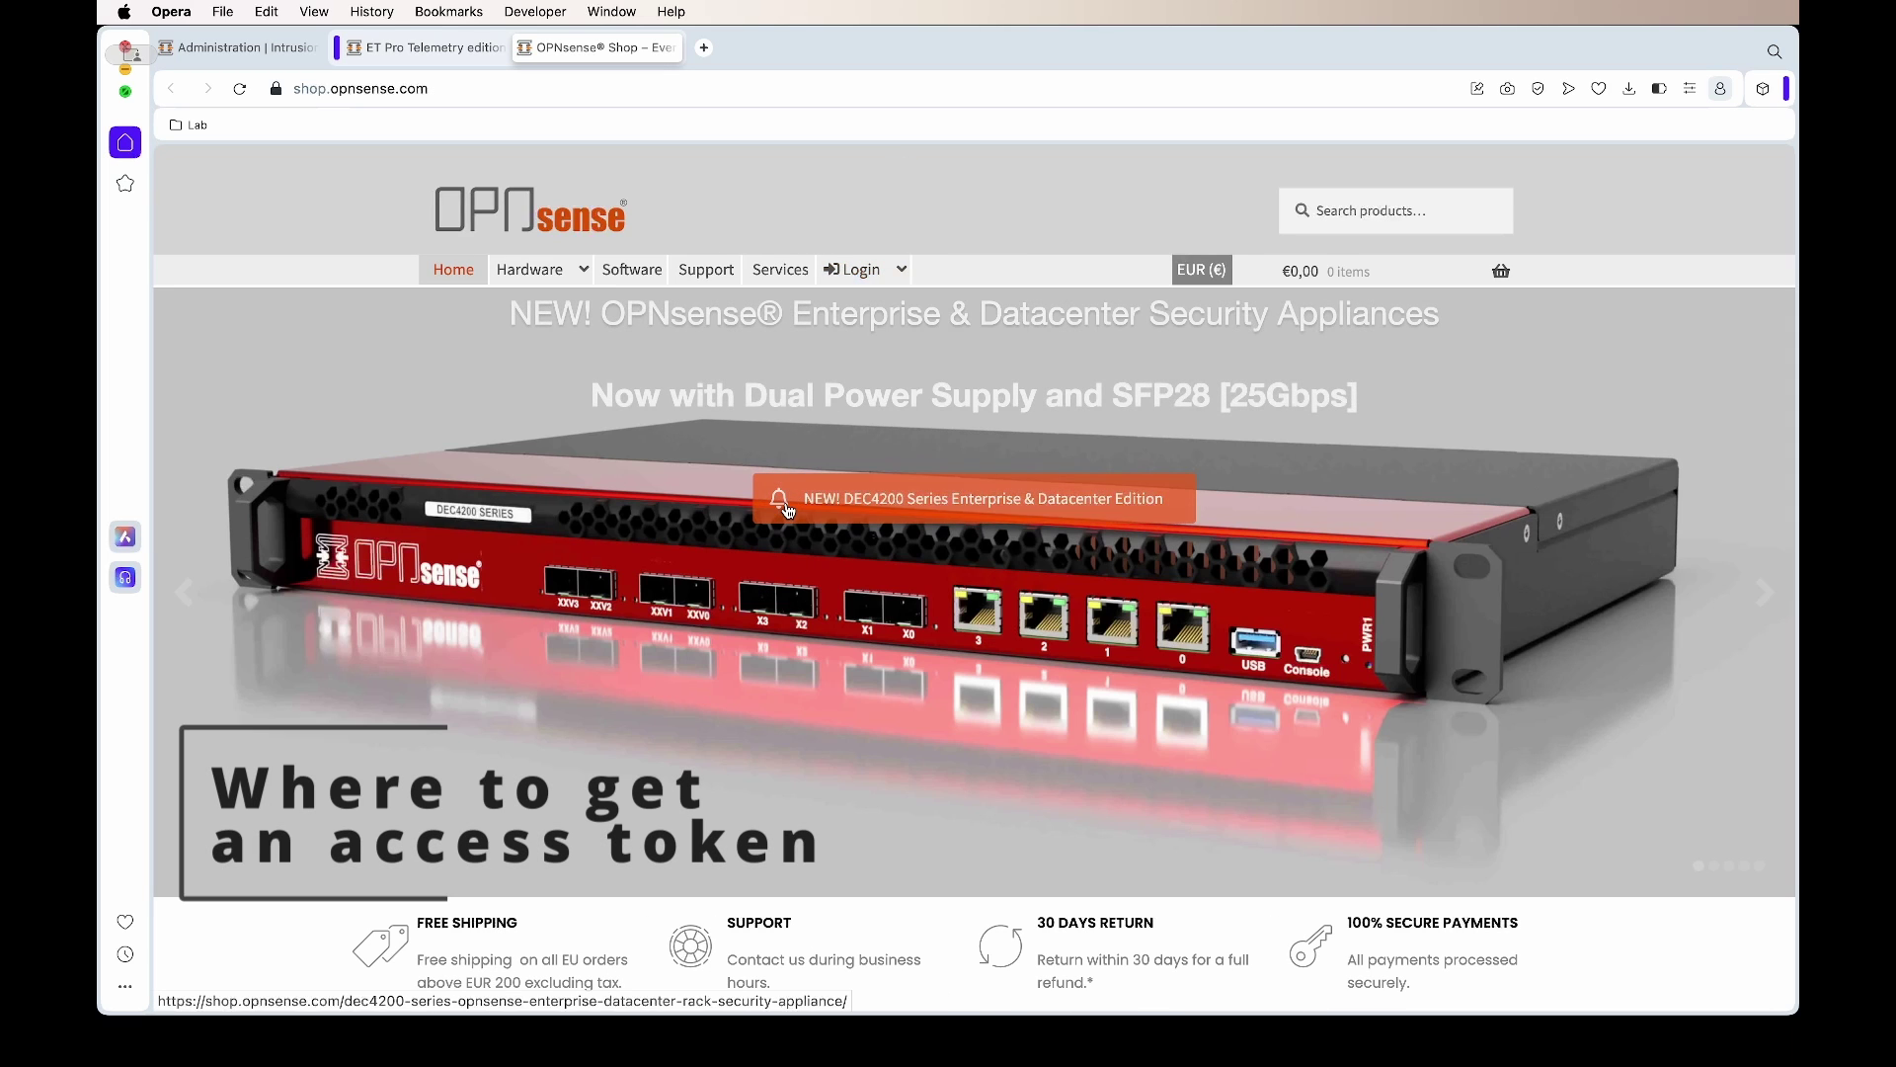
# Browse the shop's Software & Licenses category and open the ETPRO Telemetry edition product.
pyautogui.scroll(-5, 787, 509)
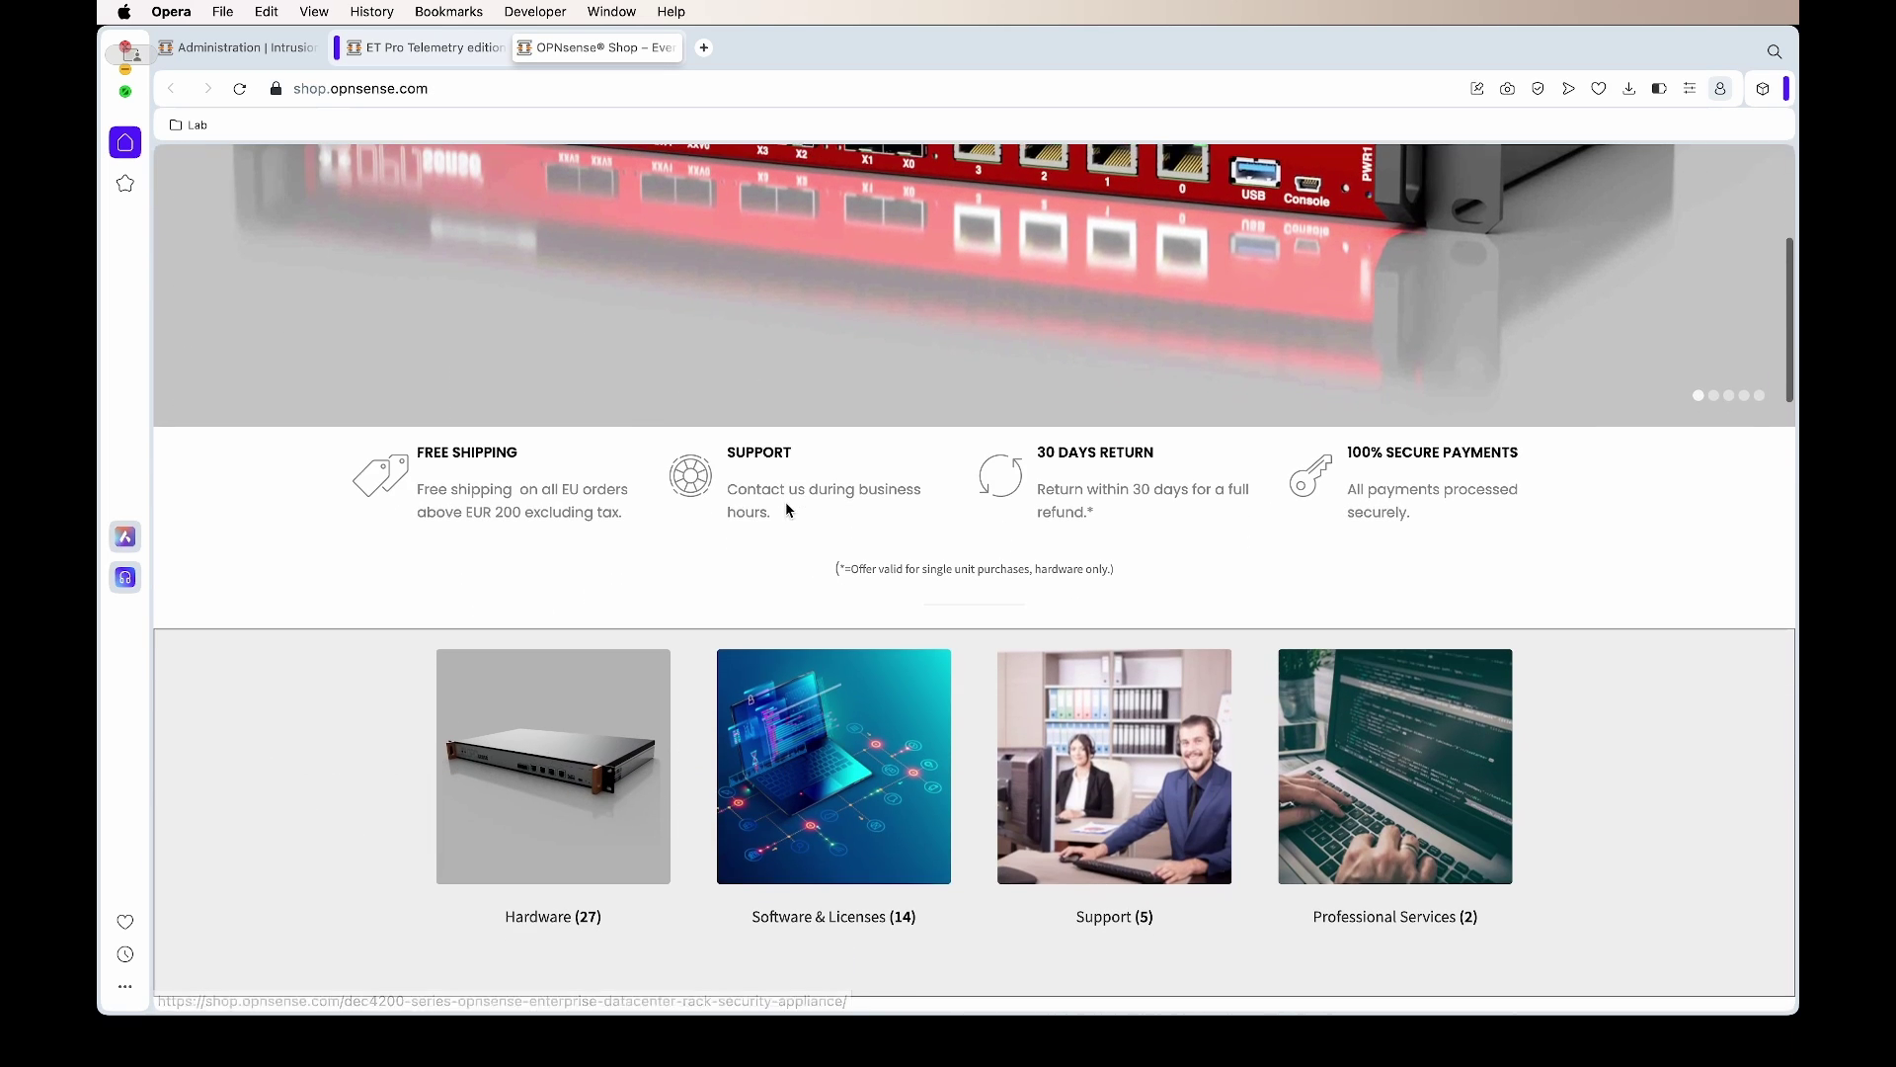
pyautogui.scroll(5, 666, 491)
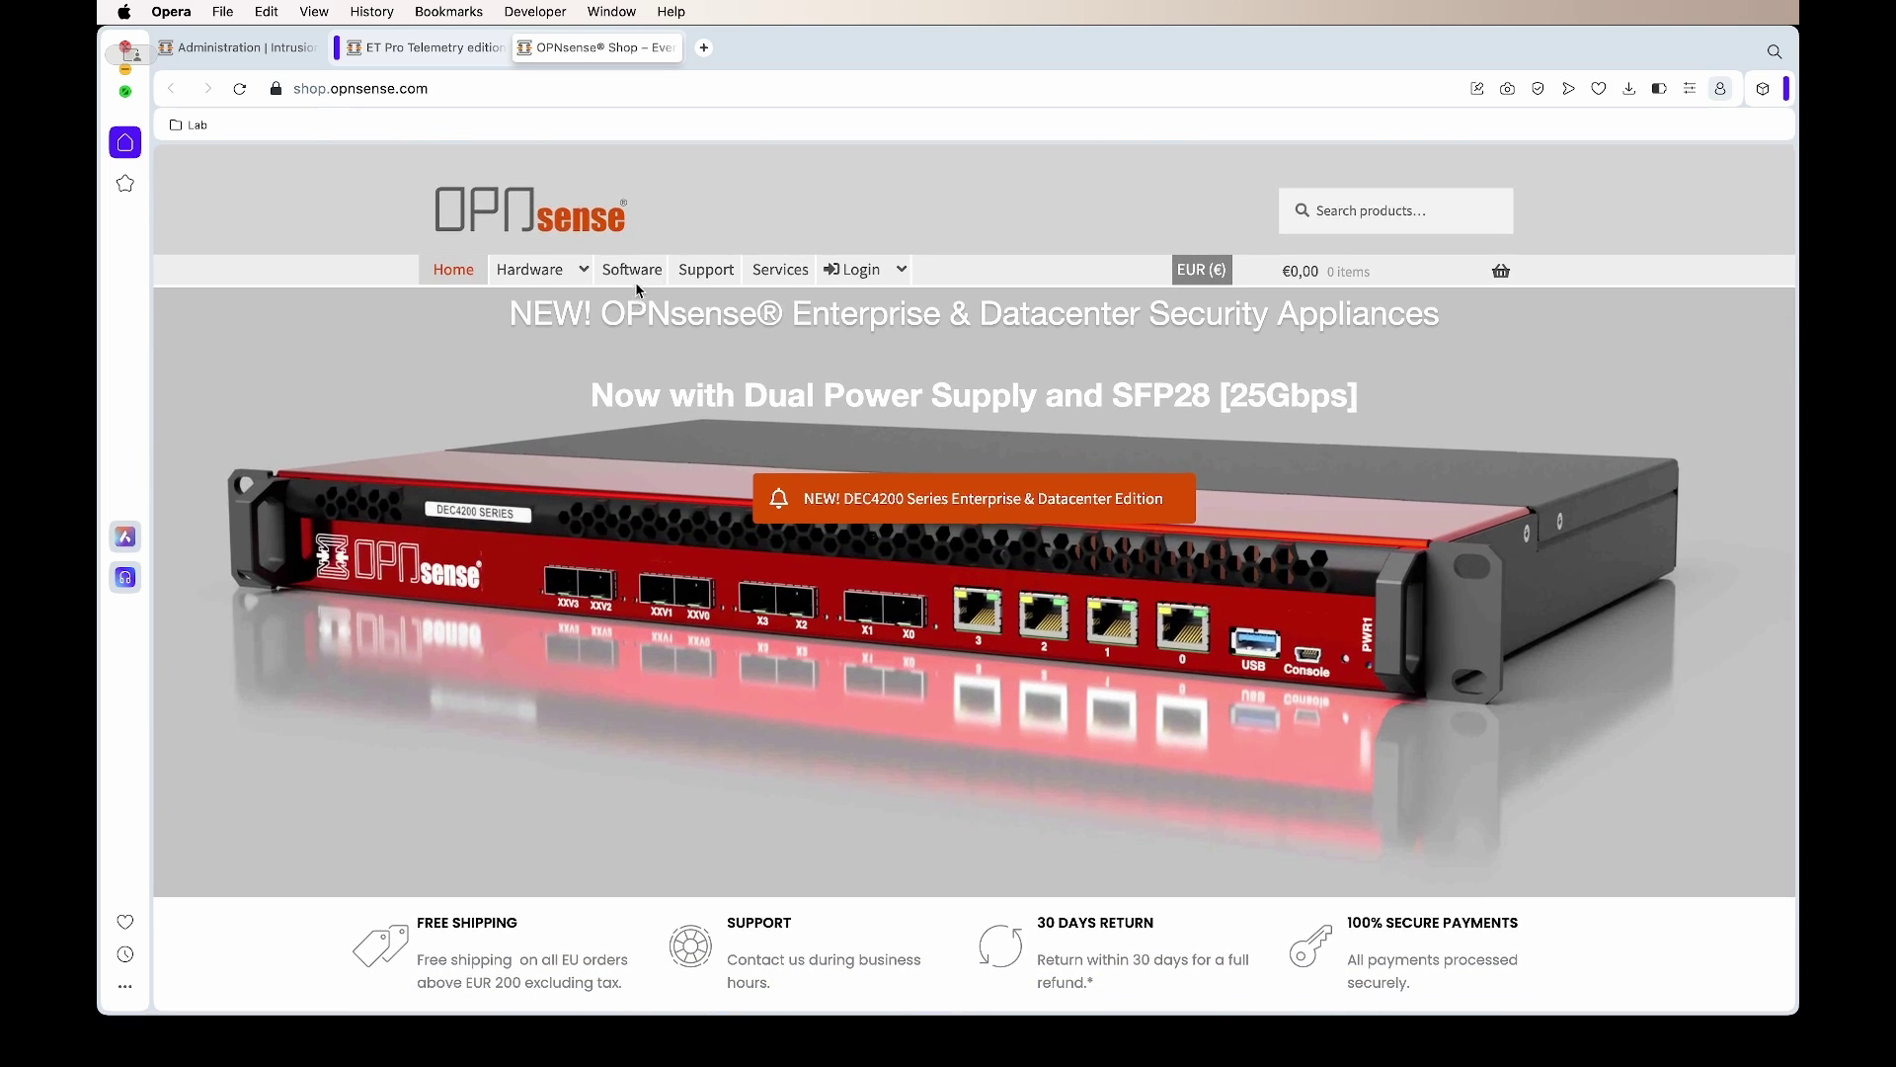
pyautogui.click(642, 275)
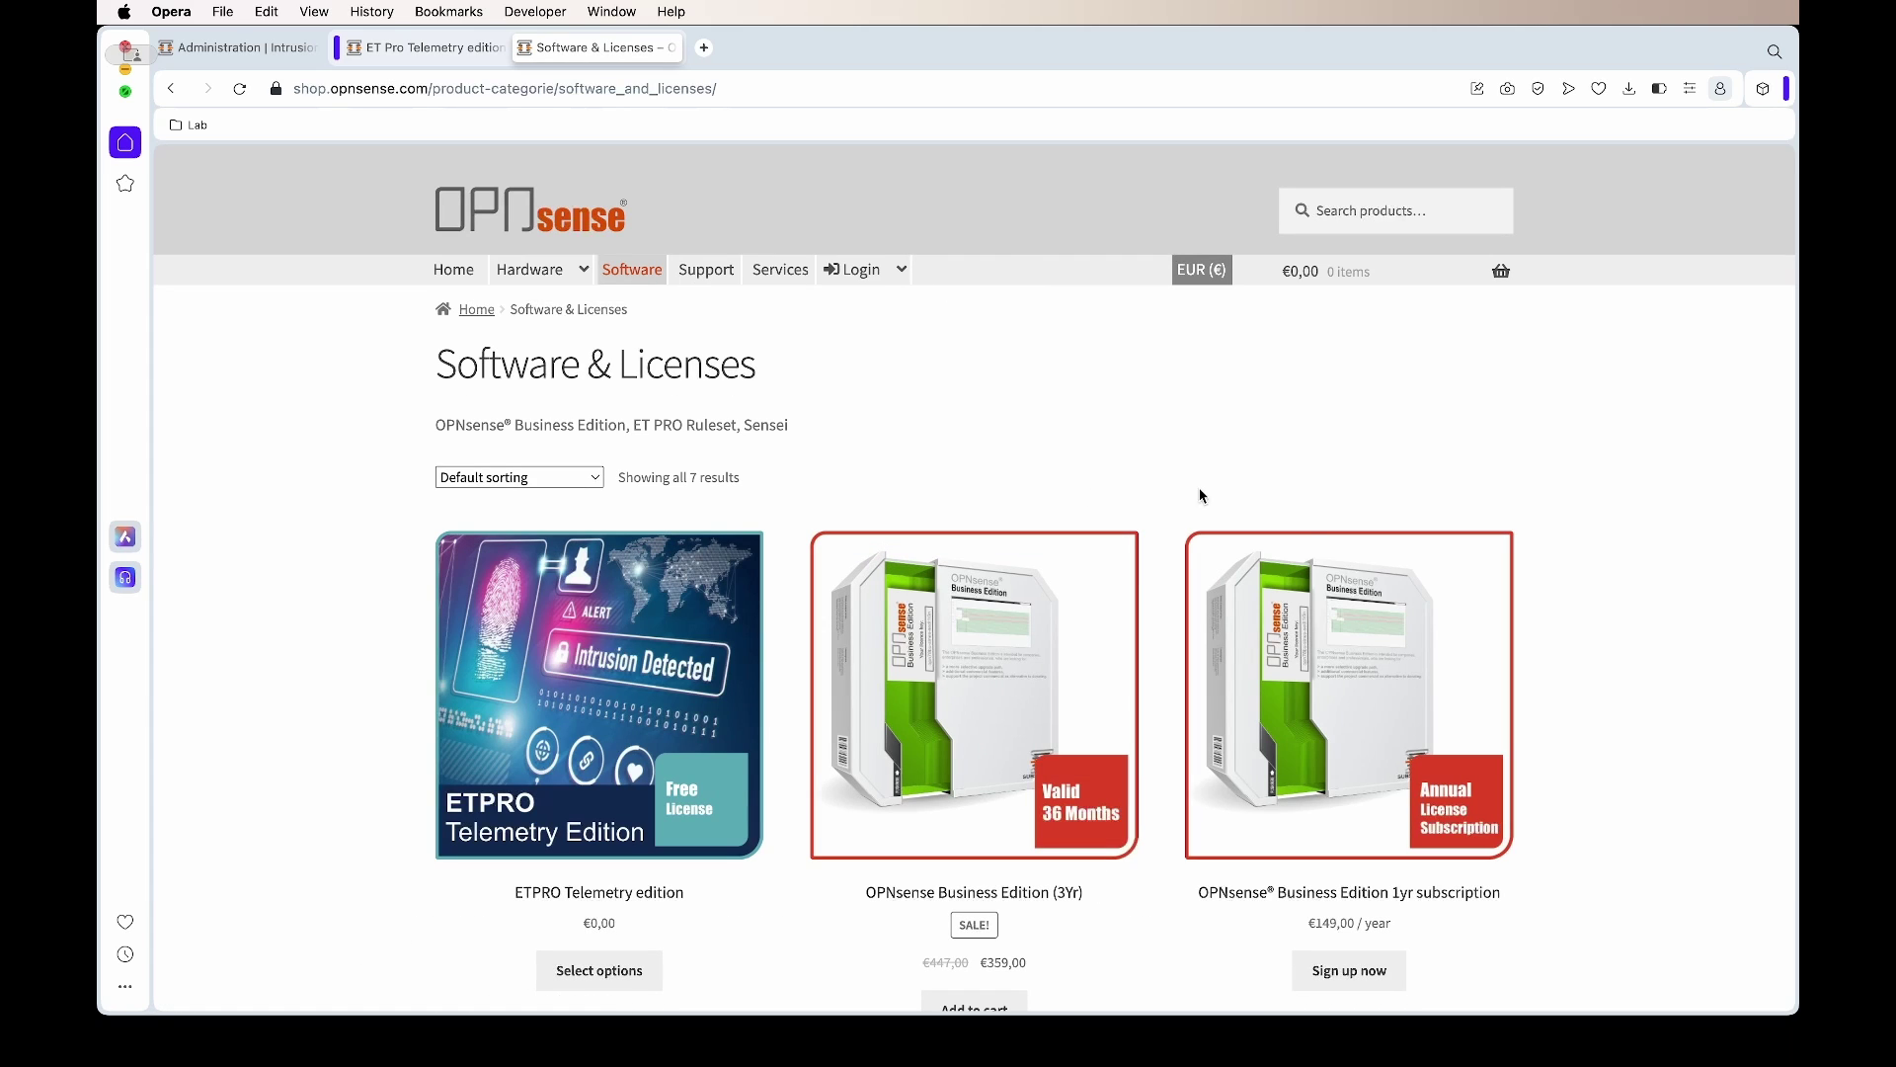
pyautogui.scroll(-3, 1564, 571)
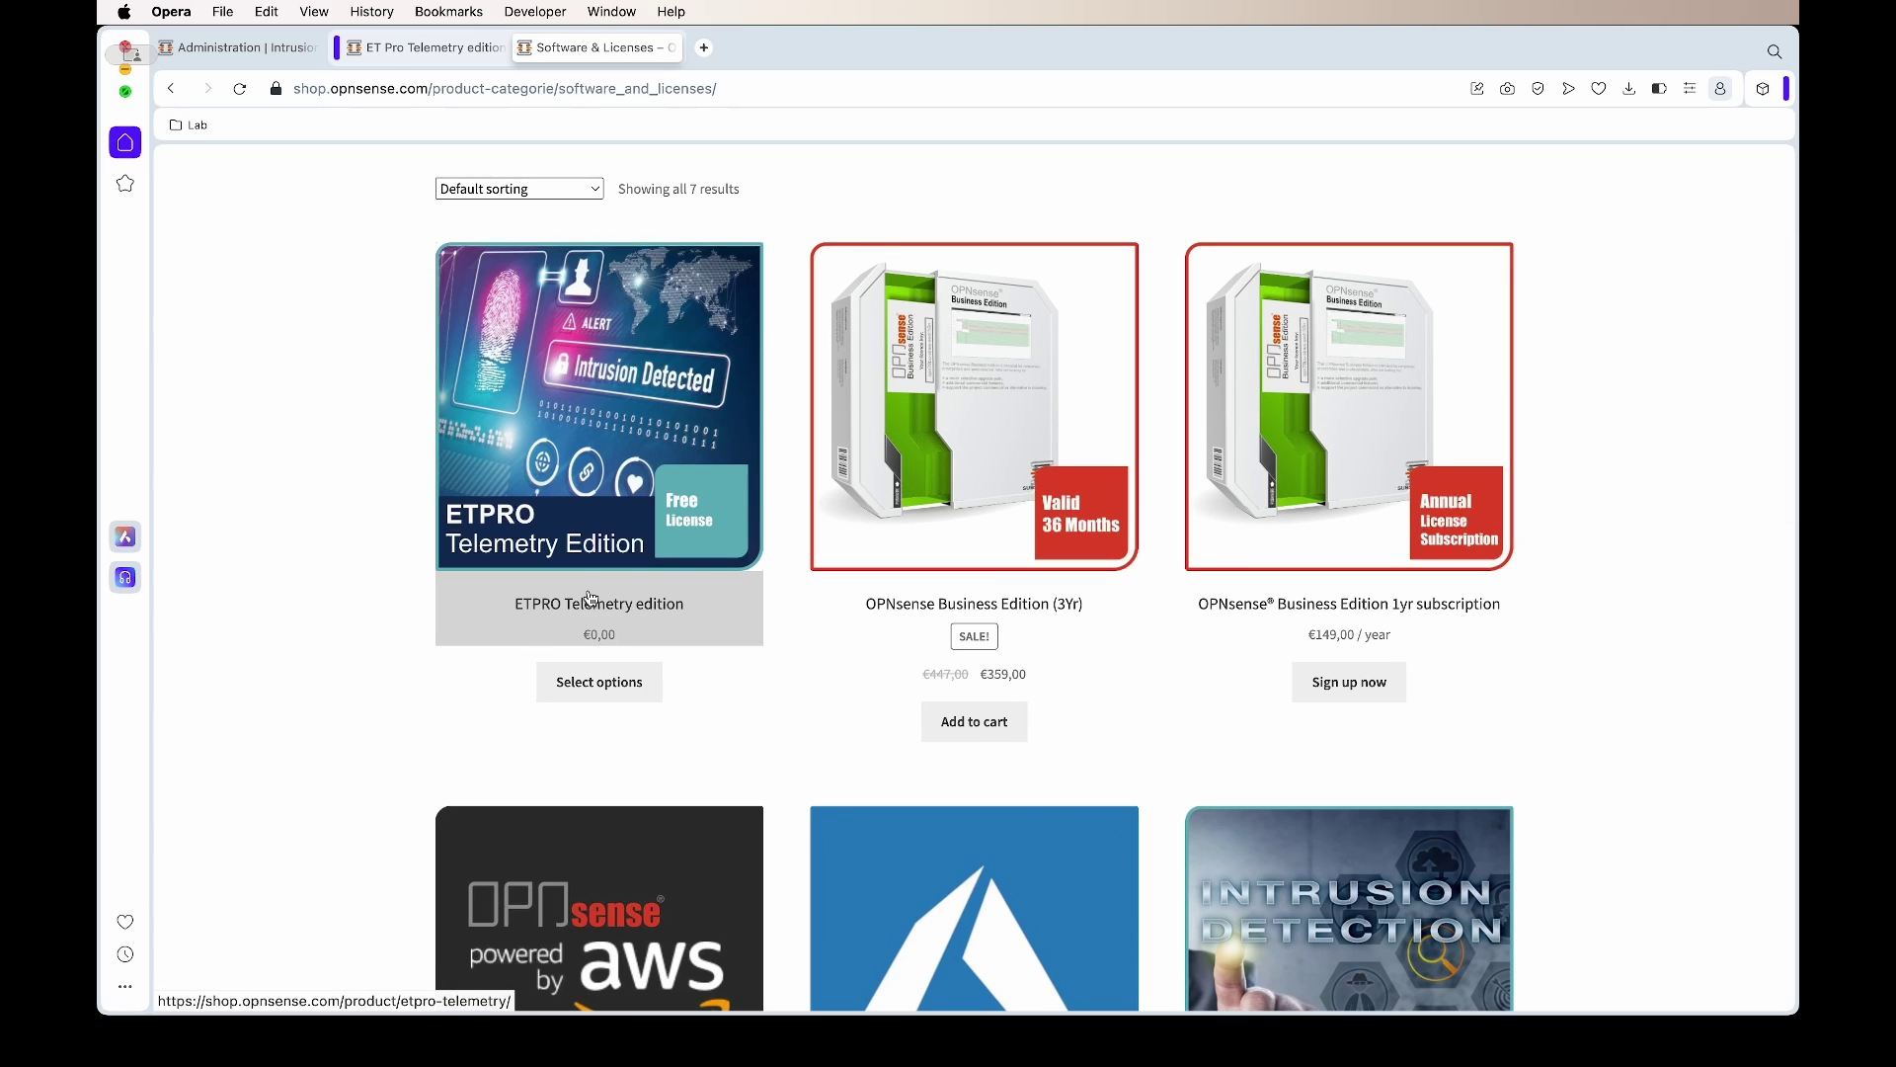
pyautogui.scroll(-6, 647, 593)
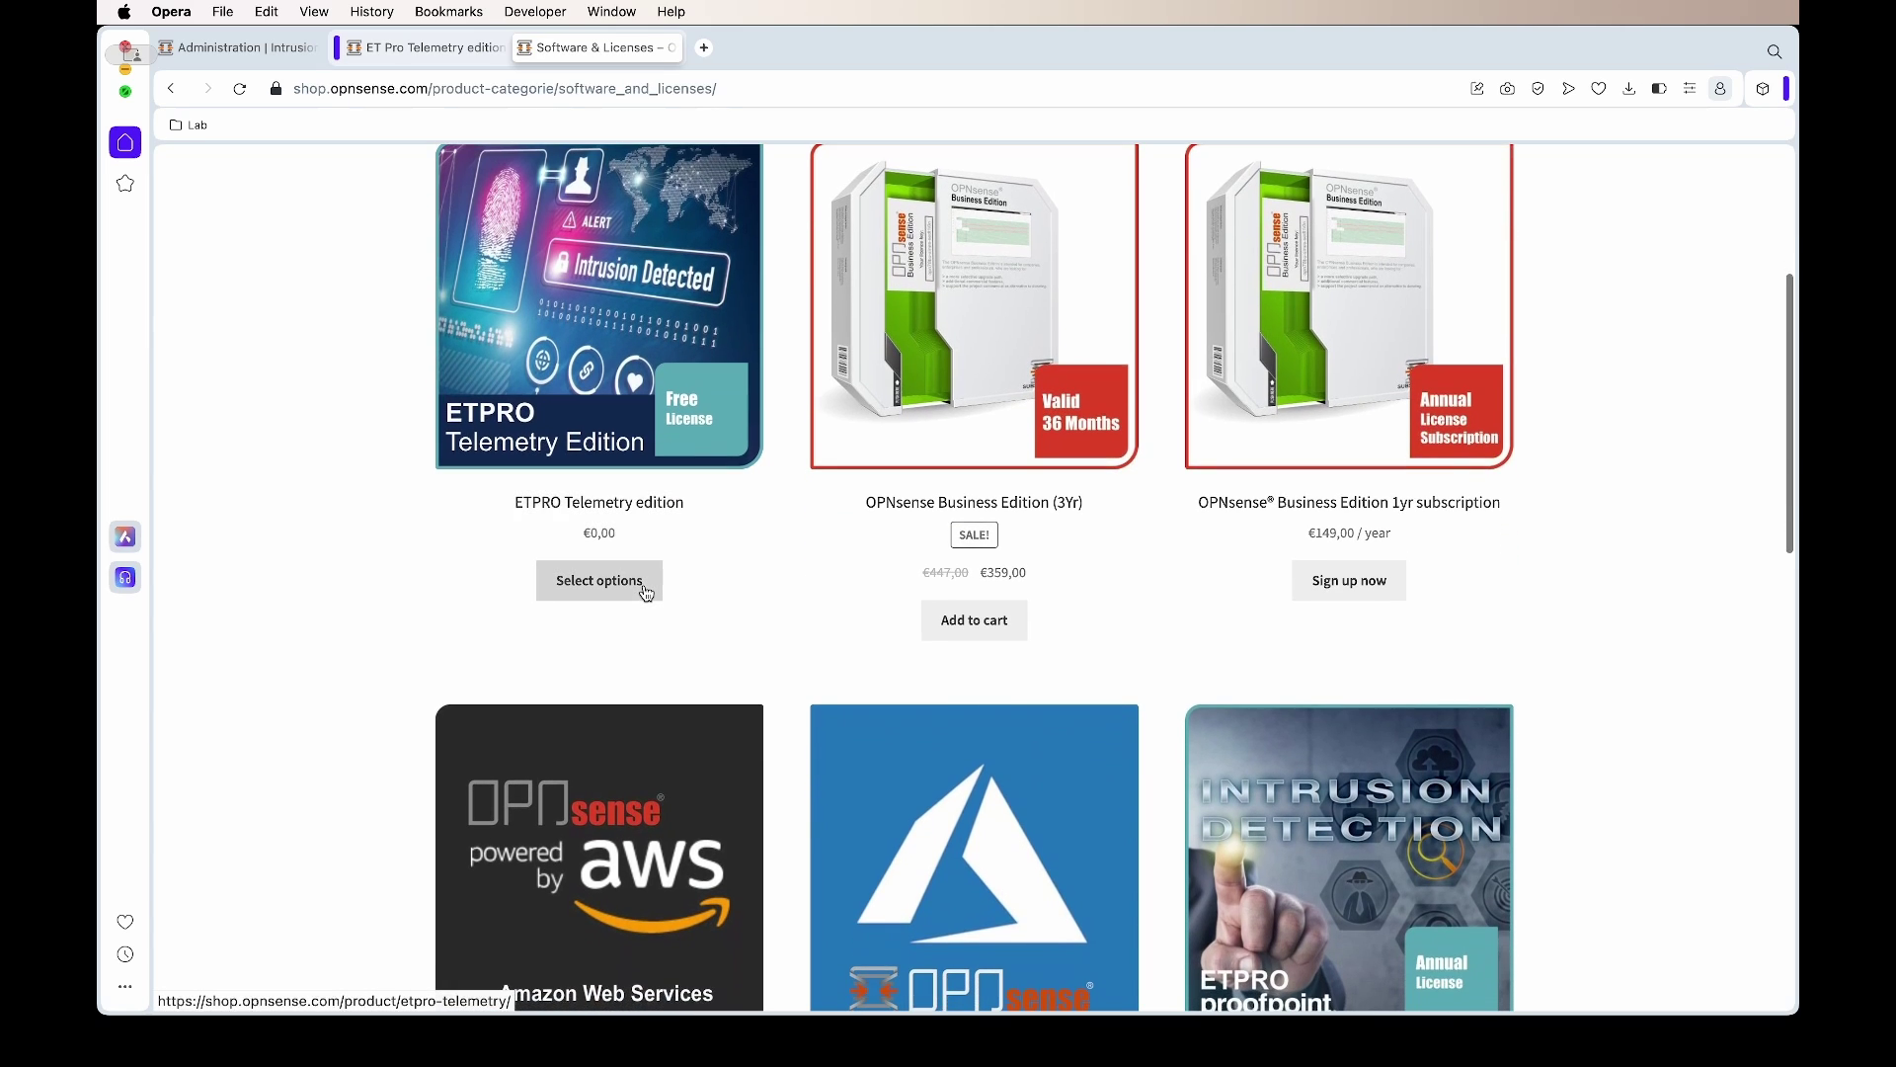
pyautogui.scroll(-1, 647, 593)
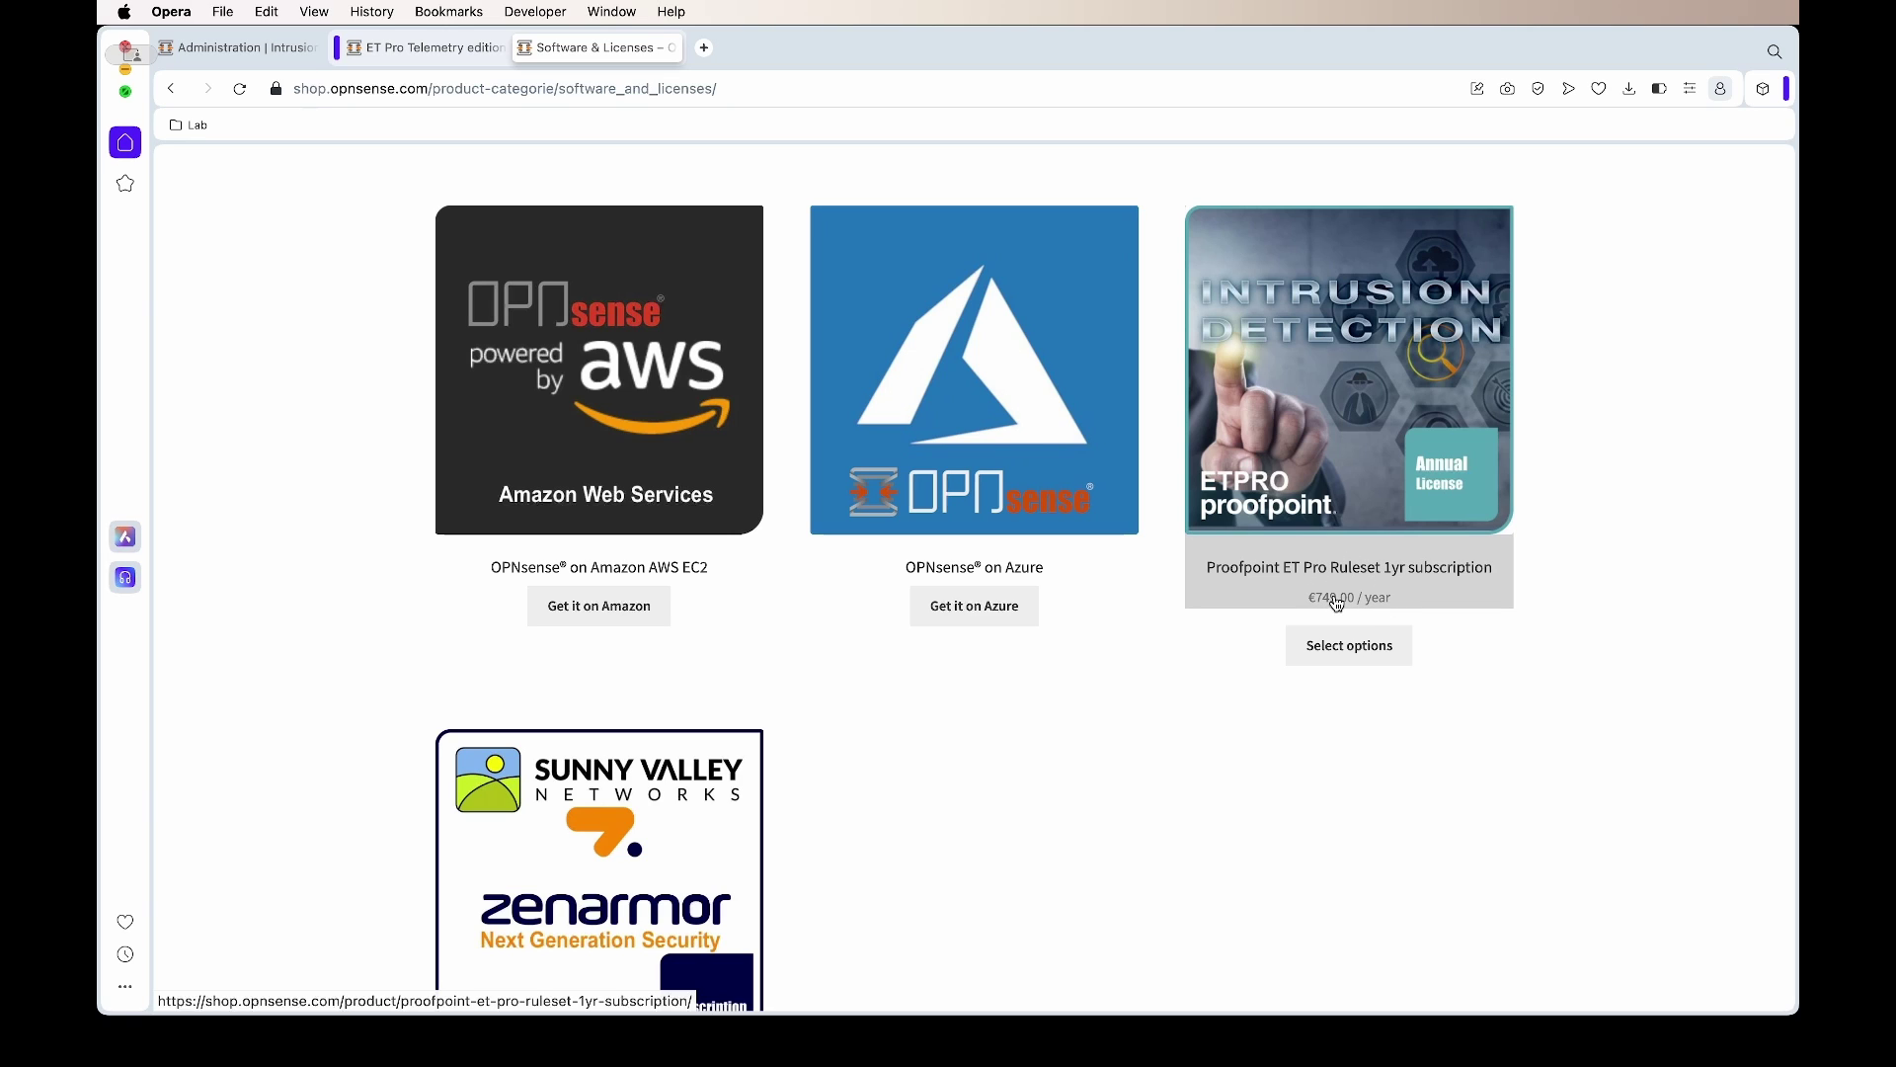
pyautogui.scroll(10, 444, 707)
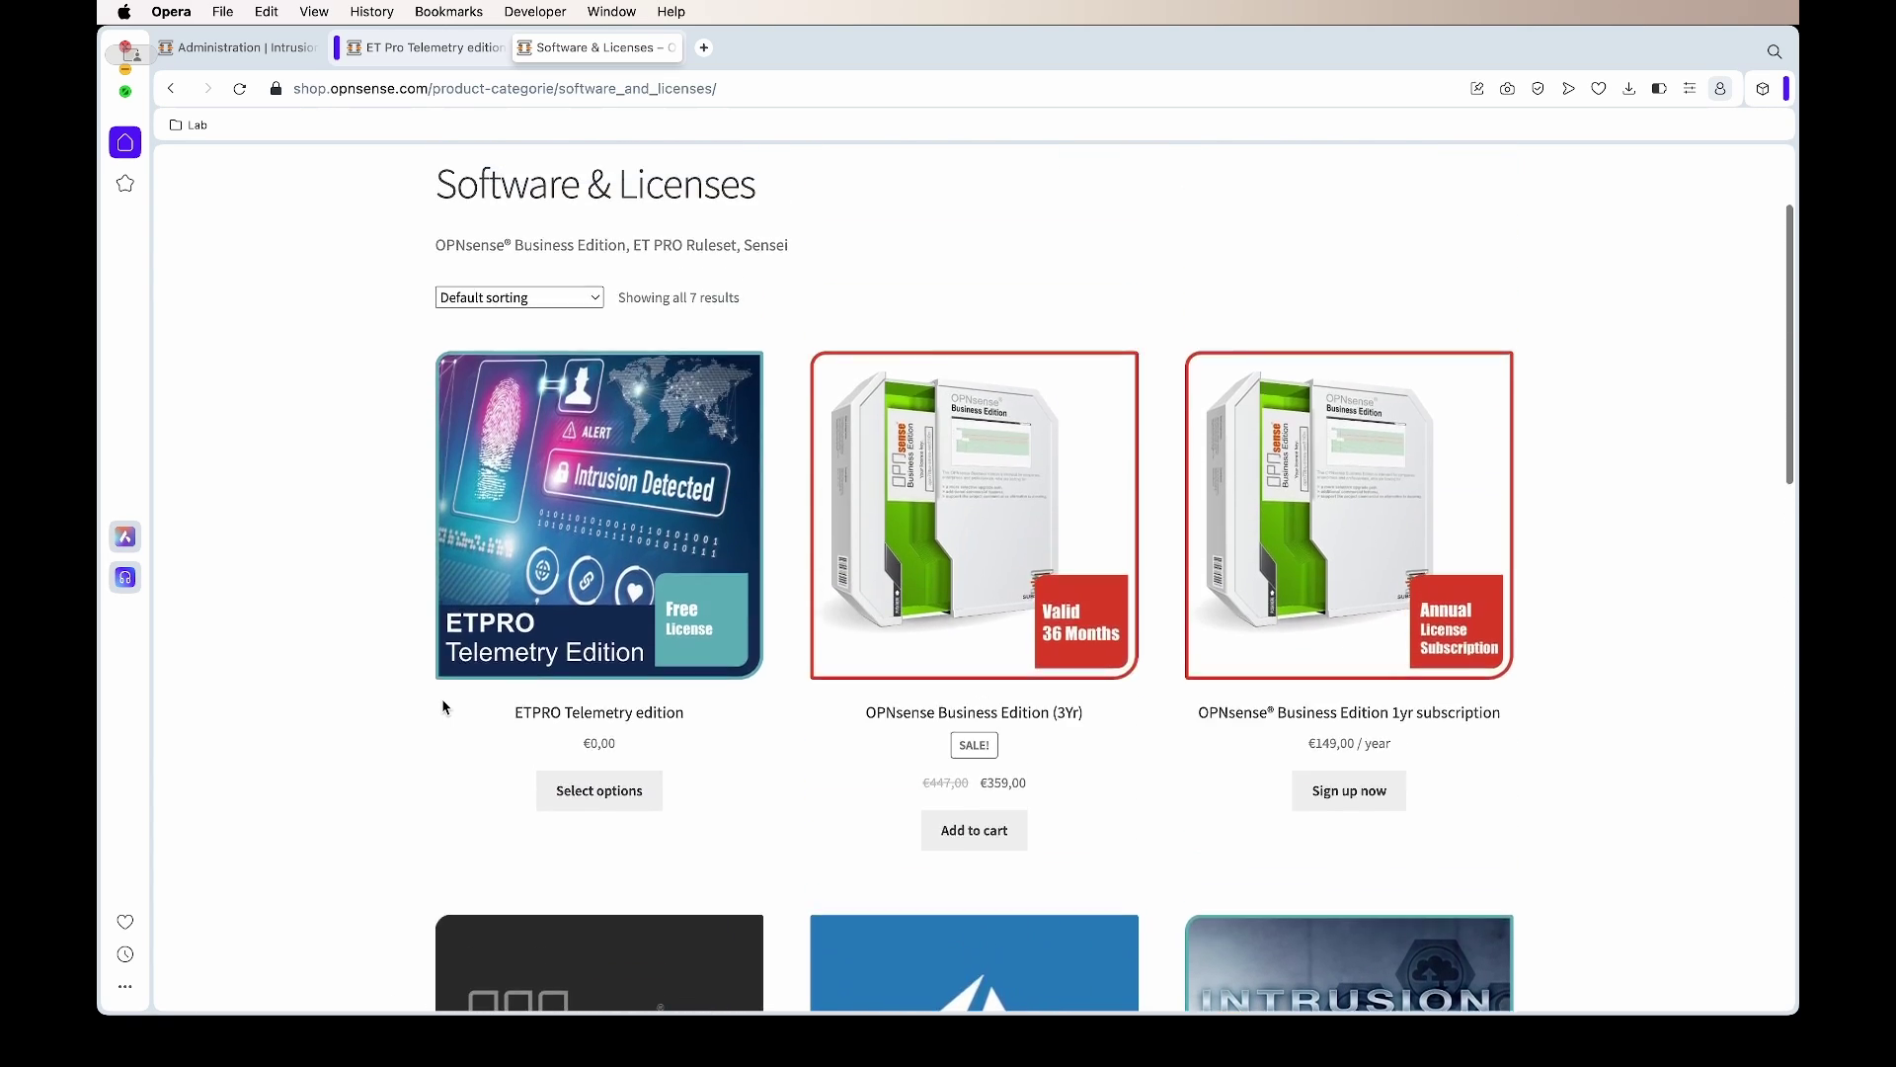
pyautogui.click(570, 625)
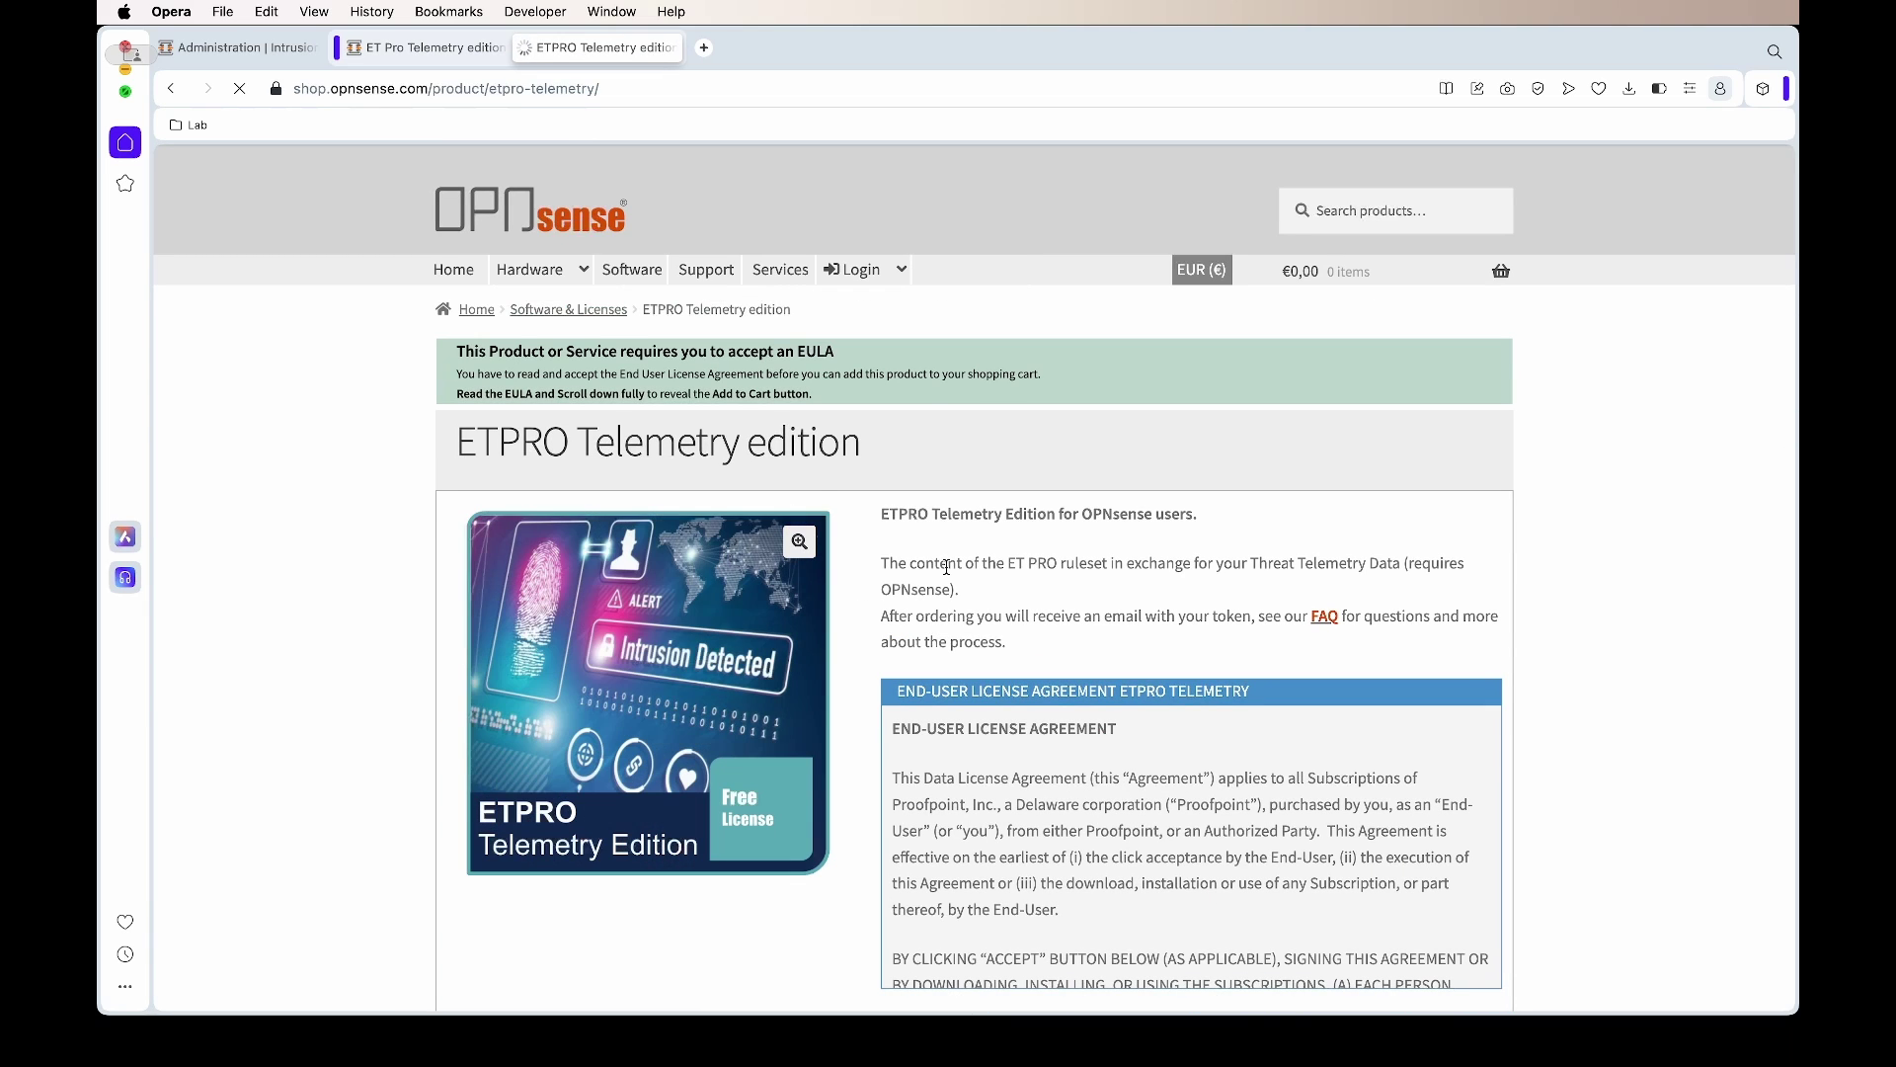
# Accept the ETPRO Telemetry EULA and return to the OPNsense administration tab.
pyautogui.scroll(-5, 946, 567)
pyautogui.scroll(-15, 1087, 402)
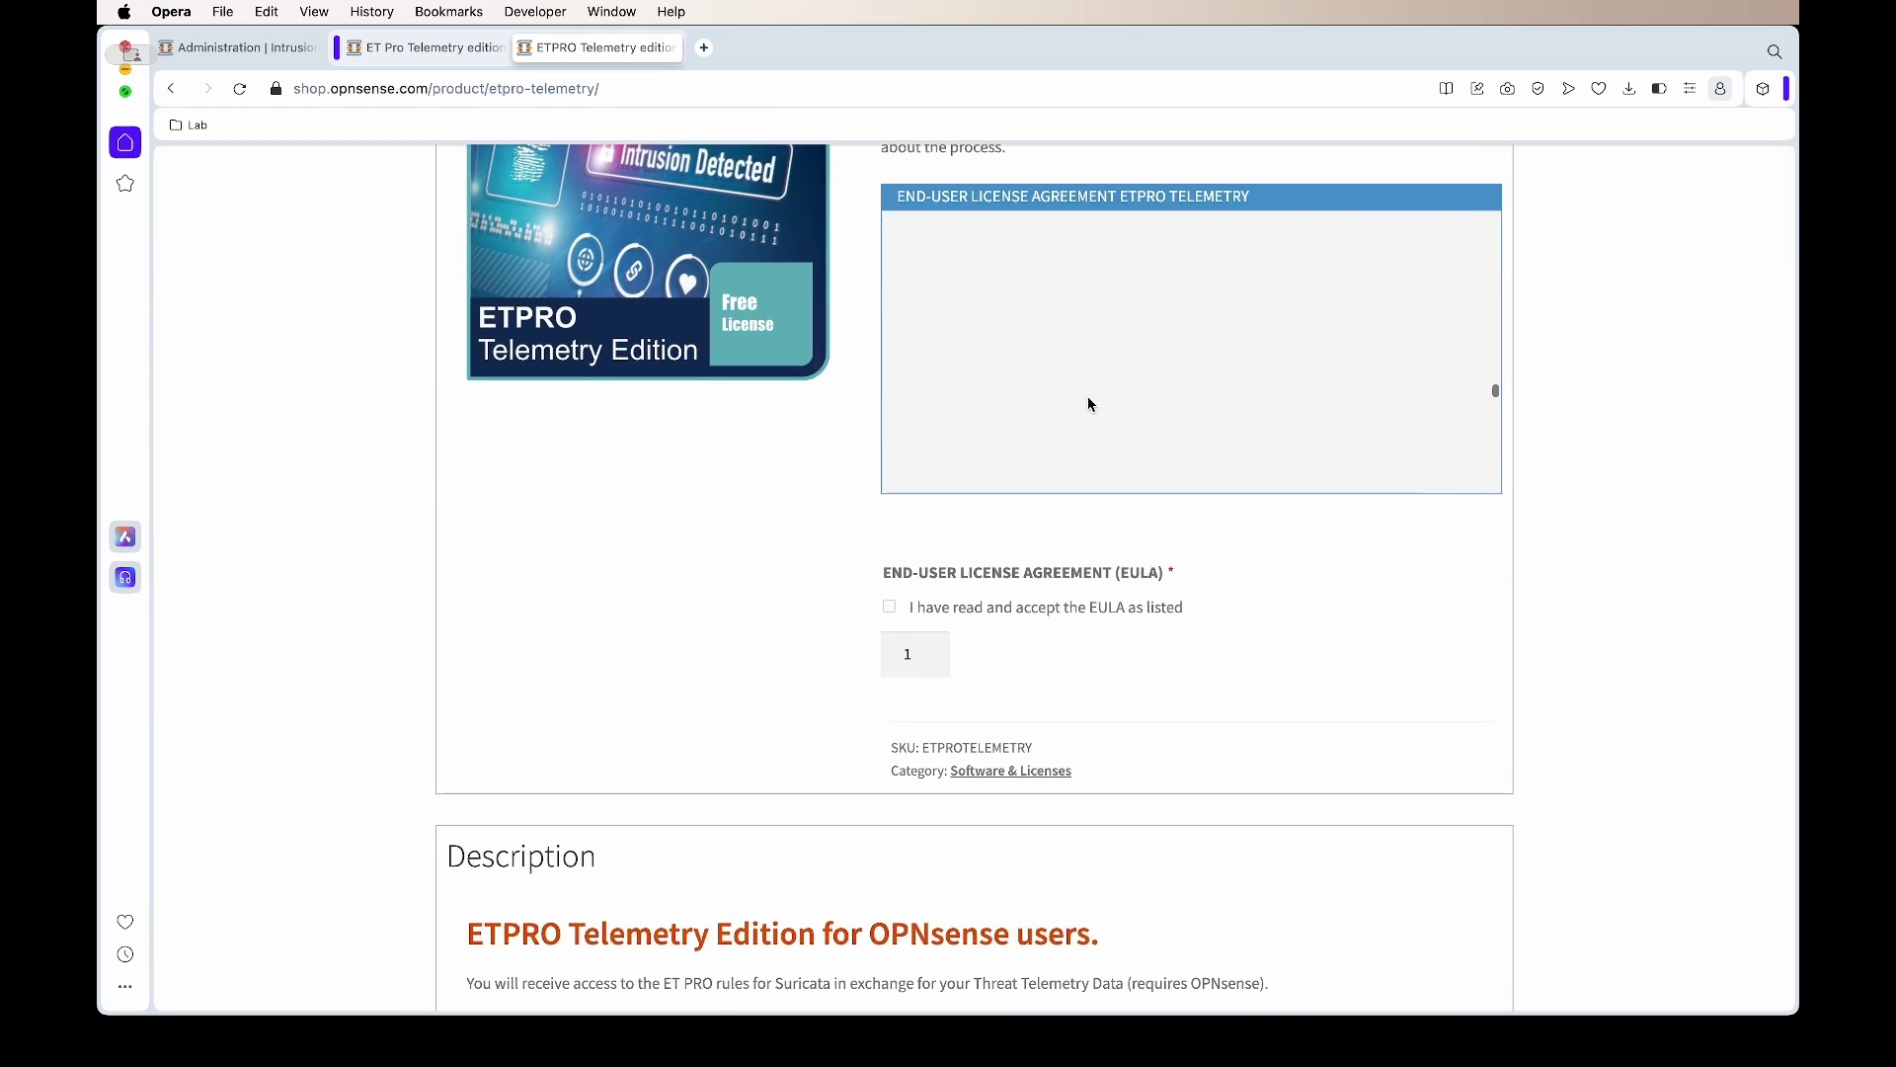
pyautogui.click(888, 606)
pyautogui.scroll(-2, 1471, 578)
pyautogui.hotkey('ctrl', 'Tab')
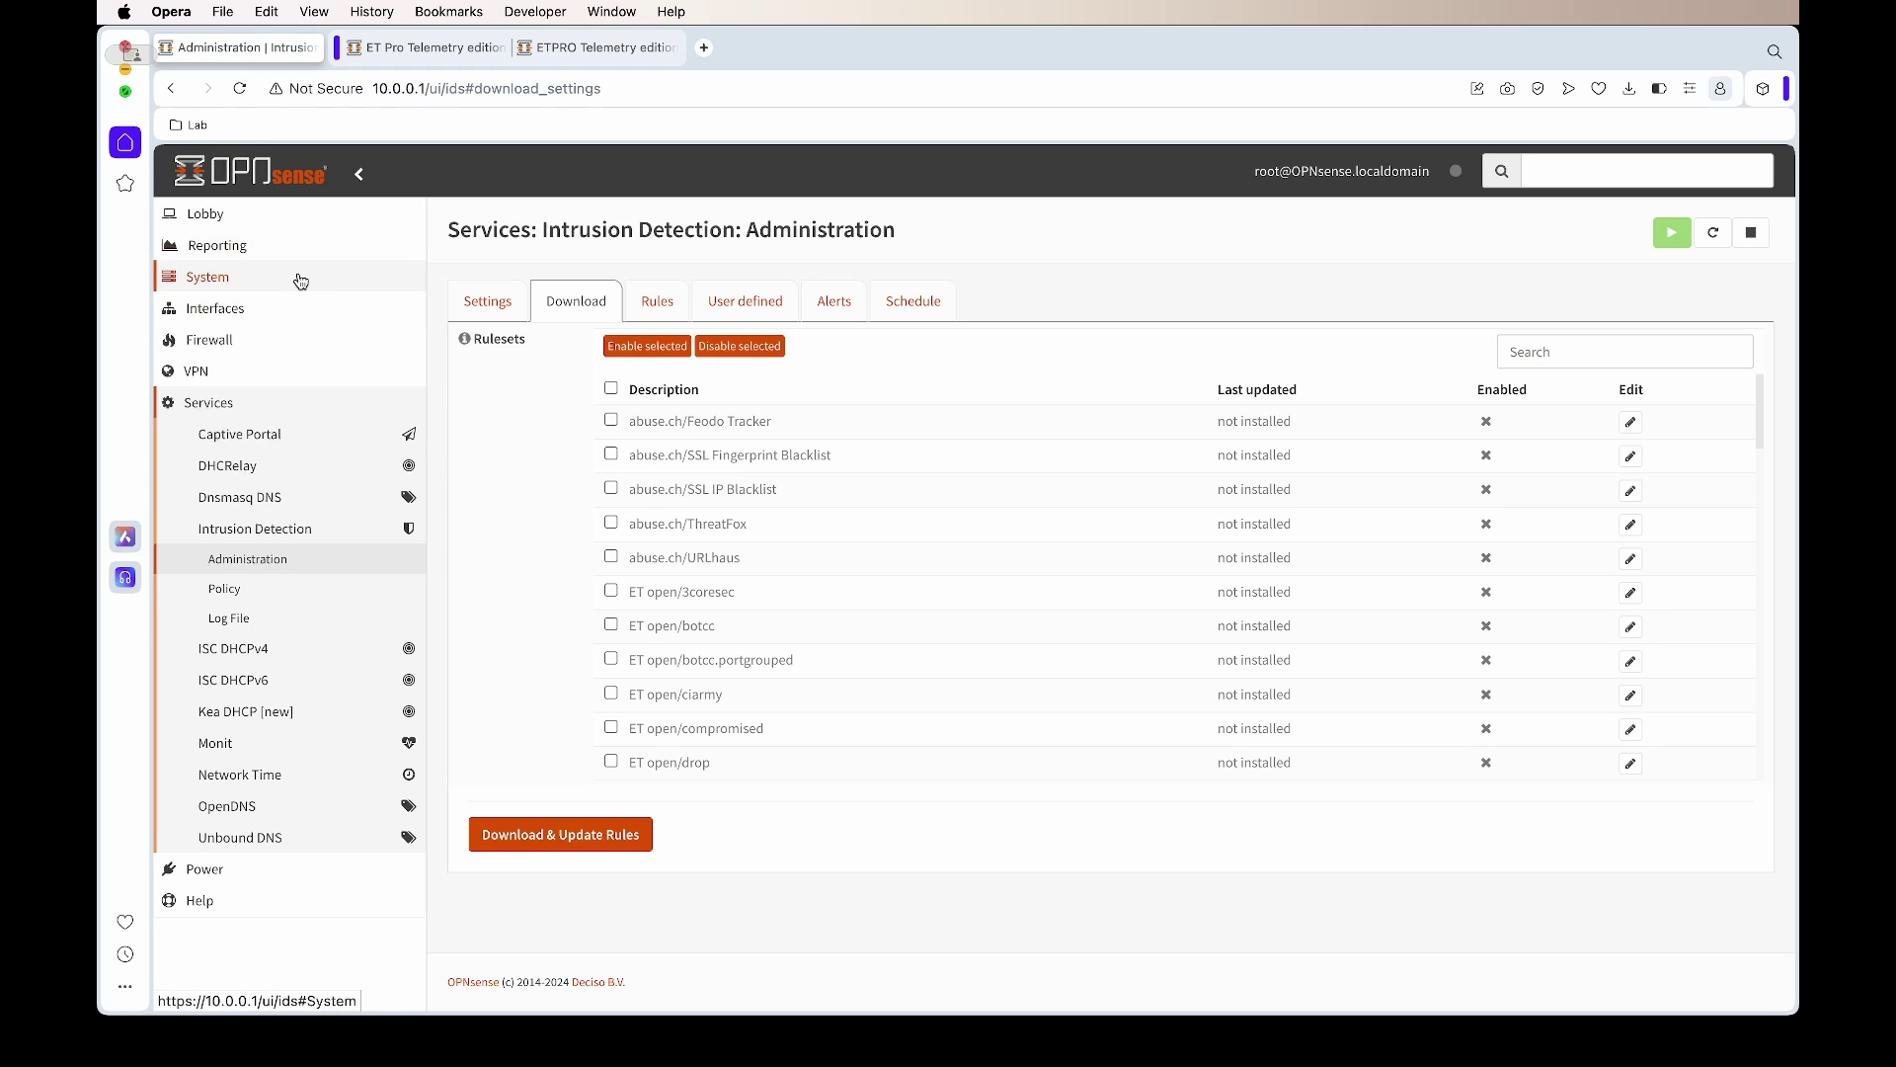
# Navigate through System > Firmware to the Plugins list.
pyautogui.click(301, 277)
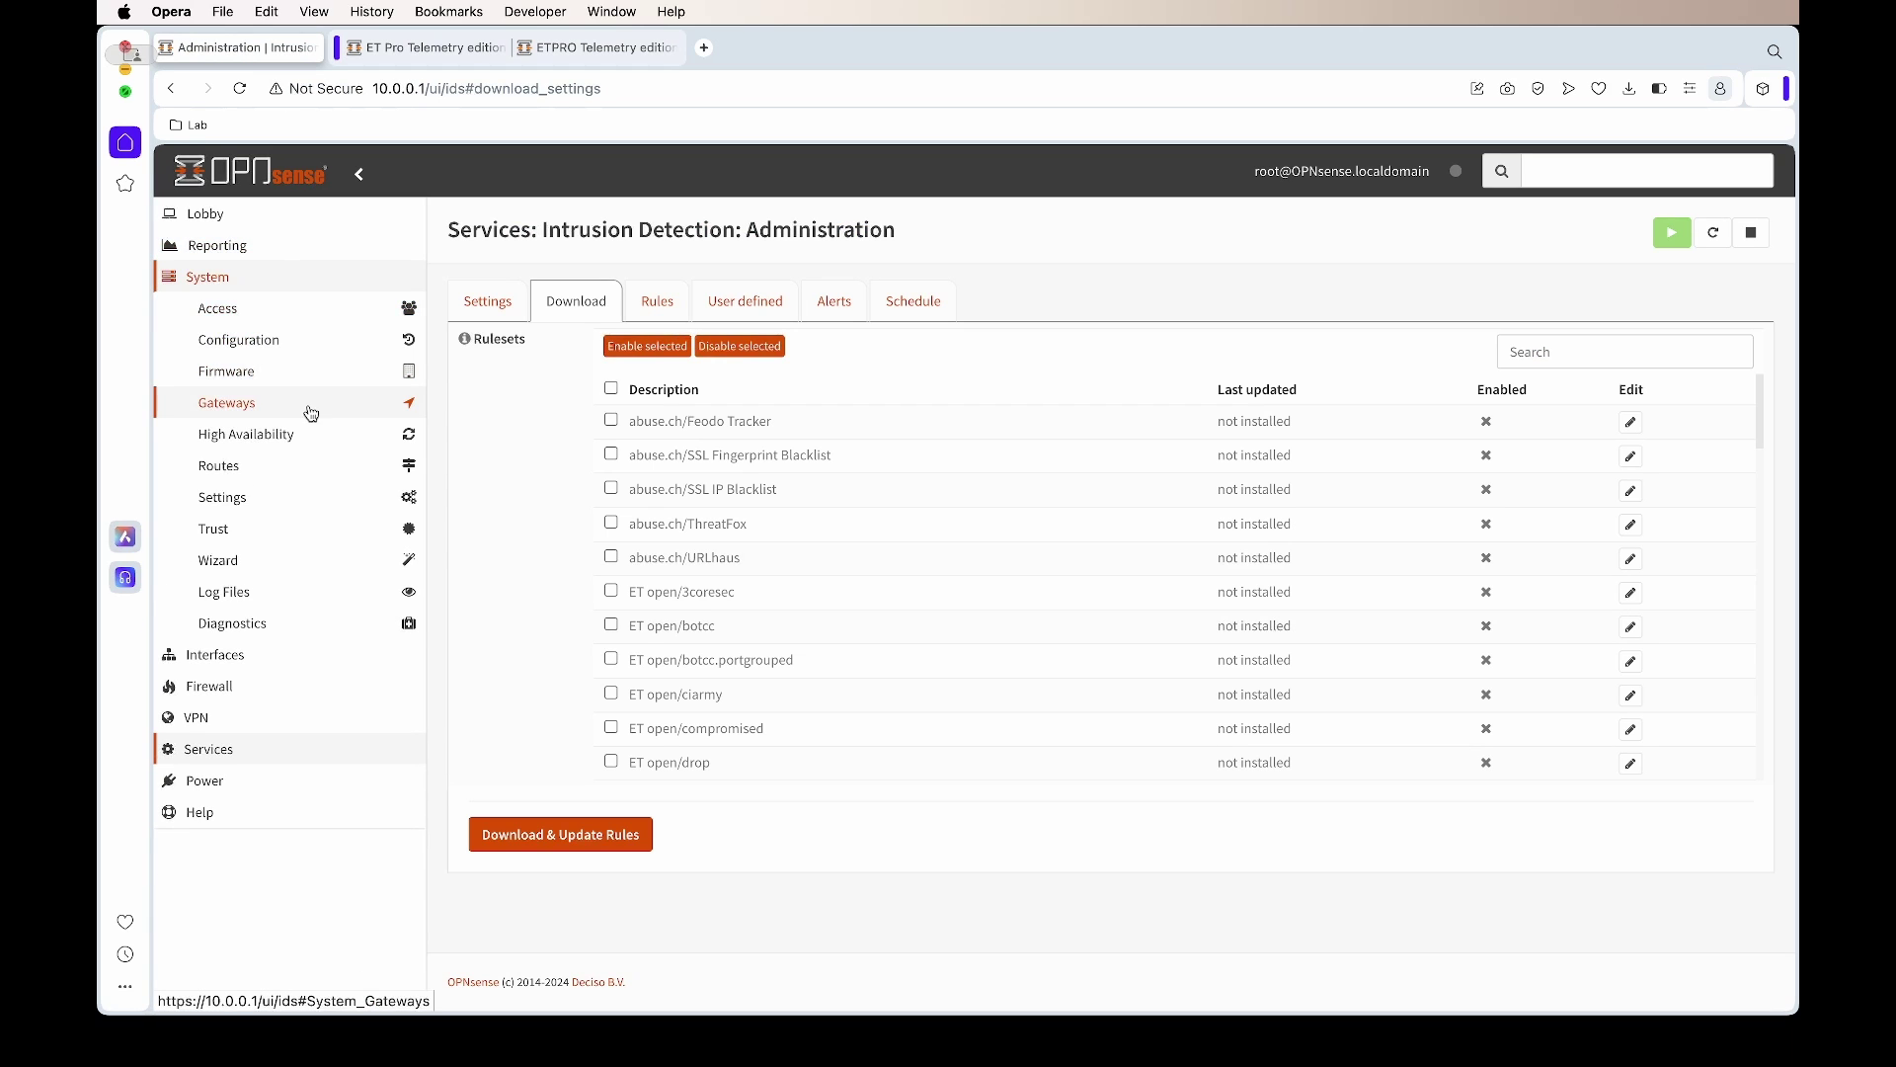
pyautogui.click(297, 372)
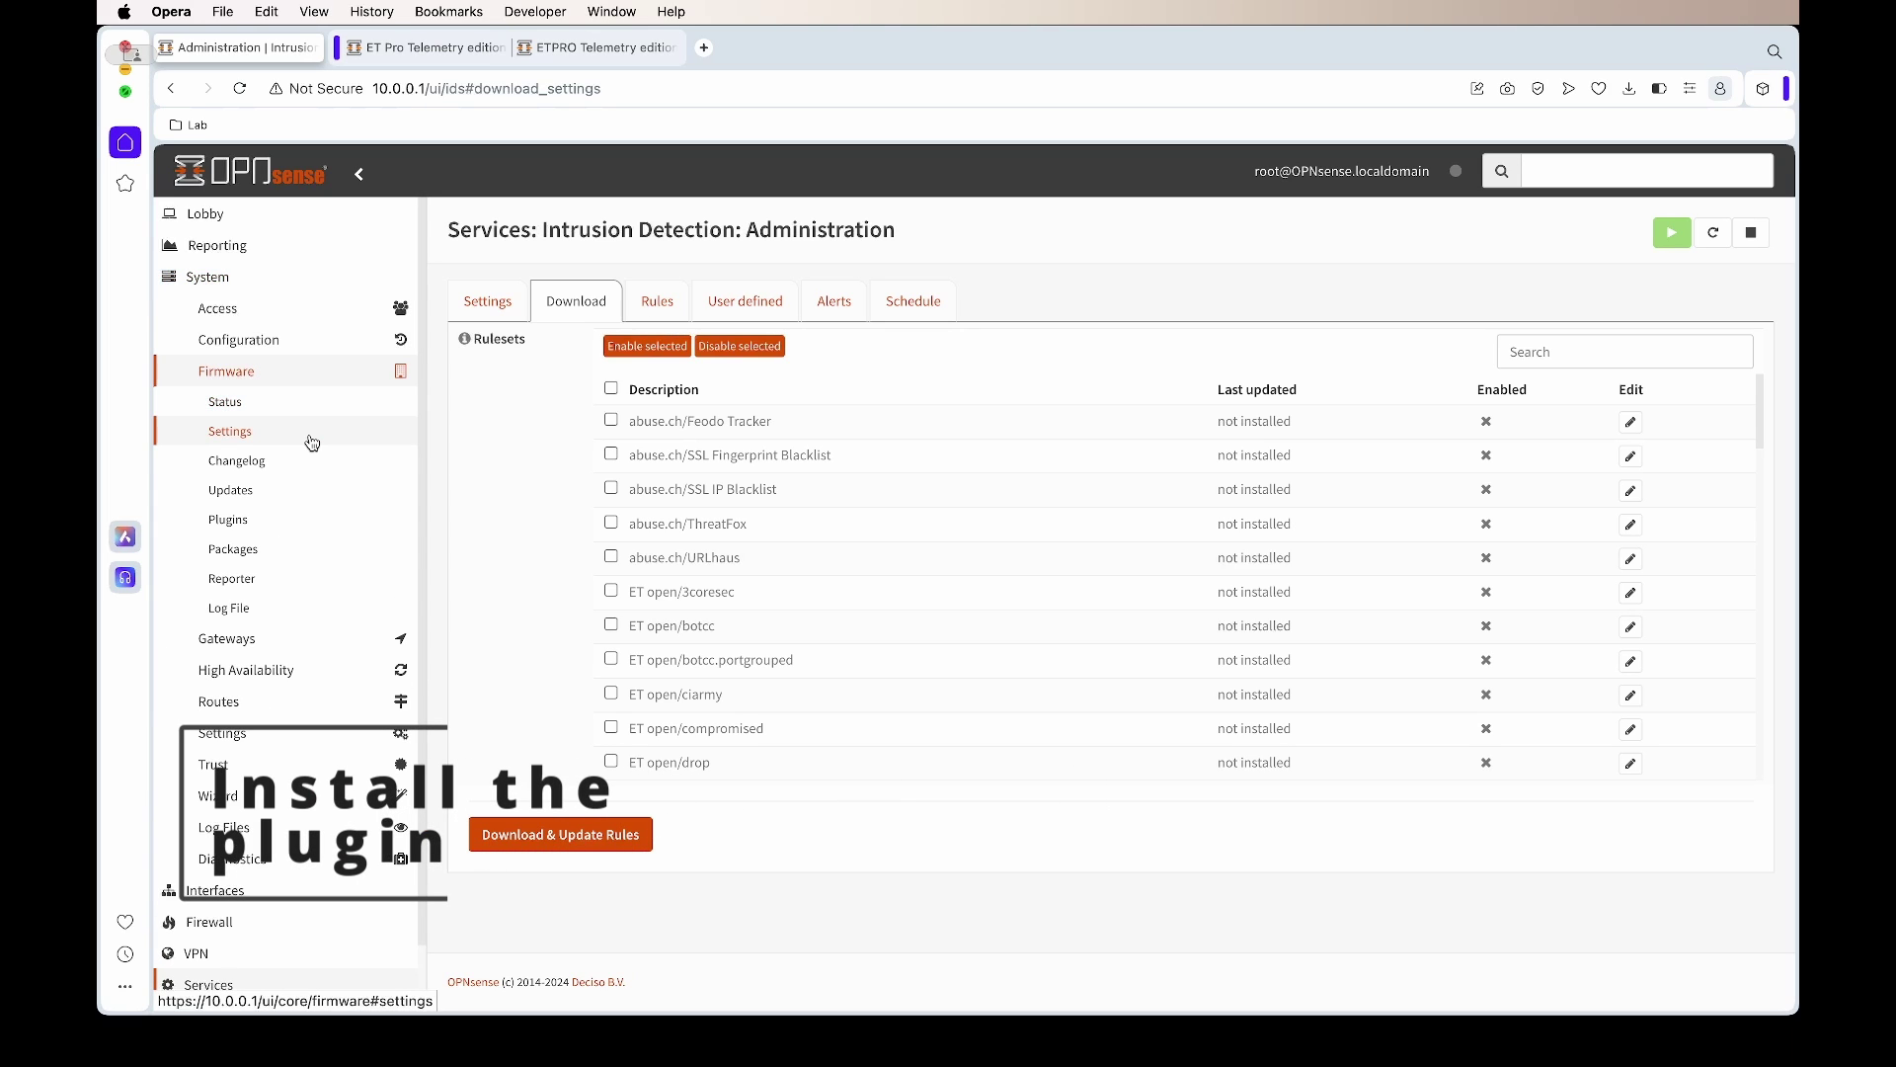
pyautogui.click(254, 523)
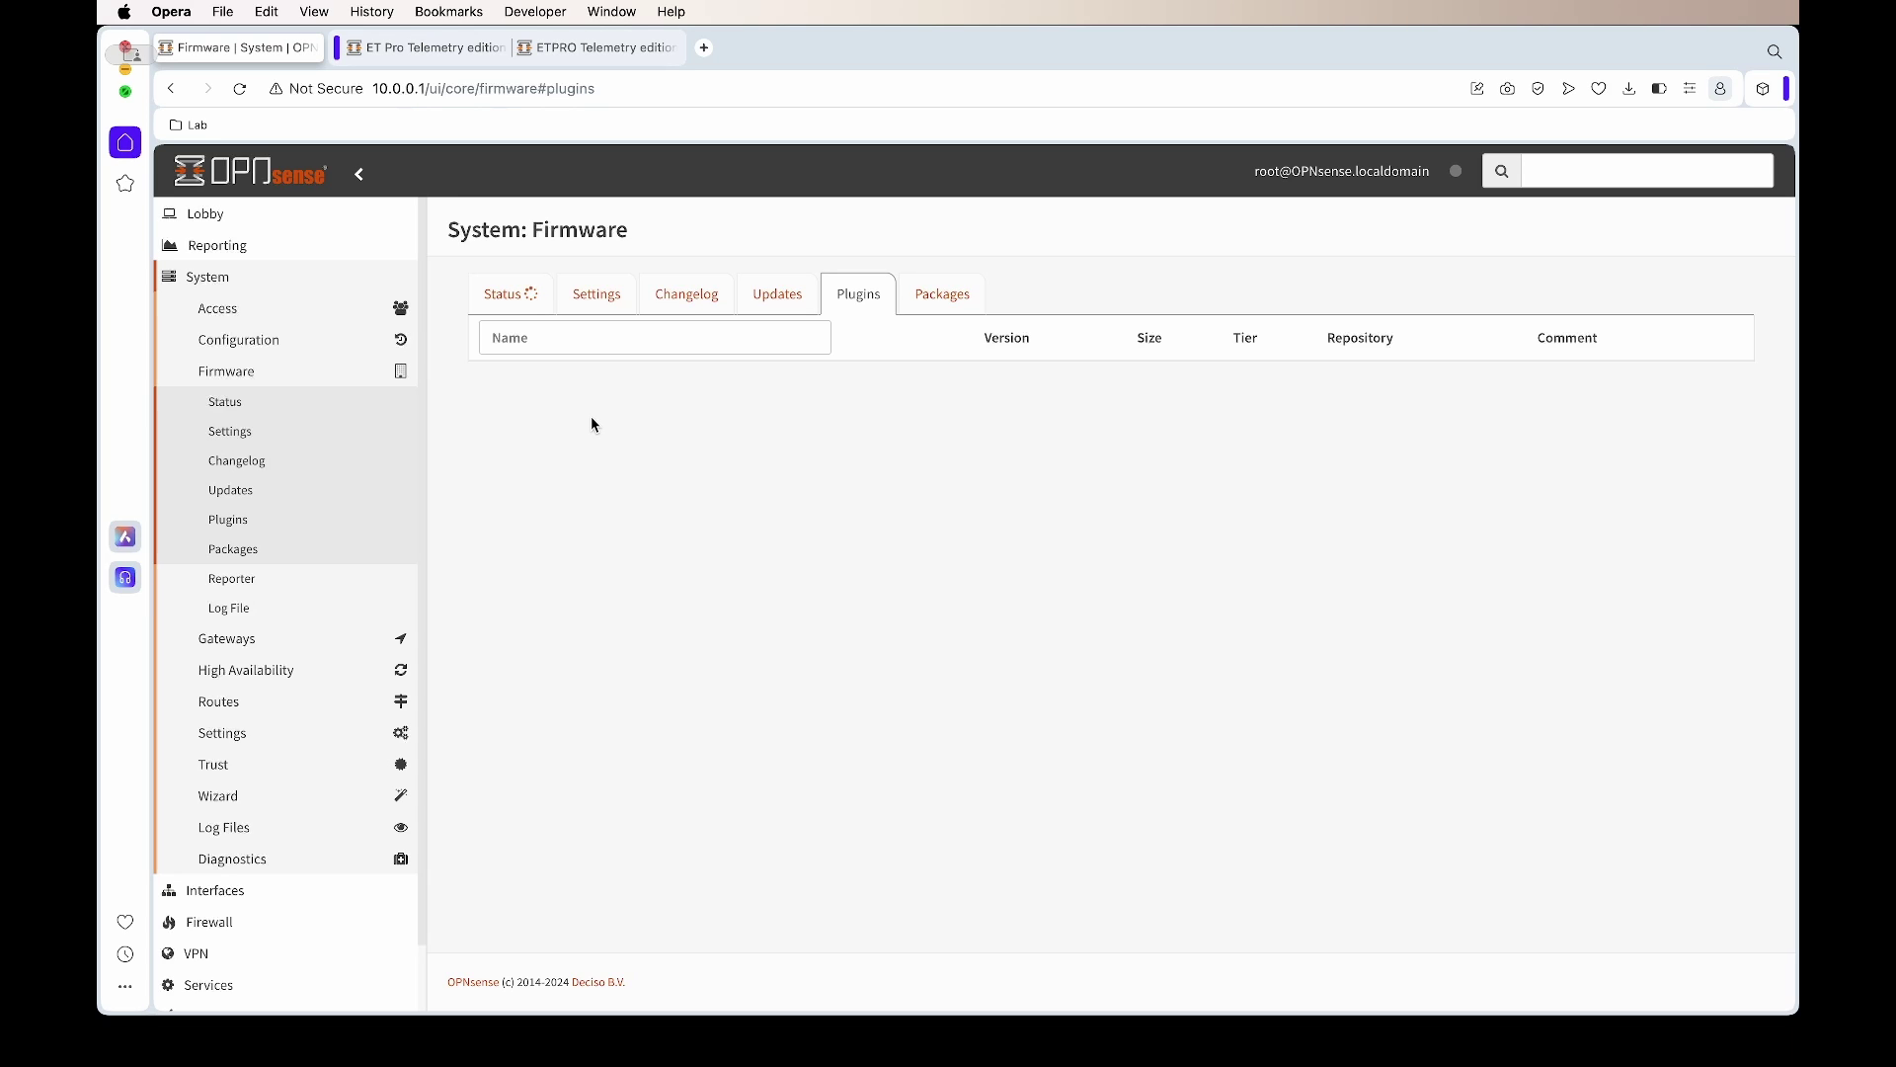
# Install the os-etpro-telemetry 1.6_3 plugin from the Plugins list.
pyautogui.scroll(-1, 606, 739)
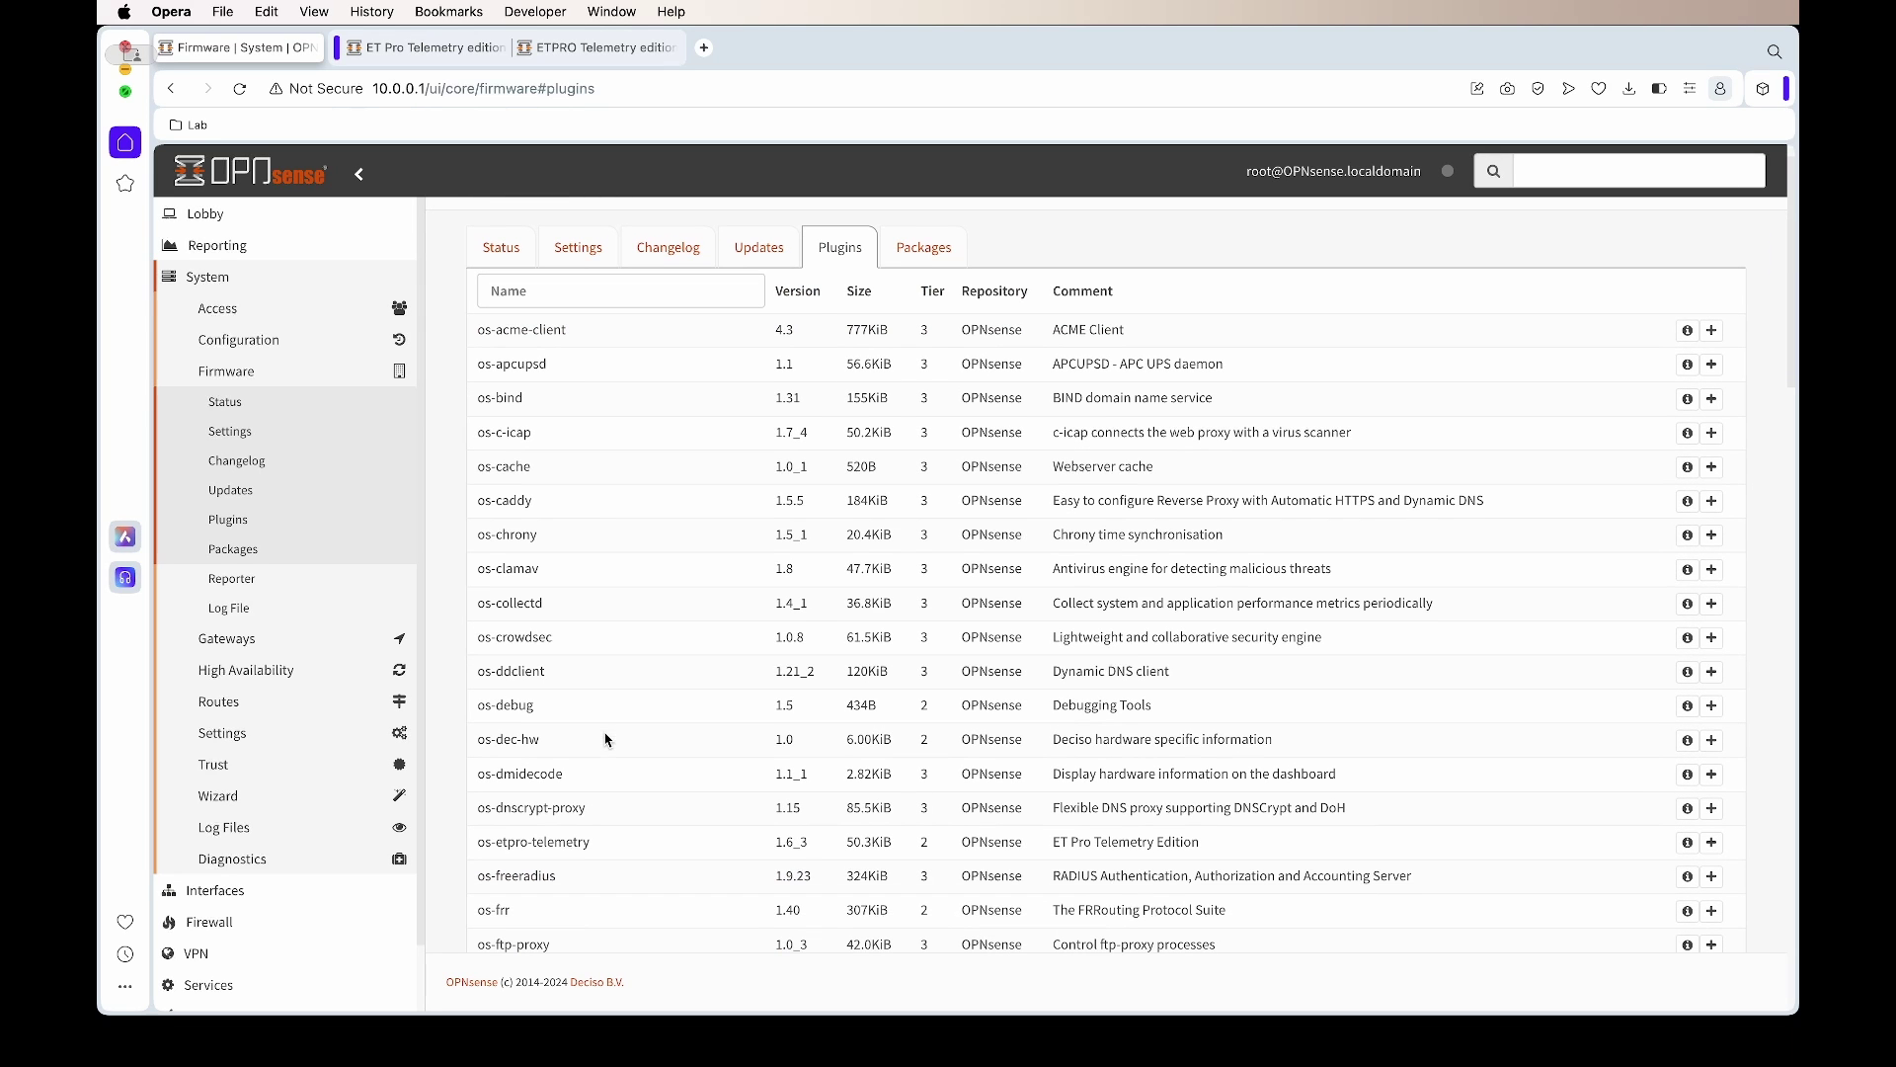
pyautogui.doubleClick(568, 841)
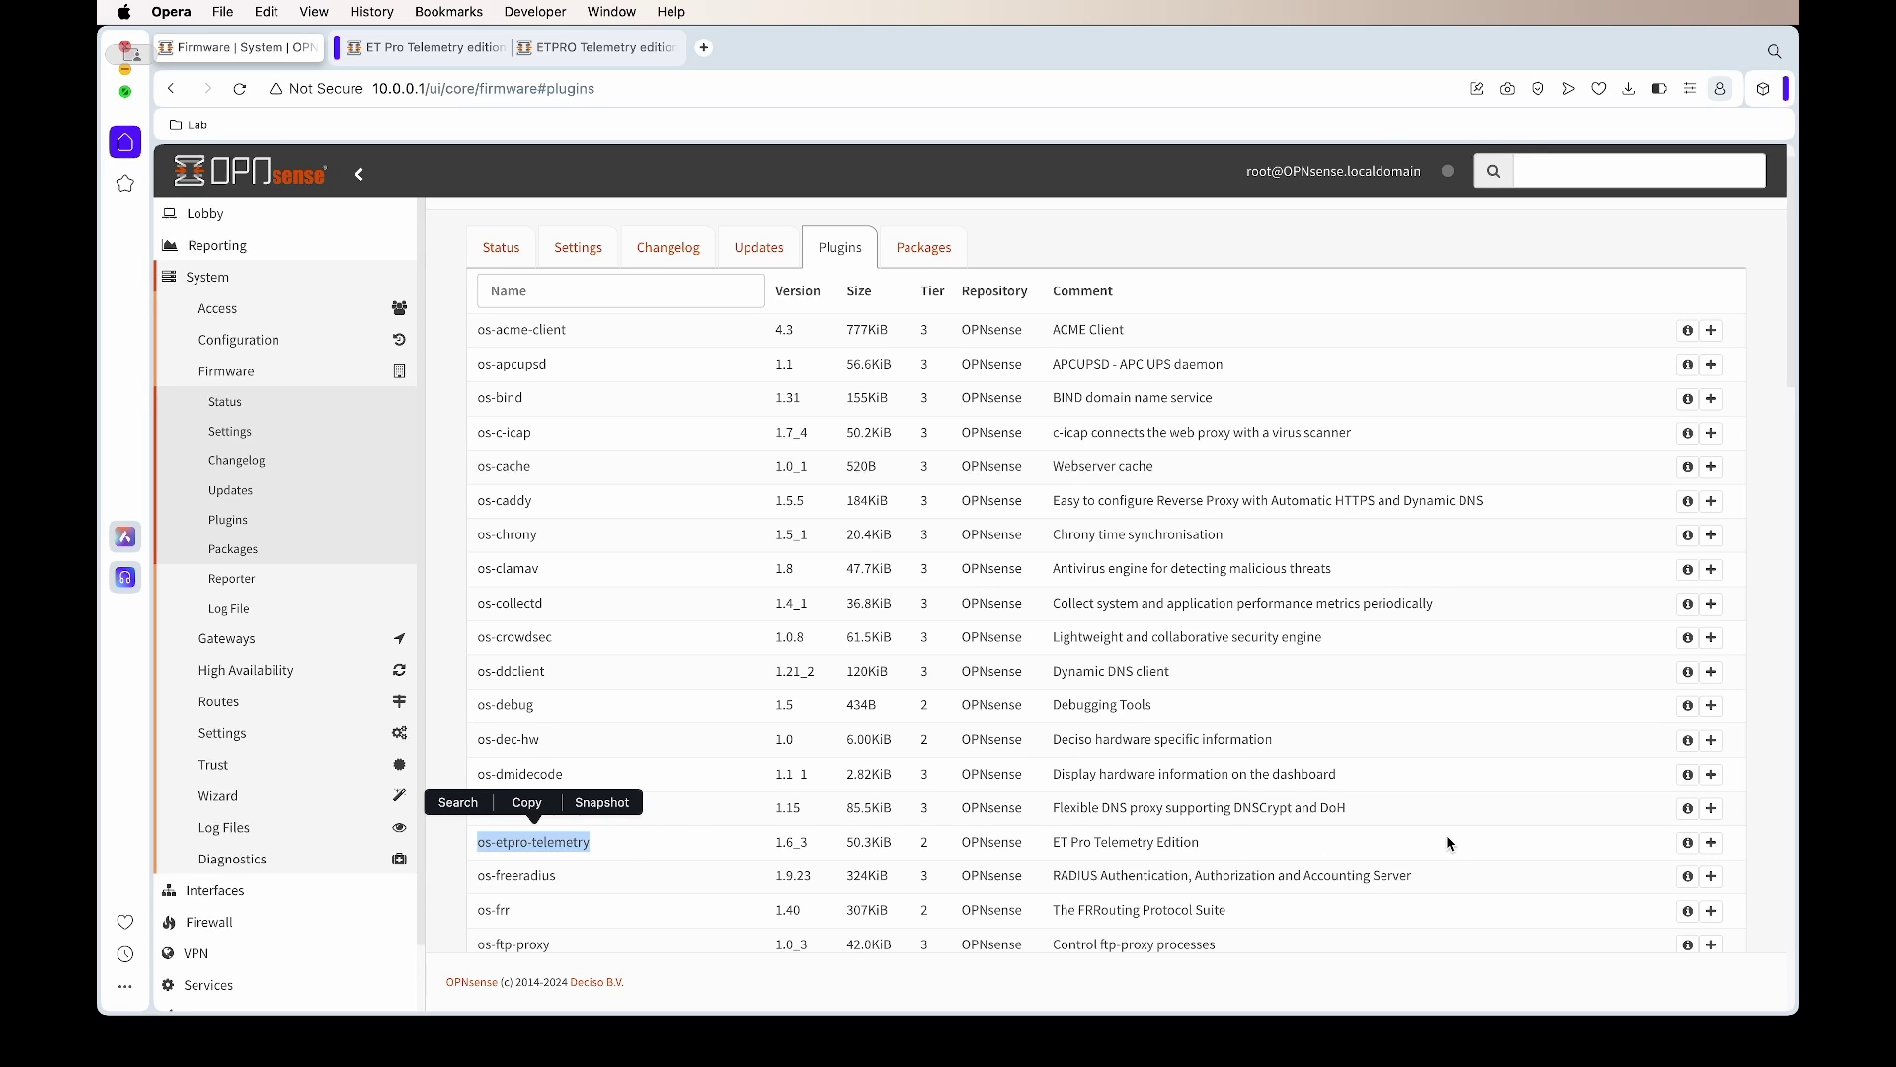
pyautogui.click(1713, 843)
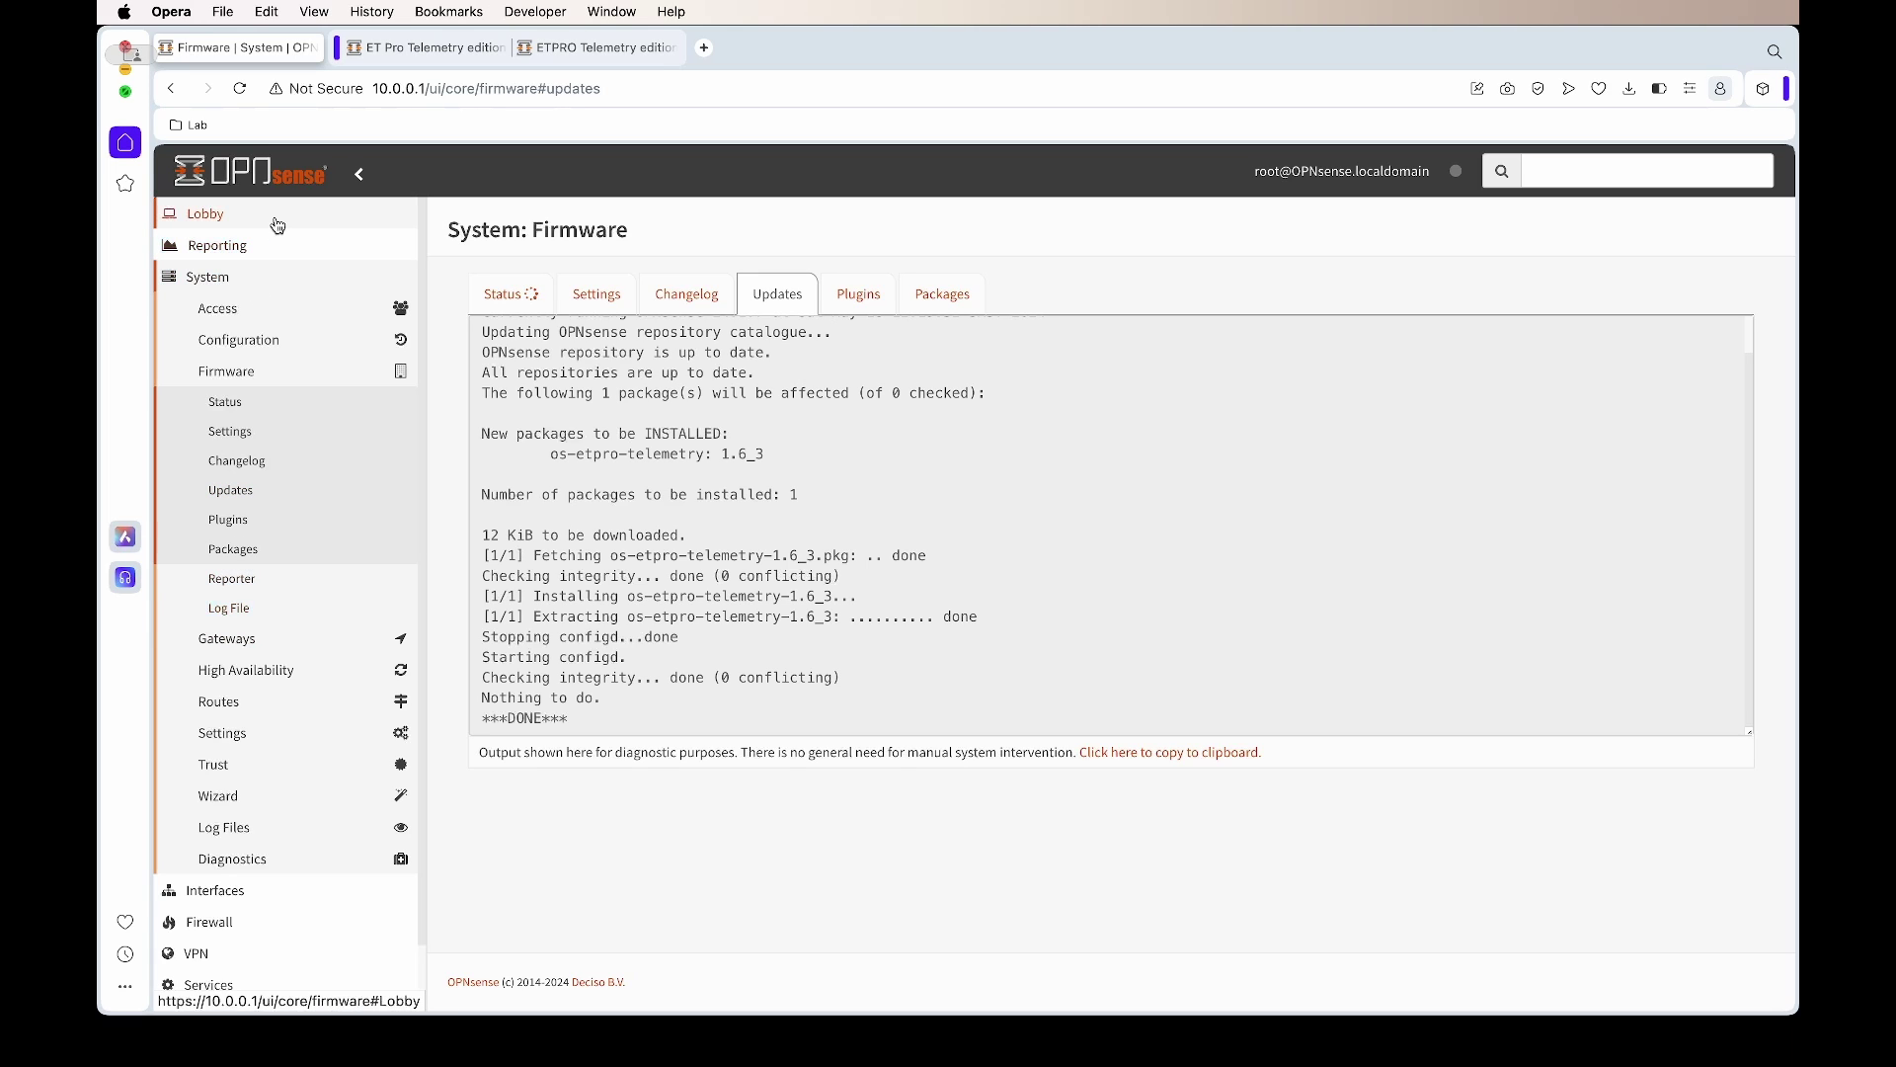
# Add the Telemetry status widget to the Lobby dashboard.
pyautogui.click(242, 226)
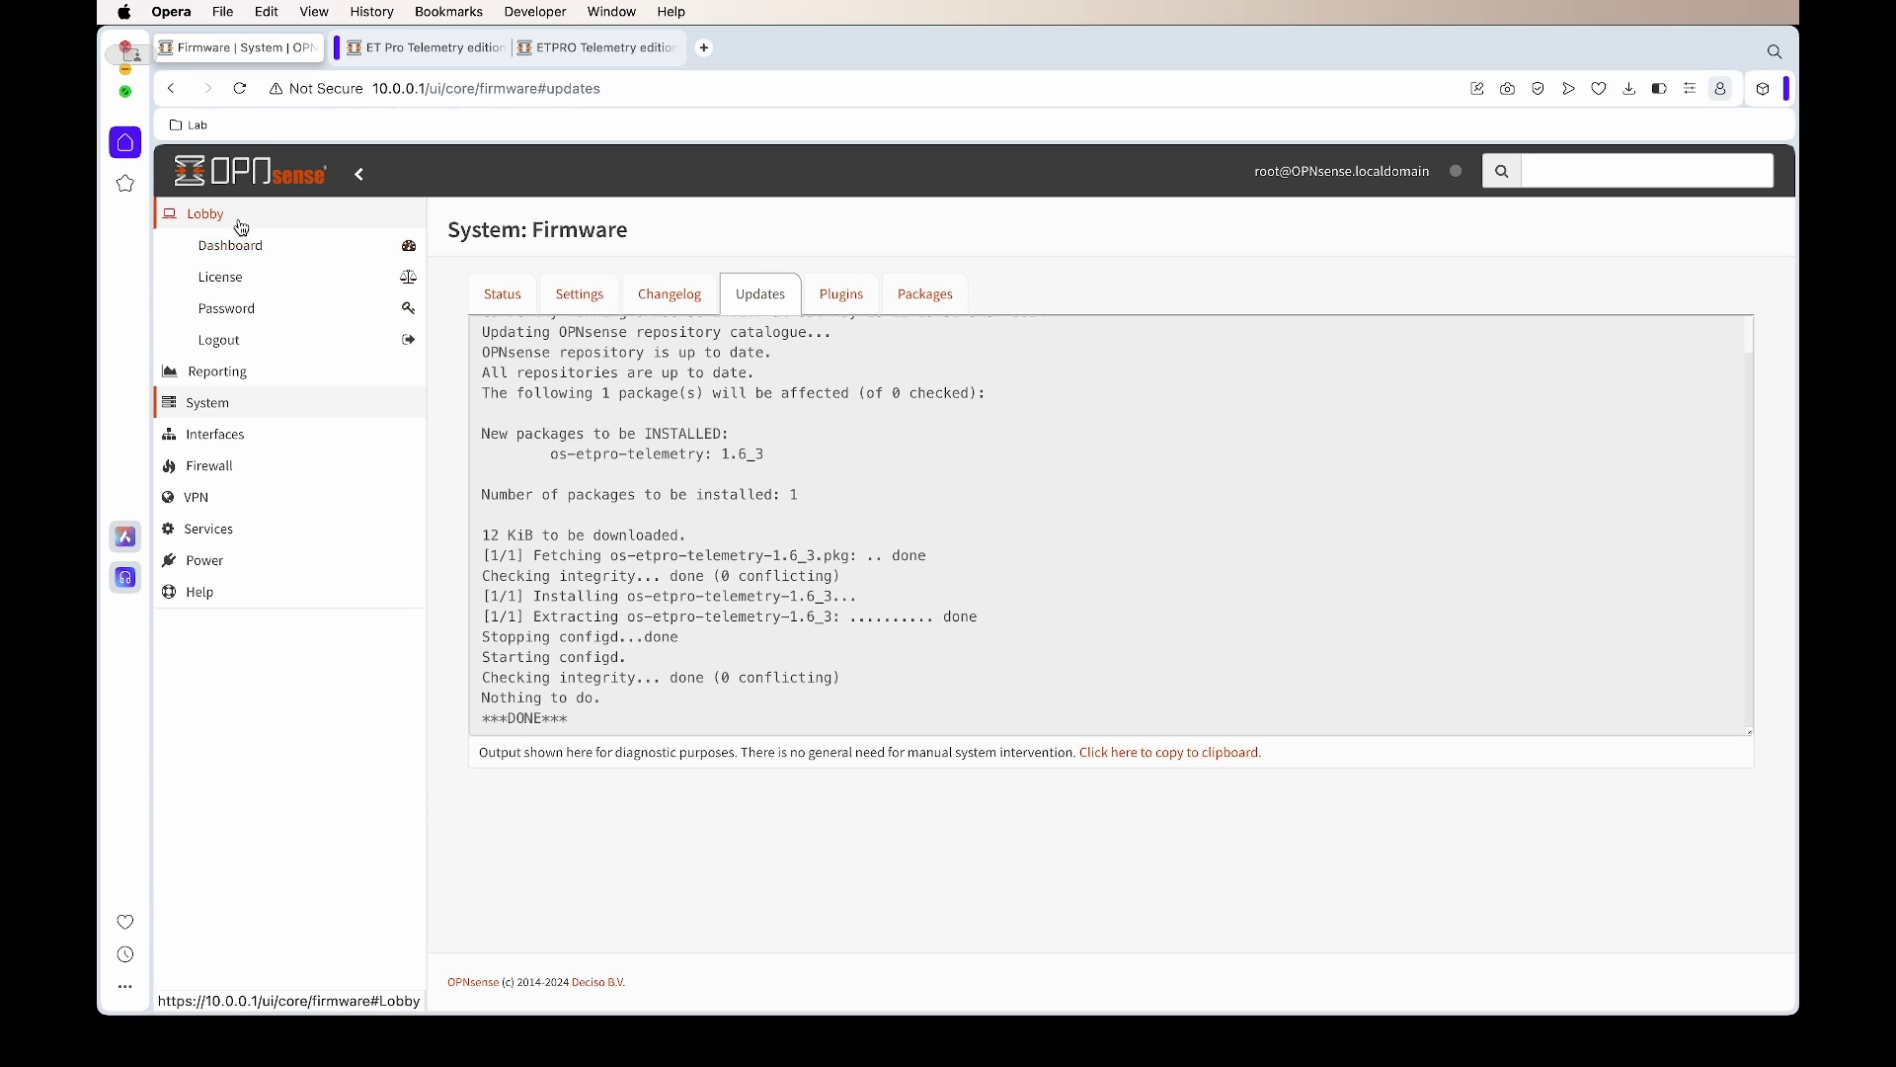
pyautogui.click(243, 258)
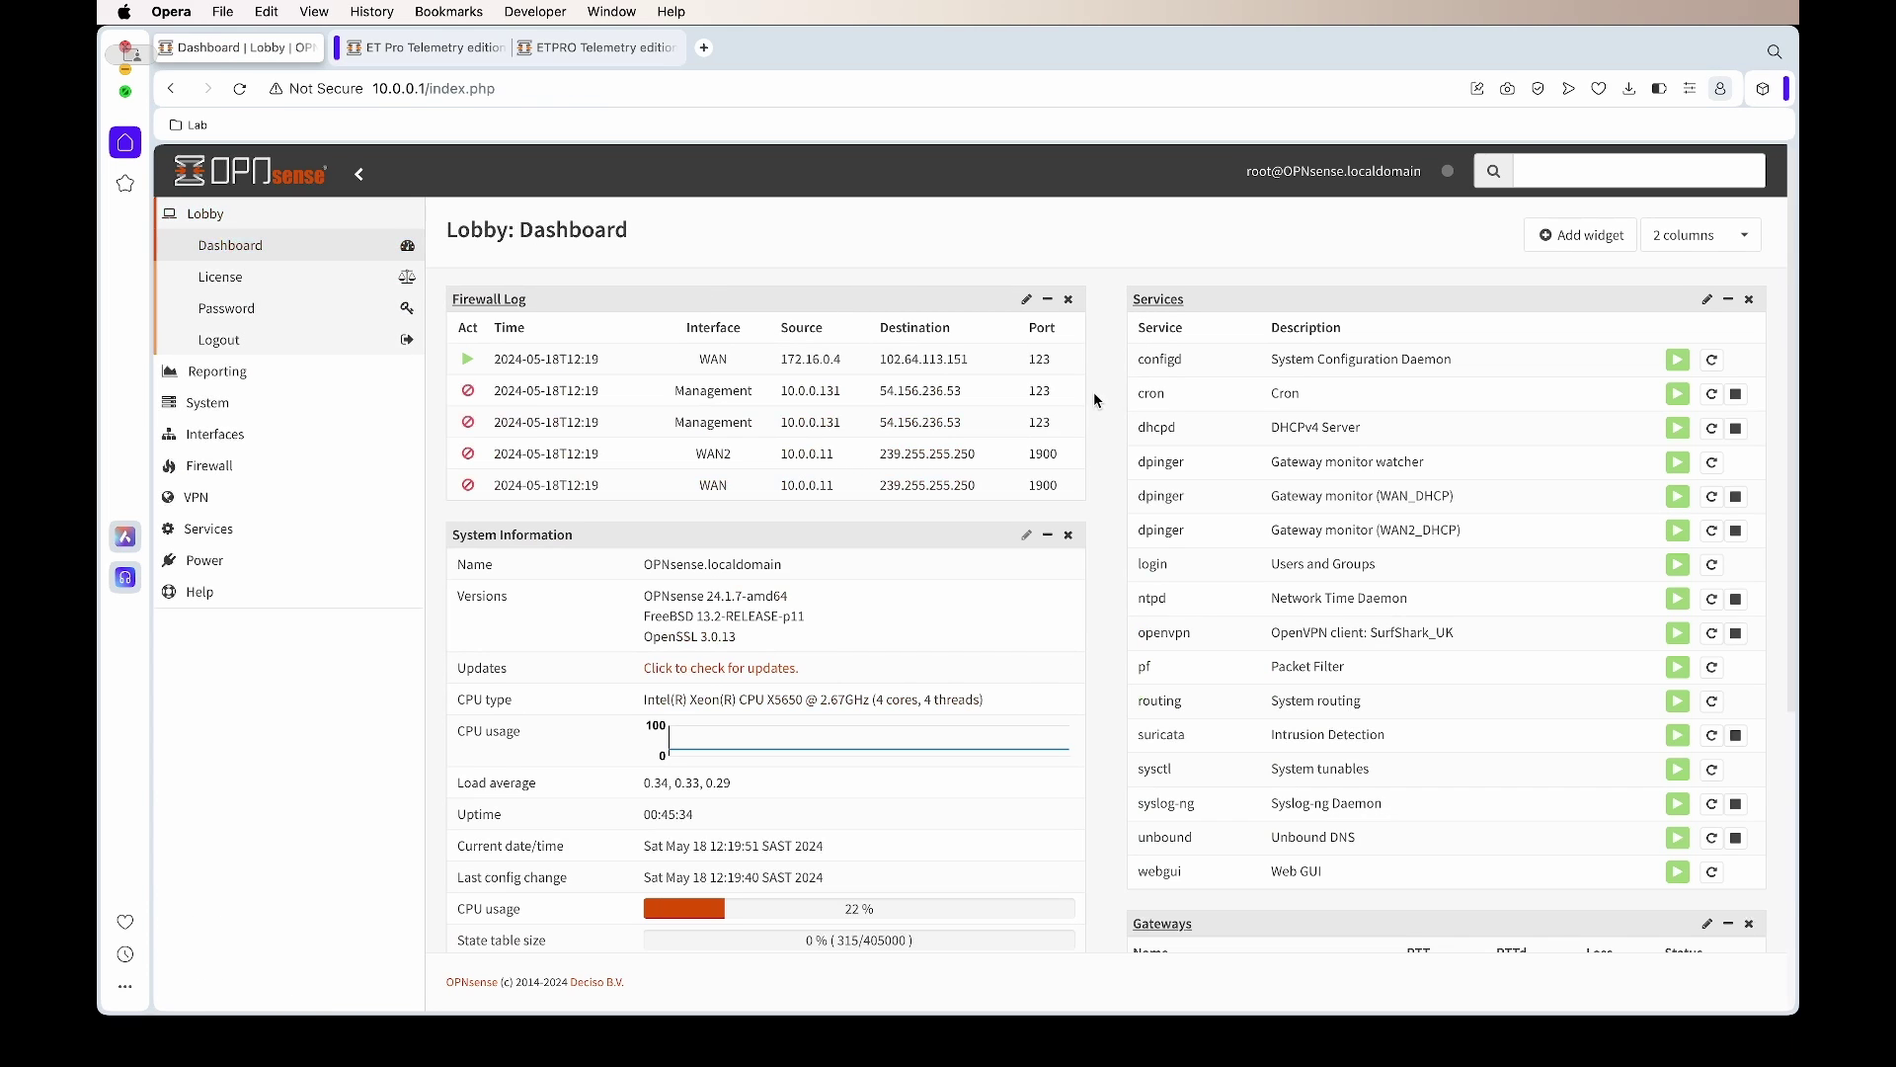
pyautogui.scroll(-5, 1106, 419)
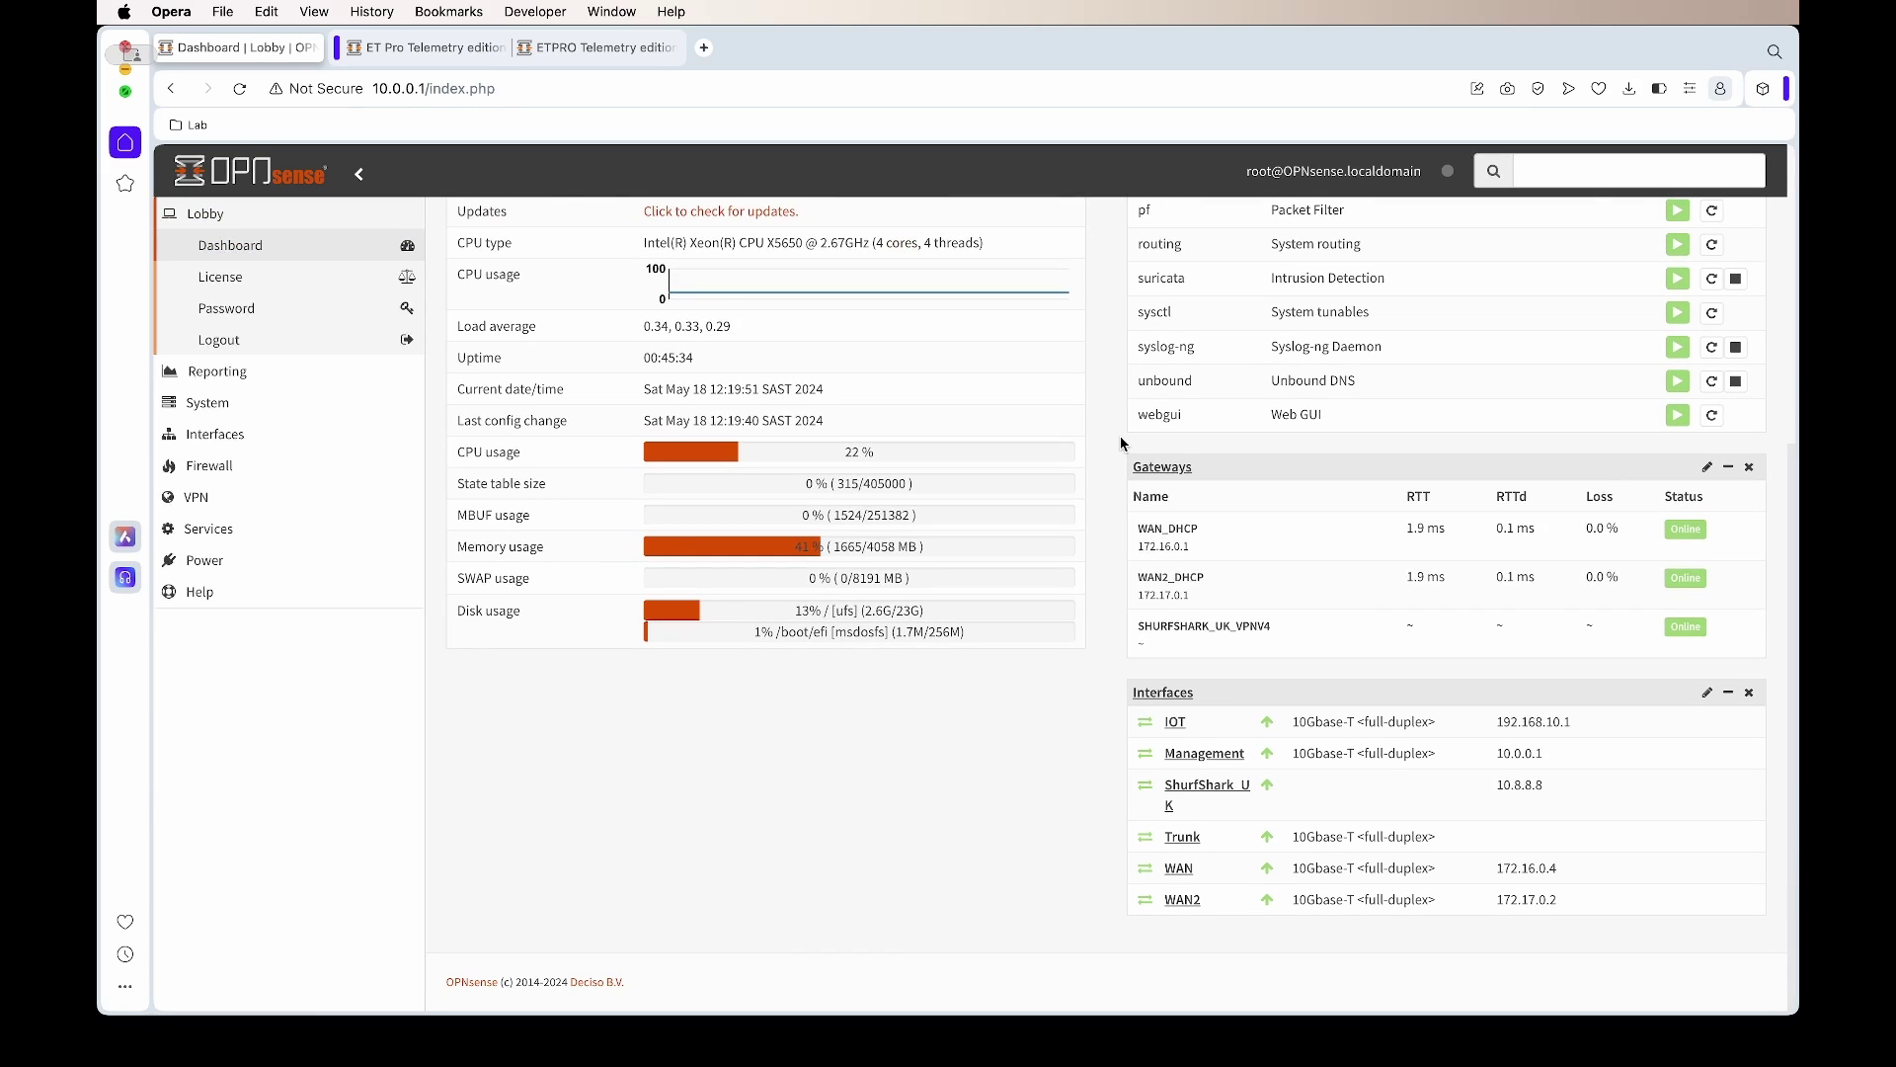
pyautogui.scroll(5, 1121, 444)
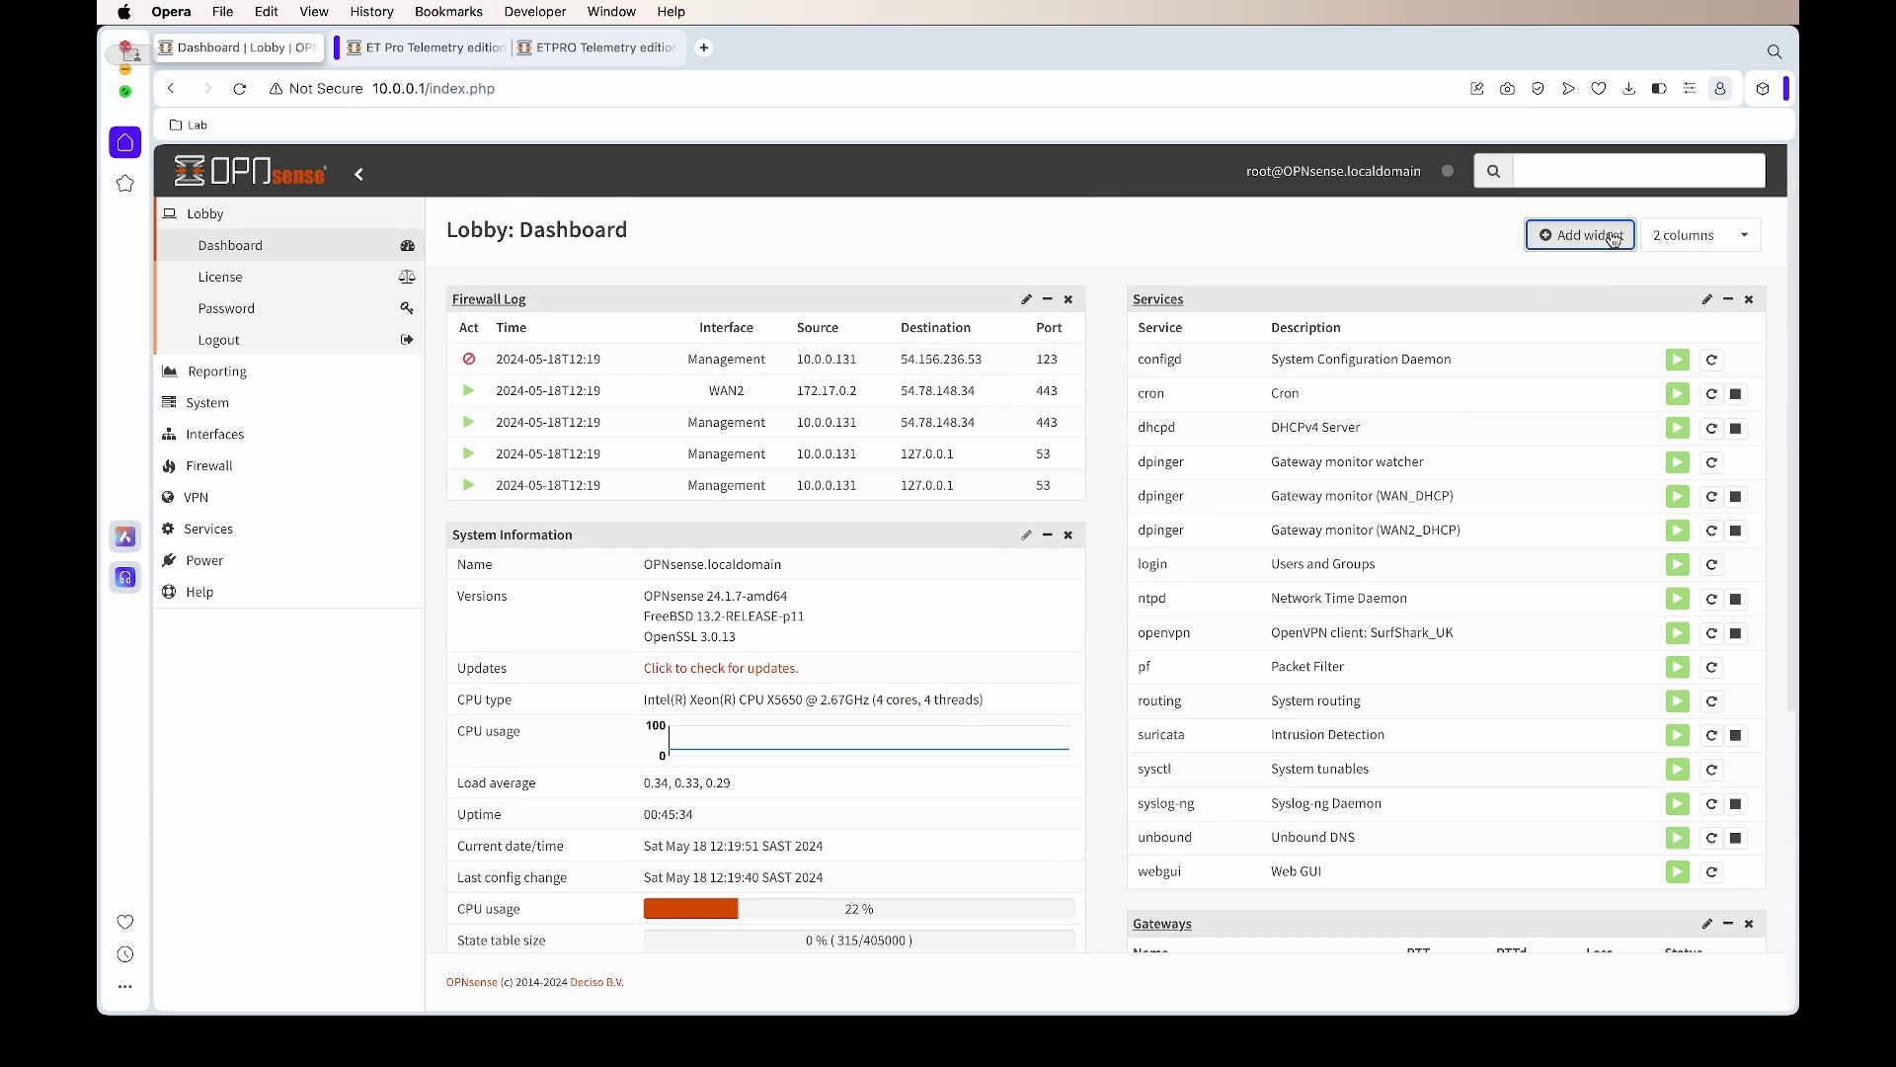
pyautogui.click(1580, 235)
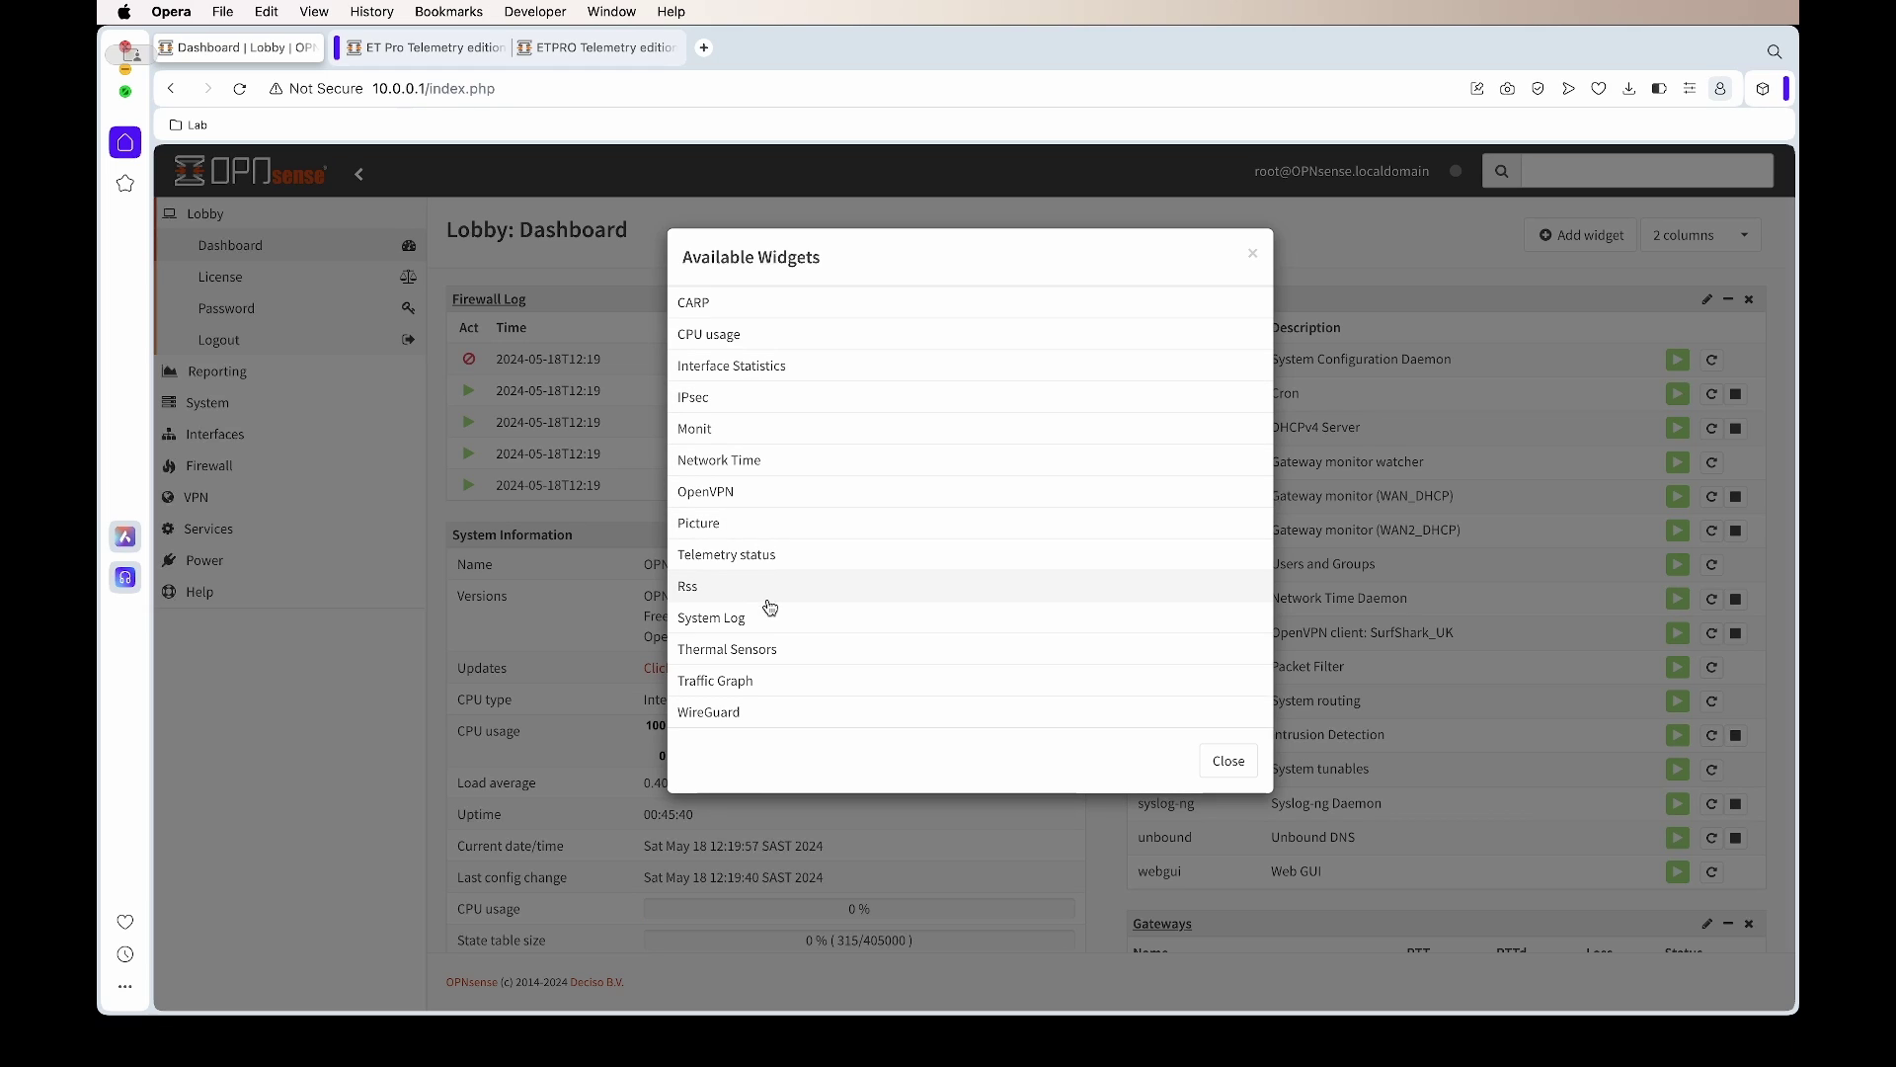
pyautogui.click(732, 556)
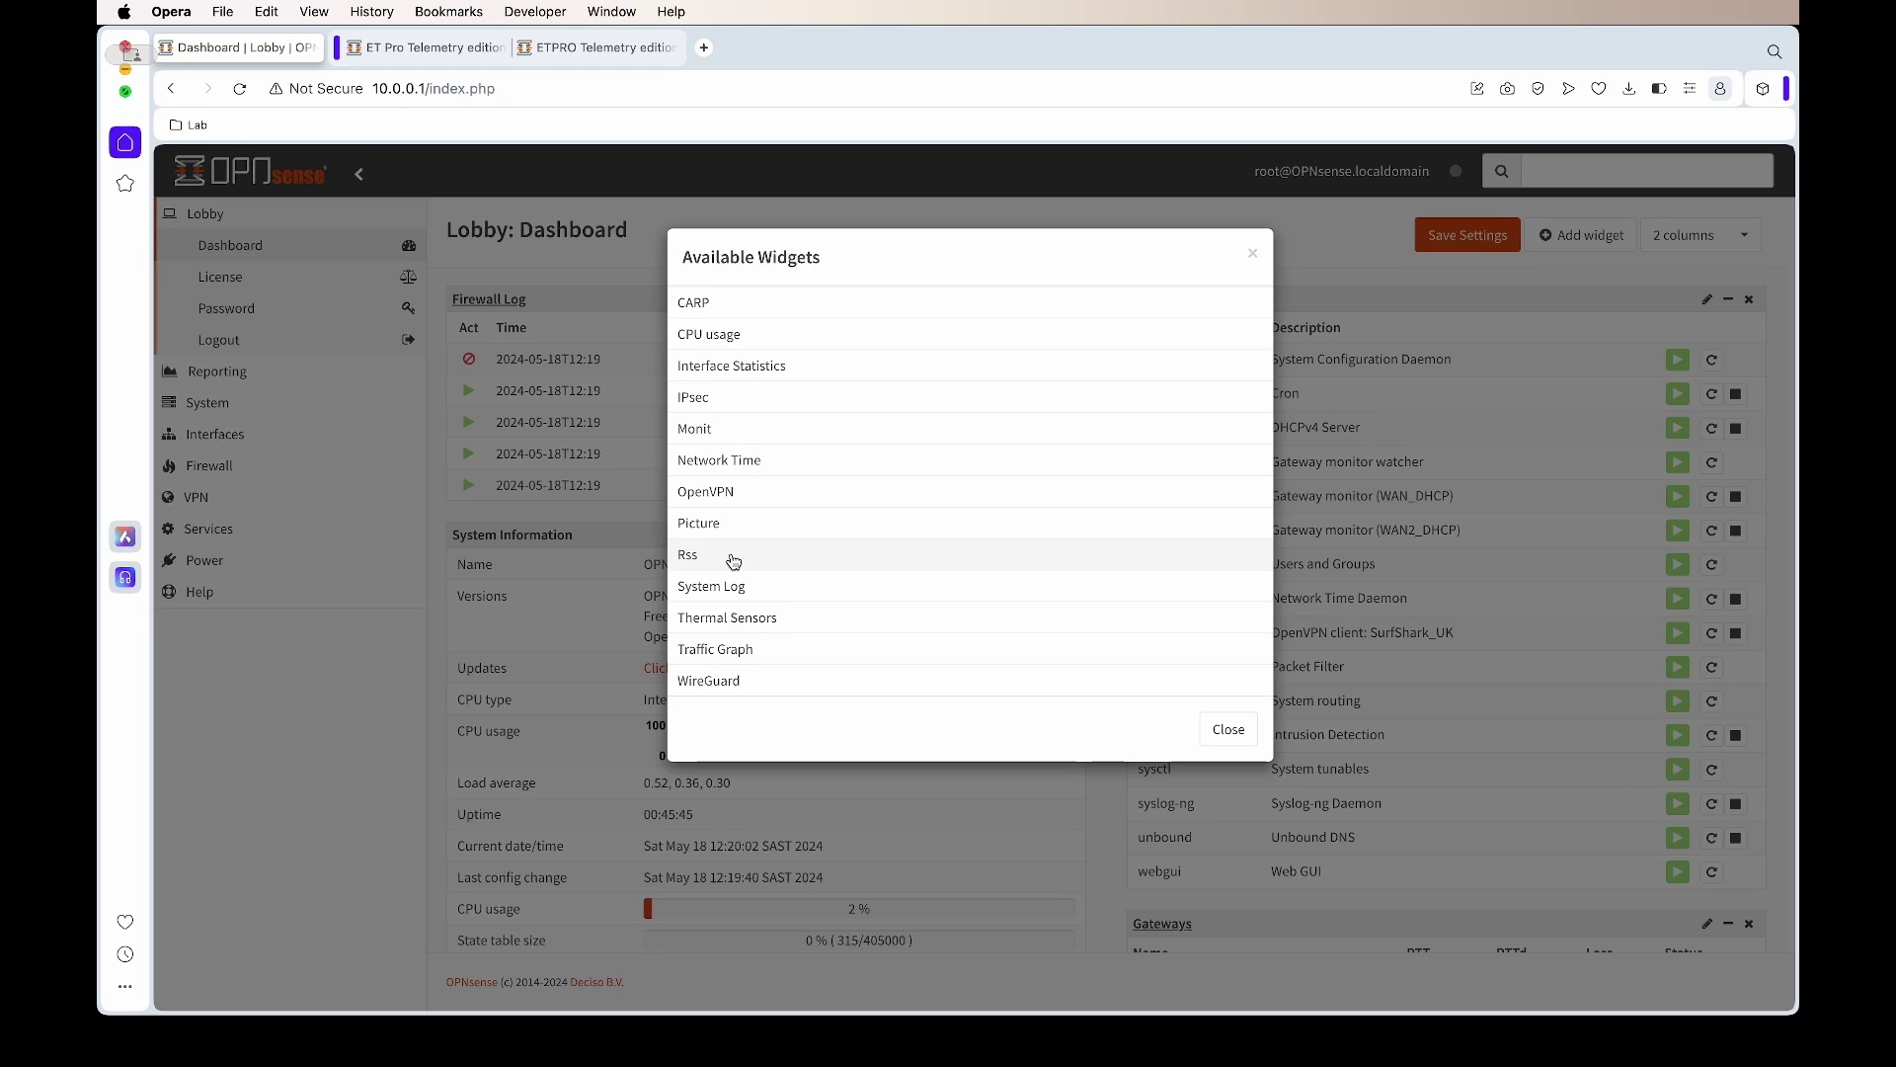
pyautogui.click(1224, 730)
# Move the Telemetry status widget toward the dashboard middle and save the dashboard.
pyautogui.scroll(-5, 1097, 713)
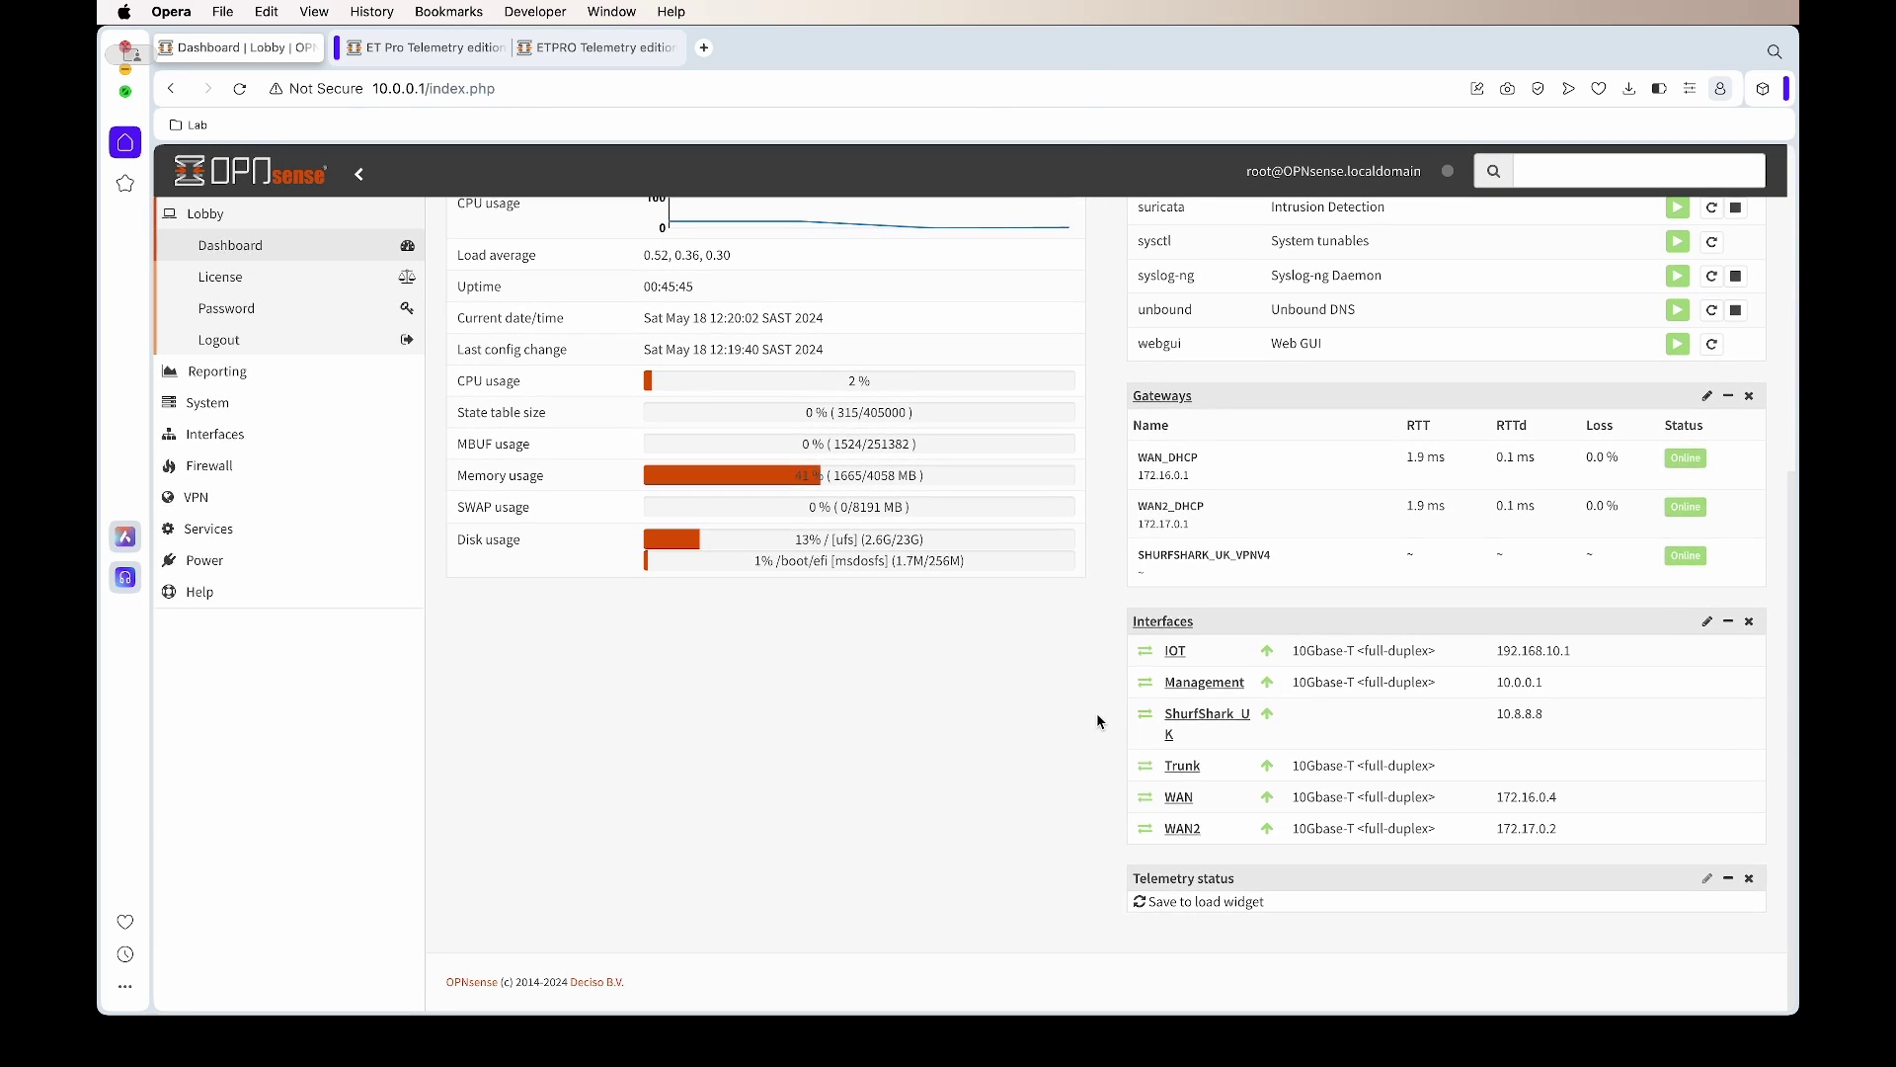
pyautogui.moveTo(1207, 880); pyautogui.dragTo(1158, 652)
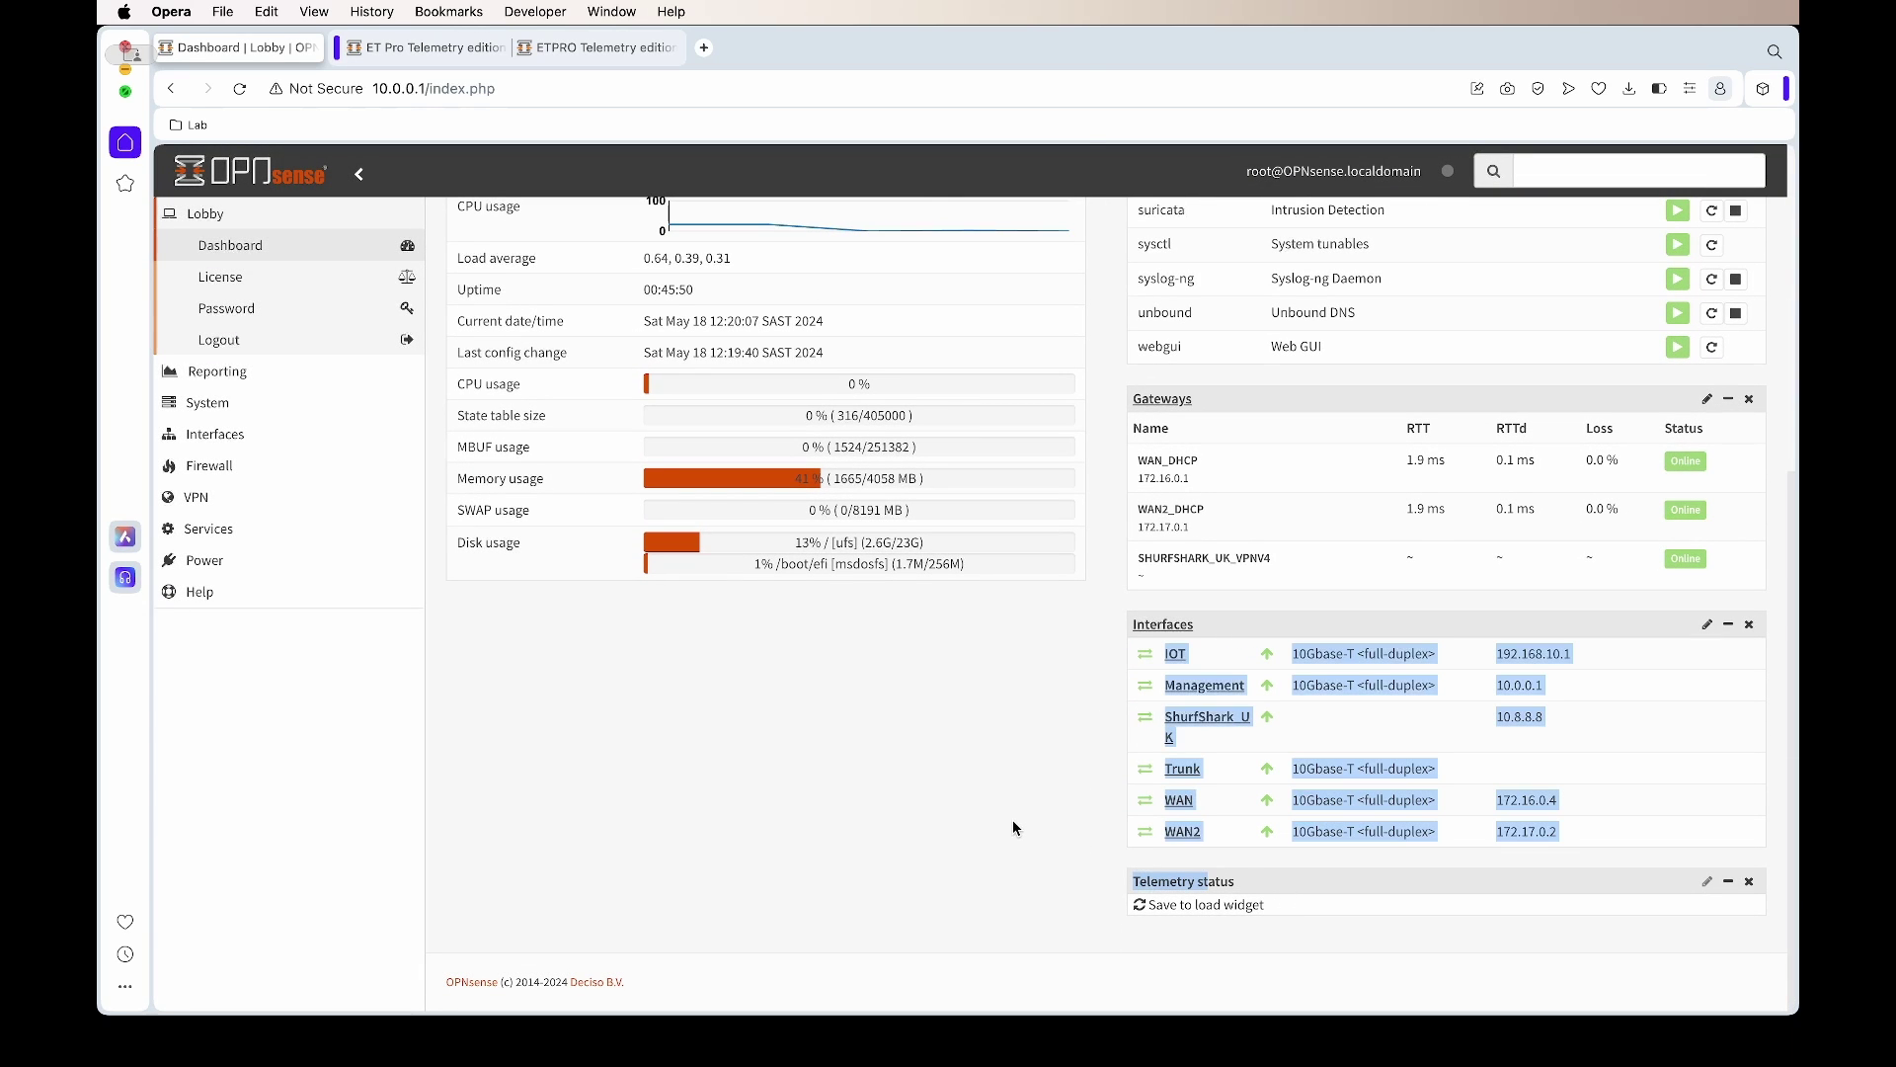
pyautogui.moveTo(1383, 891); pyautogui.dragTo(647, 678)
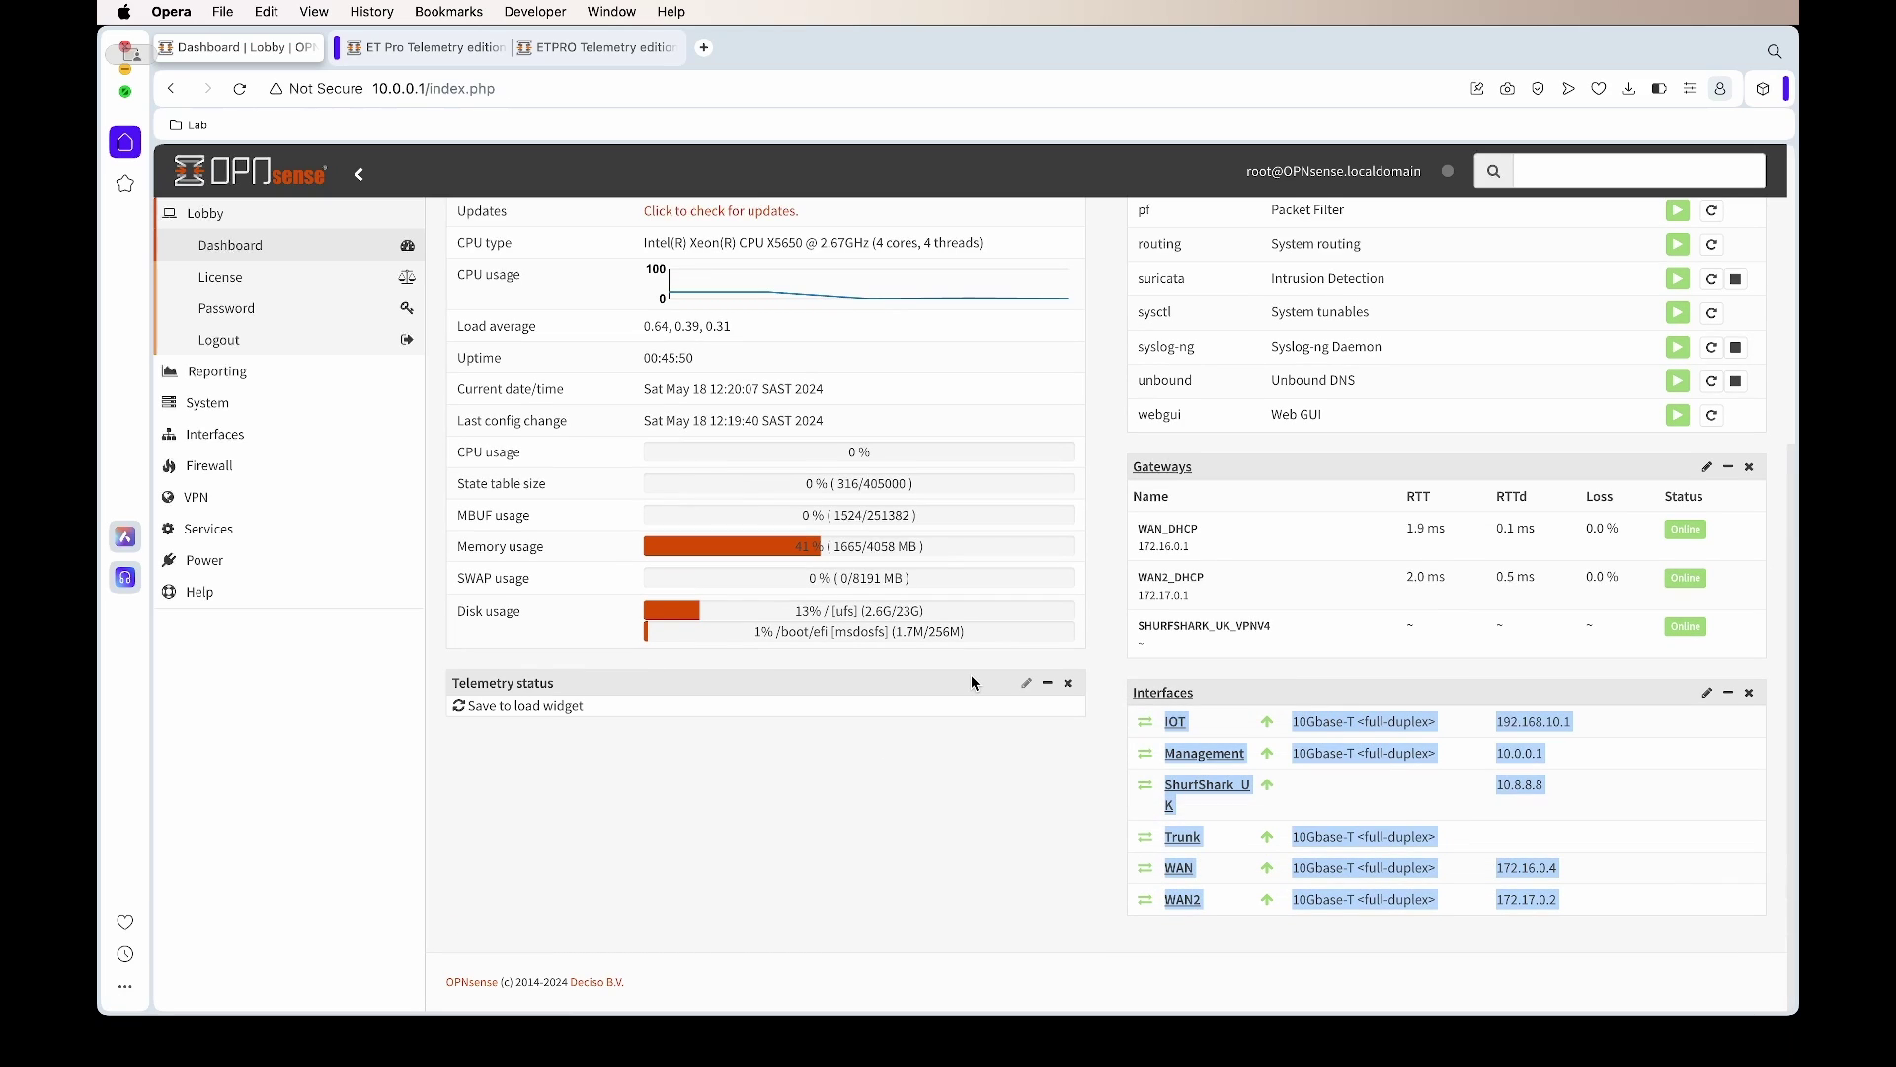
pyautogui.scroll(5, 973, 681)
pyautogui.click(1469, 234)
pyautogui.scroll(-5, 1067, 276)
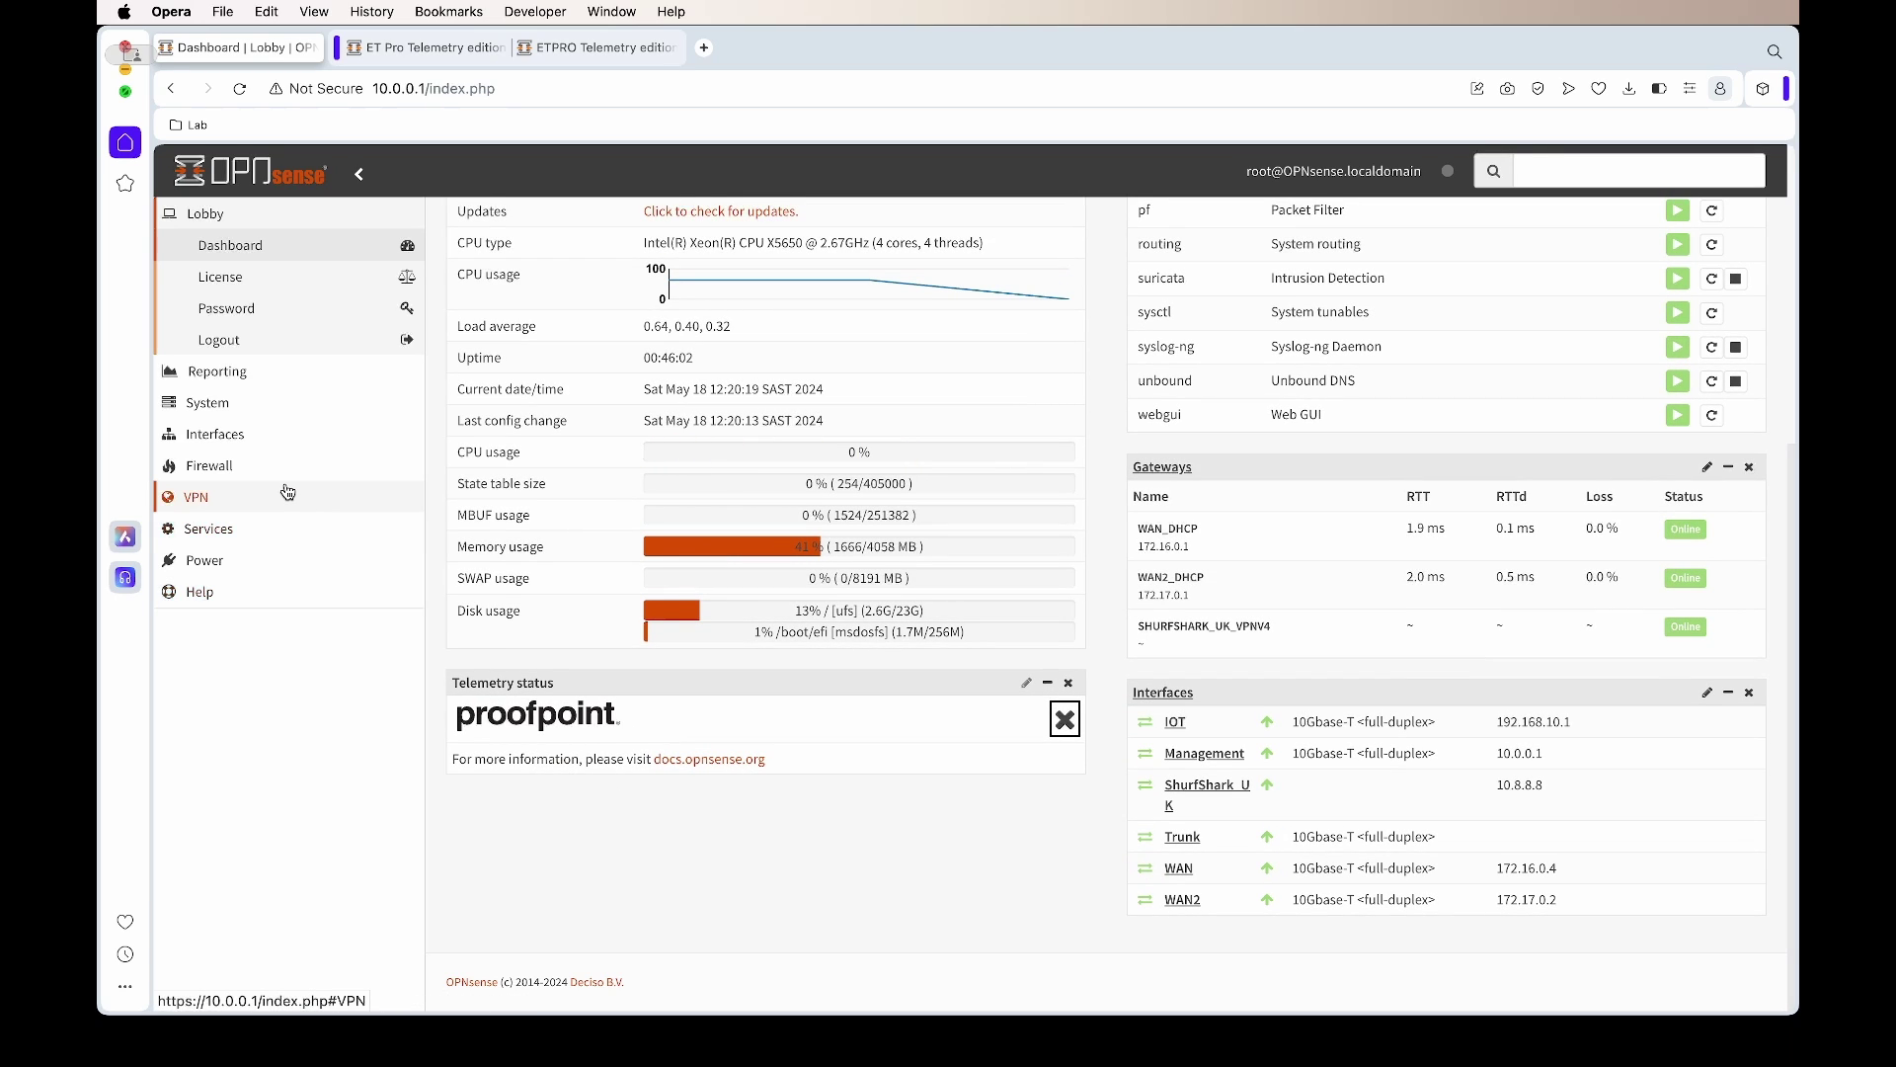
# Go to Intrusion Detection Administration's Download tab and select the ET telemetry token field.
pyautogui.click(276, 529)
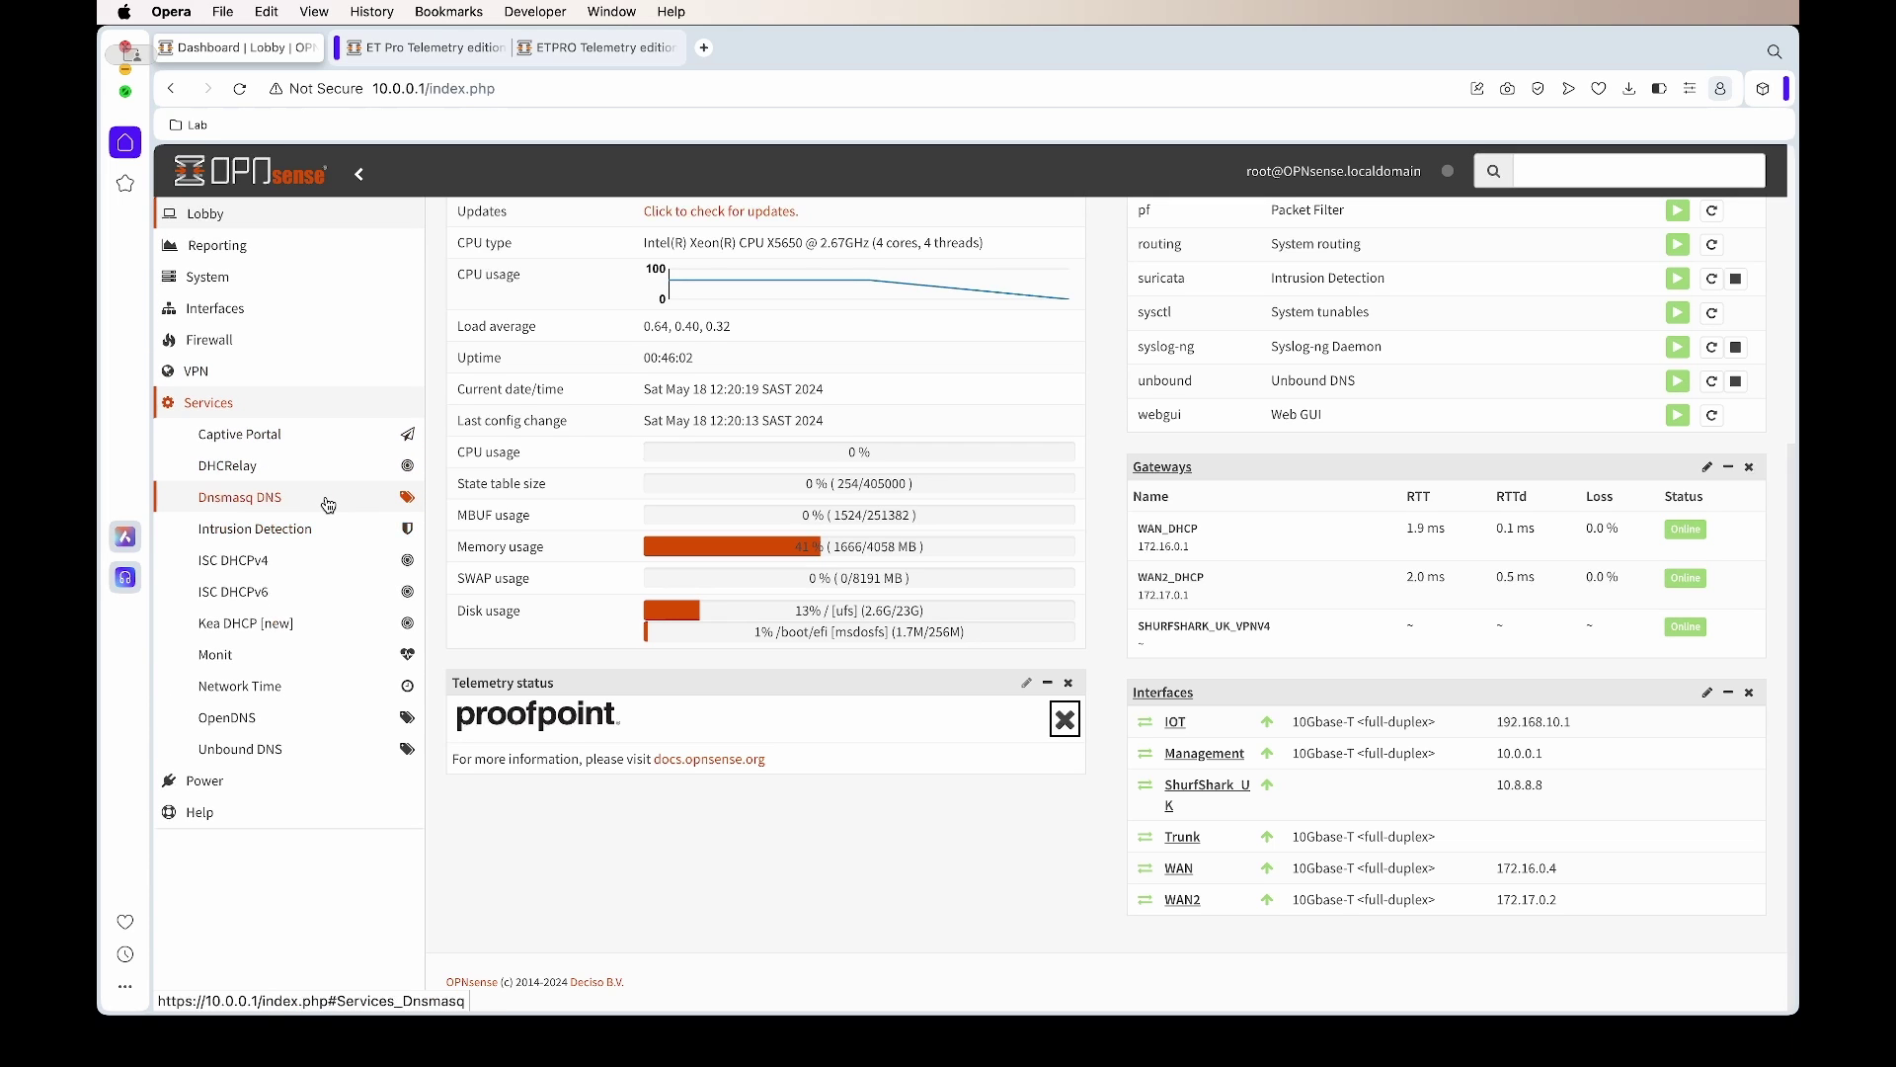
pyautogui.click(298, 530)
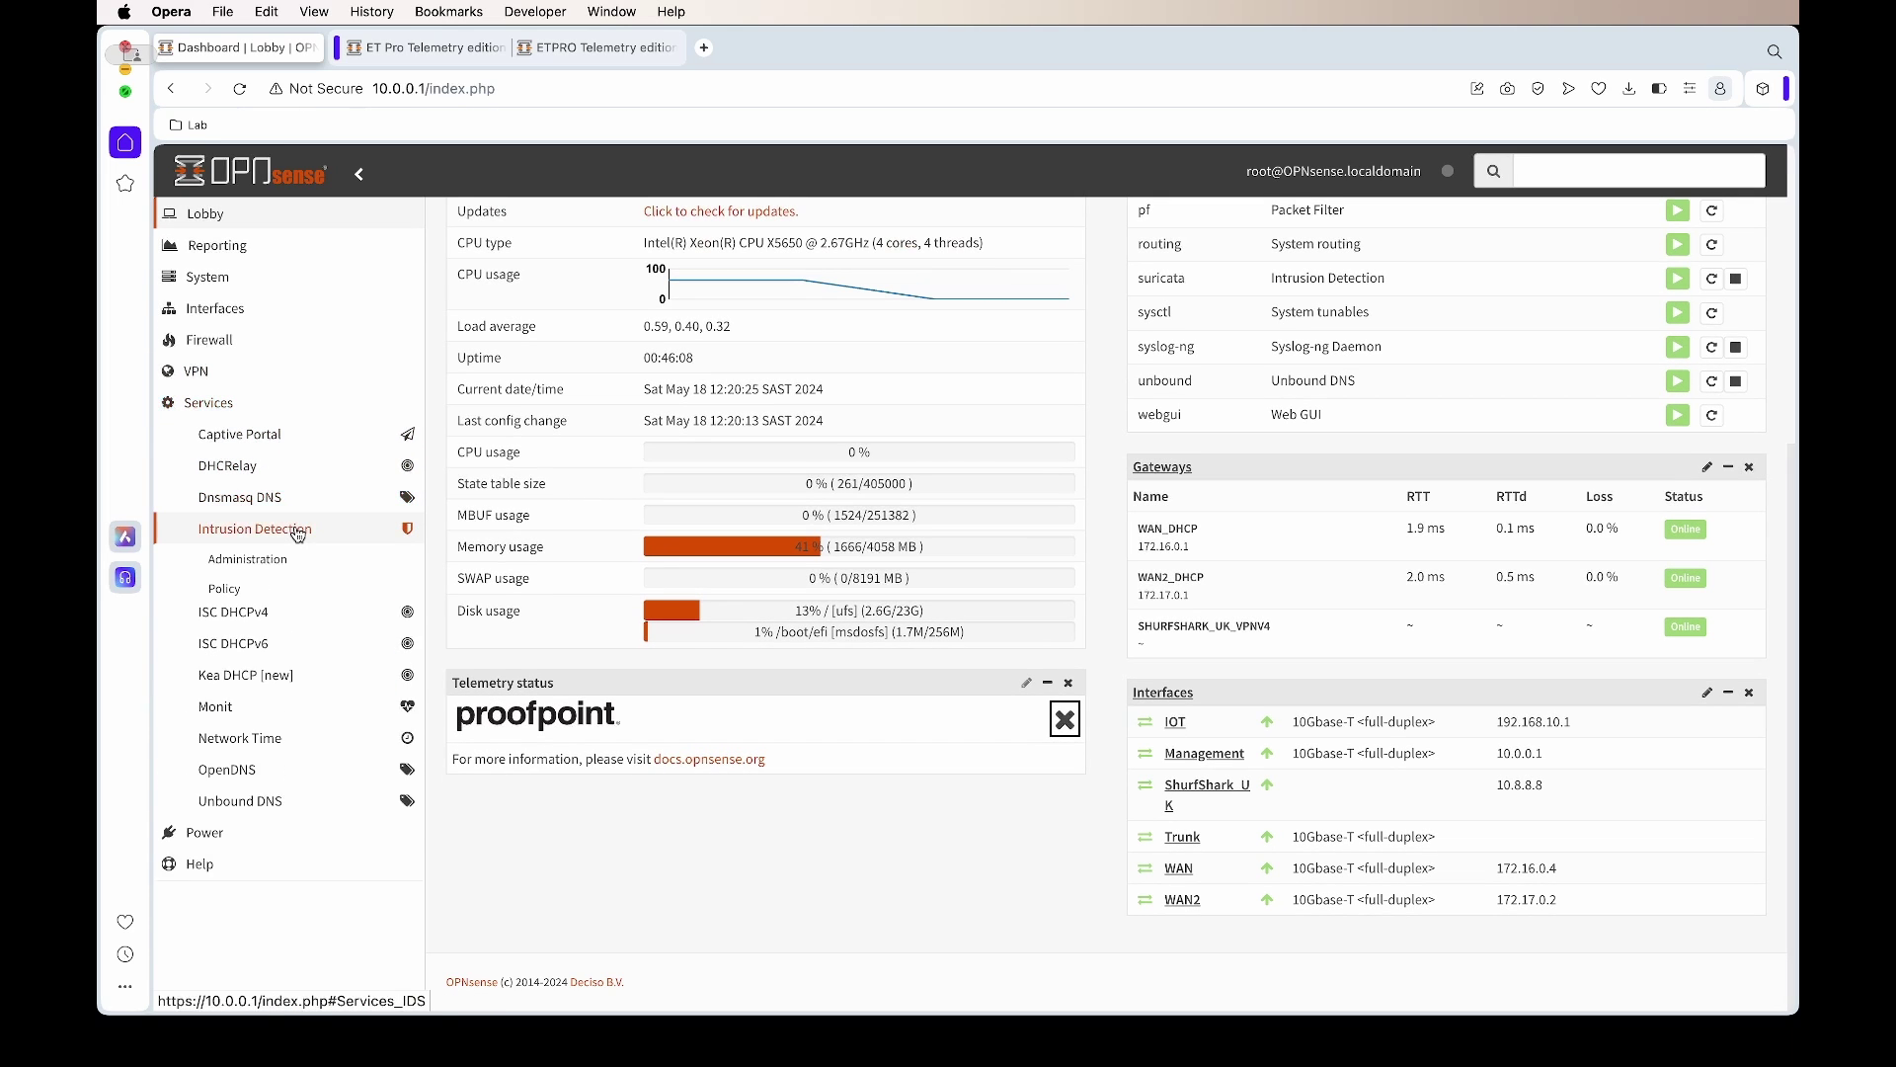
pyautogui.click(296, 559)
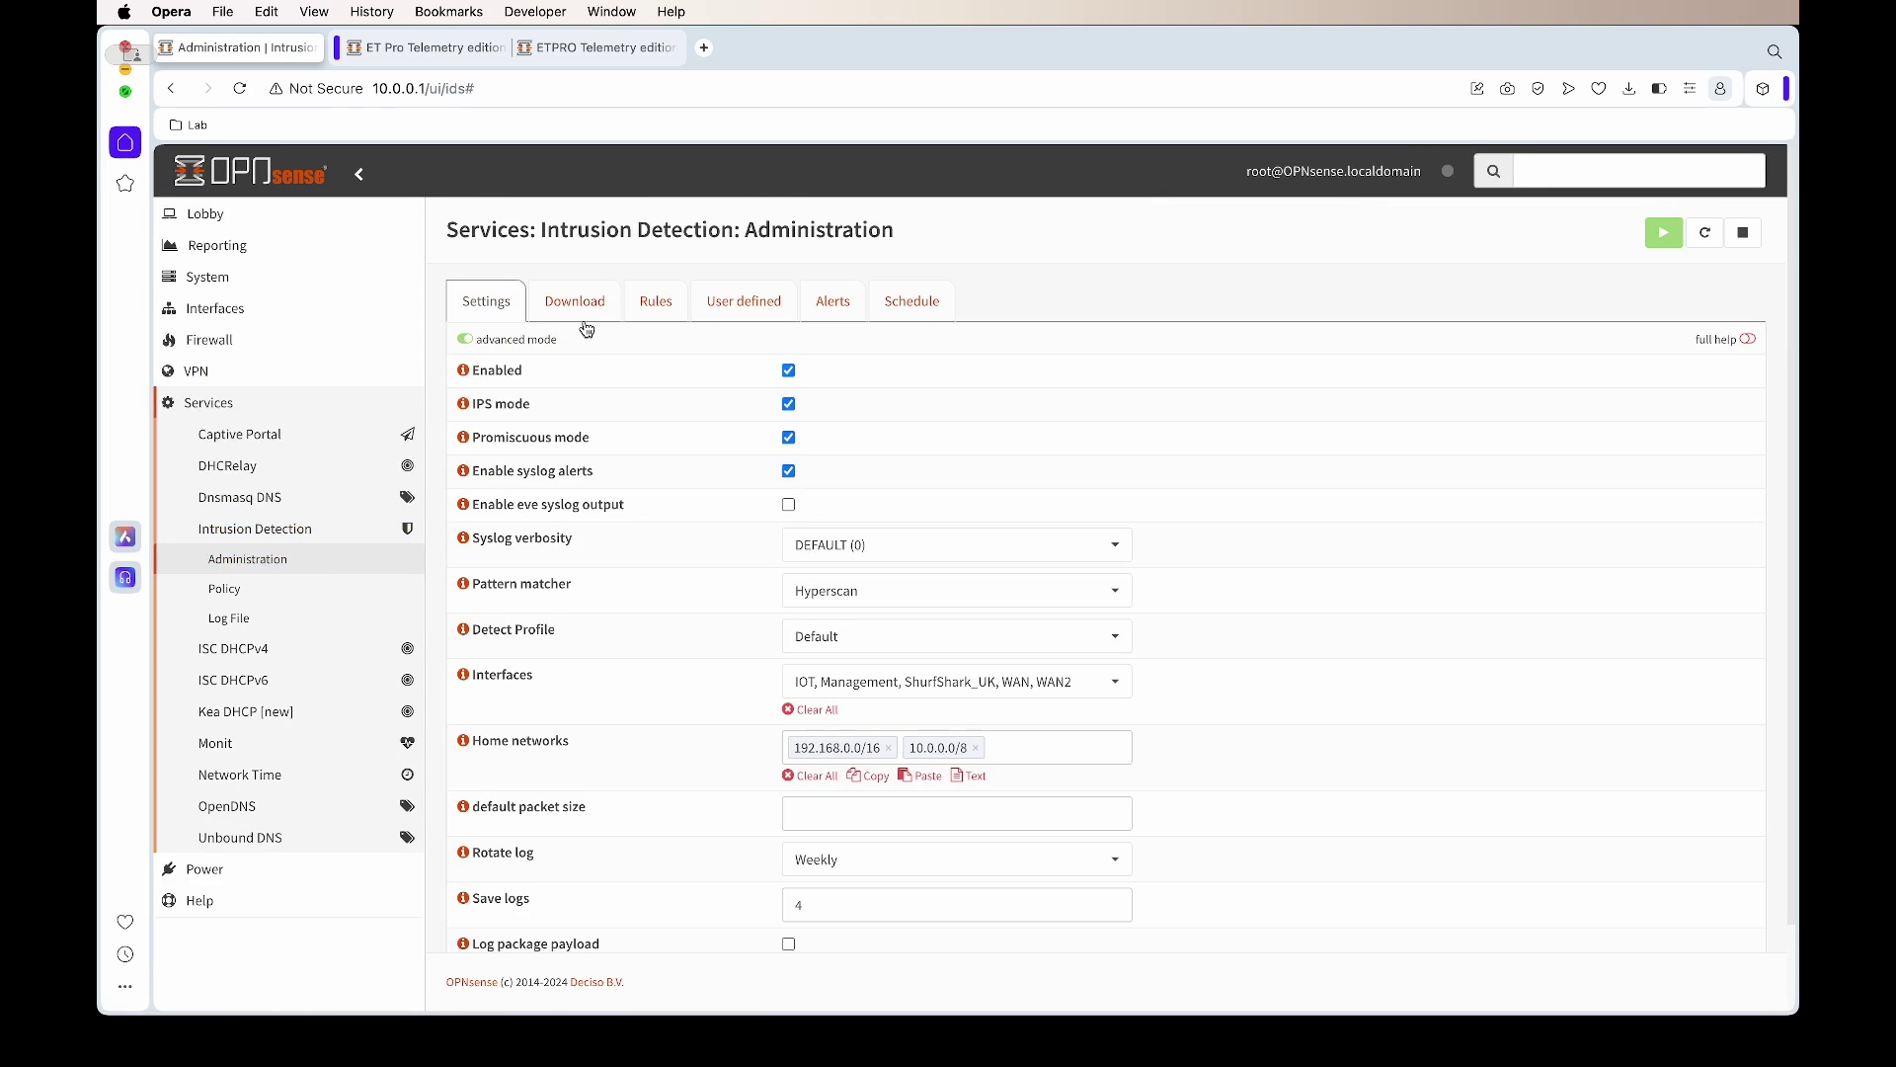
pyautogui.click(587, 304)
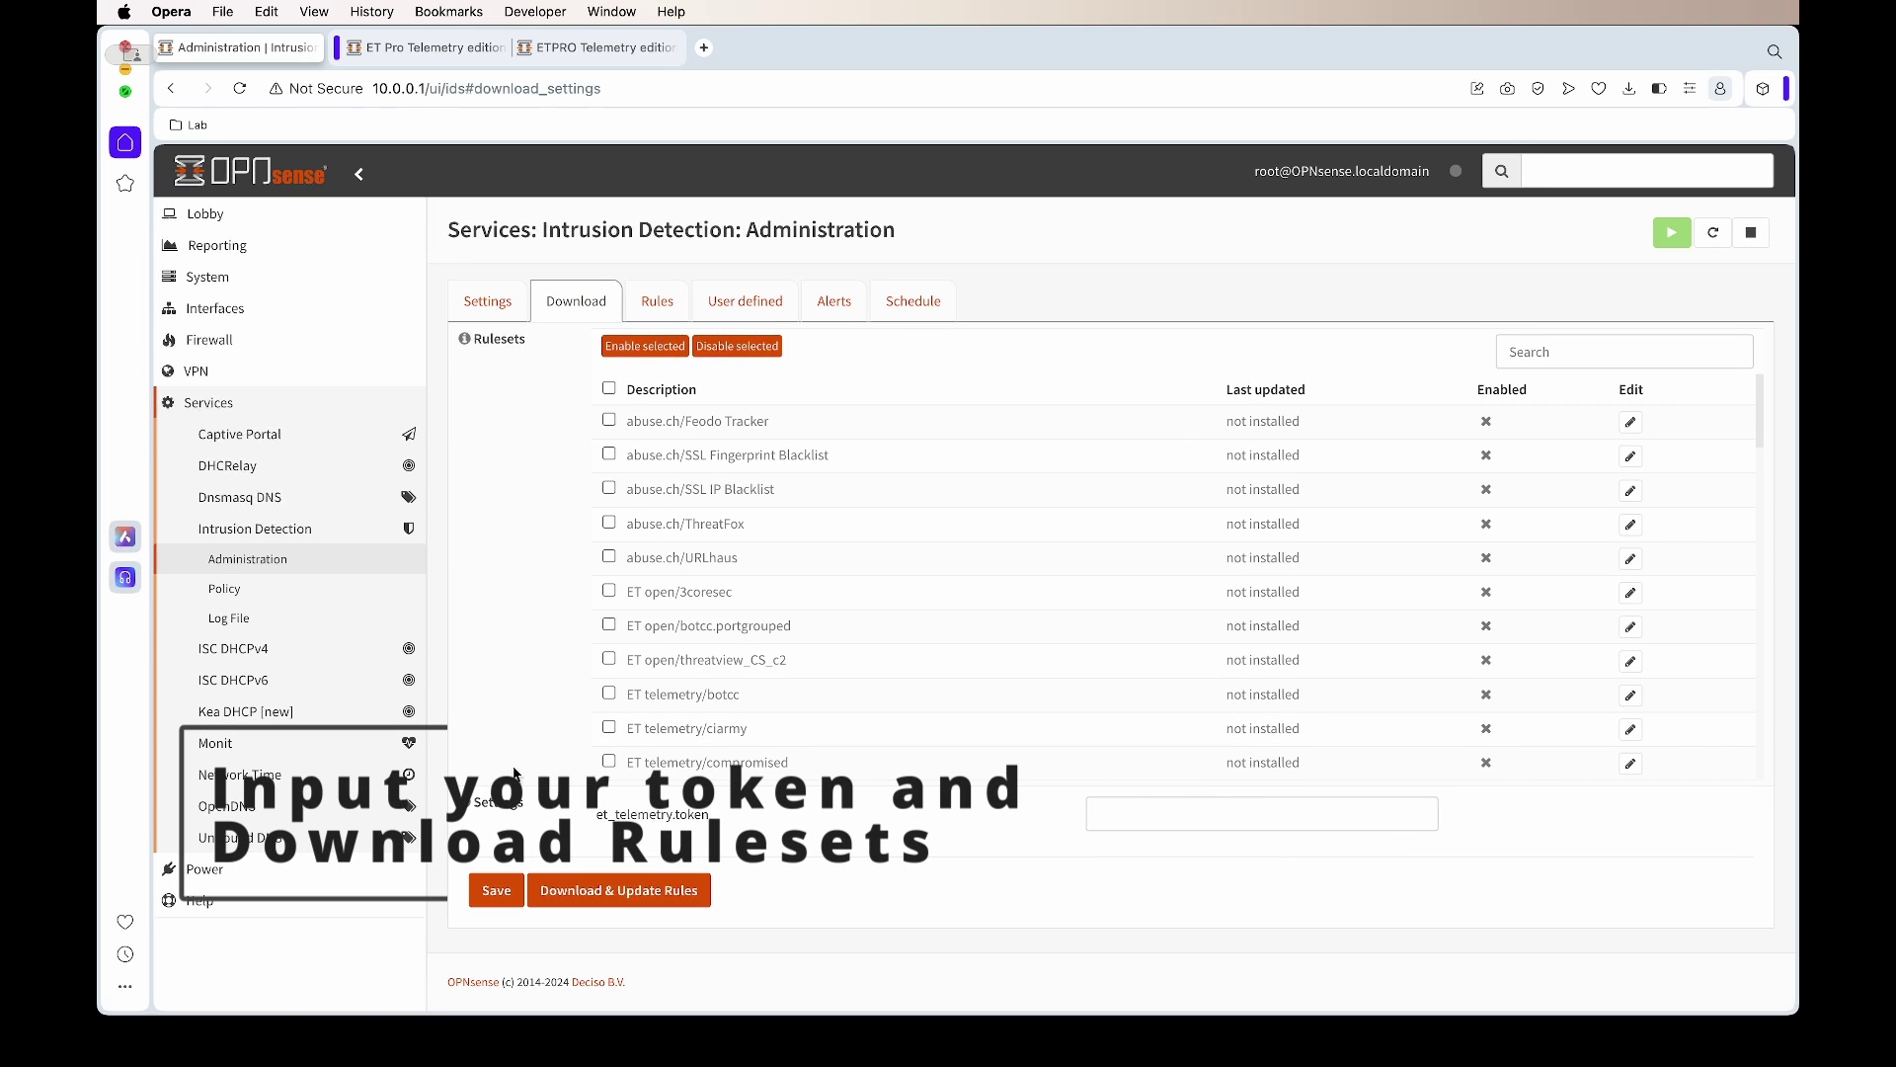
pyautogui.click(1222, 813)
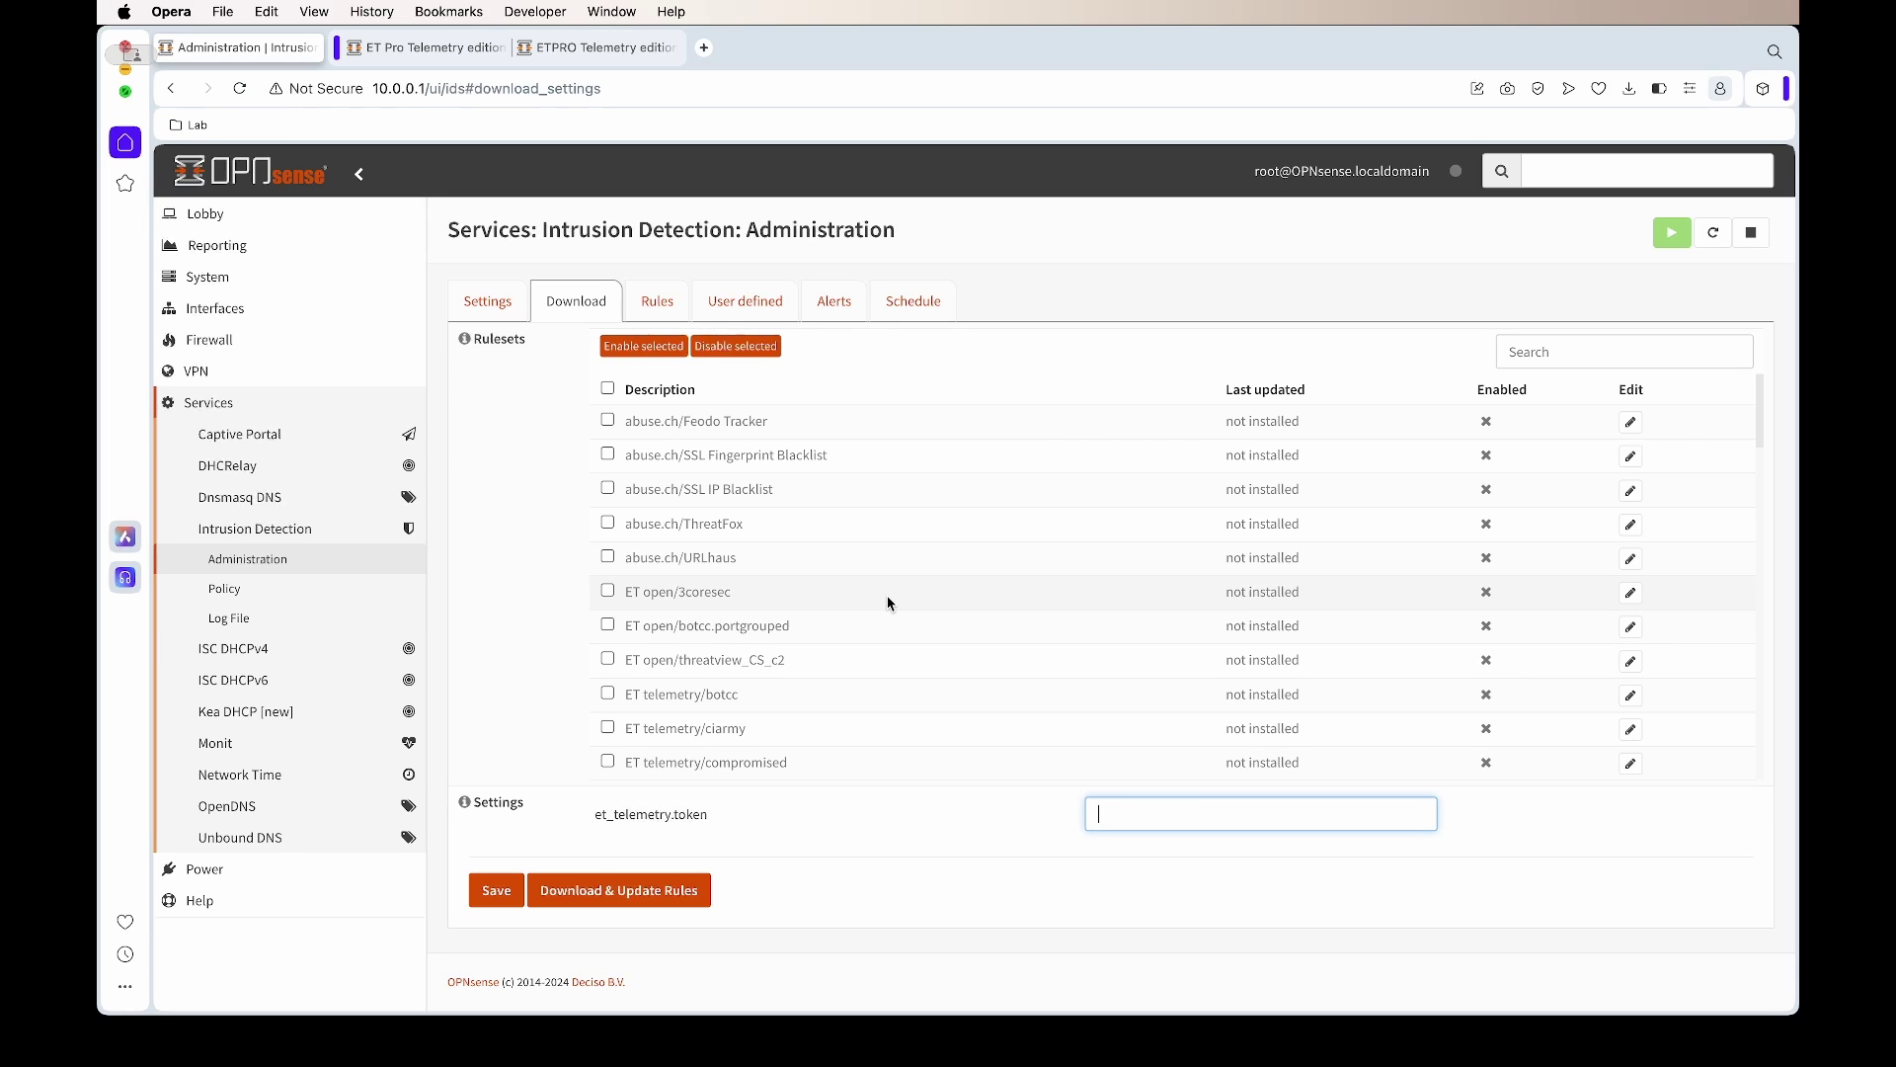
# Tick the ET telemetry/botcc, ET telemetry/ciarmy and ET telemetry/compromised rulesets.
pyautogui.scroll(-3, 867, 539)
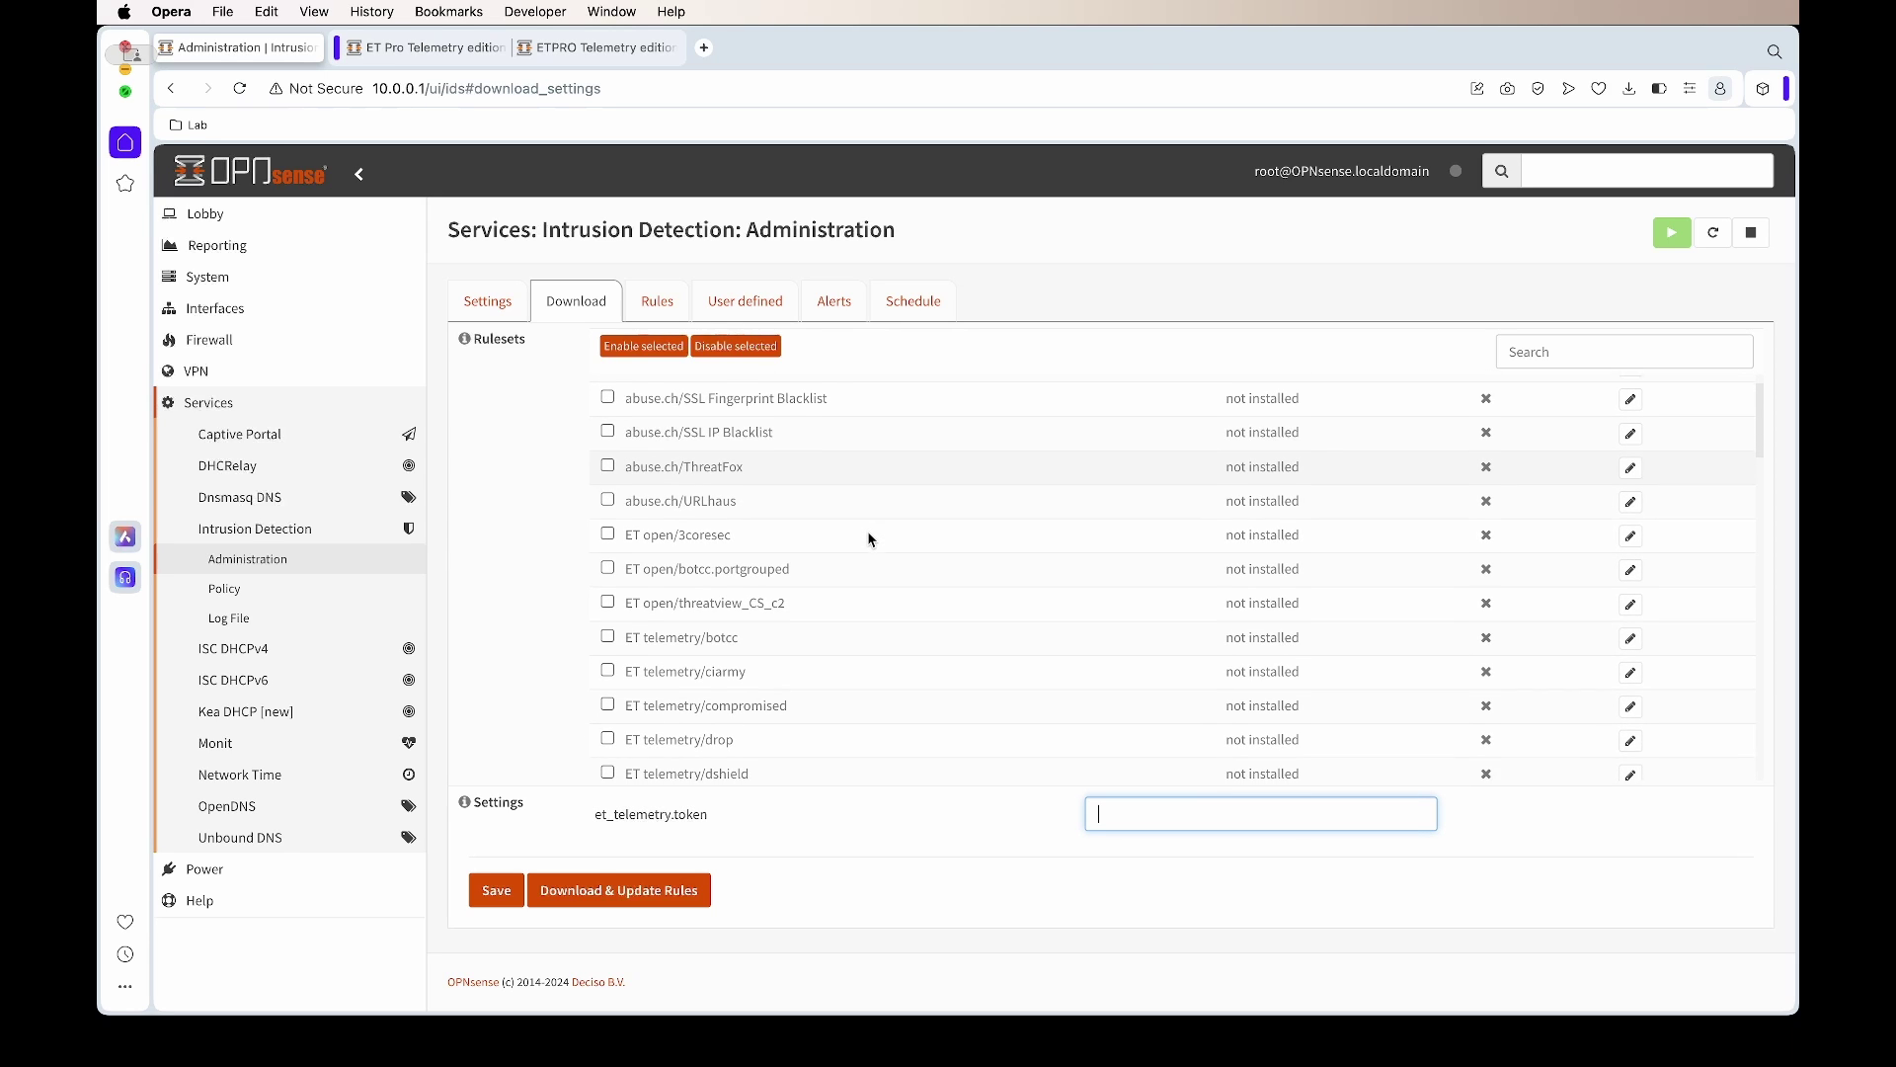
pyautogui.scroll(-2, 820, 549)
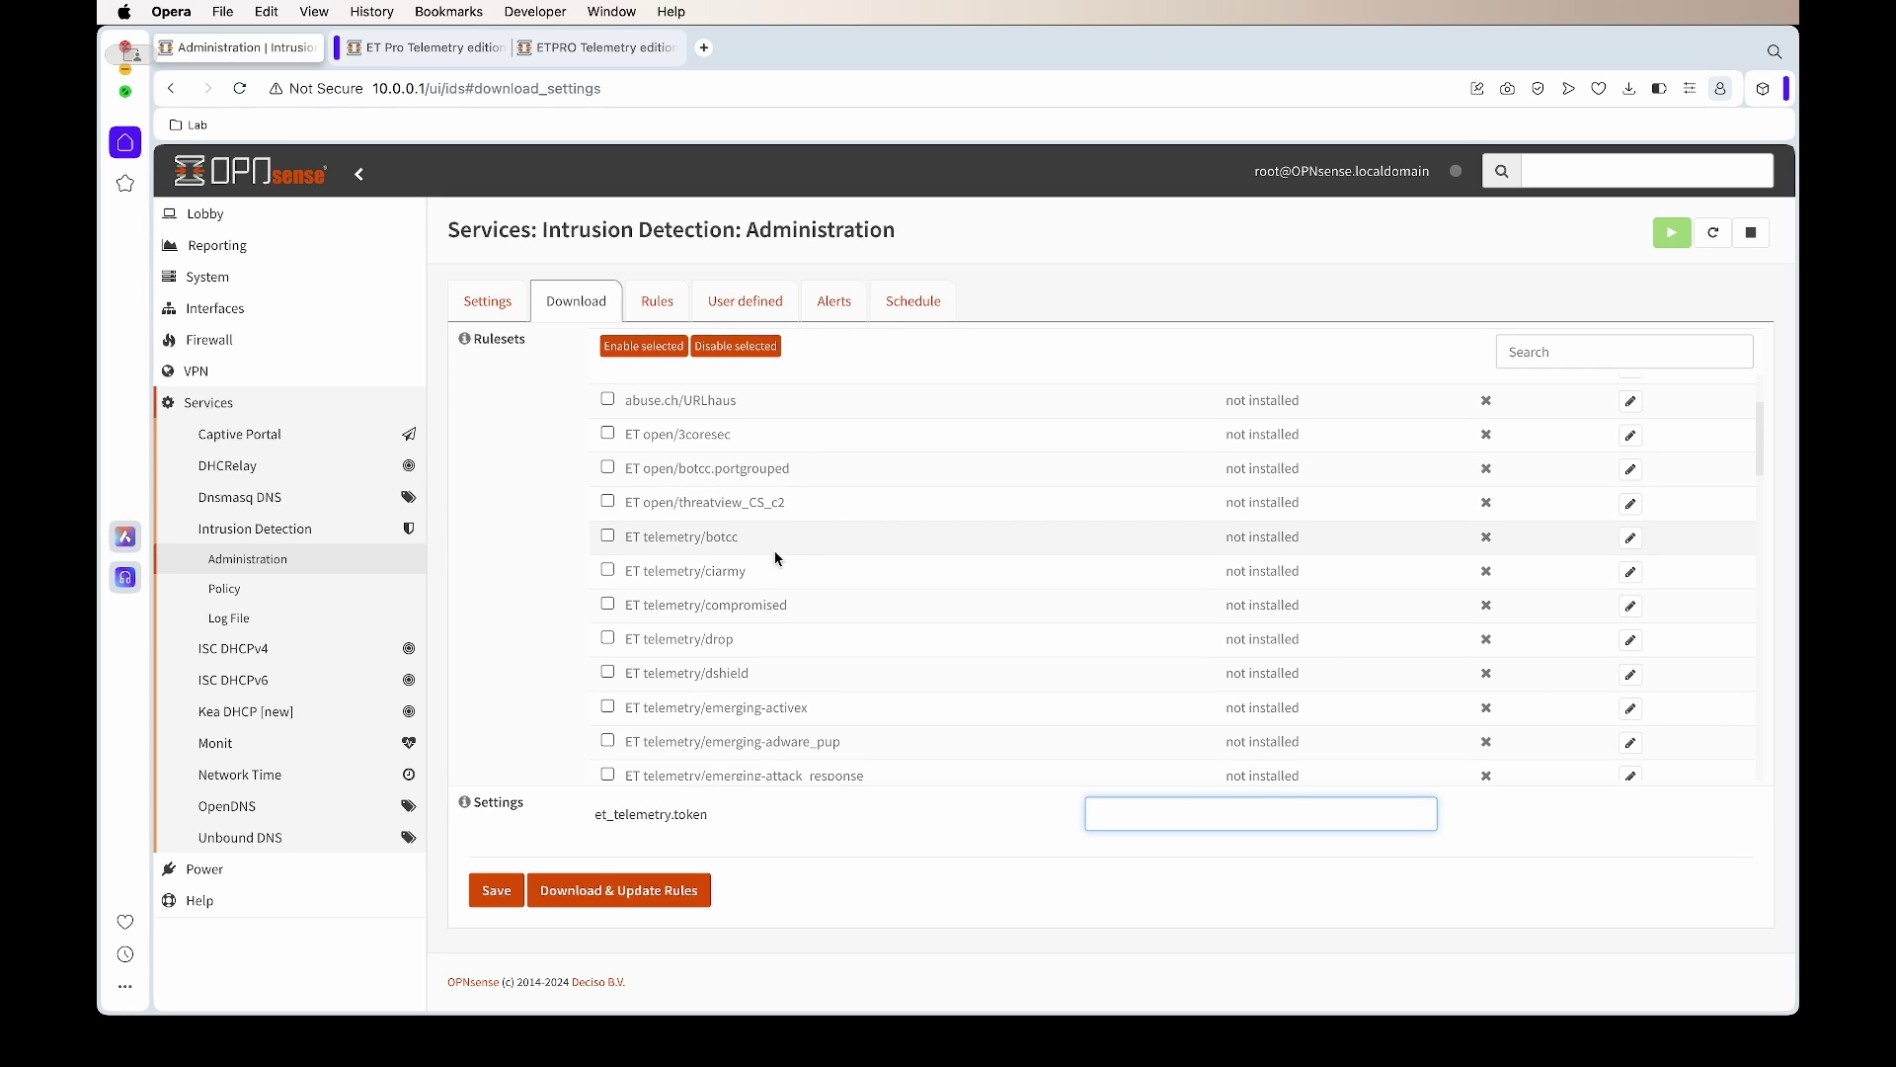
pyautogui.doubleClick(705, 539)
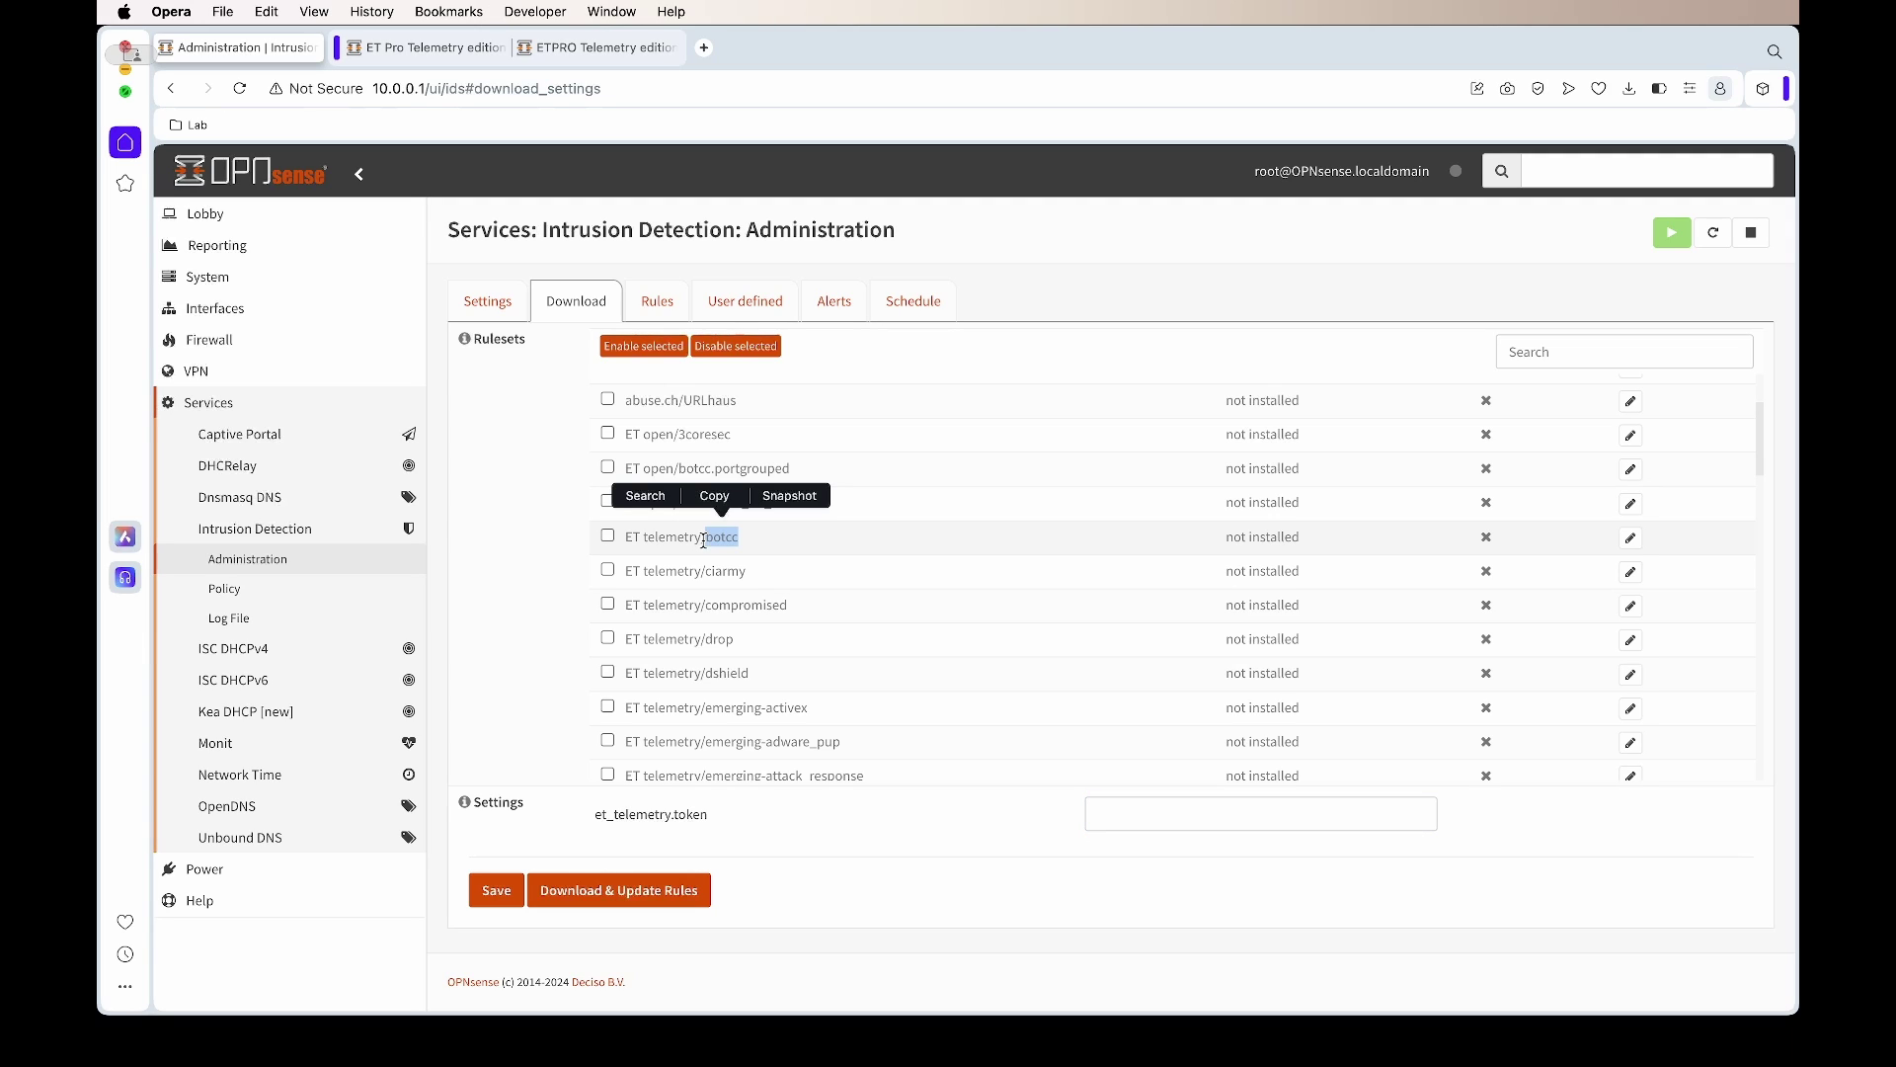
pyautogui.click(608, 536)
pyautogui.click(607, 571)
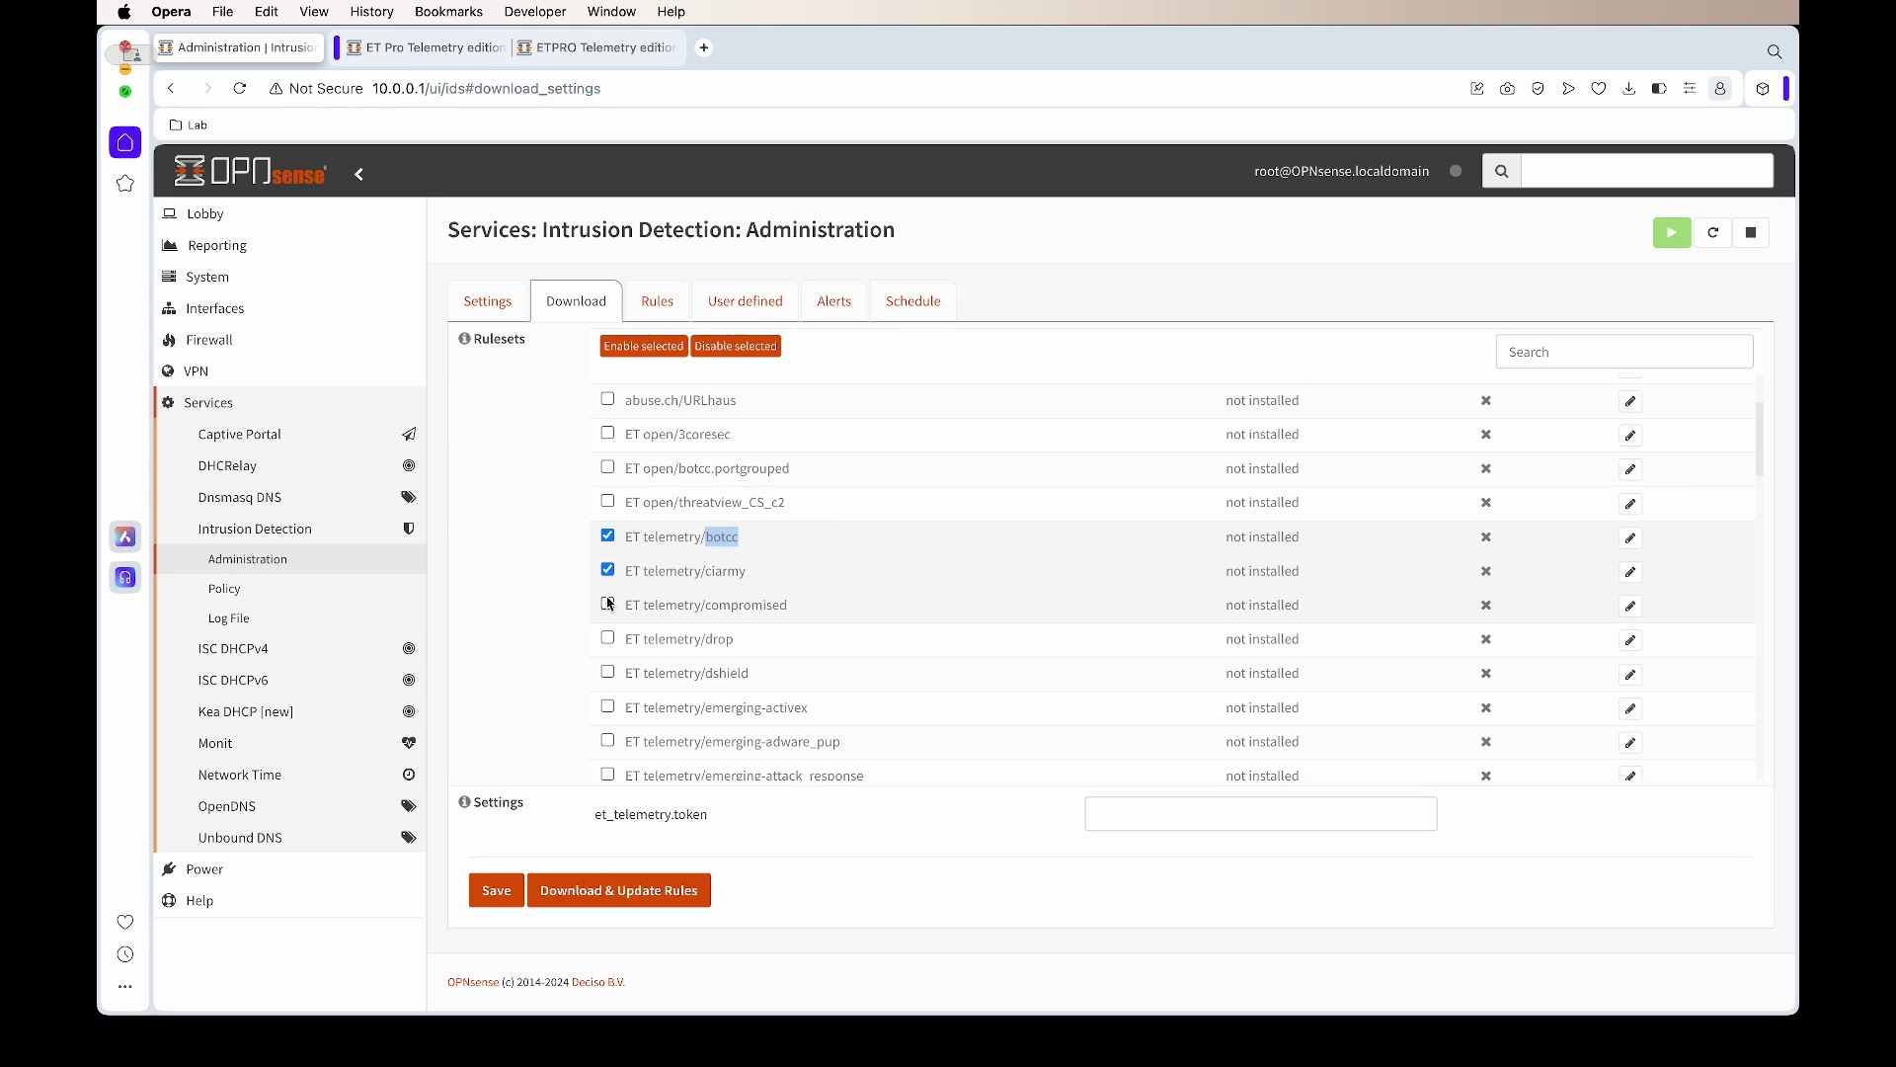
pyautogui.click(607, 605)
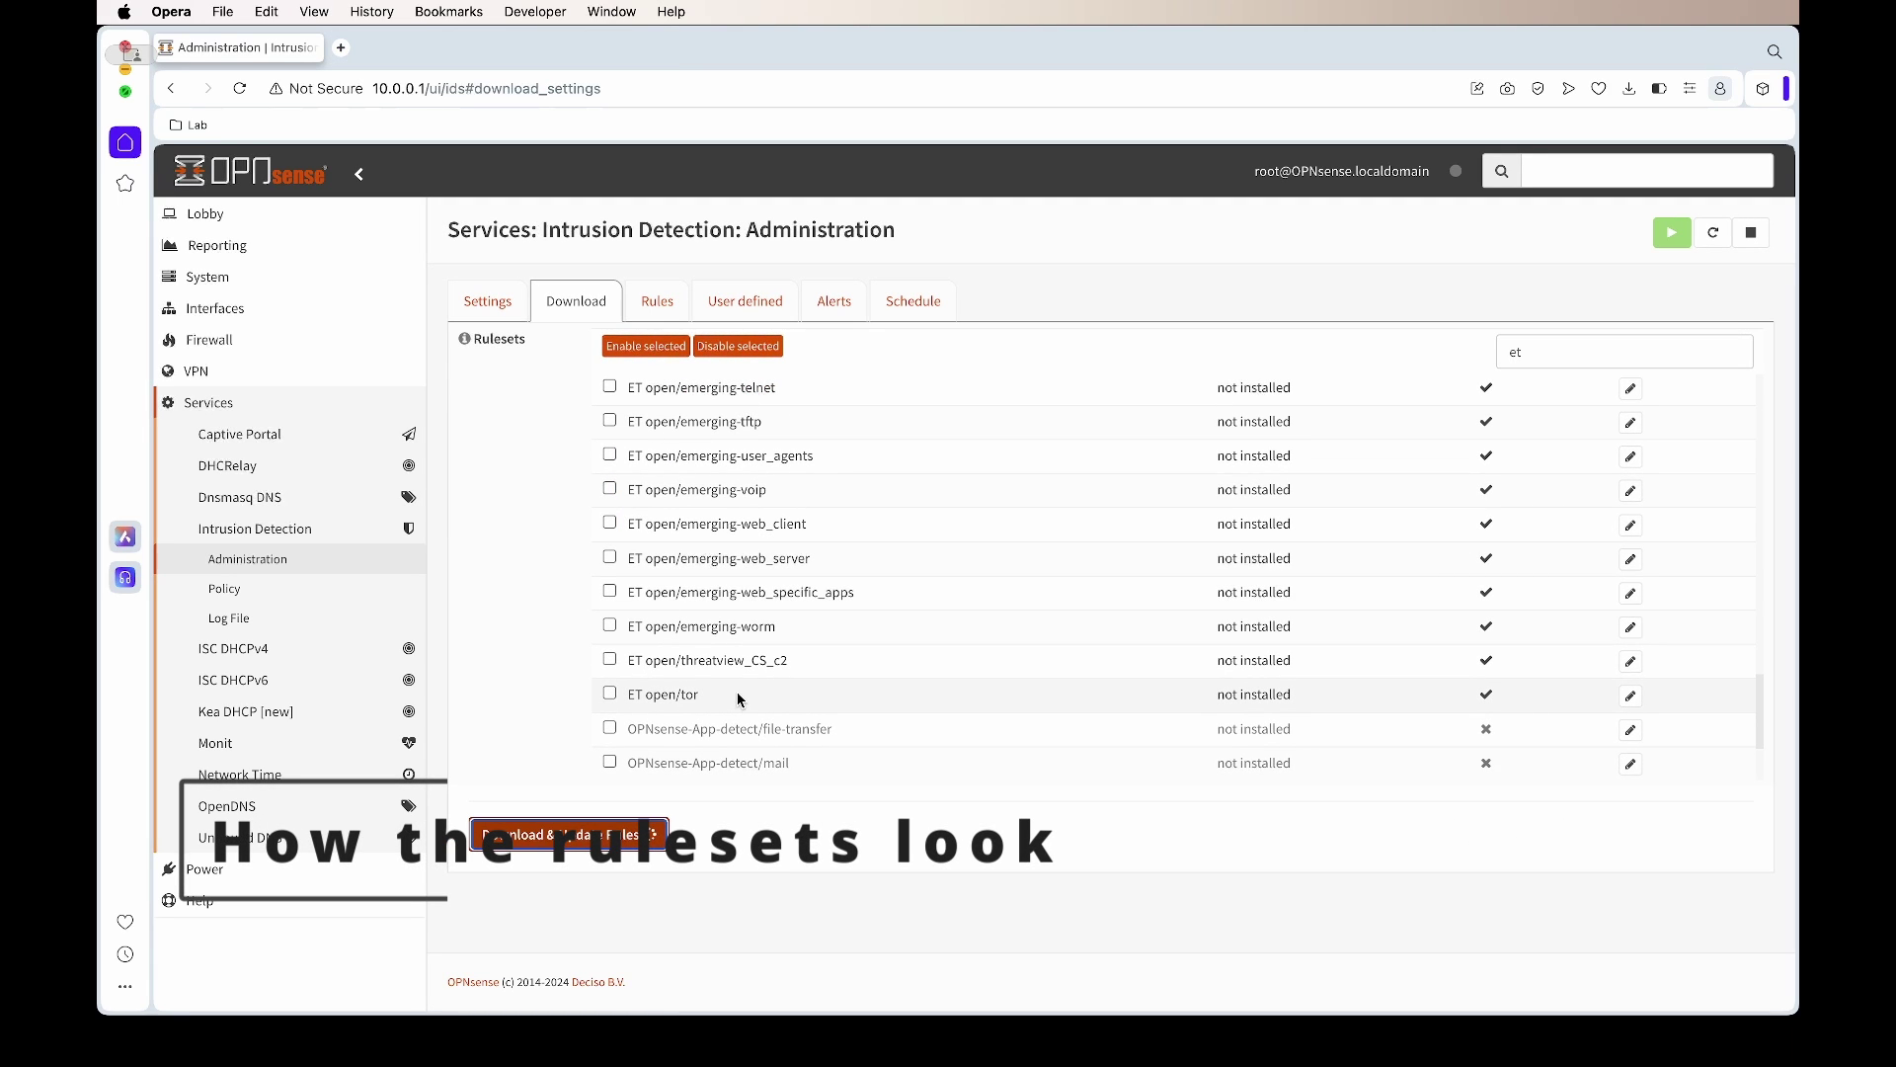
# Check the ET rulesets dated 2024/05/18 12:23 and view the 49633 rules.
pyautogui.scroll(10, 726, 642)
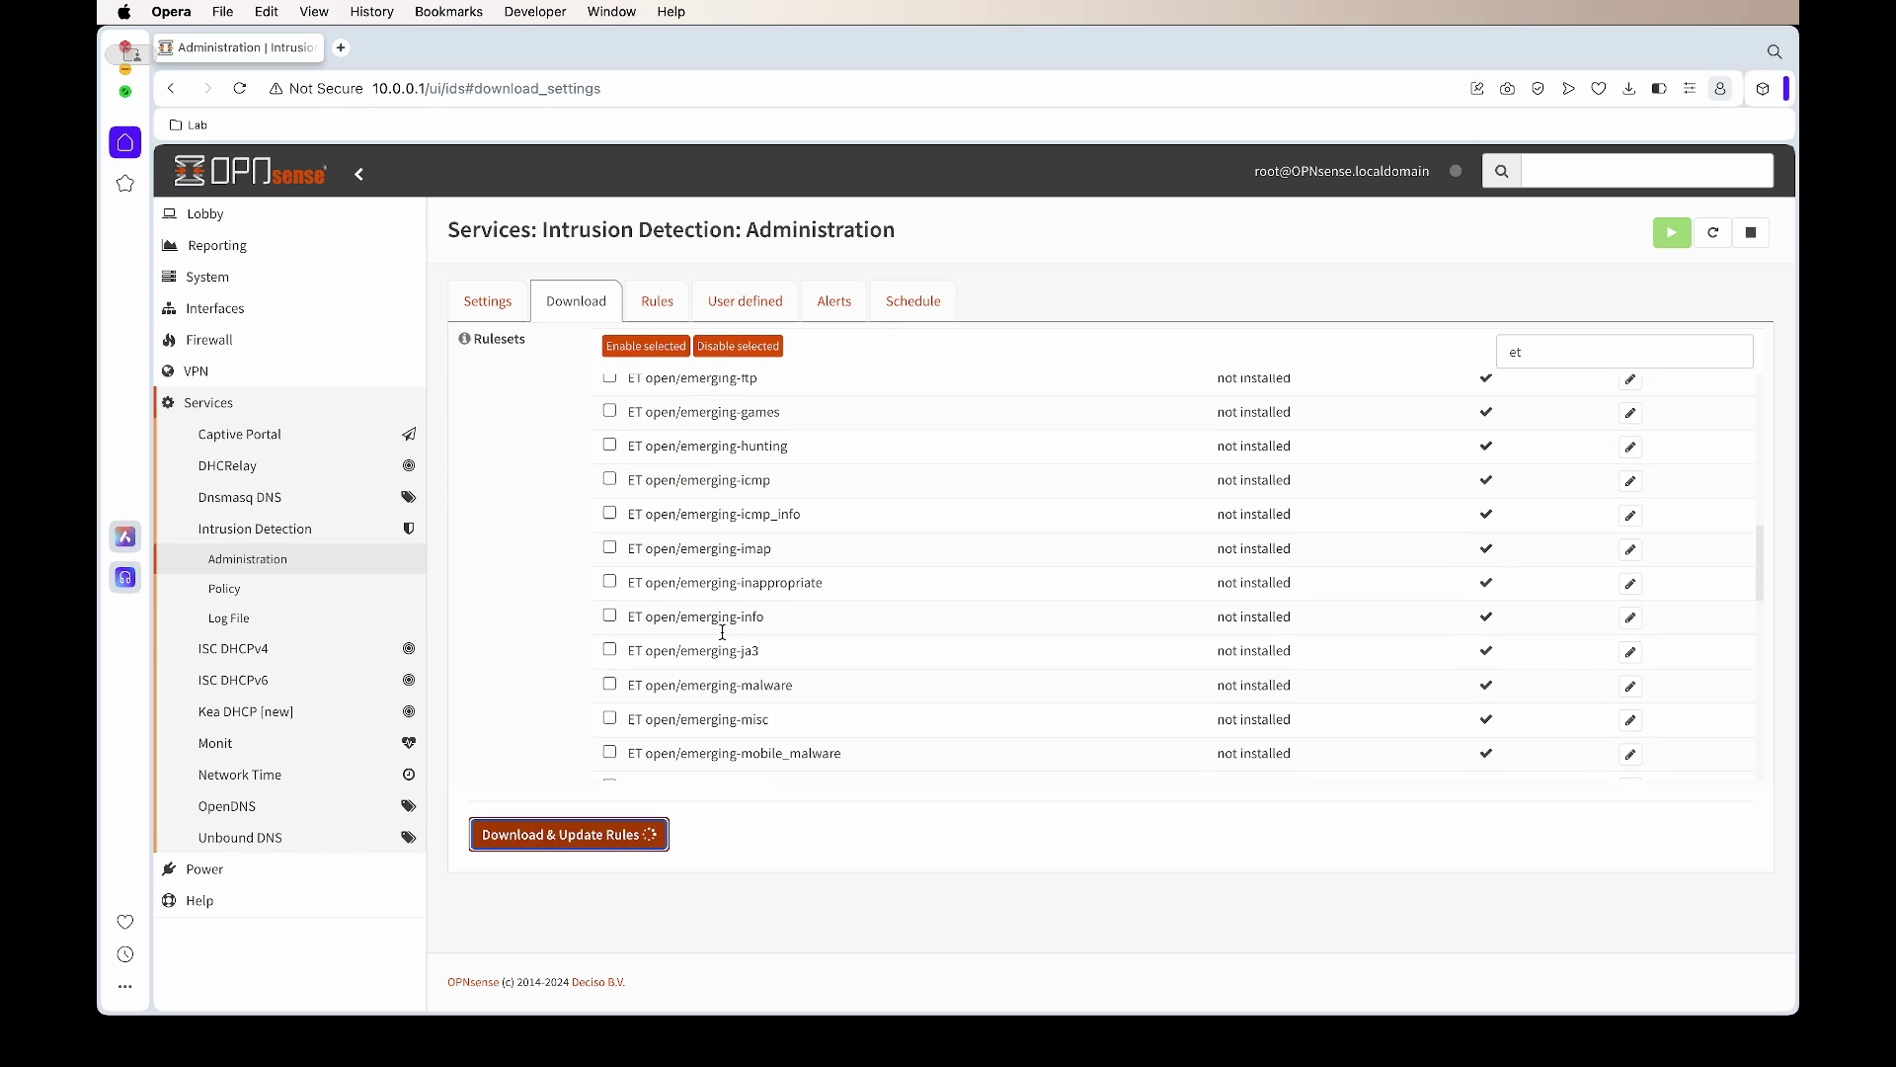
pyautogui.scroll(10, 723, 632)
pyautogui.scroll(-10, 726, 641)
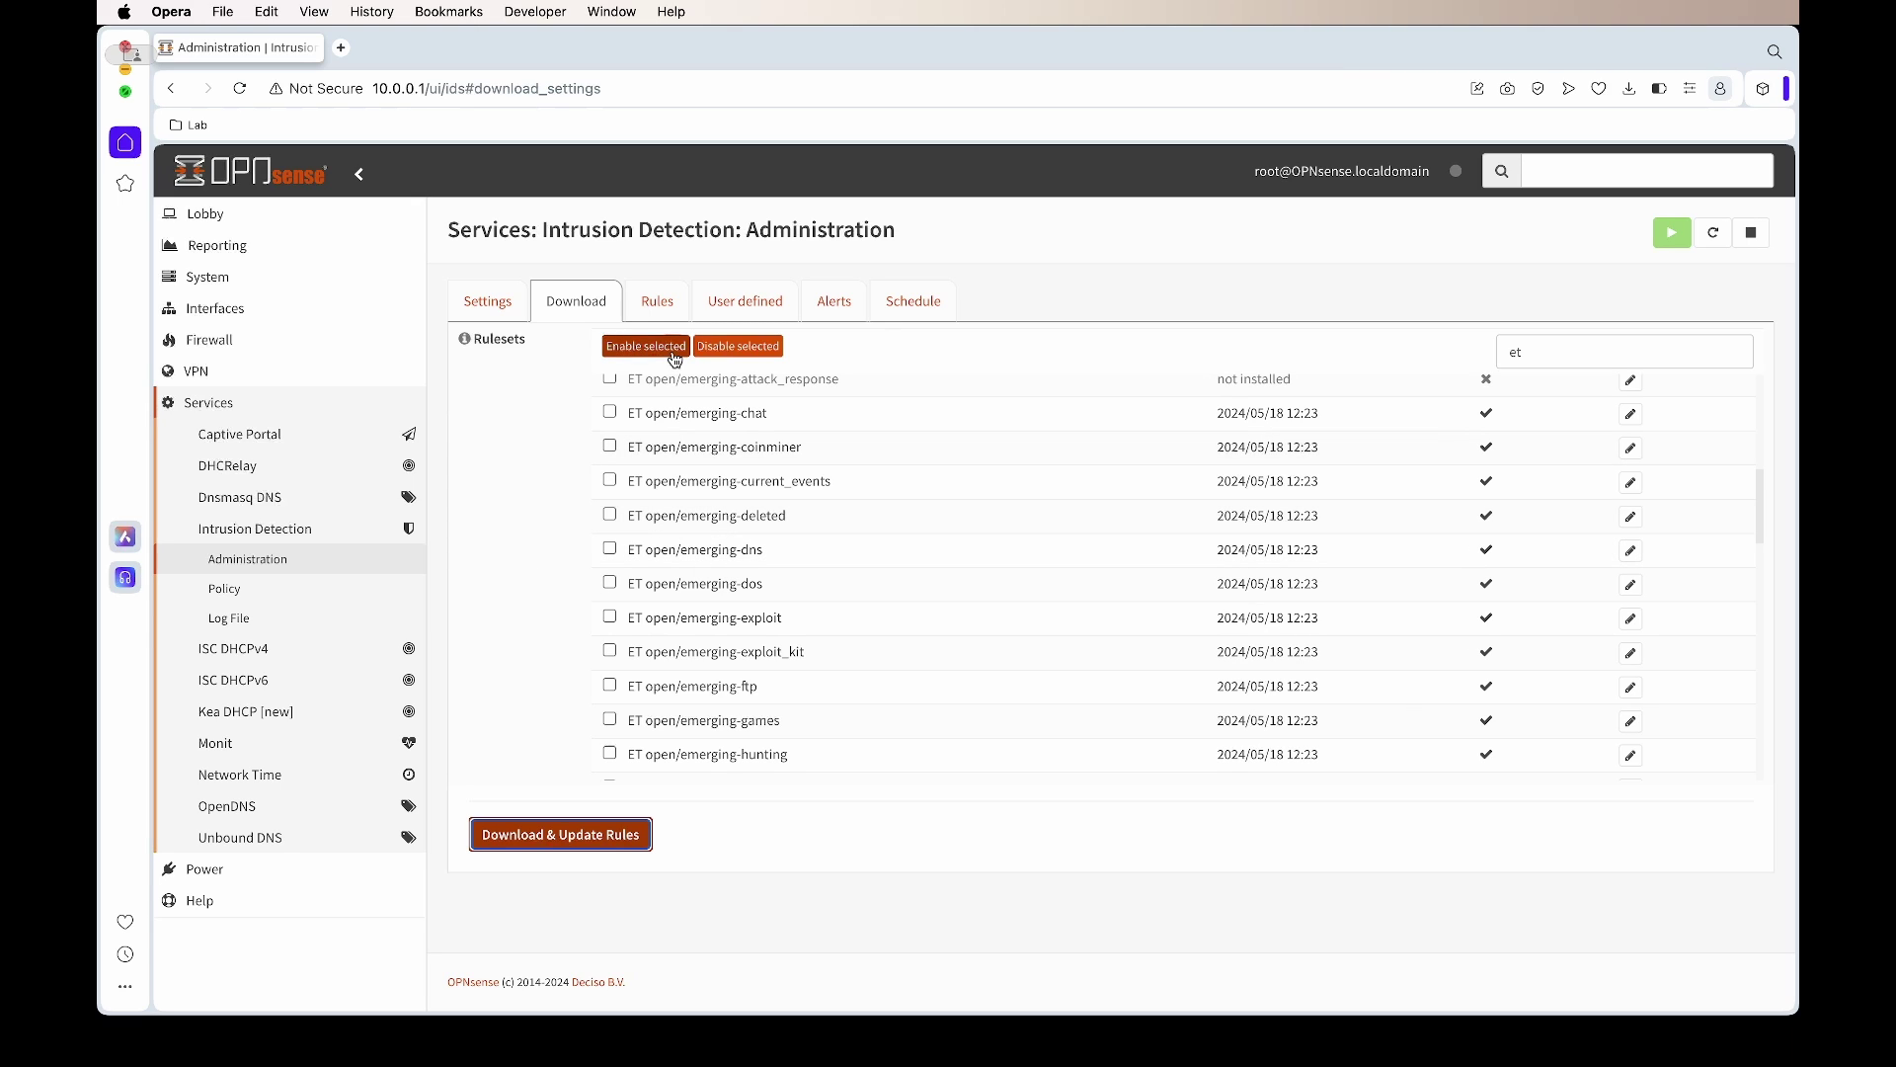
pyautogui.click(658, 314)
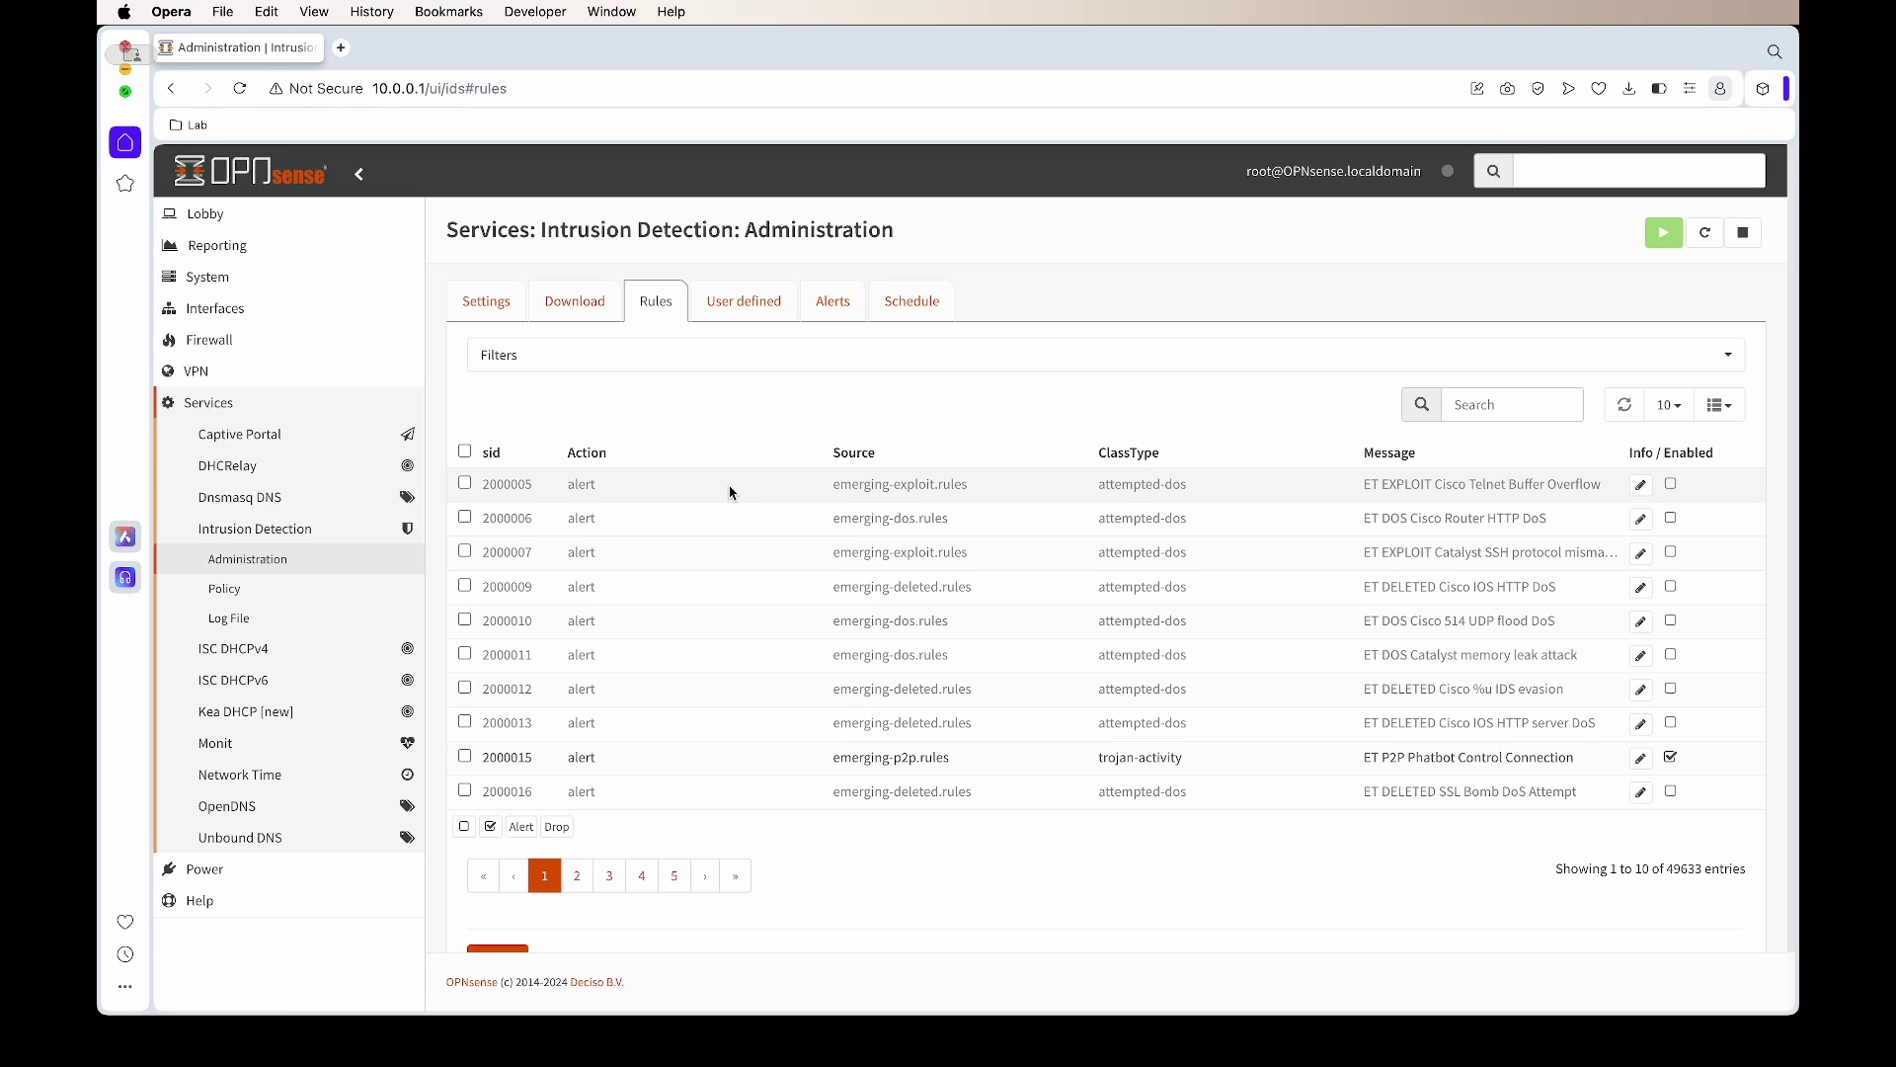
# Review rules pages 2 through 6, return to page 1, then view the Alerts.
pyautogui.scroll(-1, 790, 494)
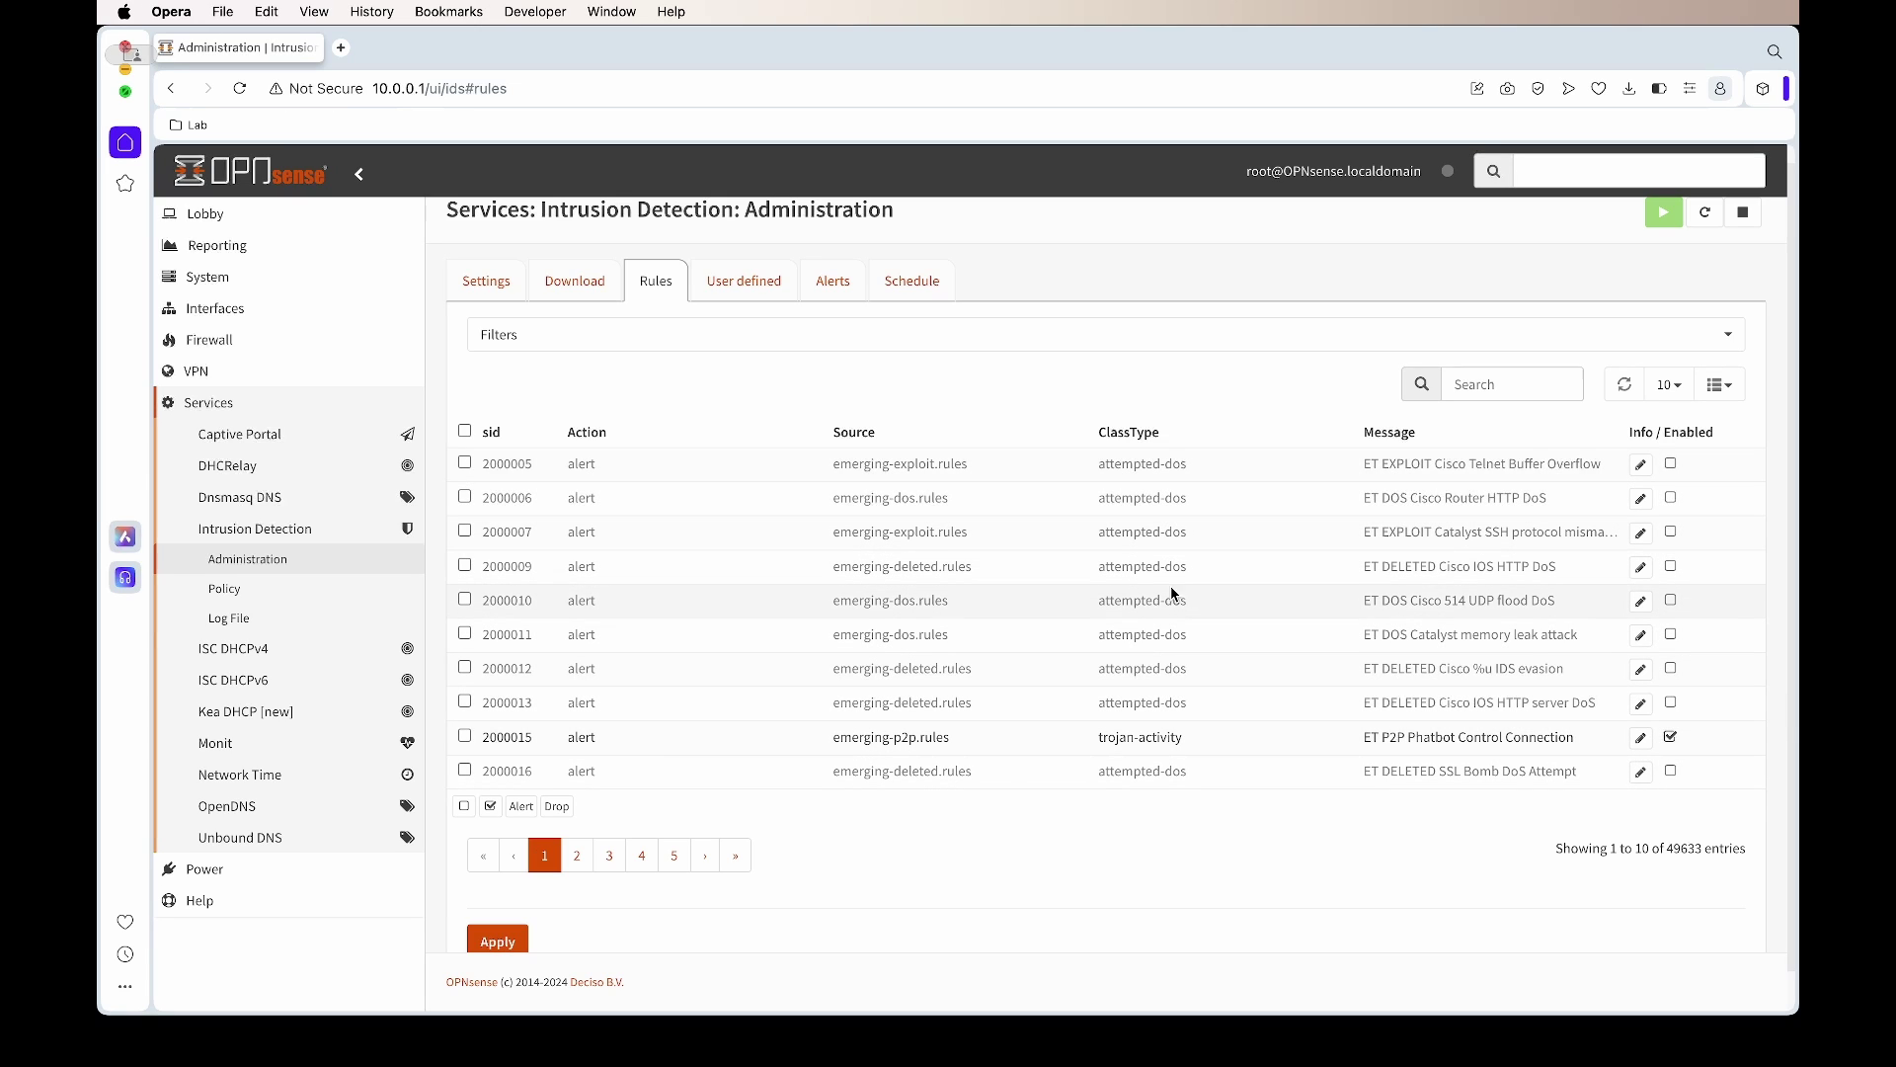
pyautogui.click(577, 857)
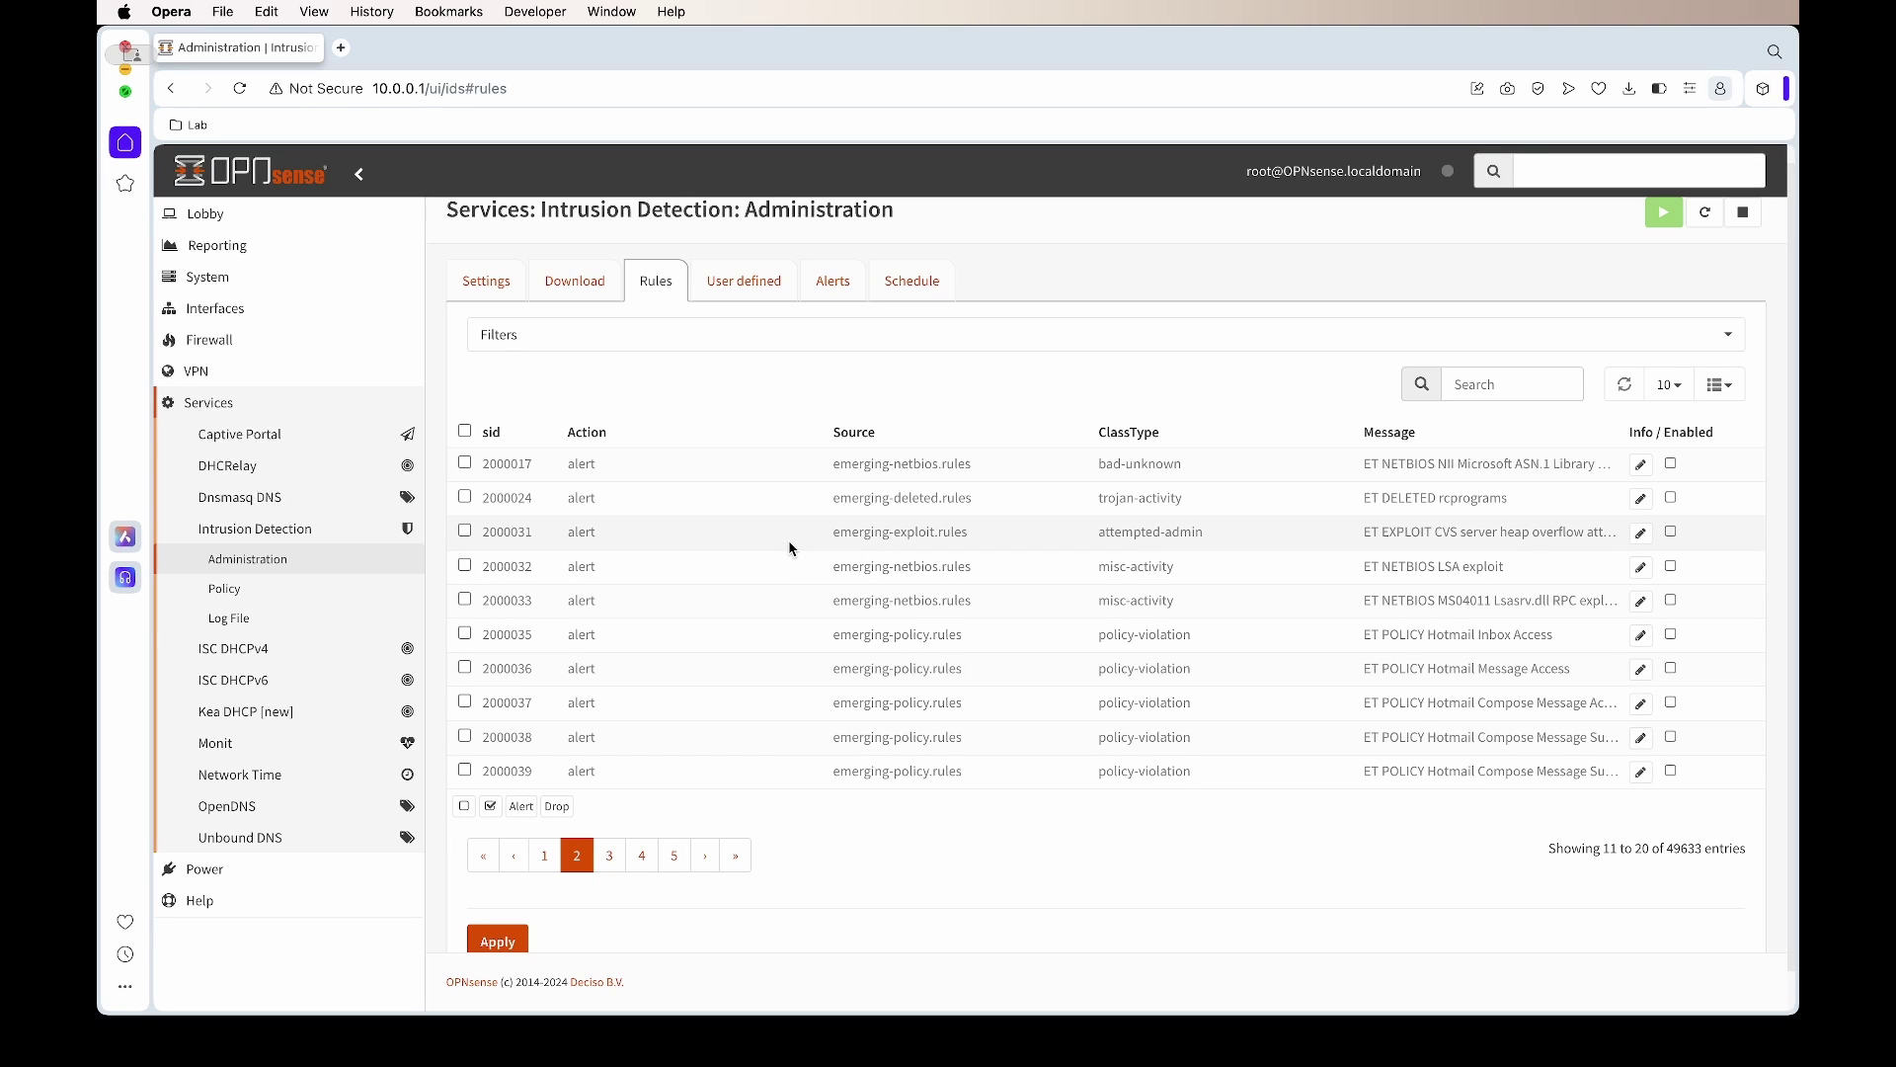
pyautogui.click(609, 855)
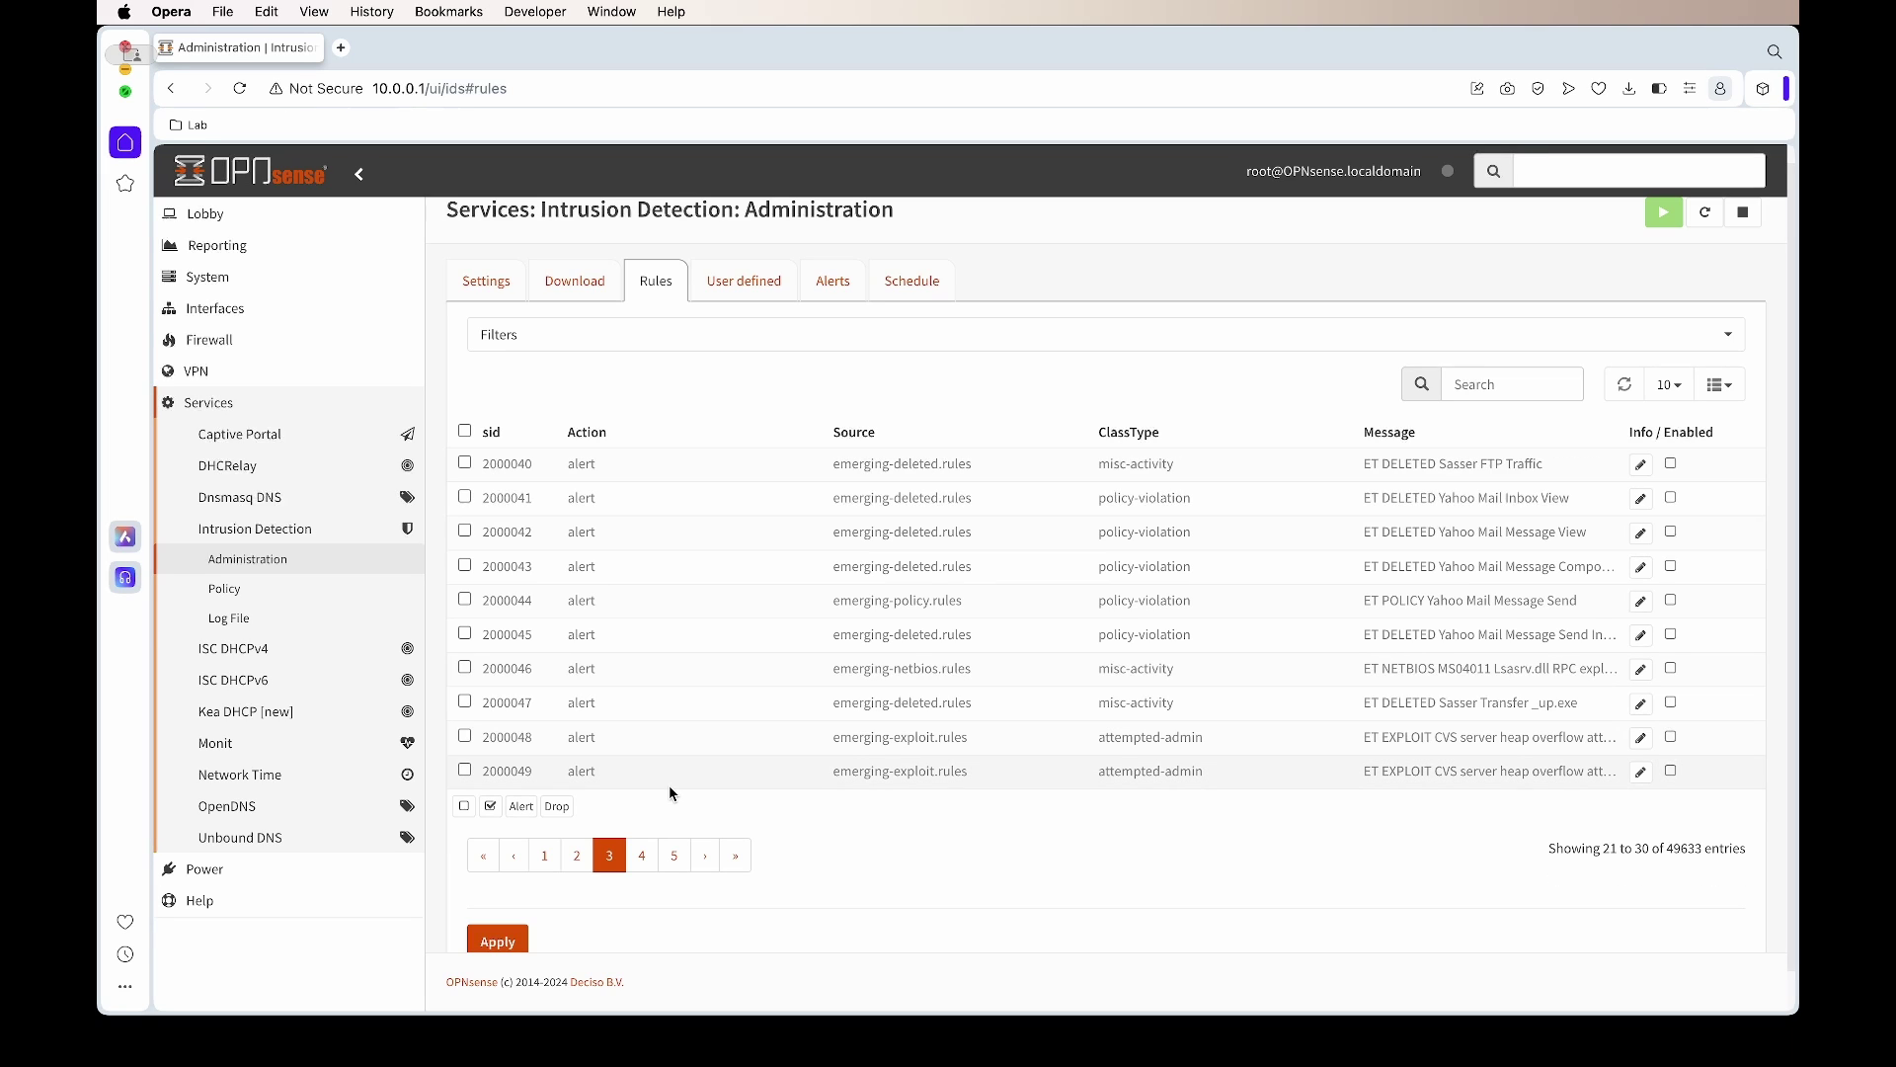
pyautogui.click(652, 855)
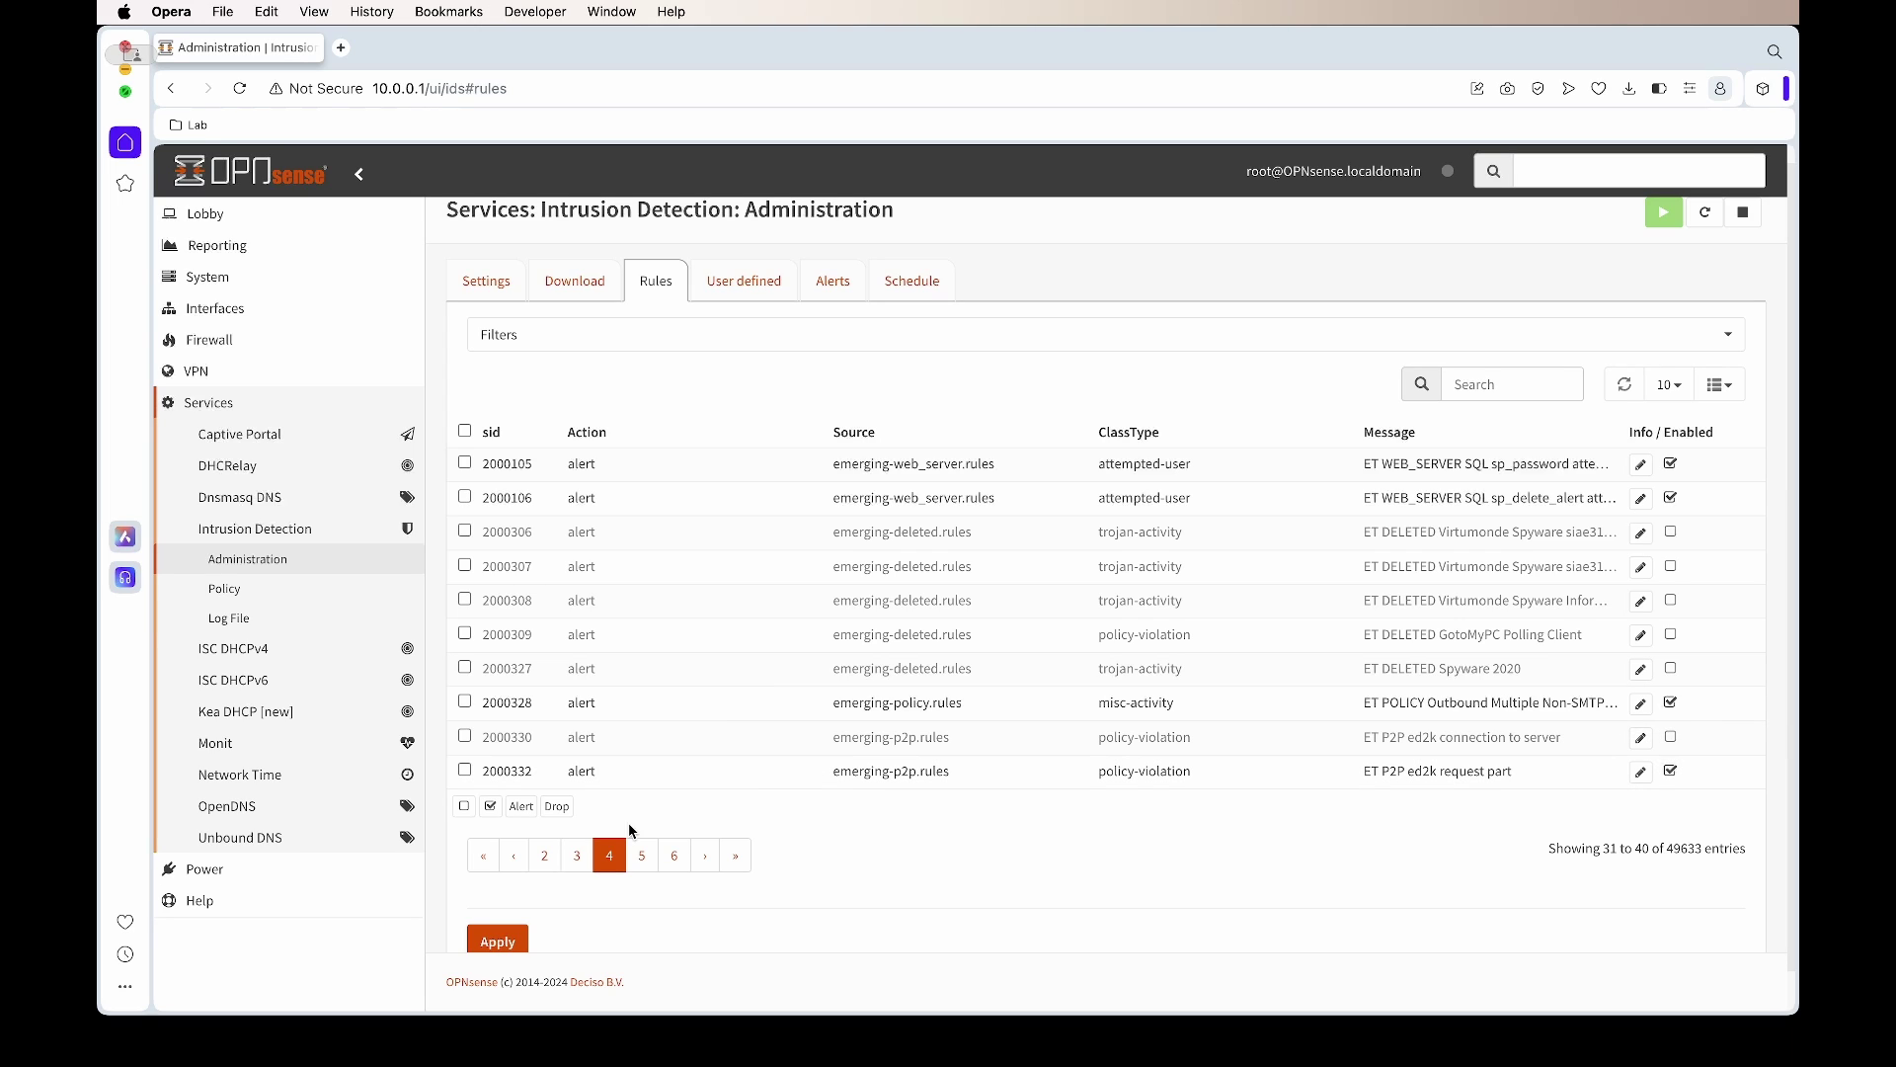
pyautogui.click(642, 856)
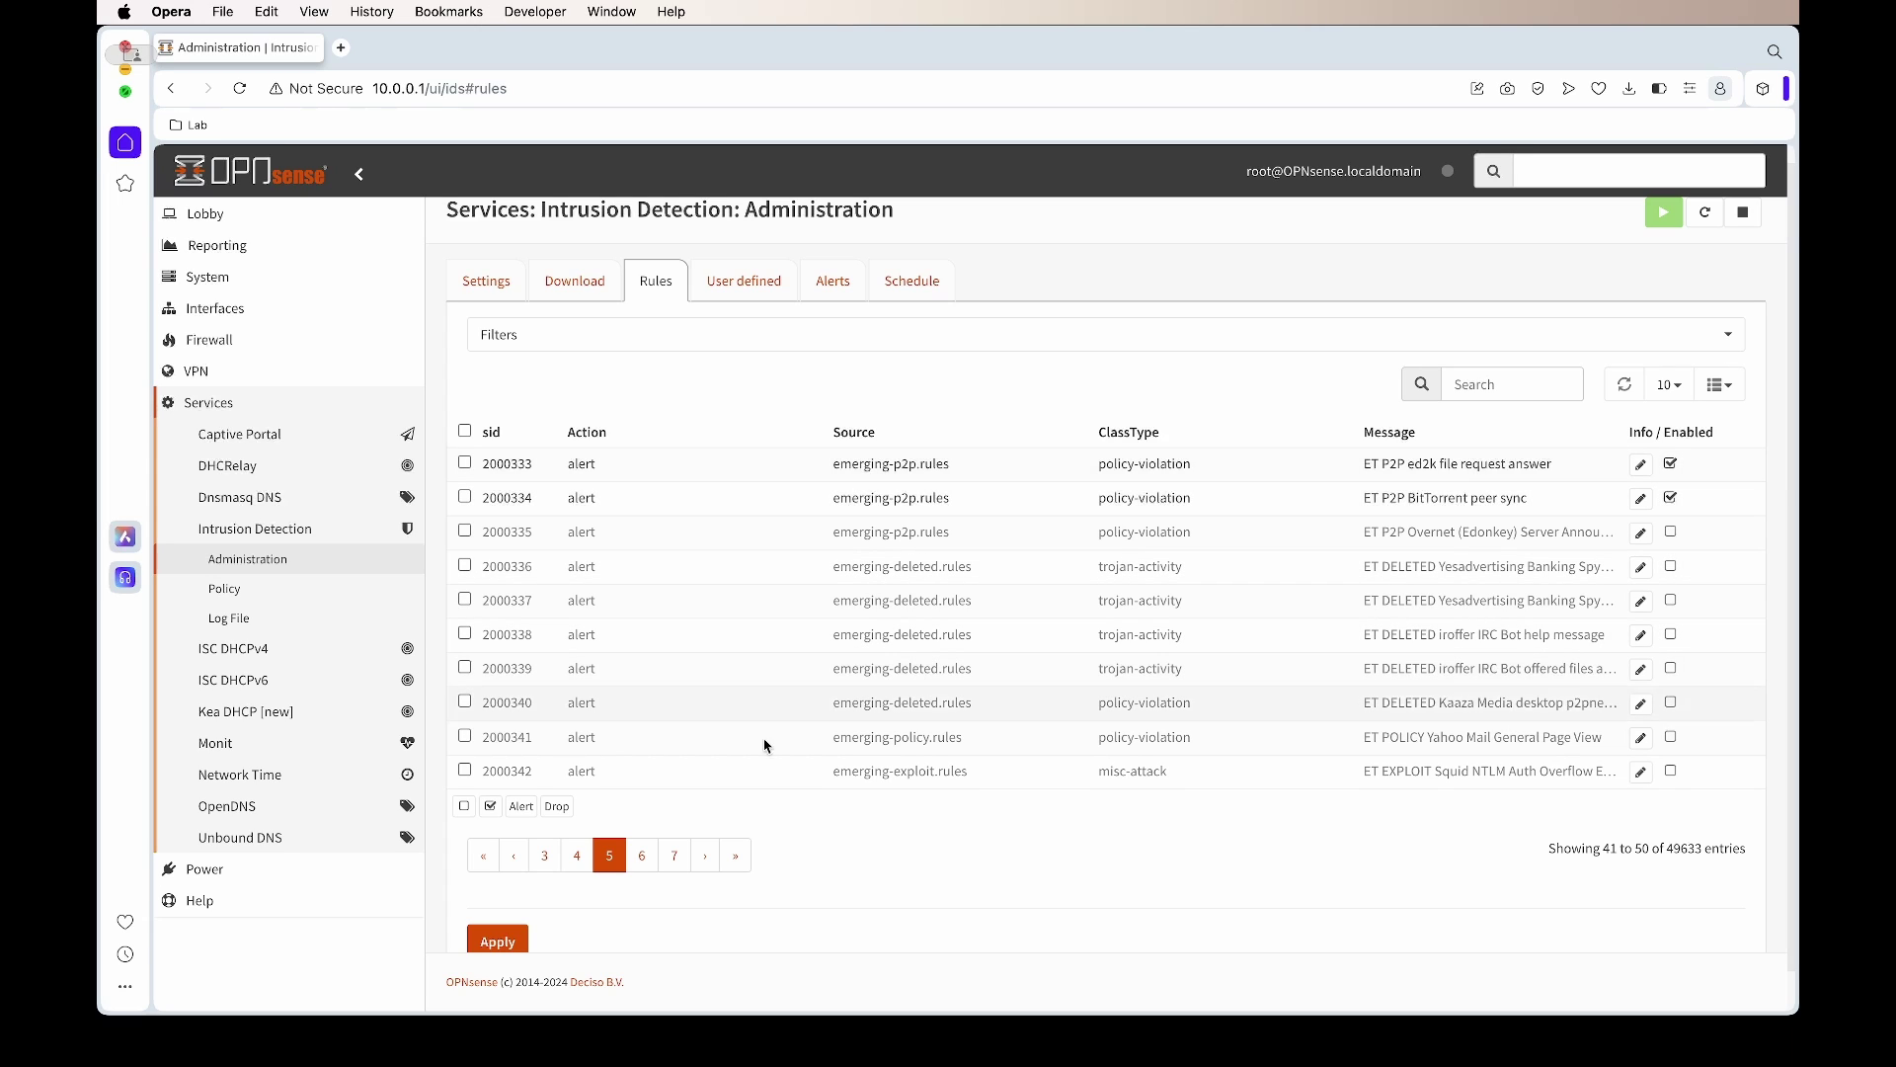
pyautogui.click(650, 855)
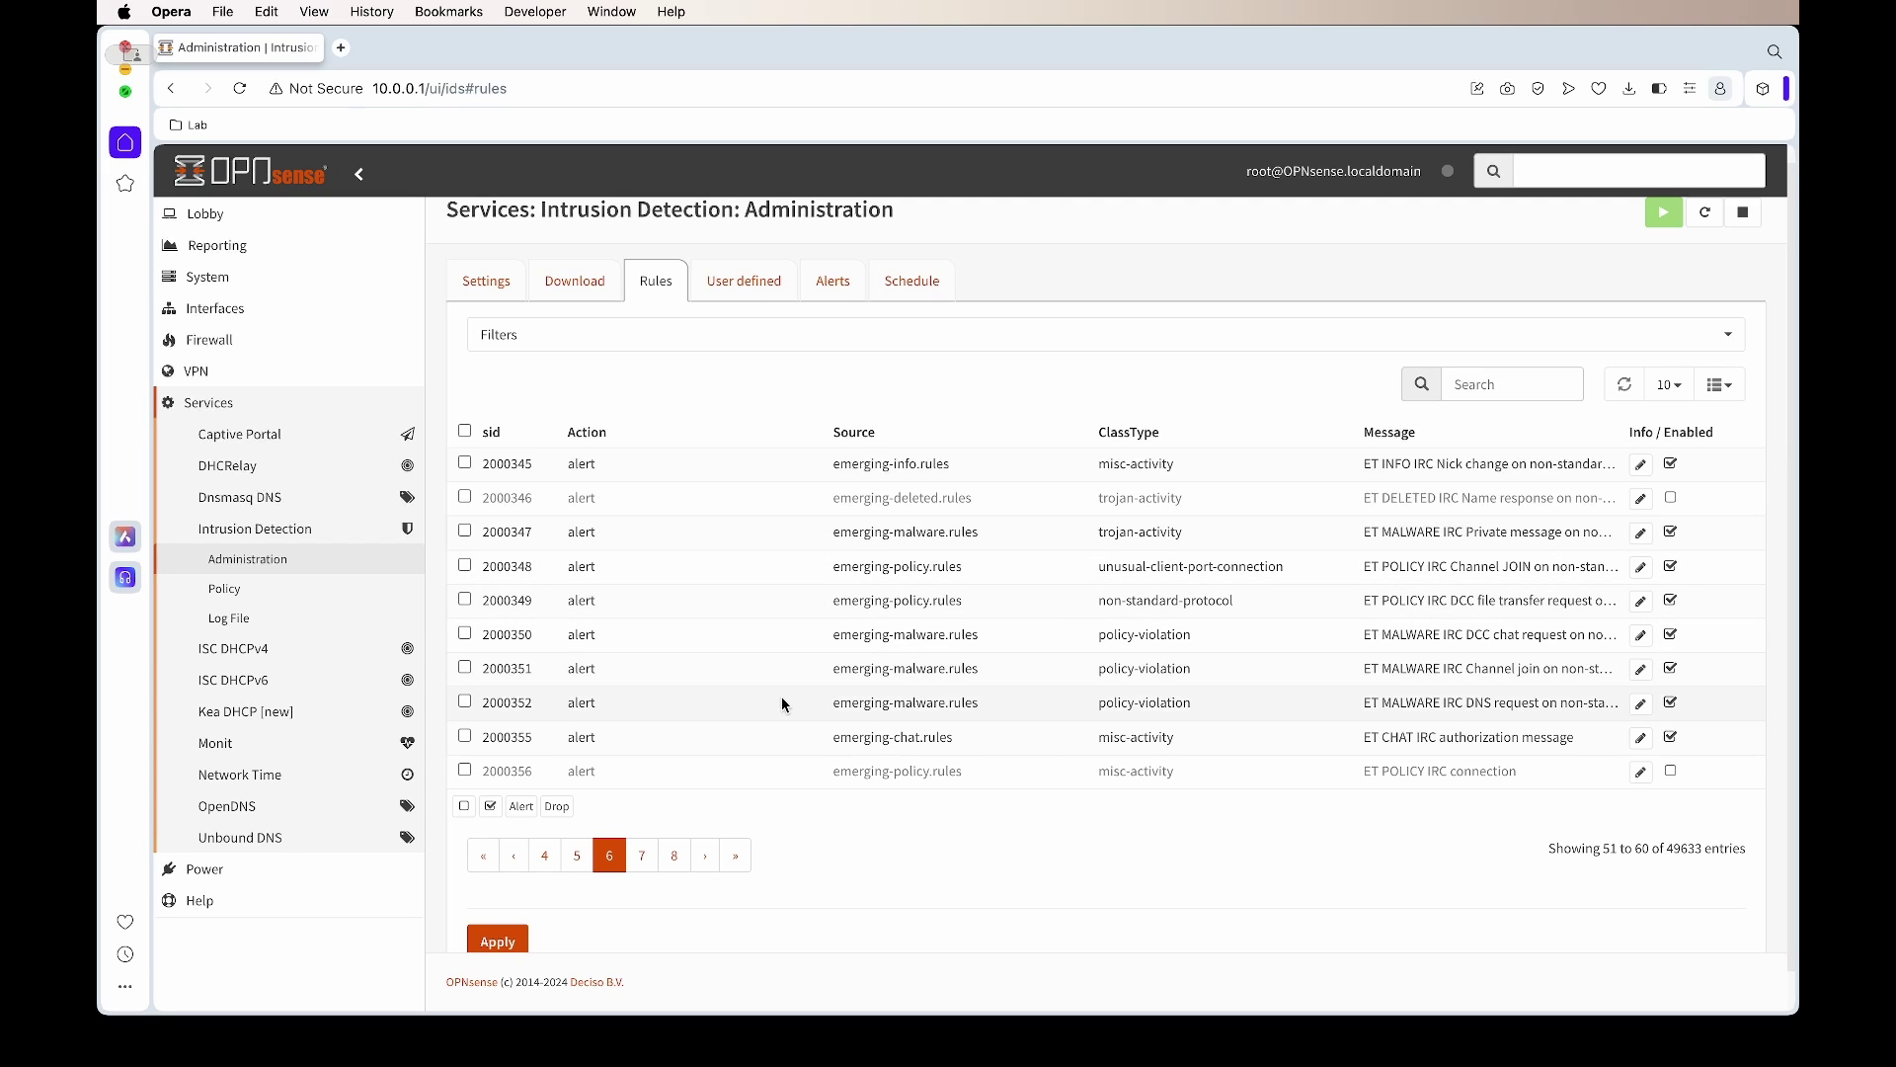
pyautogui.click(485, 856)
pyautogui.click(848, 286)
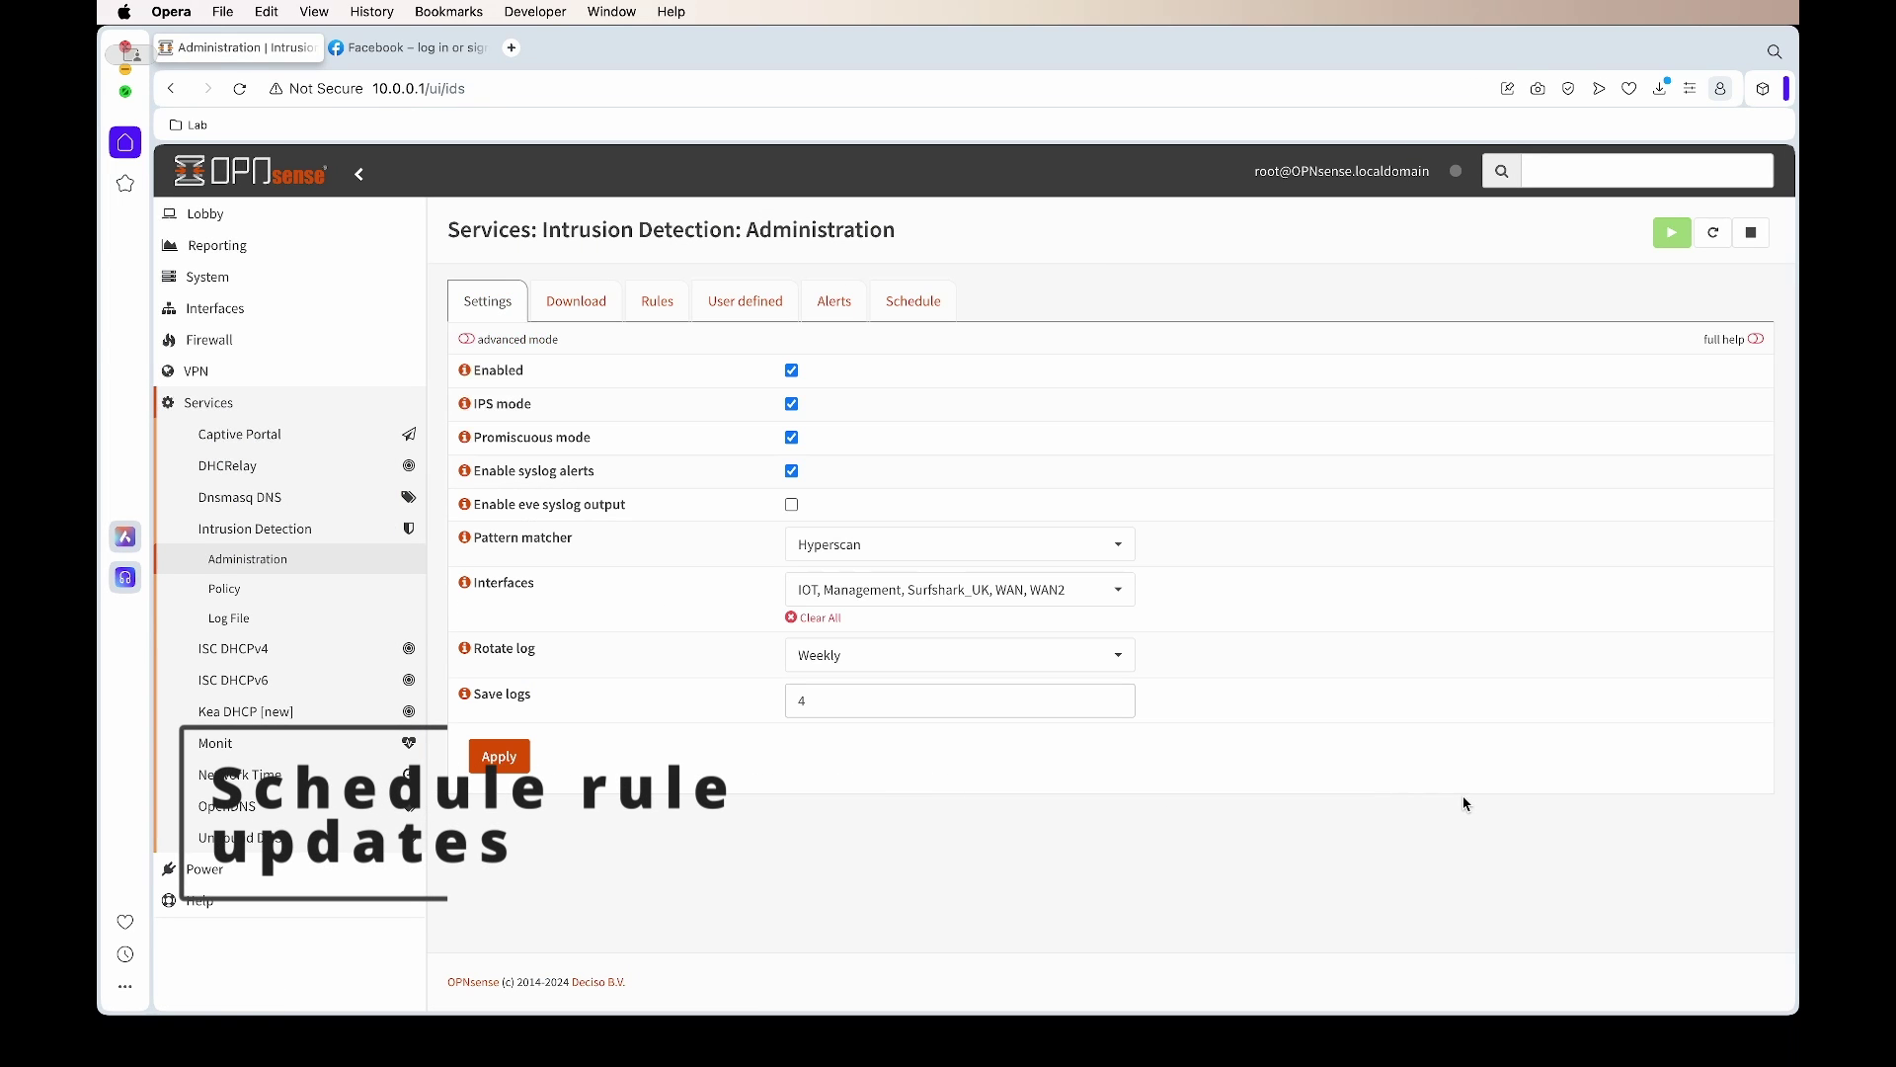
# Enable the daily 00:00 'ids rule updates' cron job and save it.
pyautogui.click(1274, 1032)
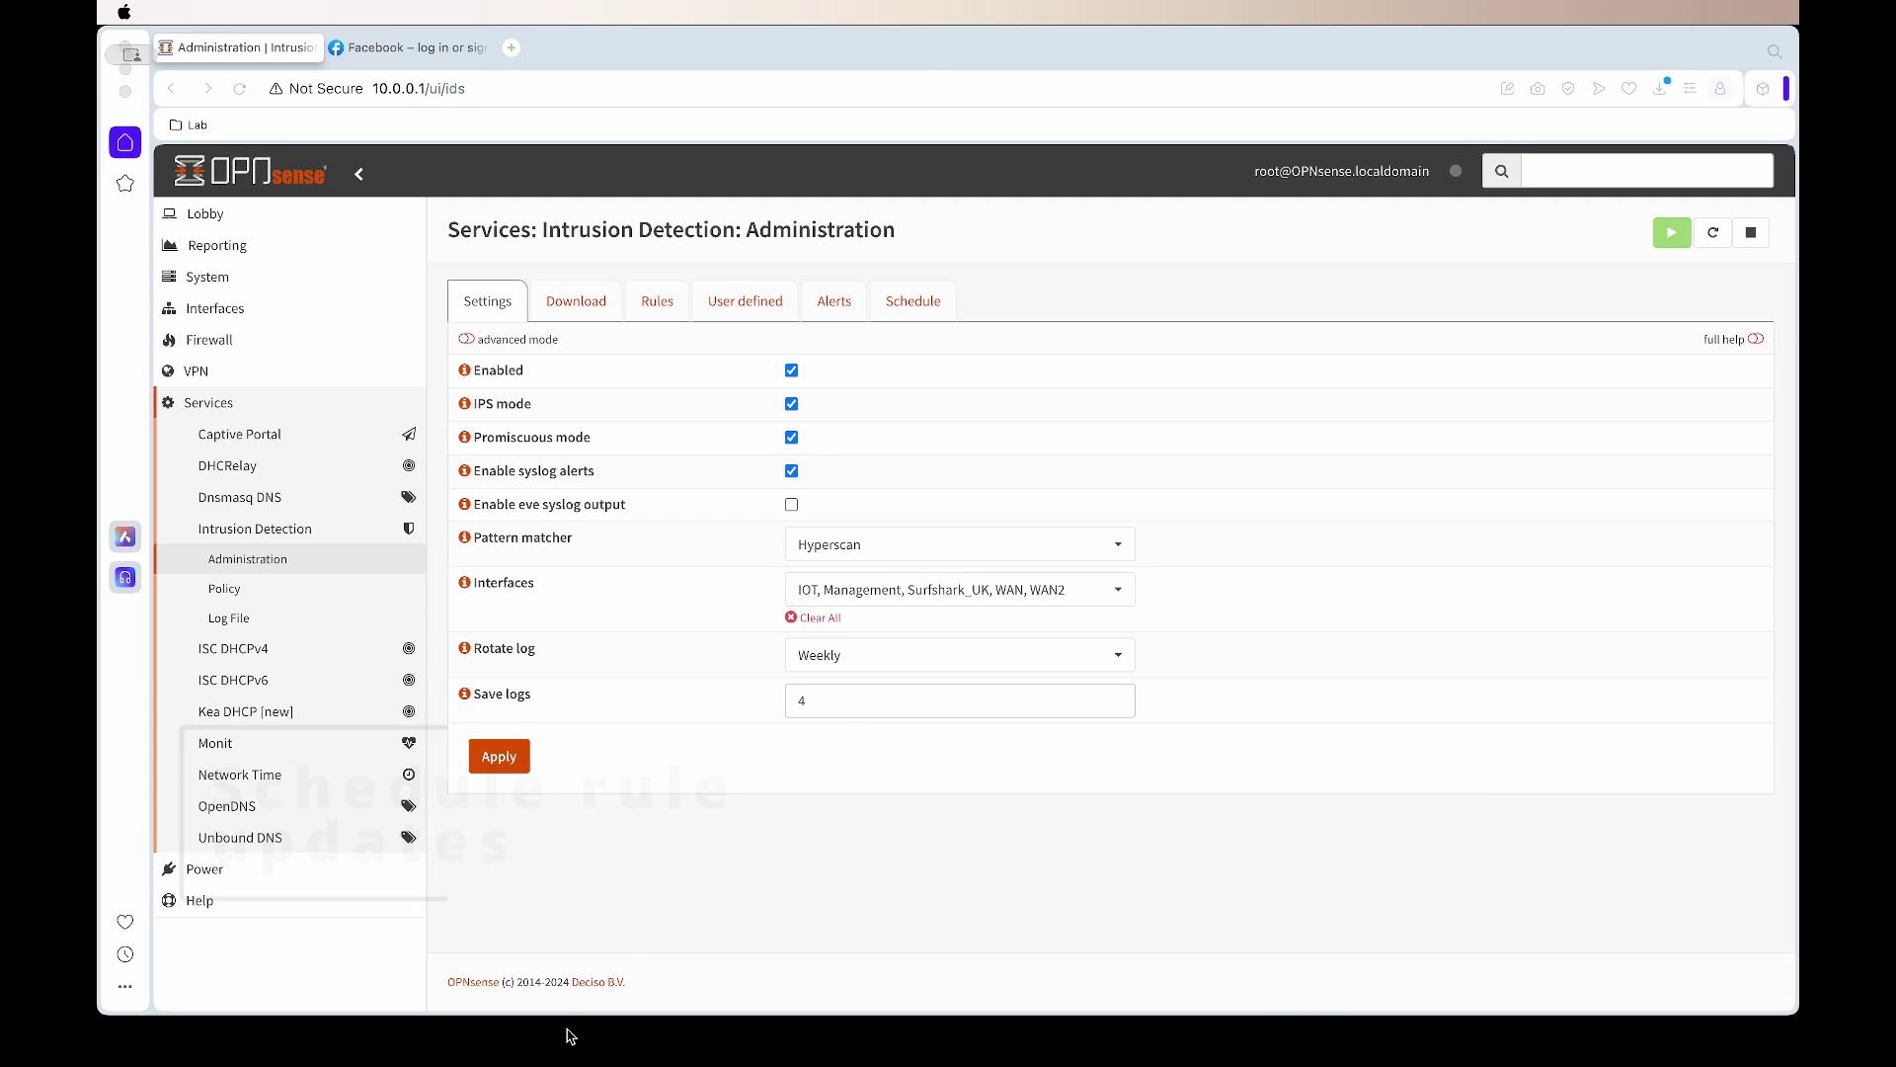
pyautogui.click(1028, 740)
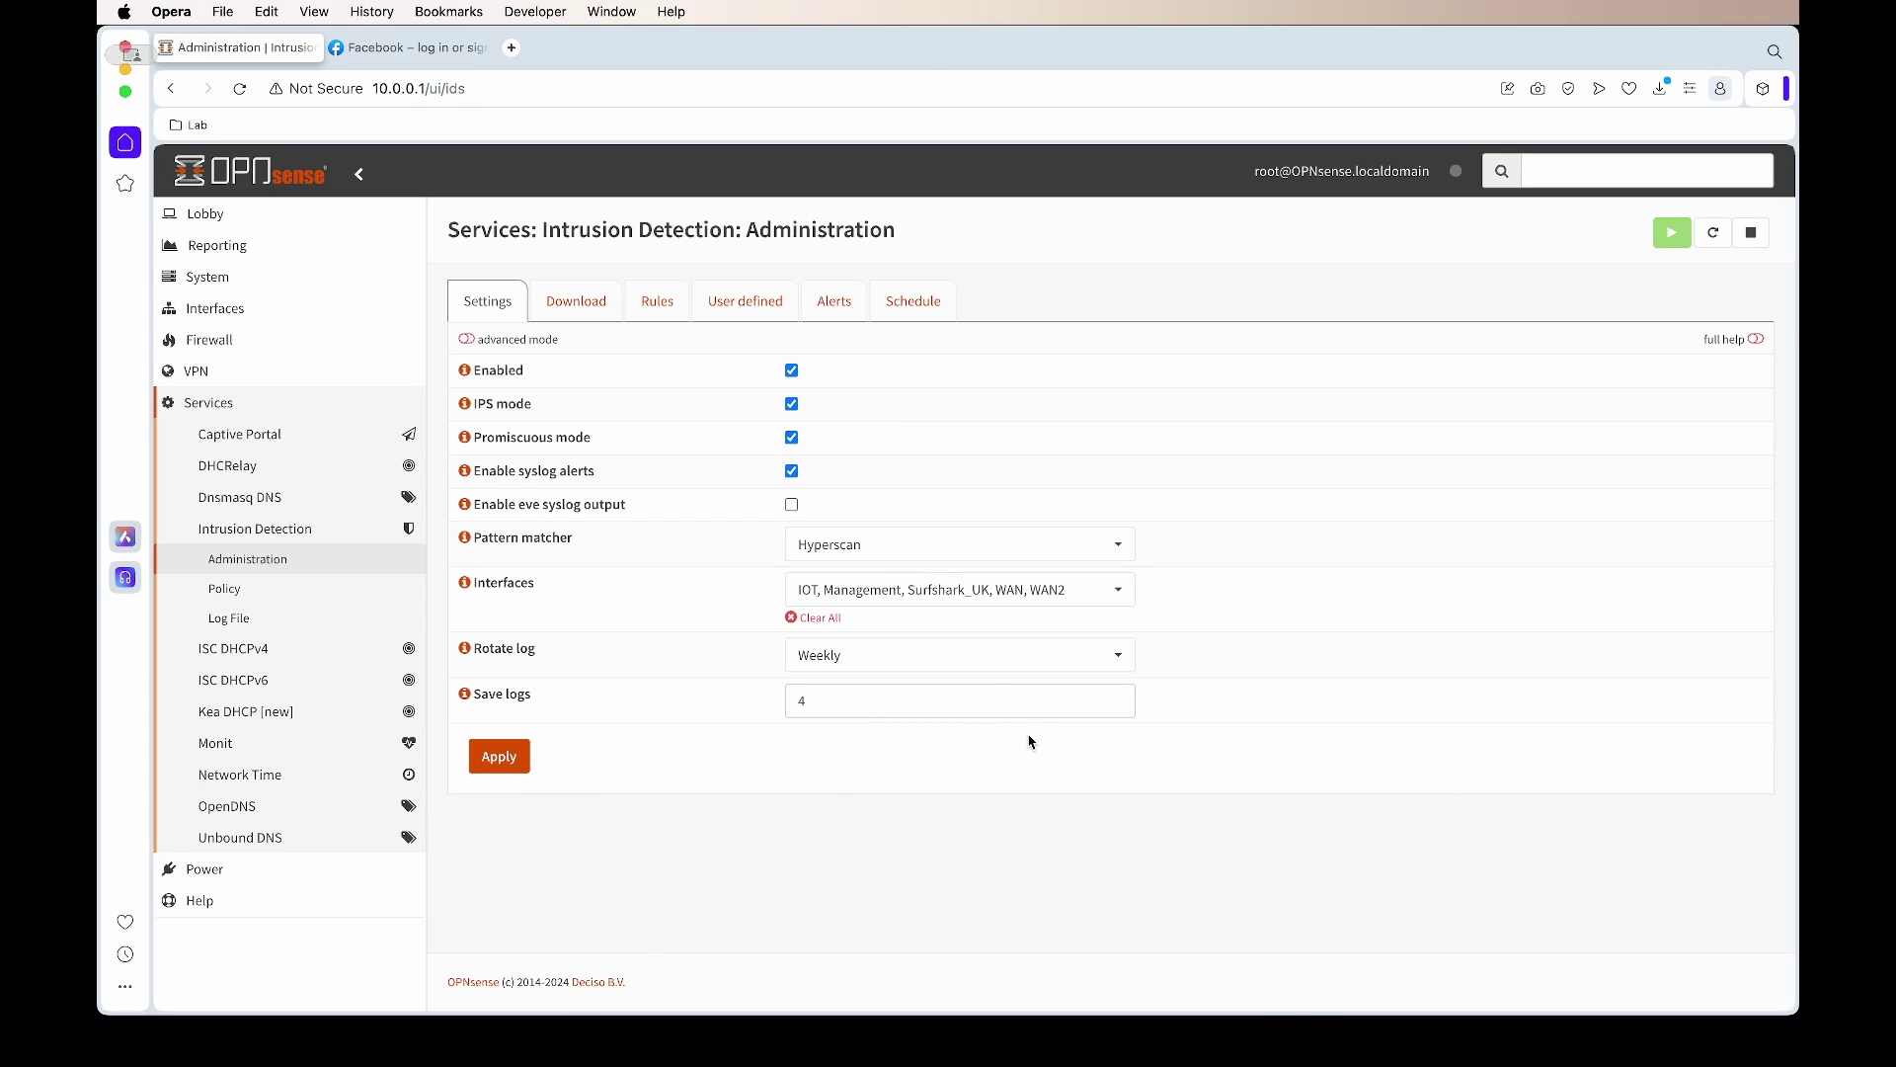
pyautogui.click(913, 300)
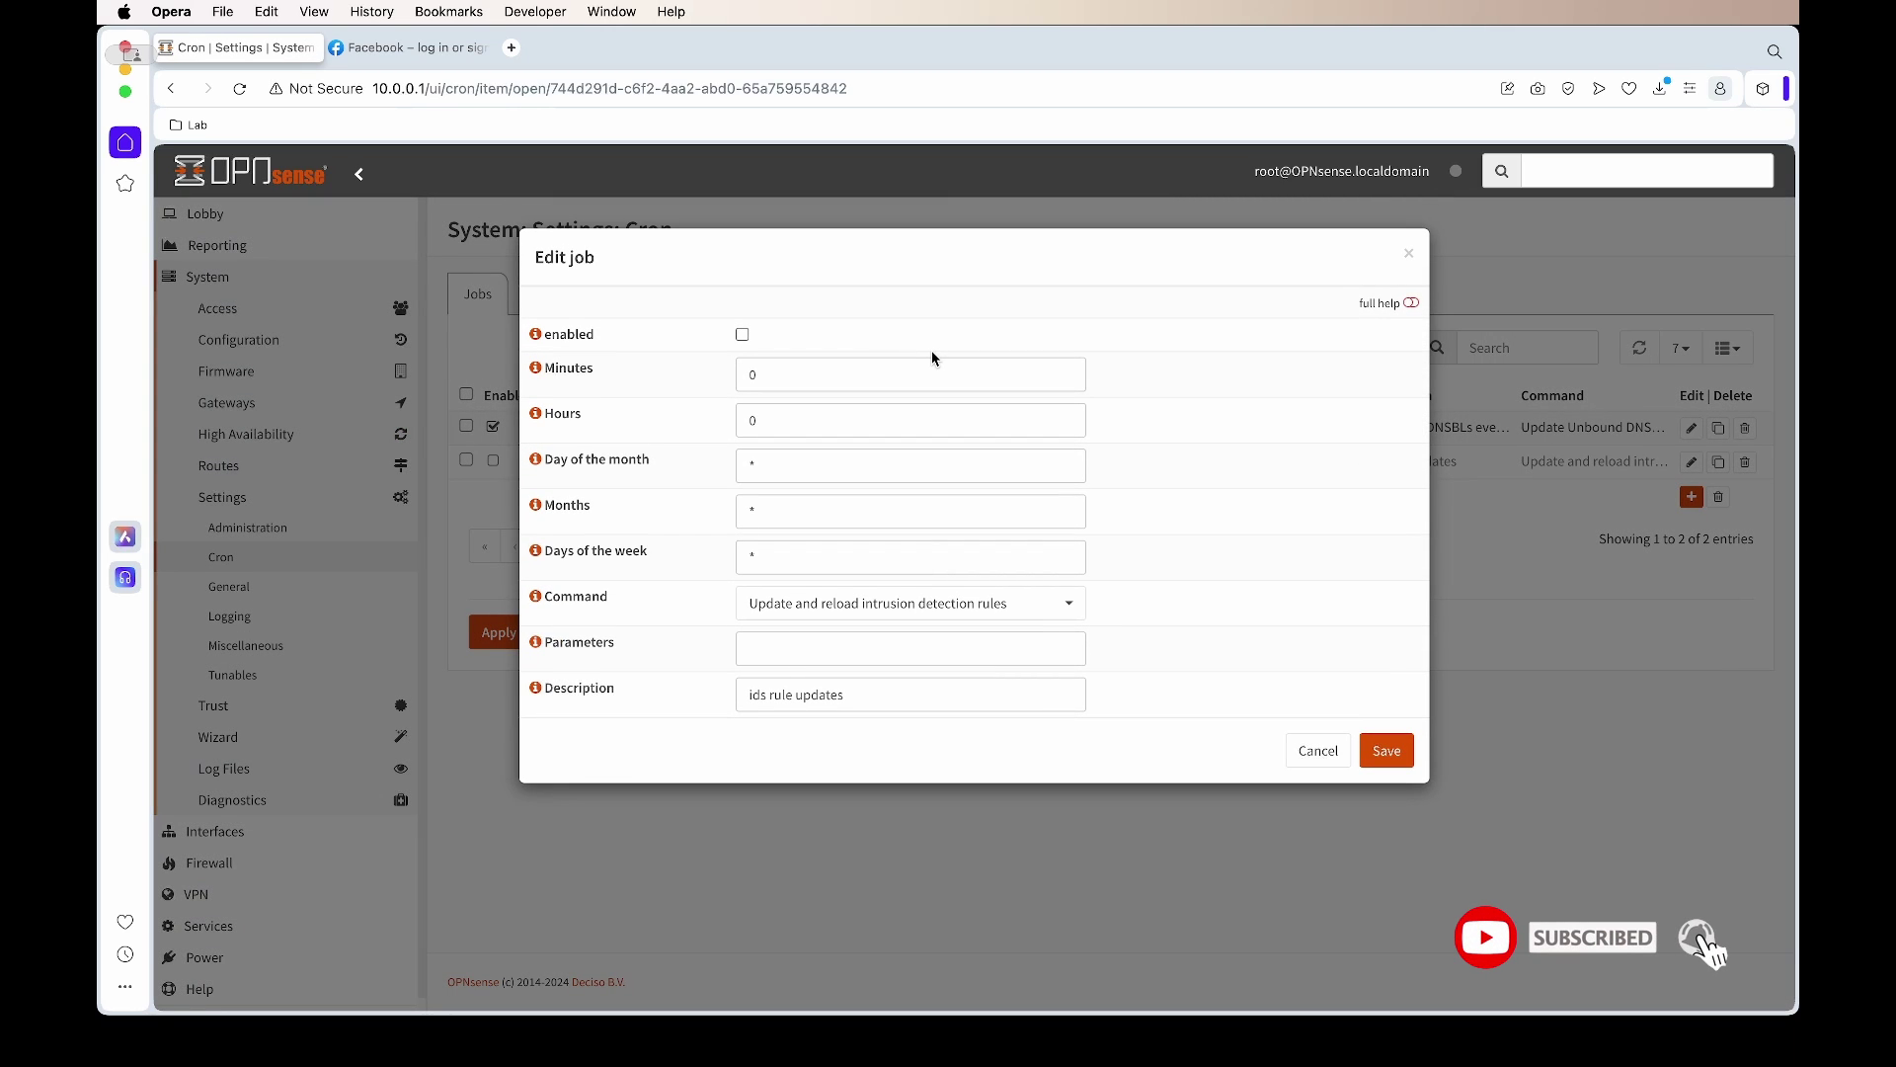
pyautogui.click(743, 334)
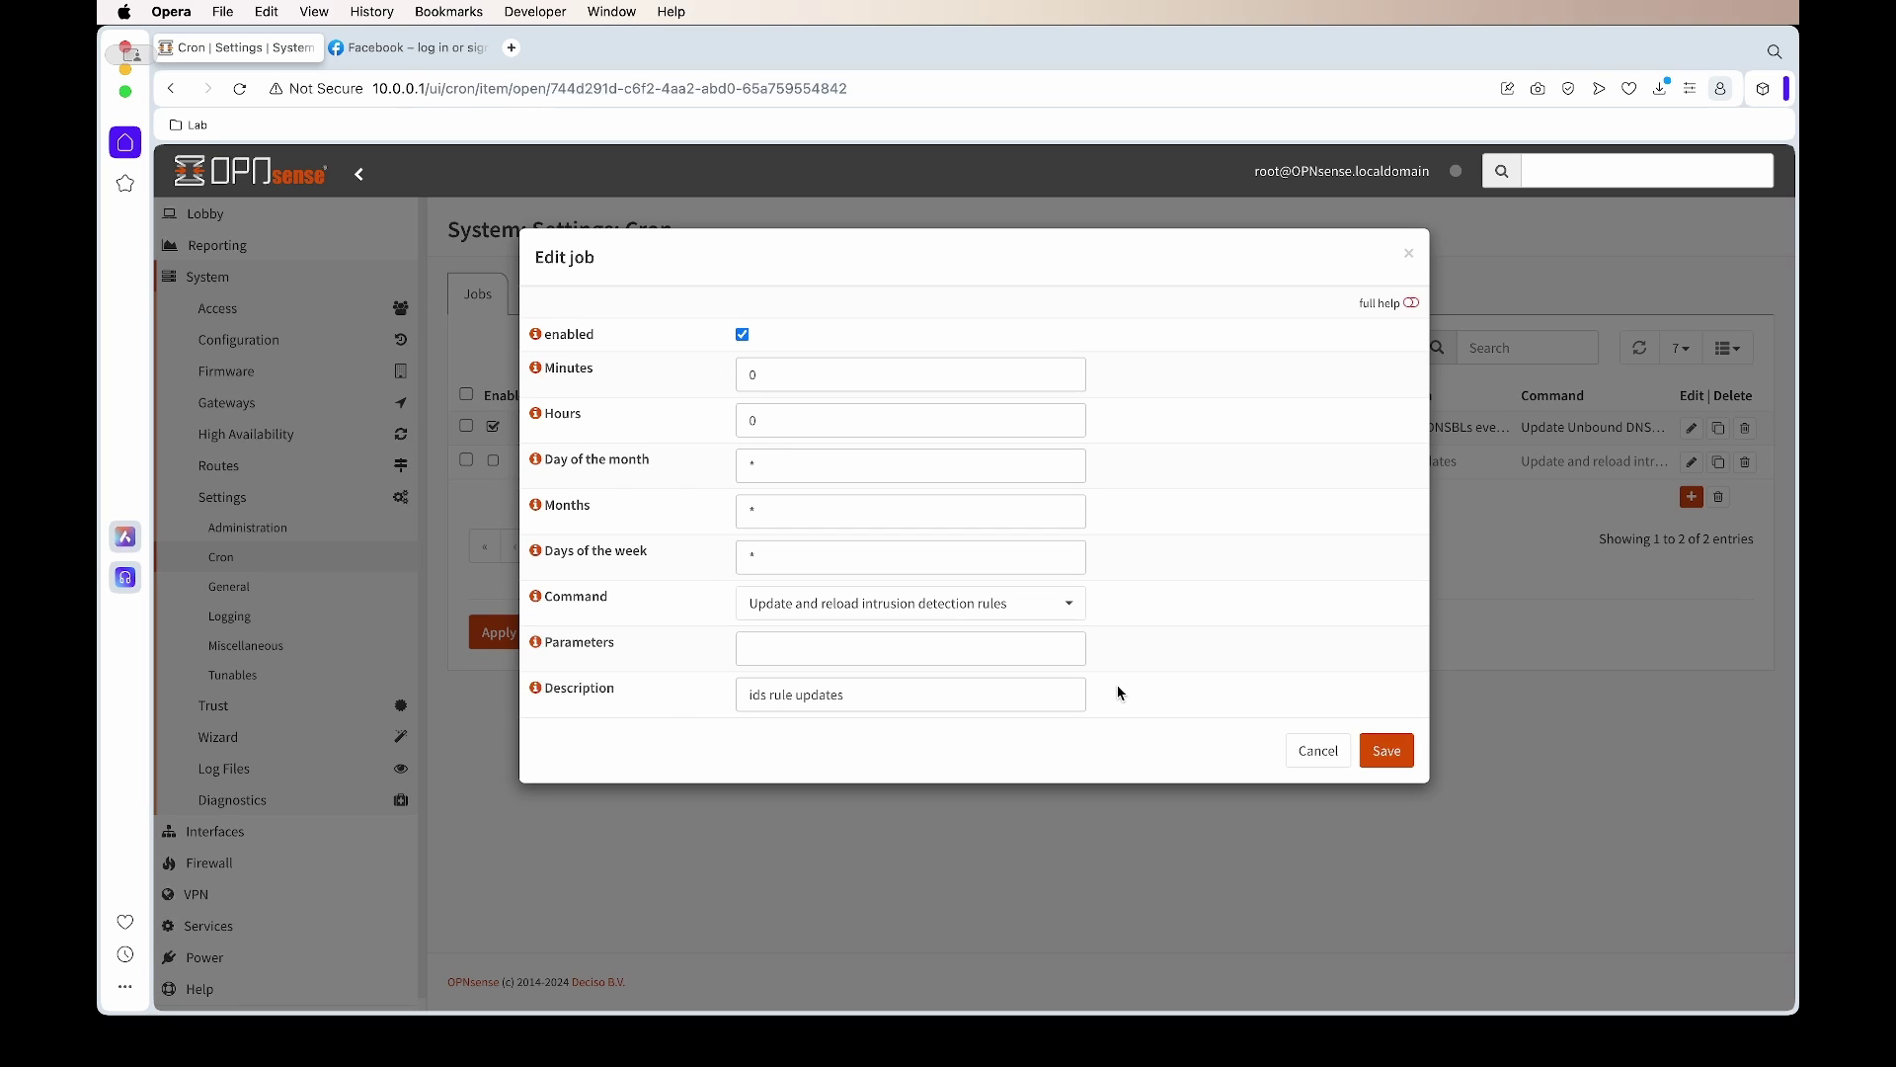
pyautogui.click(1387, 751)
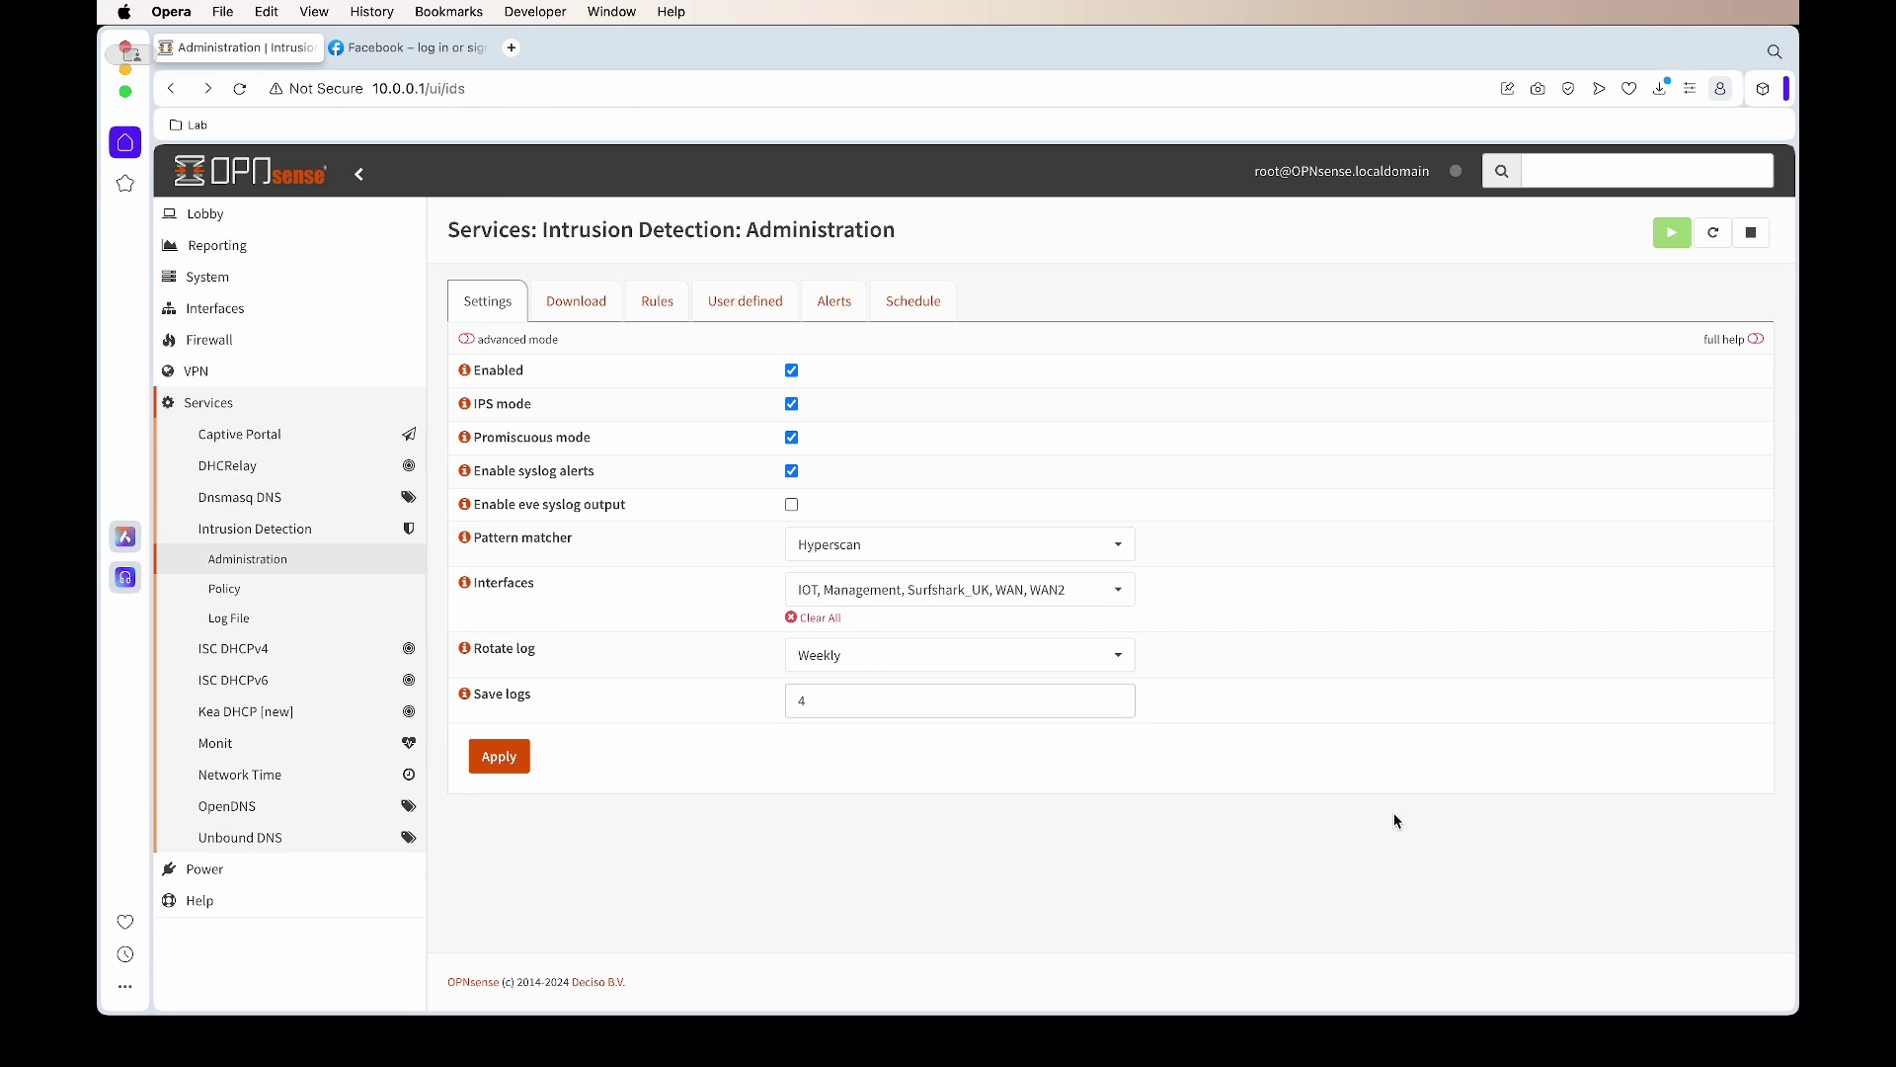